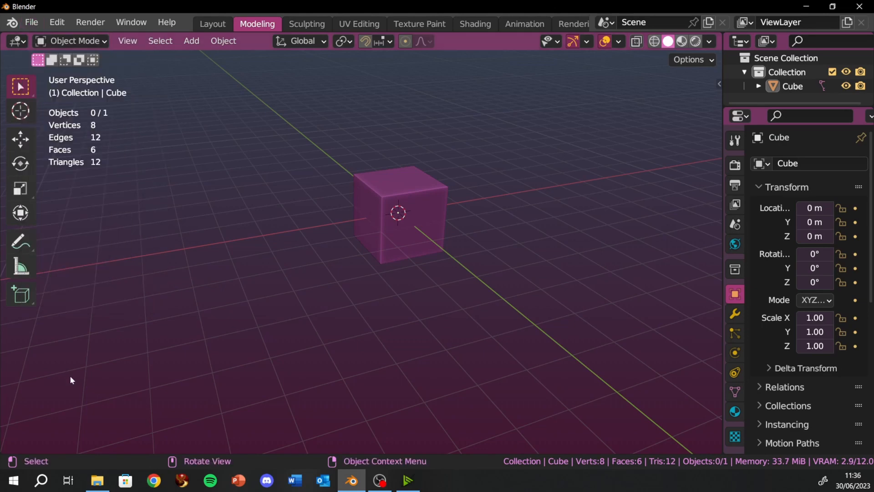
- Restore the factory default startup file and preferences
{"action": "left_click", "coordinate": [33, 25]}
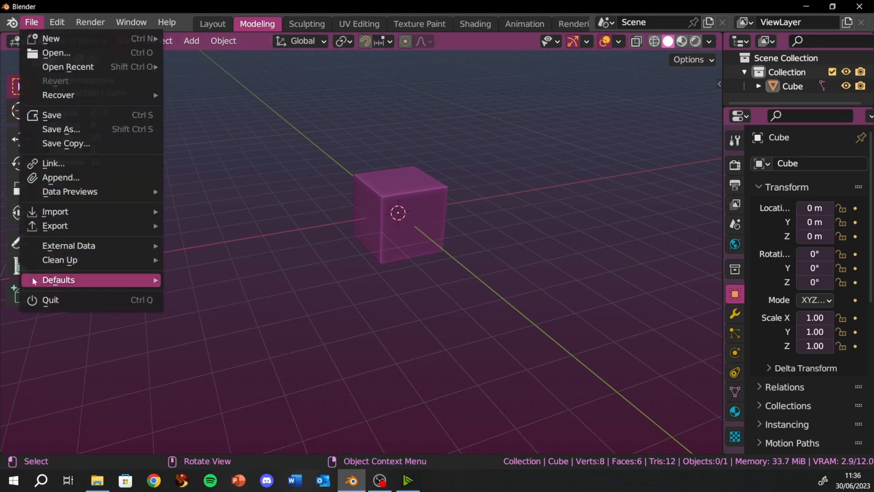
{"action": "mouse_move", "coordinate": [52, 283]}
{"action": "left_click", "coordinate": [216, 294]}
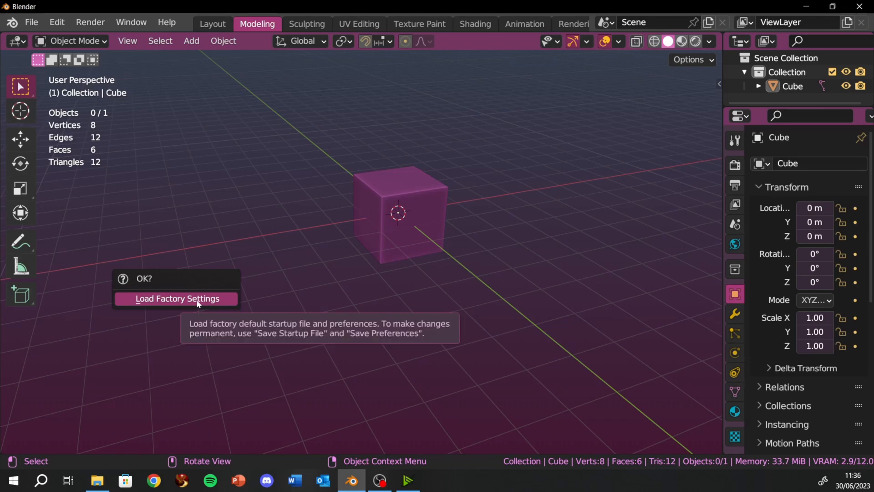
{"action": "left_click", "coordinate": [198, 303]}
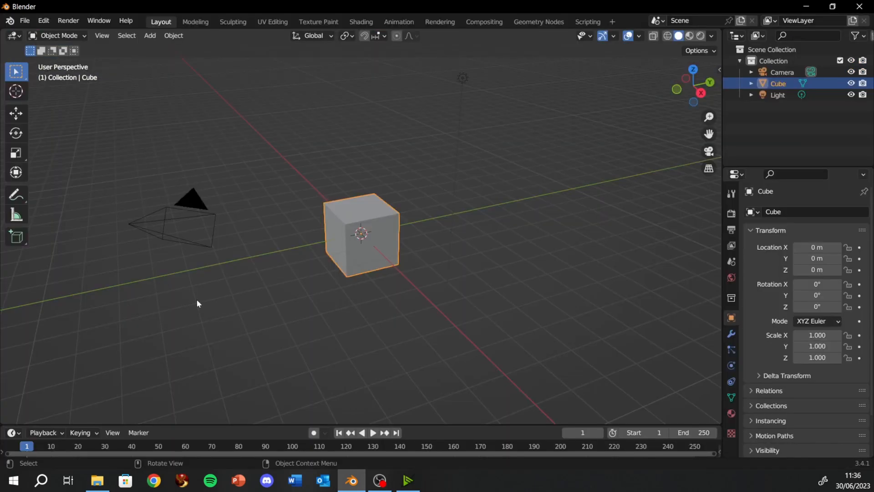
- Apply the KaiShun theme preset in the preferences and close the preferences window
{"action": "left_click", "coordinate": [44, 23]}
{"action": "left_click", "coordinate": [72, 185]}
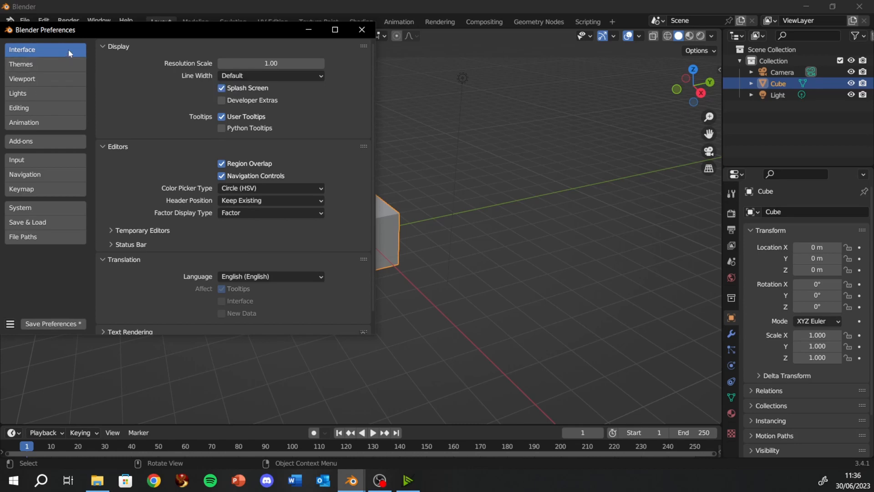
{"action": "left_click", "coordinate": [52, 65]}
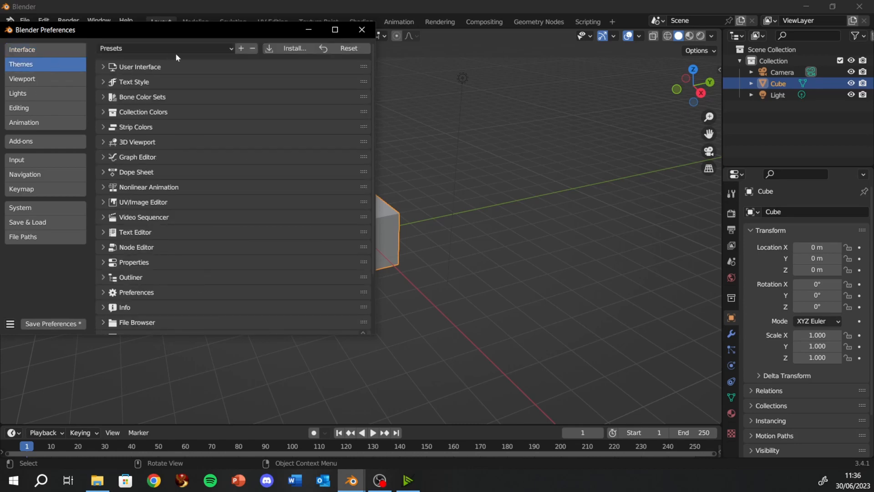
{"action": "left_click", "coordinate": [230, 49]}
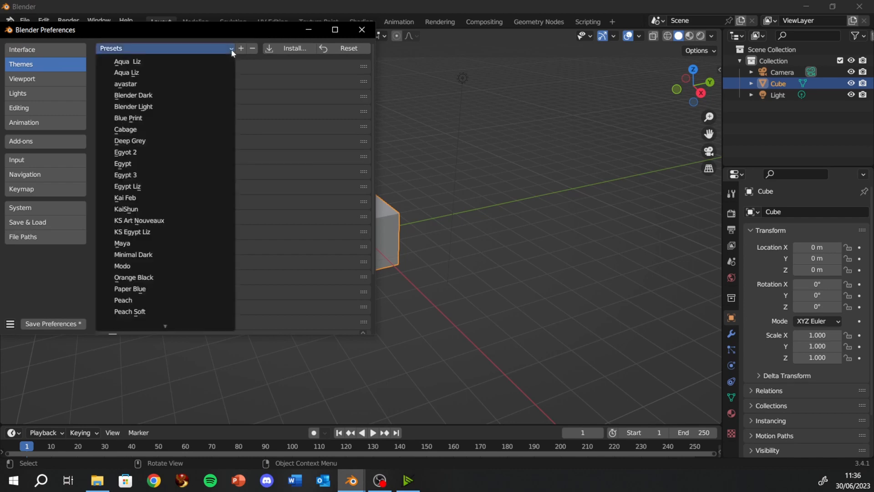
{"action": "left_click", "coordinate": [141, 210]}
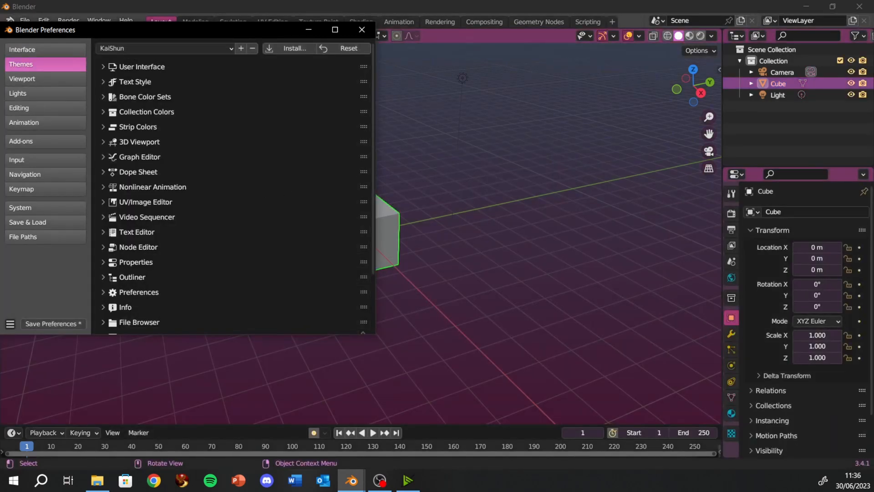
{"action": "left_click", "coordinate": [361, 30]}
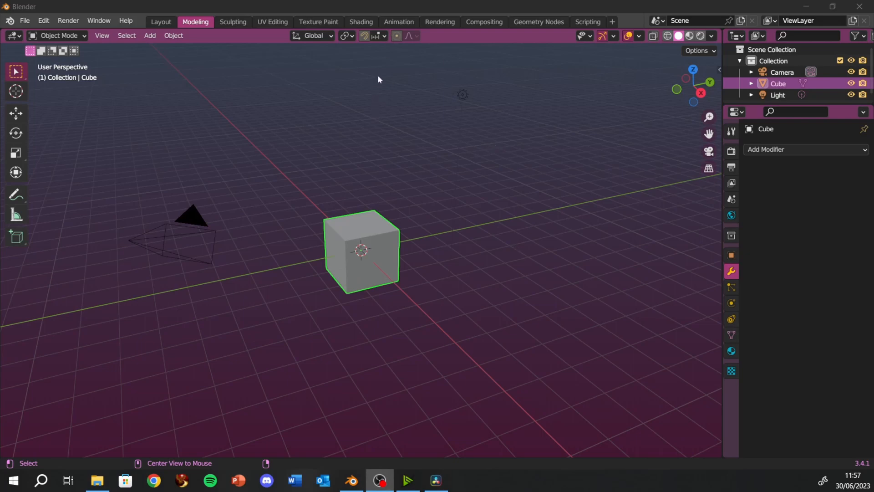
- Switch to the Shading workspace and set the viewport to Rendered shading
{"action": "left_click", "coordinate": [366, 23]}
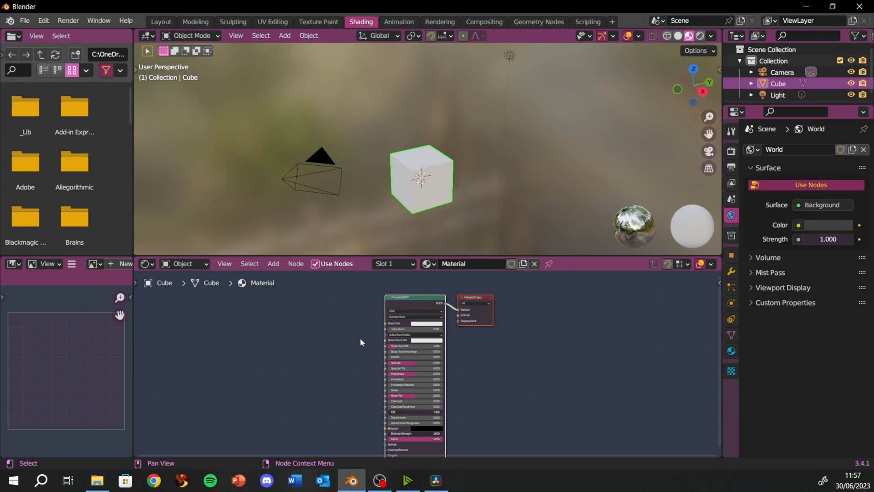
{"action": "middle_click_drag", "start_coordinate": [505, 336], "coordinate": [524, 376], "text": "ctrl"}
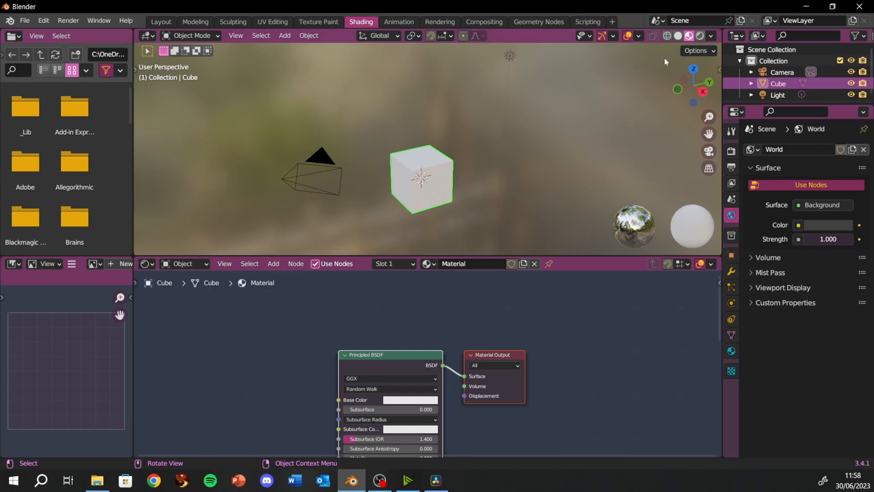
{"action": "left_click", "coordinate": [700, 36]}
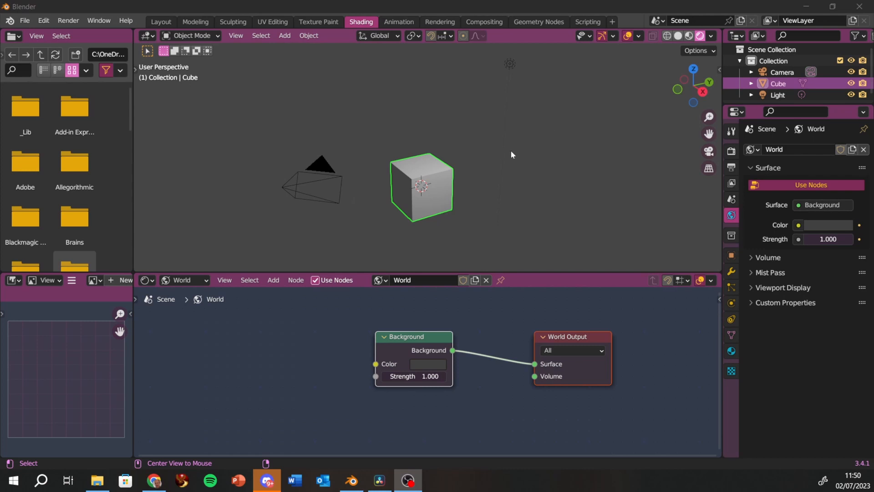
- Switch the shader editor to the cube's Object material and back to the World shader nodes
{"action": "left_click", "coordinate": [205, 280]}
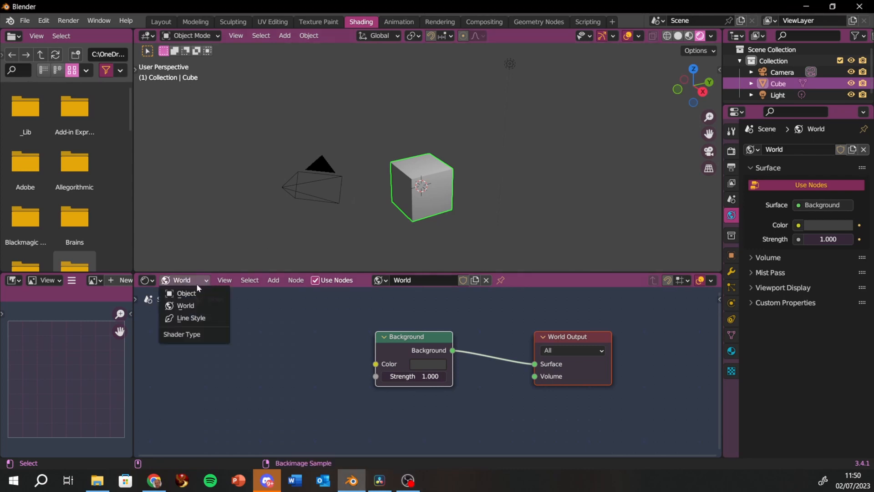
{"action": "left_click", "coordinate": [189, 293]}
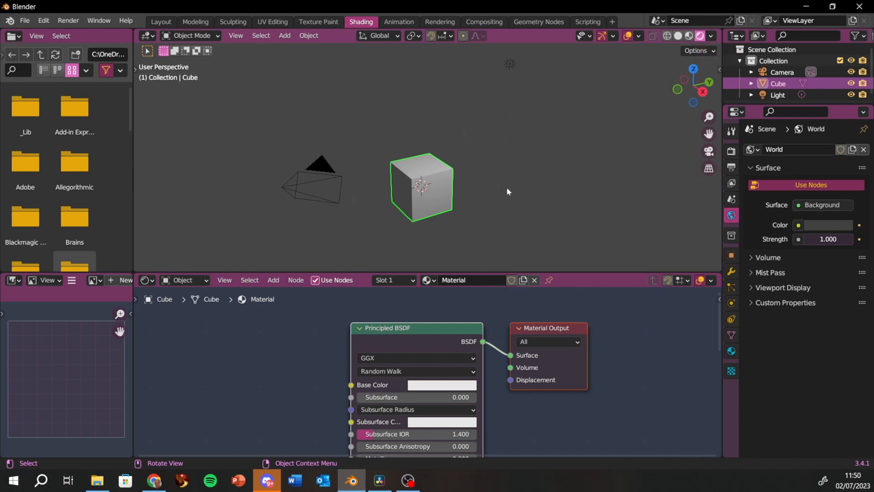
{"action": "left_click", "coordinate": [711, 36]}
{"action": "left_click", "coordinate": [206, 281]}
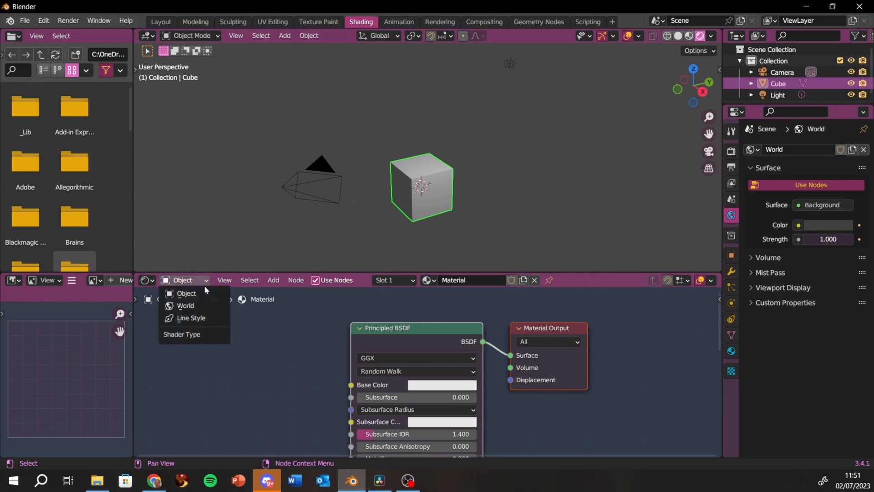
{"action": "left_click", "coordinate": [192, 310]}
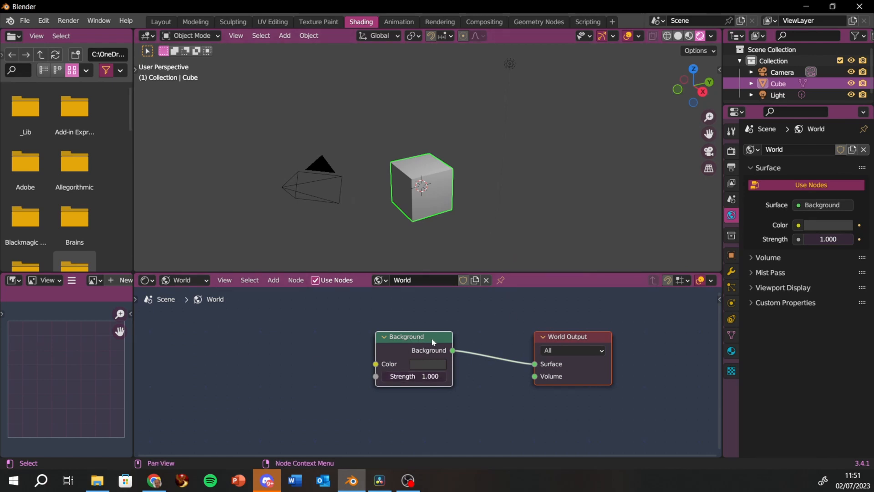
{"action": "left_click_drag", "start_coordinate": [436, 339], "coordinate": [380, 329]}
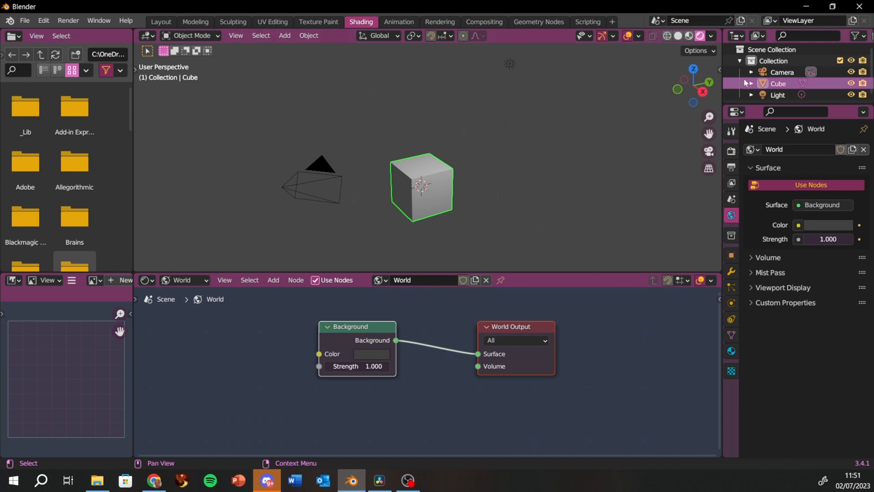
- Turn off Scene Lights and Scene World in the rendered viewport shading options
{"action": "left_click", "coordinate": [712, 37]}
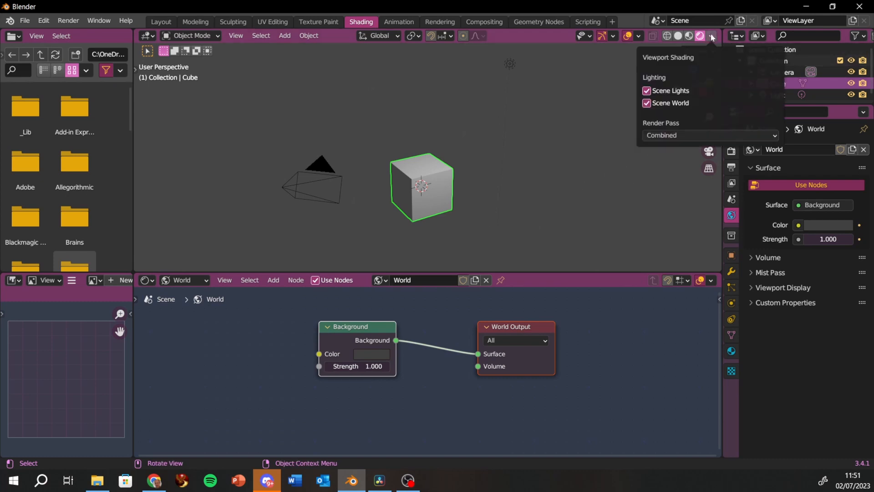
{"action": "left_click", "coordinate": [647, 91]}
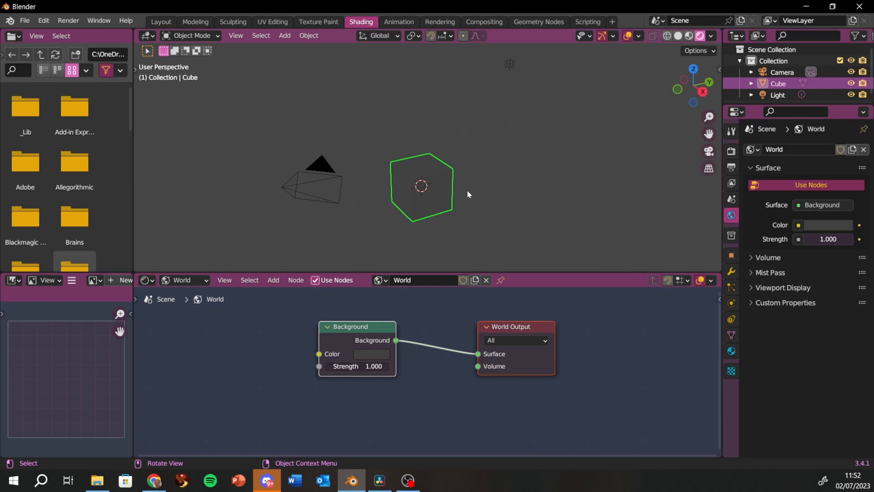
{"action": "left_click", "coordinate": [711, 36]}
{"action": "left_click", "coordinate": [646, 103]}
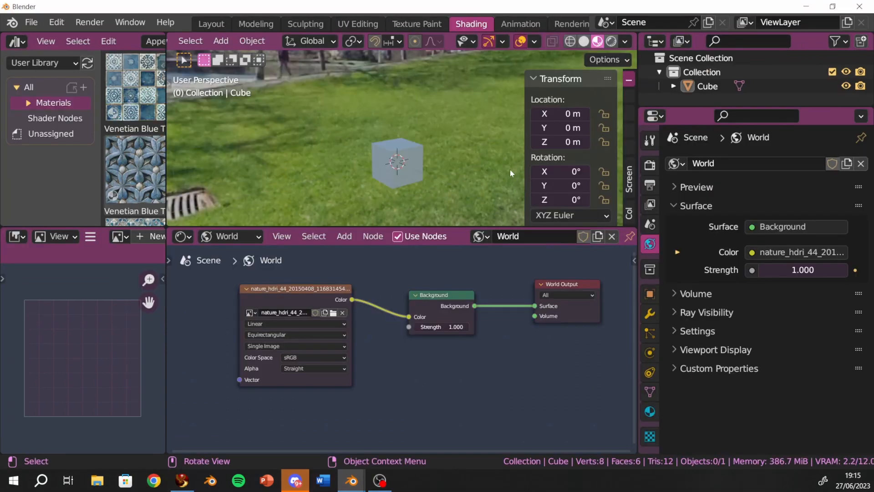
- Show the Object material nodes, select the cube, and enlarge the shader editor area
{"action": "left_click", "coordinate": [259, 241]}
{"action": "left_click", "coordinate": [246, 253]}
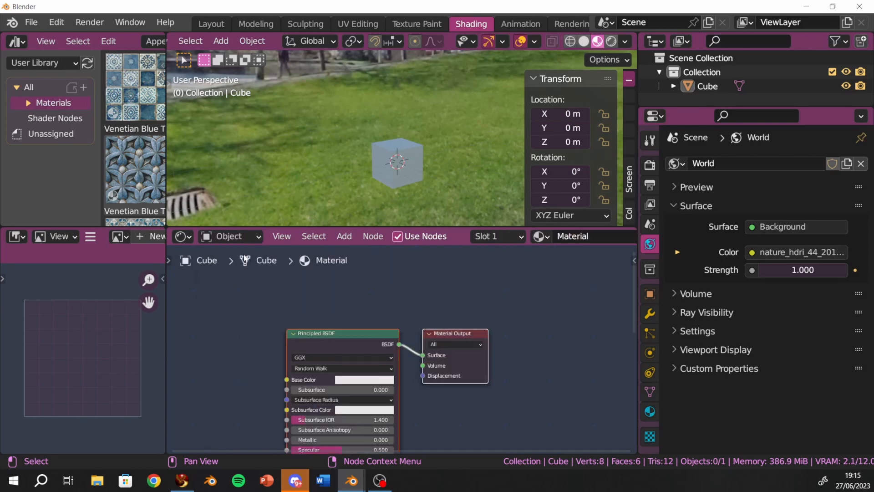
{"action": "middle_click_drag", "start_coordinate": [392, 322], "coordinate": [510, 280]}
{"action": "left_click", "coordinate": [411, 170]}
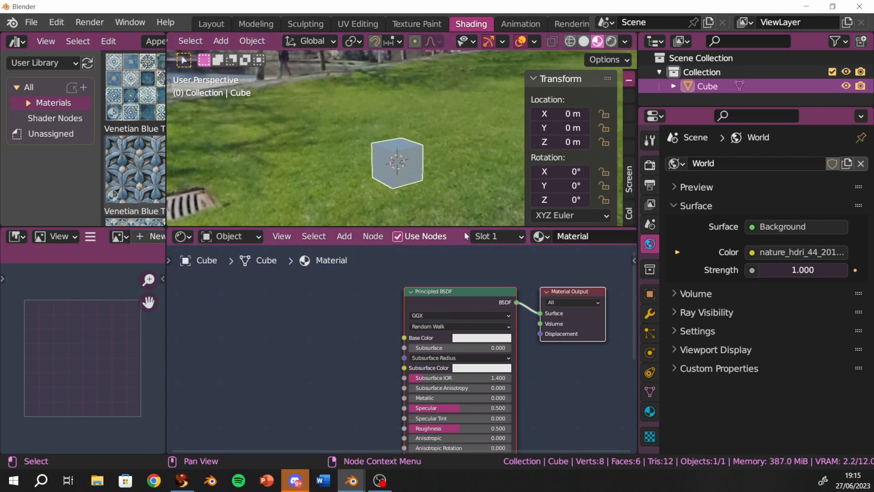
{"action": "left_click_drag", "start_coordinate": [464, 225], "coordinate": [463, 122]}
{"action": "middle_click_drag", "start_coordinate": [332, 307], "coordinate": [382, 197]}
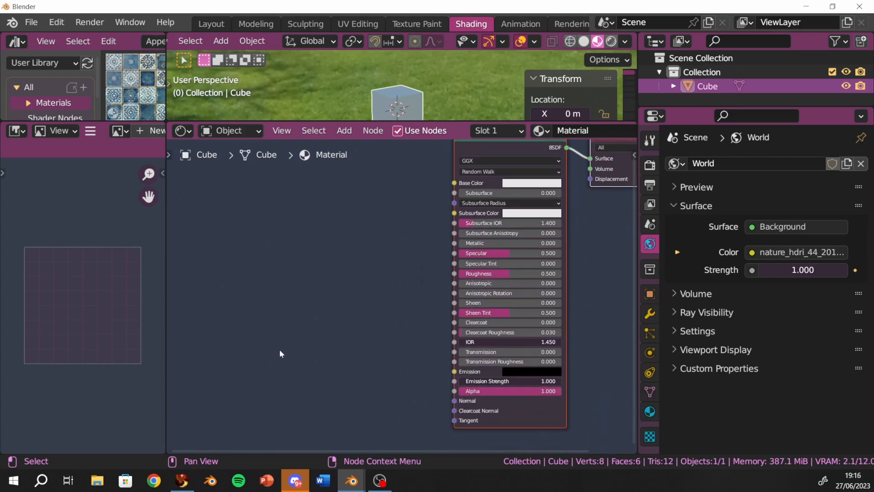
- Add a Musgrave Texture node and connect its Height output to the Principled BSDF Base Color
{"action": "key", "text": "shift+a"}
{"action": "mouse_move", "coordinate": [274, 351]}
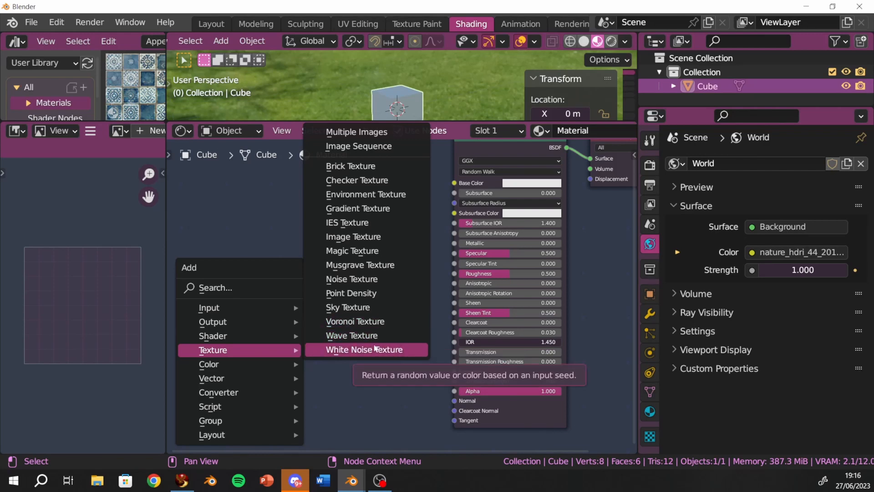
{"action": "left_click", "coordinate": [397, 269]}
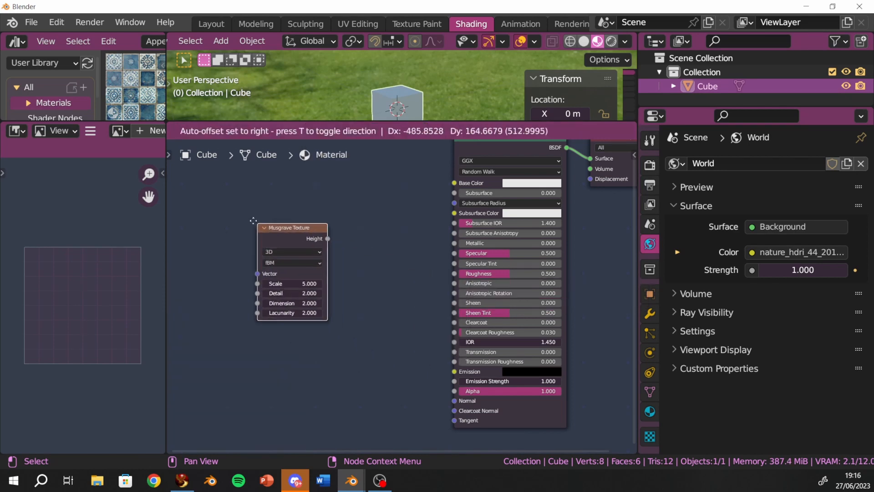
{"action": "left_click", "coordinate": [238, 208]}
{"action": "middle_click_drag", "start_coordinate": [364, 237], "coordinate": [353, 318]}
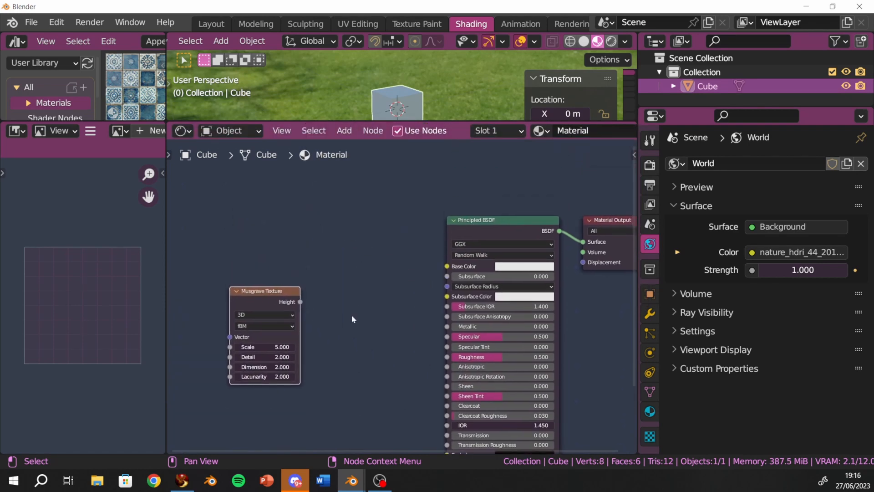
{"action": "scroll", "coordinate": [338, 294], "scroll_direction": "up", "scroll_amount": 3}
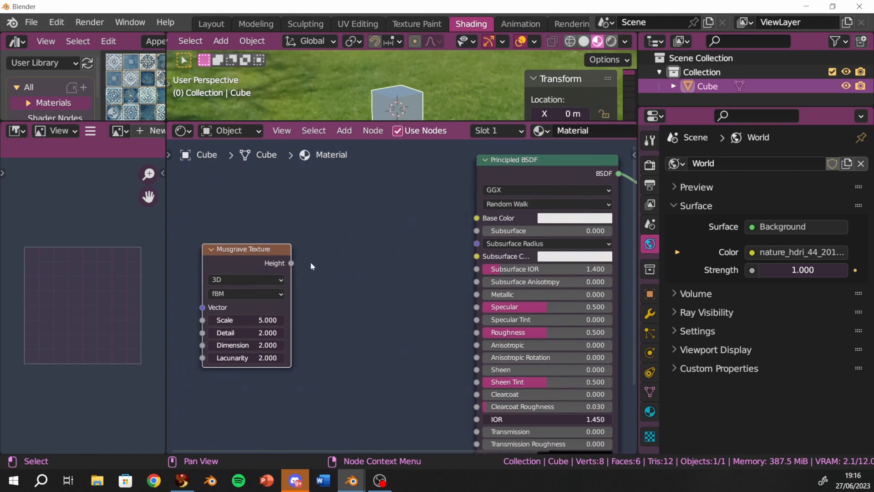
{"action": "left_click_drag", "start_coordinate": [291, 263], "coordinate": [486, 224]}
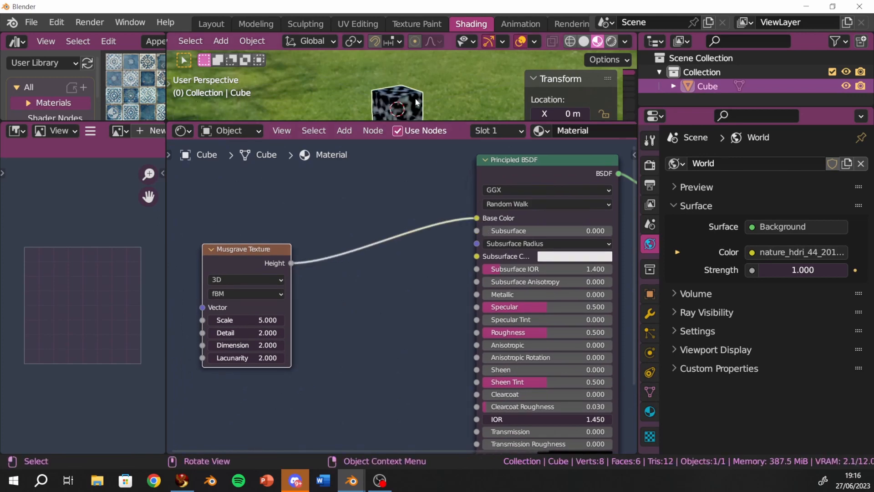
- Enlarge the 3D viewport and set the Musgrave Texture to Scale 7.4, Detail 6.7 and Dimension 3
{"action": "left_click_drag", "start_coordinate": [428, 123], "coordinate": [413, 255]}
{"action": "scroll", "coordinate": [406, 223], "scroll_direction": "up", "scroll_amount": 5}
{"action": "middle_click_drag", "start_coordinate": [406, 218], "coordinate": [422, 127]}
{"action": "scroll", "coordinate": [421, 127], "scroll_direction": "up", "scroll_amount": 2}
{"action": "middle_click_drag", "start_coordinate": [440, 188], "coordinate": [396, 186]}
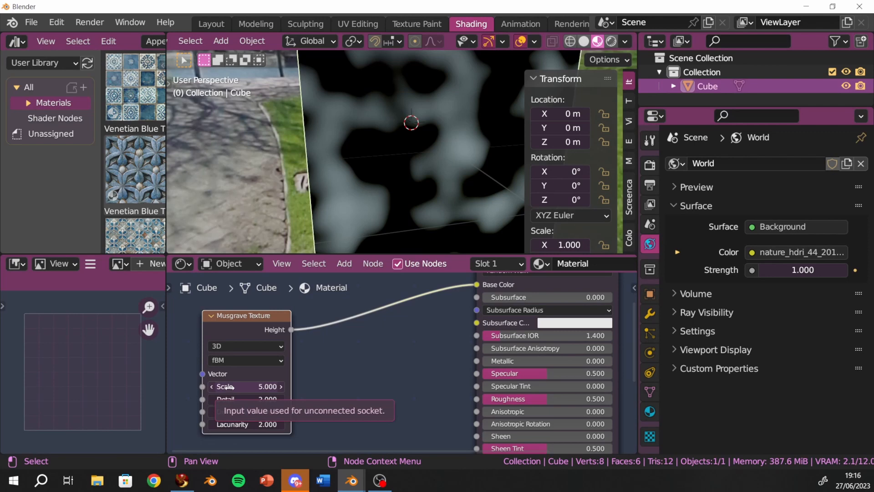
{"action": "left_click_drag", "start_coordinate": [227, 386], "coordinate": [261, 399]}
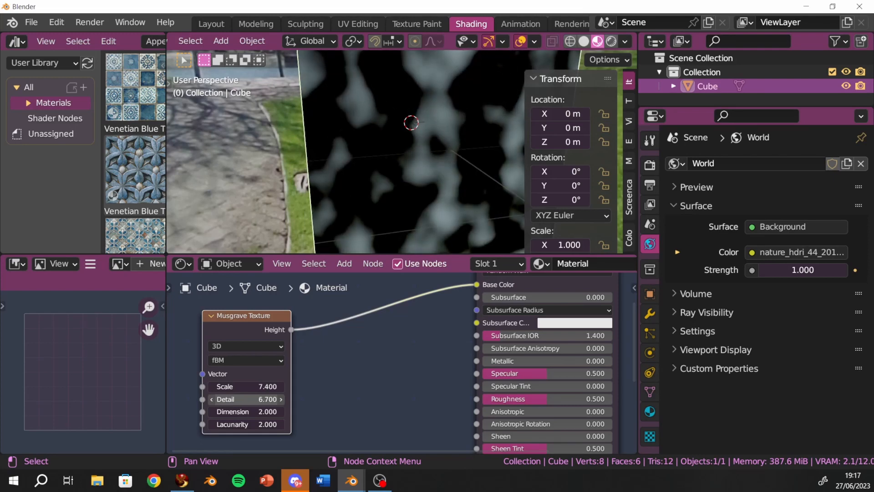
{"action": "mouse_move", "coordinate": [235, 412]}
{"action": "left_mouse_down"}
{"action": "mouse_move", "coordinate": [277, 411]}
{"action": "mouse_move", "coordinate": [223, 412]}
{"action": "mouse_move", "coordinate": [235, 412]}
{"action": "left_mouse_up"}
- Add a Voronoi Texture node and connect its Distance output to the Principled BSDF Base Color in place of Musgrave
{"action": "scroll", "coordinate": [406, 388], "scroll_direction": "down", "scroll_amount": 3}
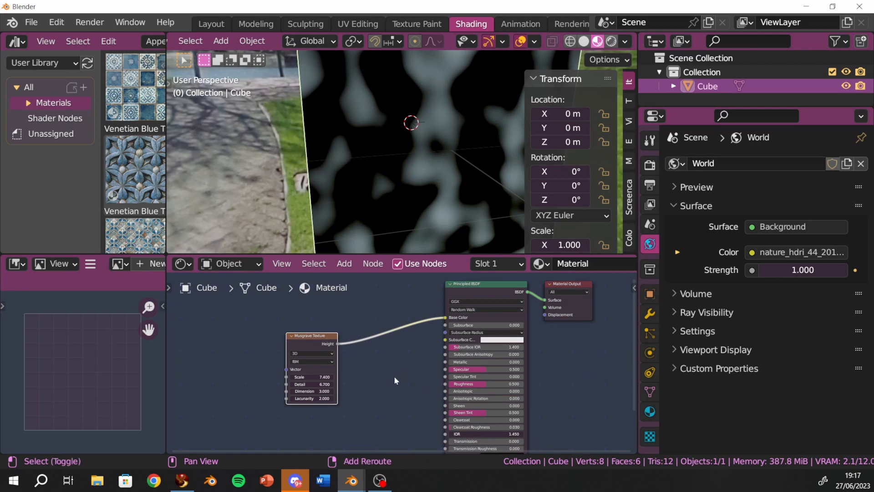
{"action": "key", "text": "shift+a"}
{"action": "mouse_move", "coordinate": [390, 379]}
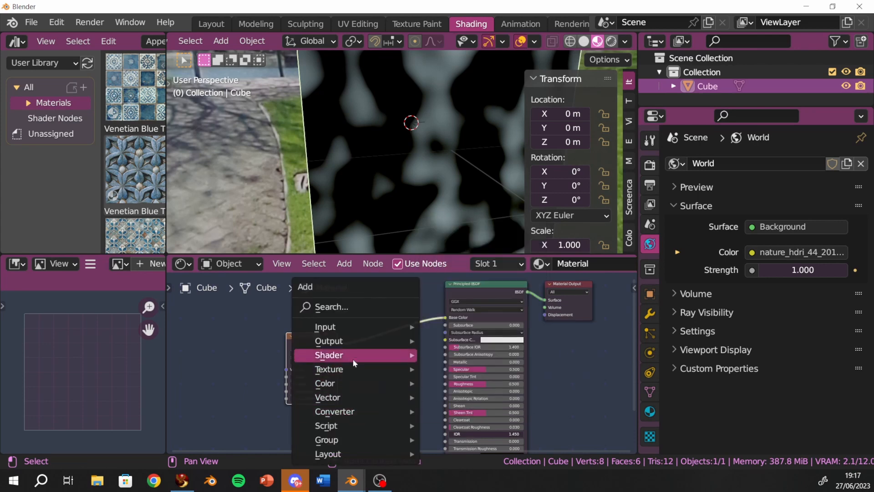
{"action": "mouse_move", "coordinate": [353, 371]}
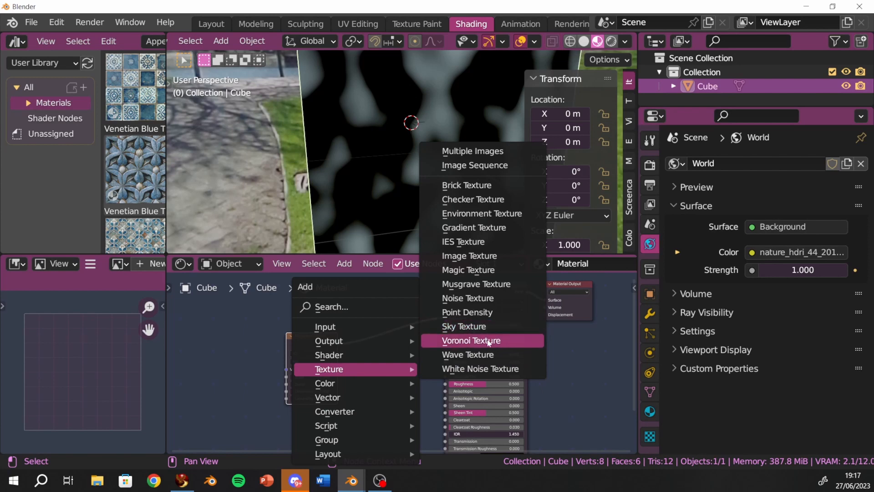
{"action": "left_click", "coordinate": [460, 340]}
{"action": "left_click", "coordinate": [352, 367]}
{"action": "mouse_move", "coordinate": [352, 368]}
{"action": "middle_mouse_down"}
{"action": "mouse_move", "coordinate": [329, 348]}
{"action": "mouse_move", "coordinate": [262, 336]}
{"action": "mouse_move", "coordinate": [364, 366]}
{"action": "middle_mouse_up"}
{"action": "scroll", "coordinate": [261, 333], "scroll_direction": "up", "scroll_amount": 5}
{"action": "left_click_drag", "start_coordinate": [355, 386], "coordinate": [420, 355]}
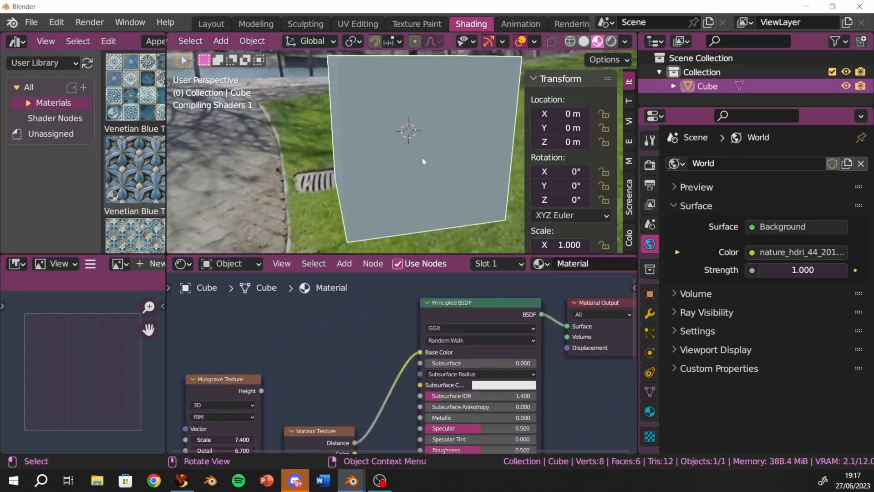
{"action": "scroll", "coordinate": [411, 201], "scroll_direction": "up", "scroll_amount": 2}
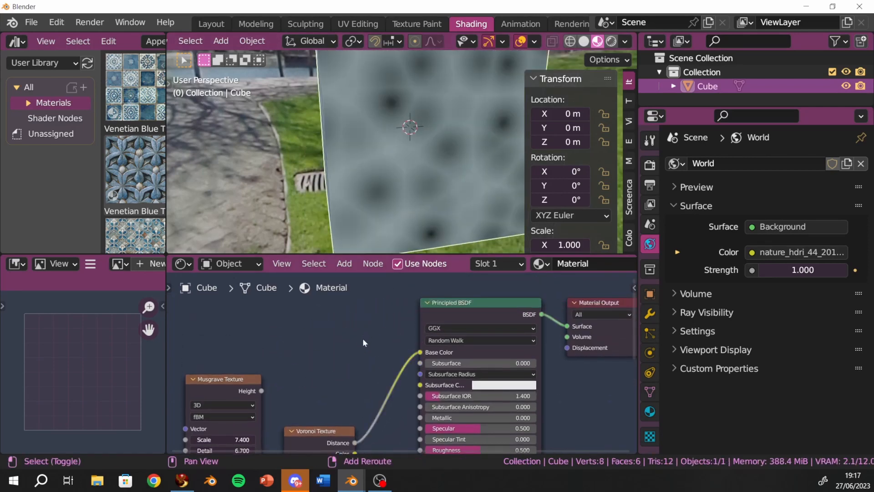
{"action": "scroll", "coordinate": [362, 337], "scroll_direction": "down", "scroll_amount": 5, "text": "shift"}
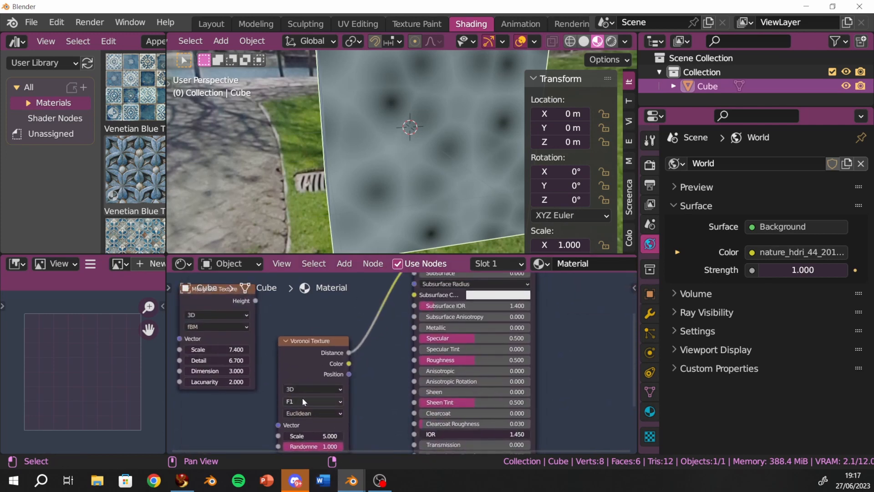
- Raise the Voronoi Texture's Scale to 8.8, switch its feature from F1 to F2, and set the Scale to 13.9
{"action": "left_click_drag", "start_coordinate": [322, 347], "coordinate": [316, 314]}
{"action": "left_click_drag", "start_coordinate": [306, 402], "coordinate": [339, 412]}
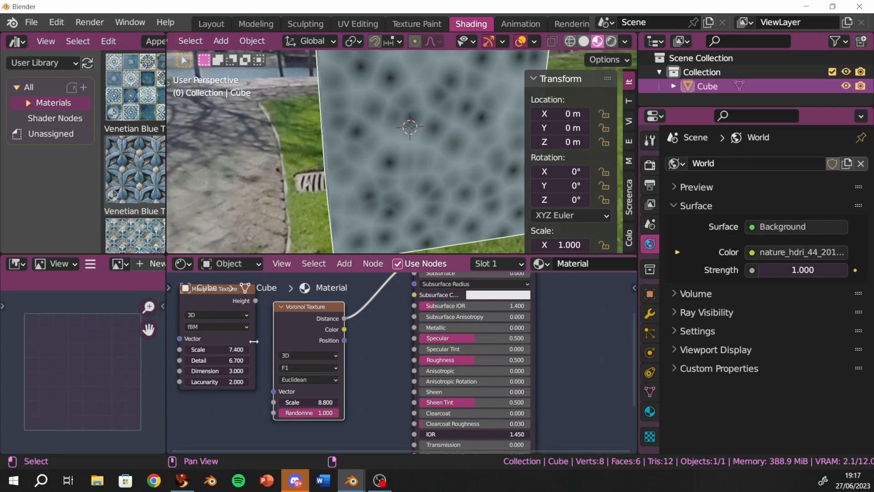
{"action": "left_click_drag", "start_coordinate": [317, 307], "coordinate": [322, 320]}
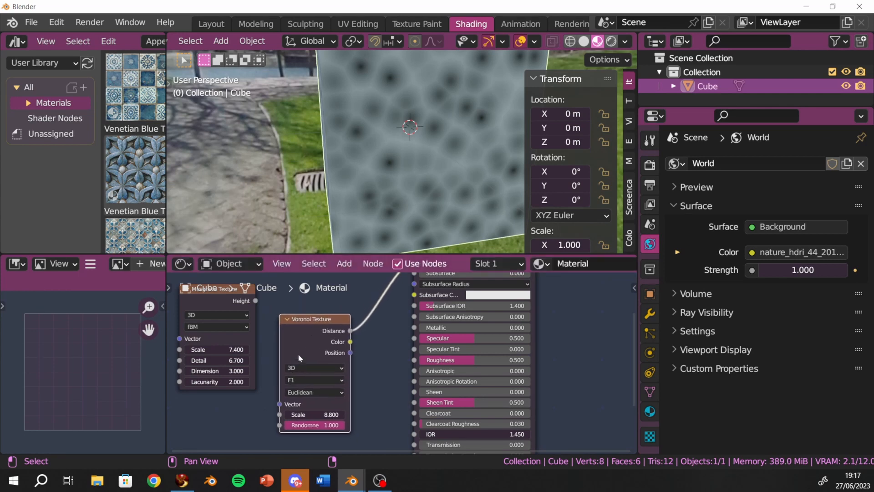
{"action": "left_click", "coordinate": [342, 380]}
{"action": "left_click", "coordinate": [302, 399]}
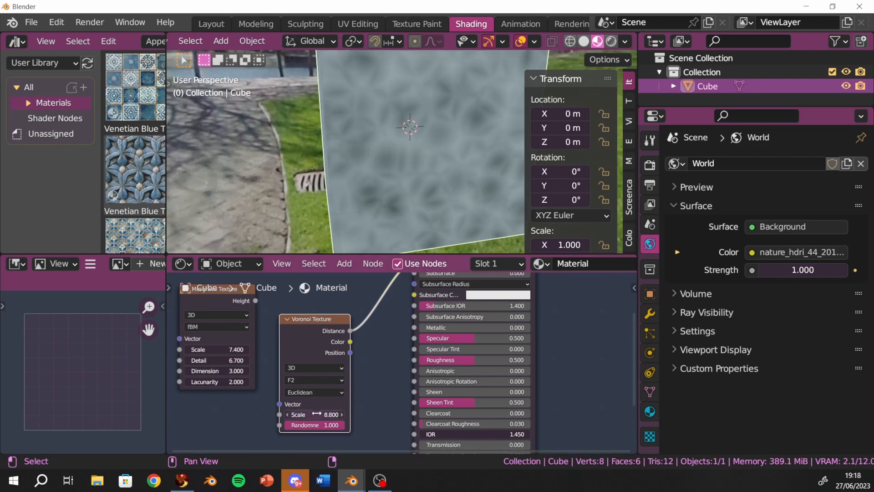
{"action": "mouse_move", "coordinate": [316, 413]}
{"action": "left_mouse_down"}
{"action": "mouse_move", "coordinate": [362, 413]}
{"action": "mouse_move", "coordinate": [312, 413]}
{"action": "left_mouse_up"}
- Move the Musgrave and Voronoi Texture nodes farther from the Principled BSDF, leaving room for another node
{"action": "scroll", "coordinate": [290, 396], "scroll_direction": "down", "scroll_amount": 1}
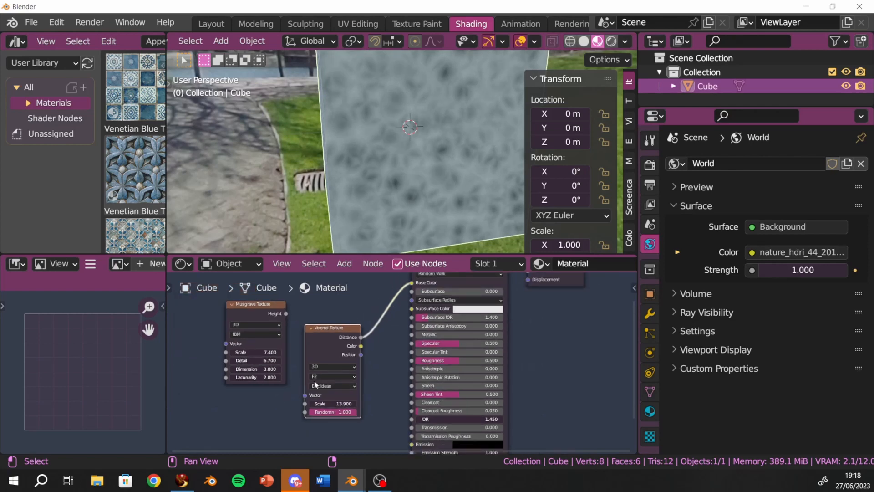
{"action": "middle_click_drag", "start_coordinate": [315, 385], "coordinate": [345, 390]}
{"action": "left_click_drag", "start_coordinate": [278, 311], "coordinate": [215, 302]}
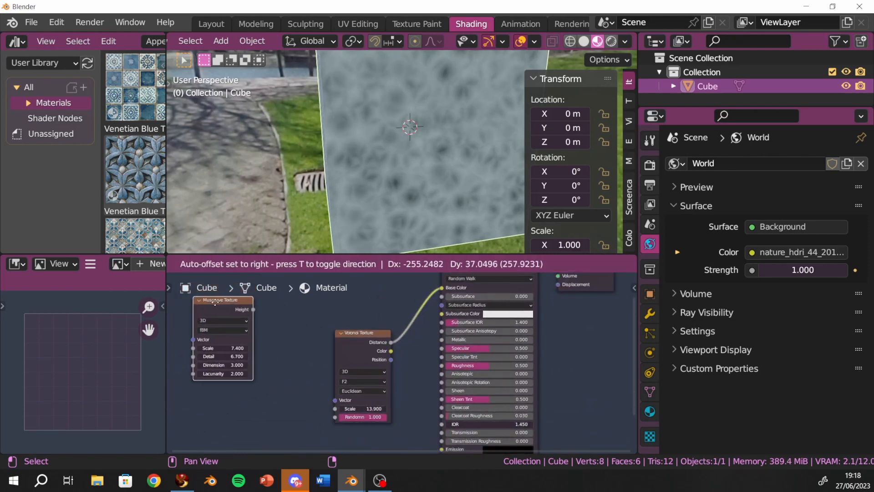
{"action": "left_click_drag", "start_coordinate": [362, 336], "coordinate": [298, 325]}
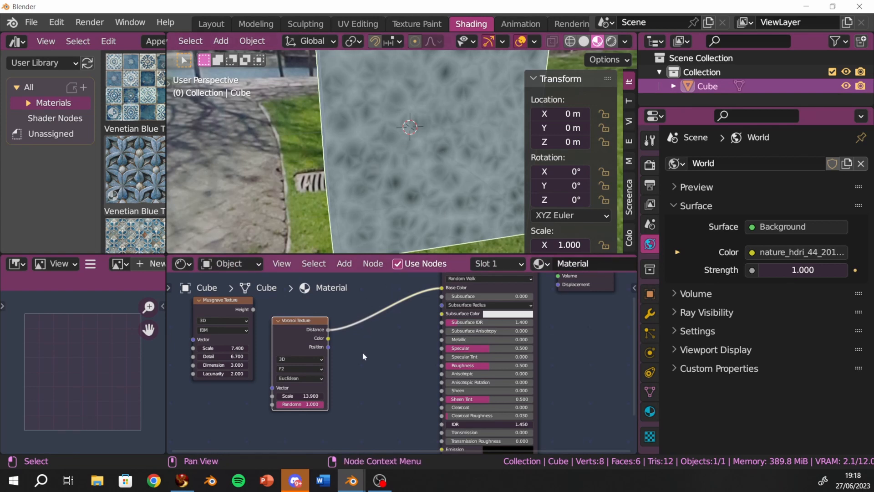
{"action": "middle_click_drag", "start_coordinate": [352, 379], "coordinate": [349, 403]}
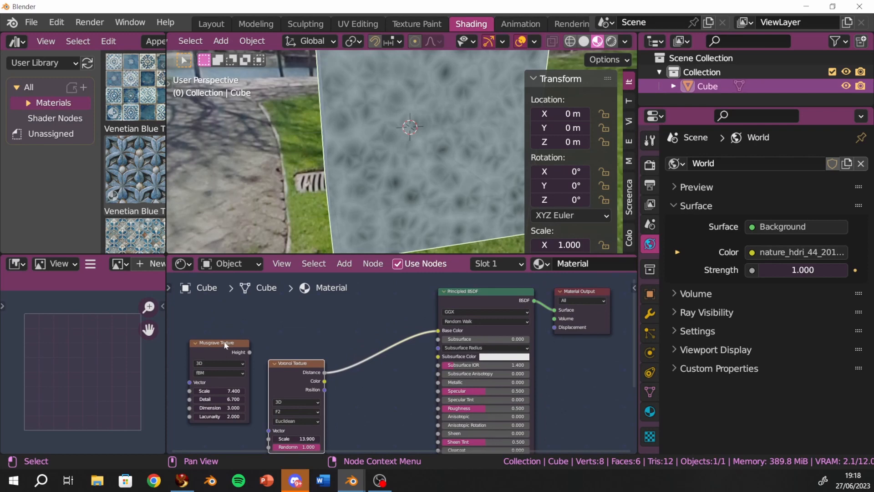
{"action": "left_click_drag", "start_coordinate": [225, 346], "coordinate": [208, 329]}
{"action": "left_click_drag", "start_coordinate": [278, 357], "coordinate": [260, 314]}
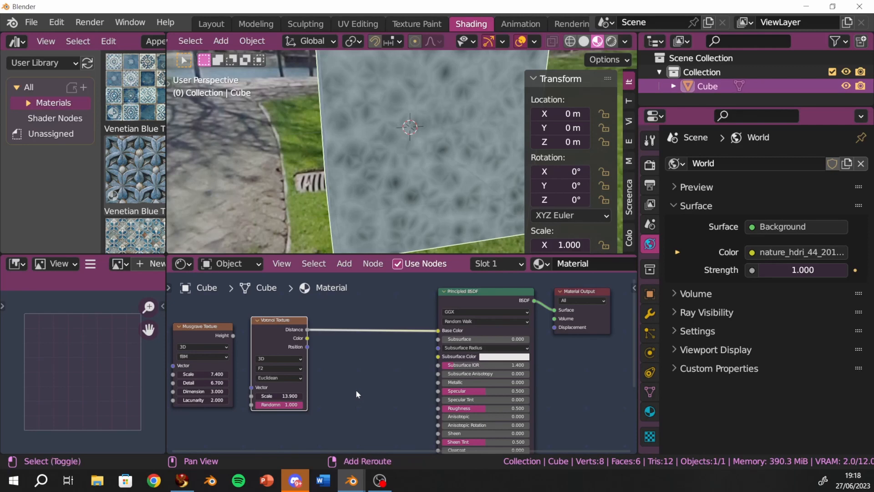
- Add a ColorRamp node onto the link between the Voronoi Distance output and the Principled BSDF Base Color
{"action": "key", "text": "shift+a"}
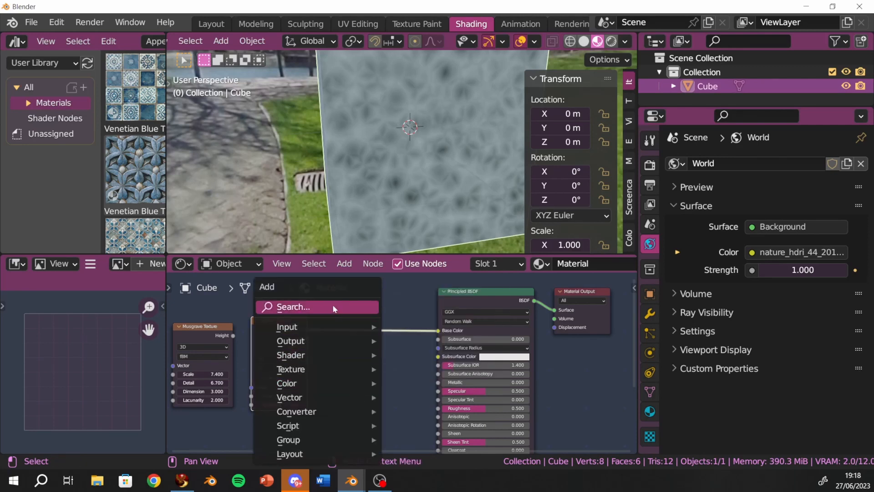
{"action": "left_click", "coordinate": [292, 307]}
{"action": "type", "text": "c"}
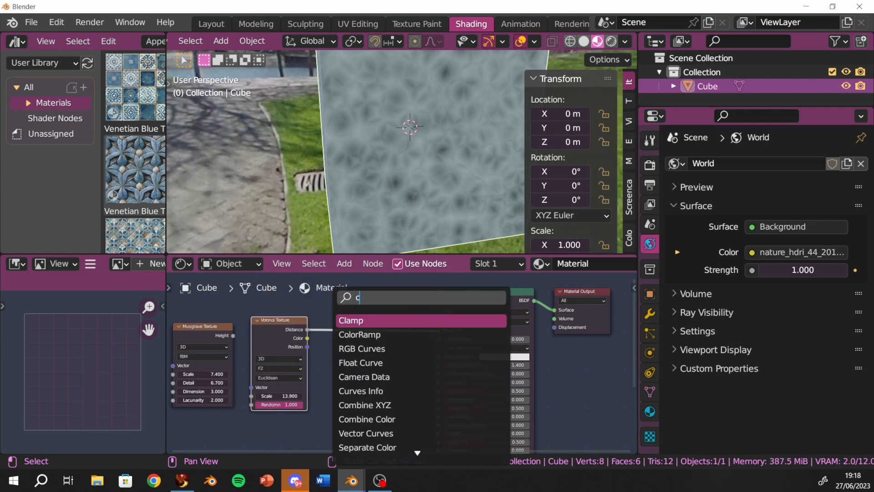
{"action": "type", "text": "olor"}
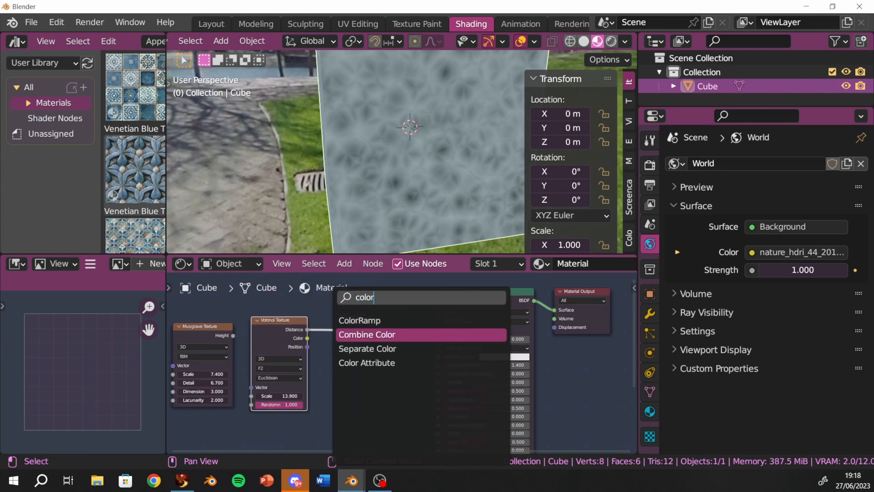
{"action": "left_click", "coordinate": [385, 320]}
{"action": "left_click", "coordinate": [382, 331]}
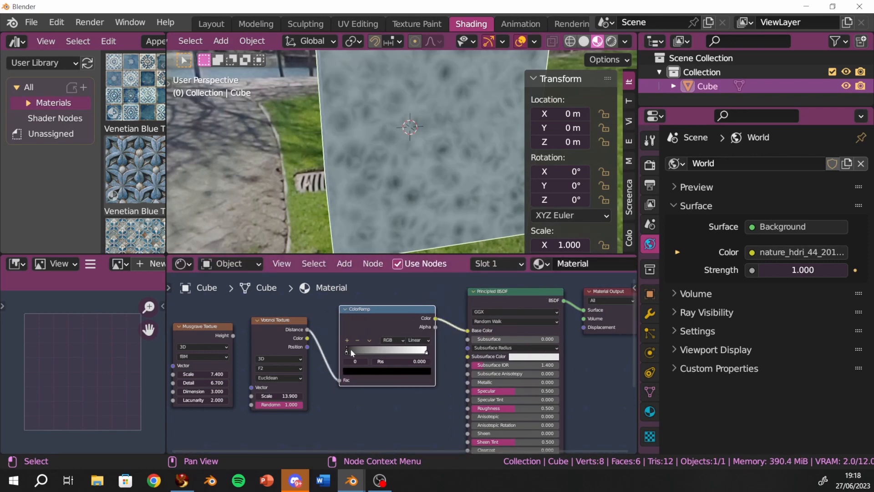
- Move the ColorRamp's black stop to 0.276, try Ease and Constant interpolation, and move the white stop to 0.699
{"action": "left_click_drag", "start_coordinate": [347, 351], "coordinate": [371, 349]}
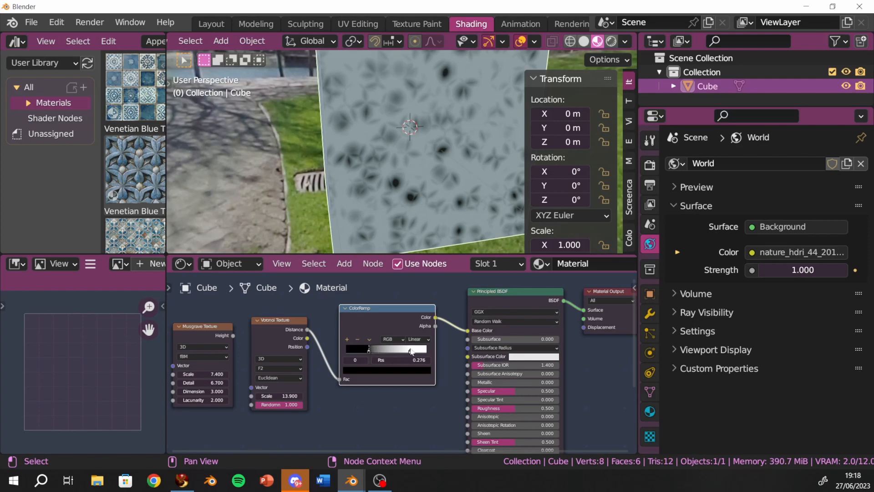
{"action": "left_click", "coordinate": [427, 341]}
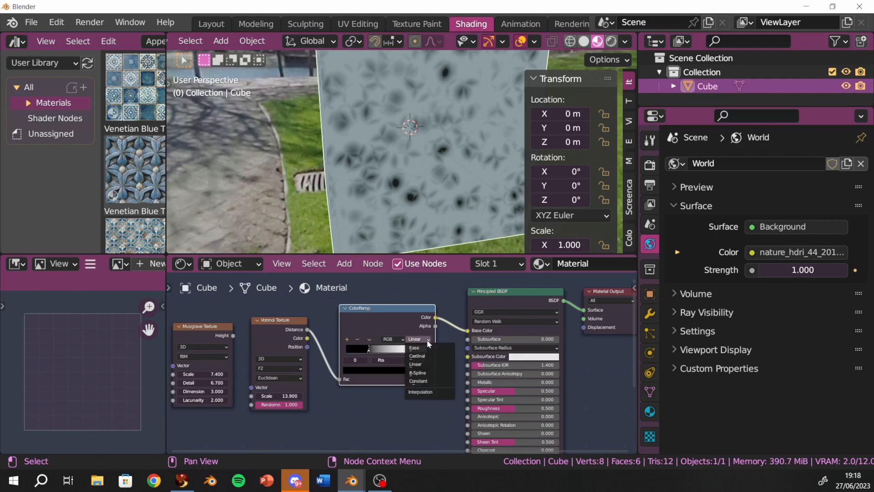
{"action": "left_click", "coordinate": [426, 348]}
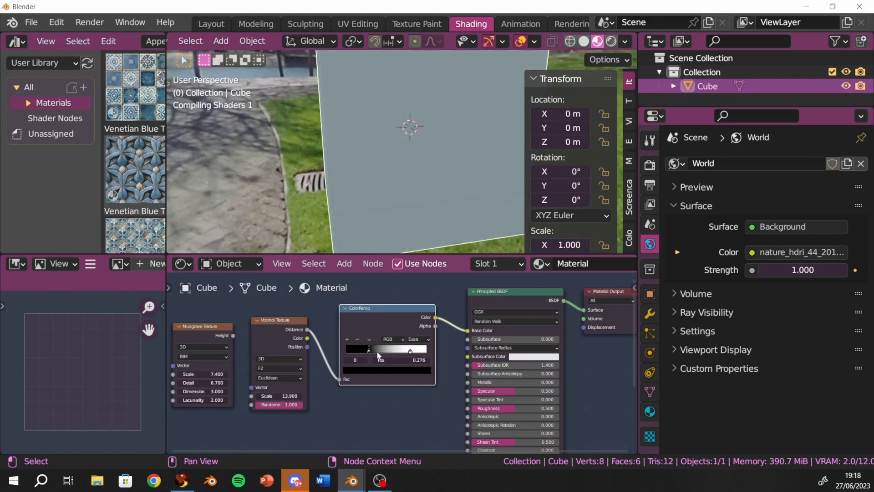
{"action": "left_click", "coordinate": [430, 340]}
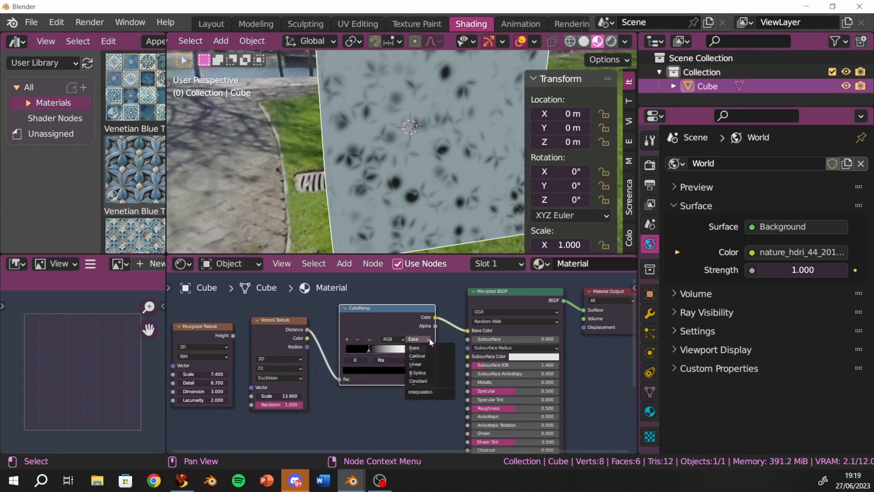
{"action": "left_click", "coordinate": [423, 381]}
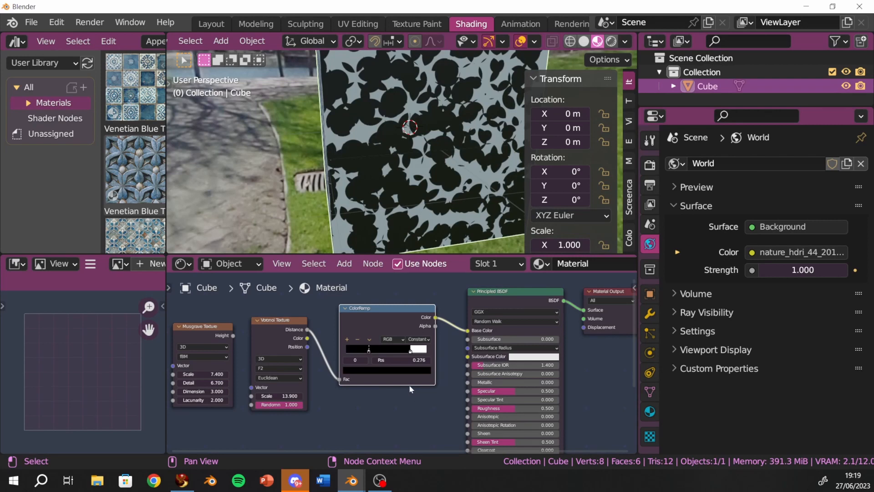
{"action": "mouse_move", "coordinate": [411, 351]}
{"action": "left_mouse_down"}
{"action": "mouse_move", "coordinate": [384, 351]}
{"action": "mouse_move", "coordinate": [411, 360]}
{"action": "mouse_move", "coordinate": [403, 355]}
{"action": "left_mouse_up"}
- Set the ColorRamp interpolation to Cardinal and move its black stop to position 0.549
{"action": "left_click", "coordinate": [429, 339]}
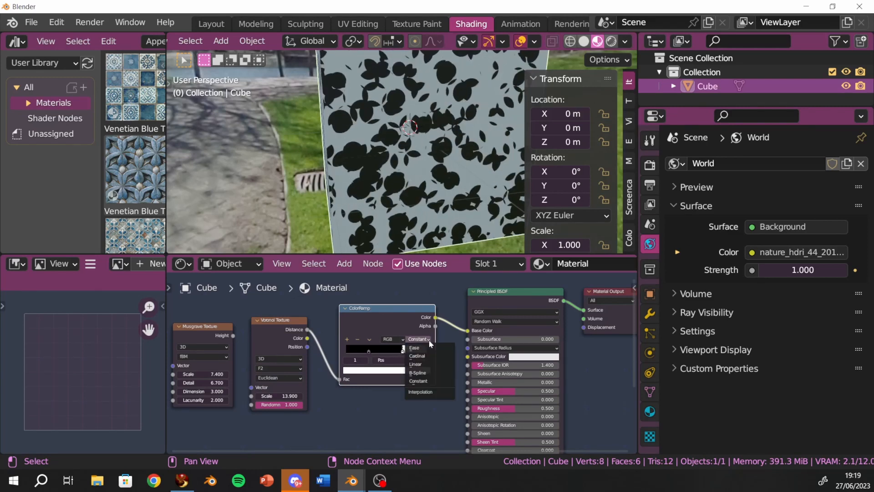
{"action": "left_click", "coordinate": [426, 356]}
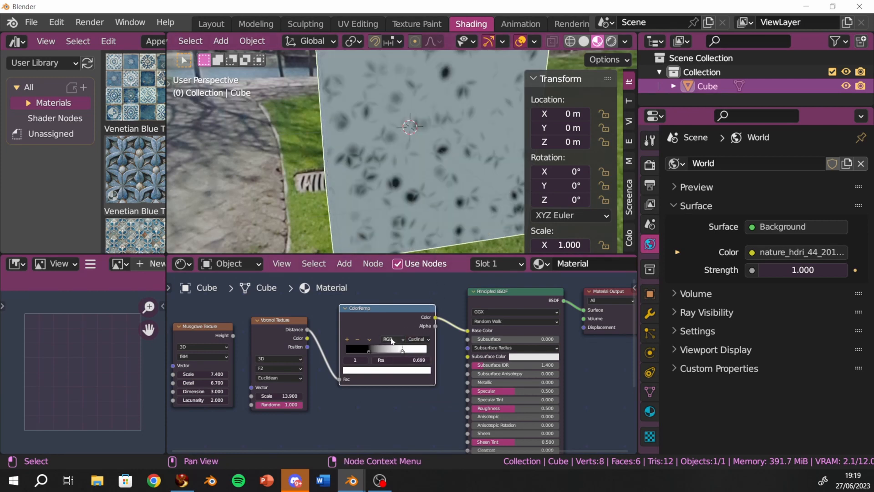
{"action": "left_click_drag", "start_coordinate": [368, 352], "coordinate": [389, 358]}
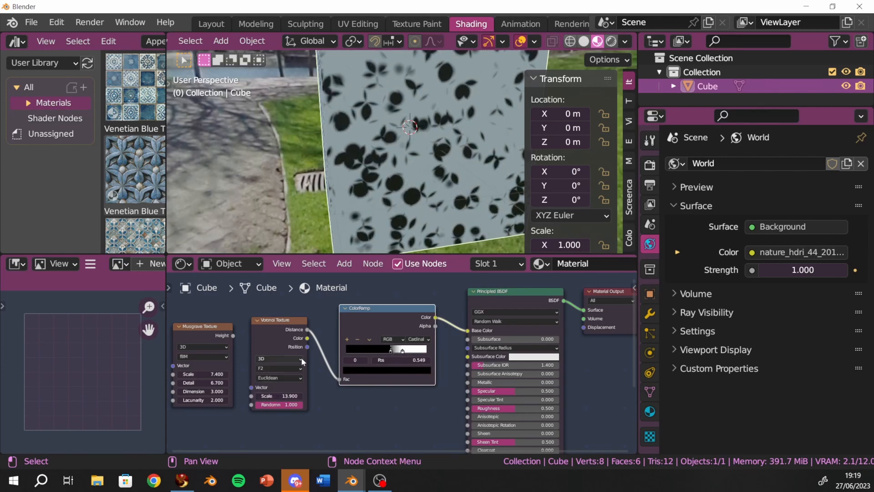
- Try the Voronoi Texture with 4D and 2D dimensions
{"action": "left_click", "coordinate": [277, 358]}
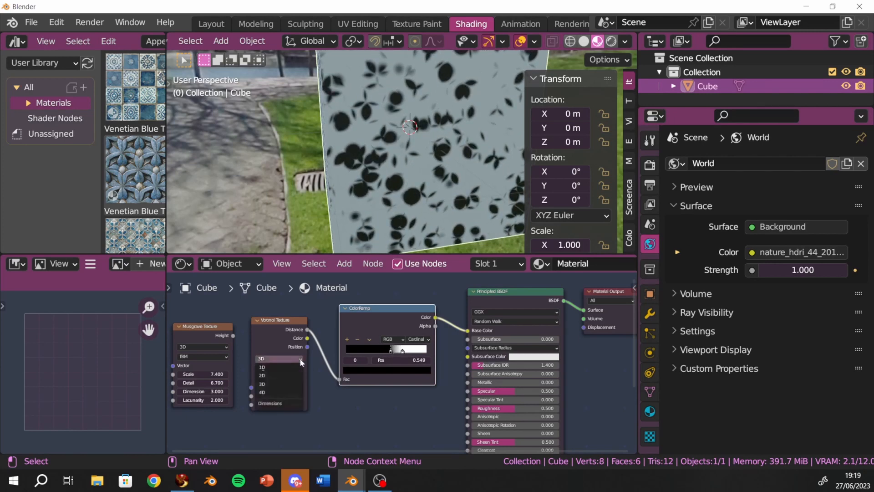
{"action": "left_click", "coordinate": [273, 392]}
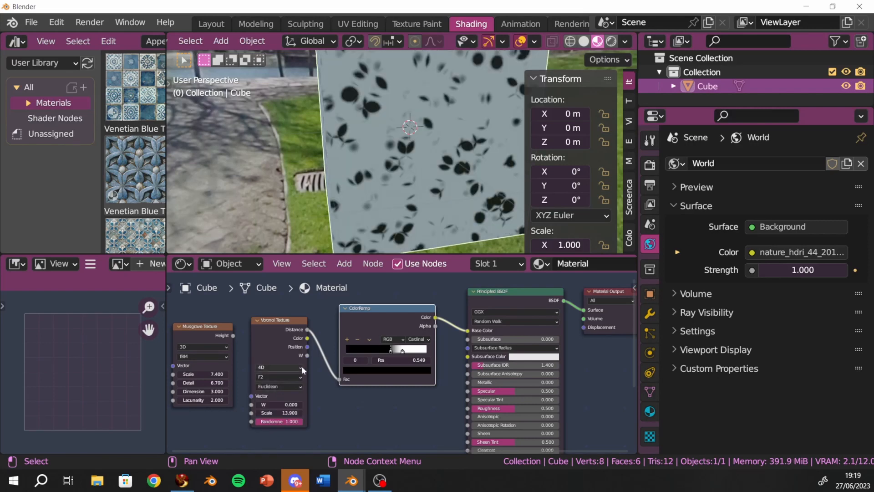
{"action": "left_click", "coordinate": [278, 367]}
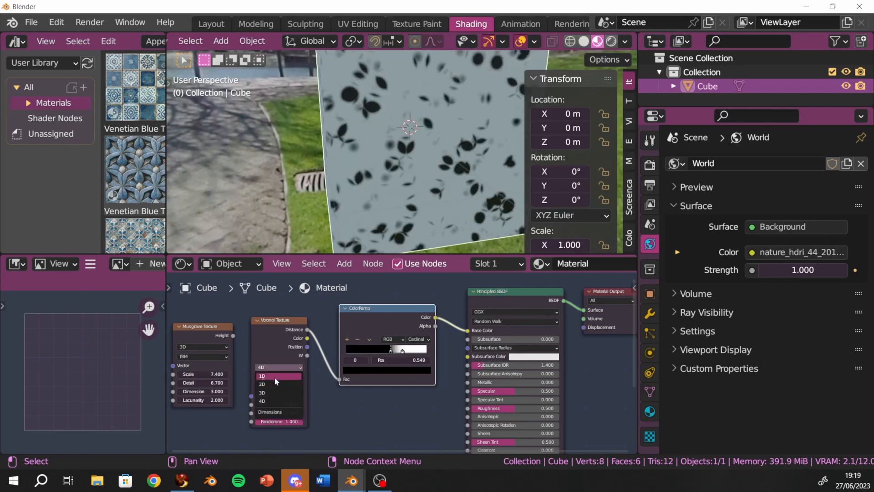
{"action": "left_click", "coordinate": [274, 384]}
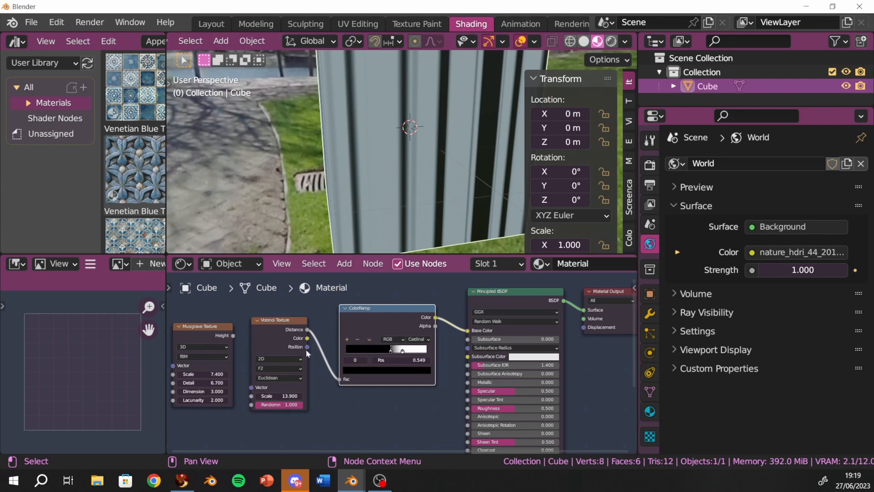
- Move the ColorRamp node slightly higher in the node graph and select the Voronoi Texture node
{"action": "scroll", "coordinate": [339, 310], "scroll_direction": "down", "scroll_amount": 2}
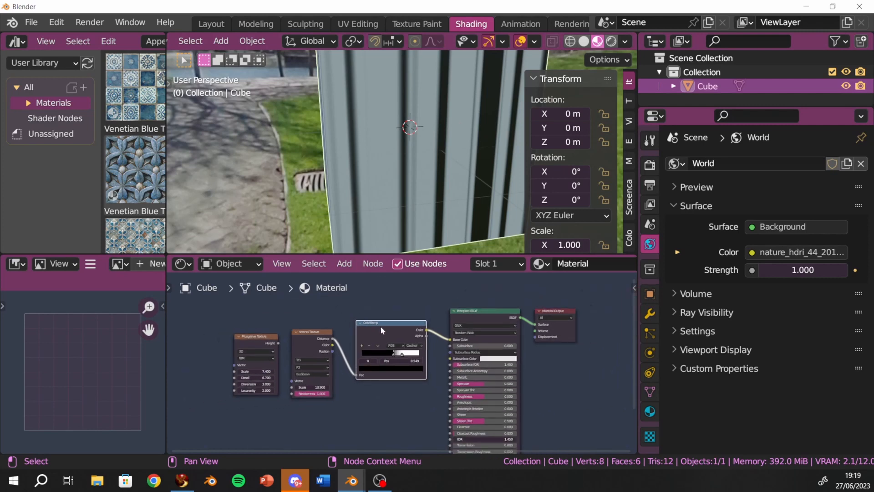
{"action": "left_click_drag", "start_coordinate": [381, 330], "coordinate": [379, 309]}
{"action": "left_click", "coordinate": [323, 336]}
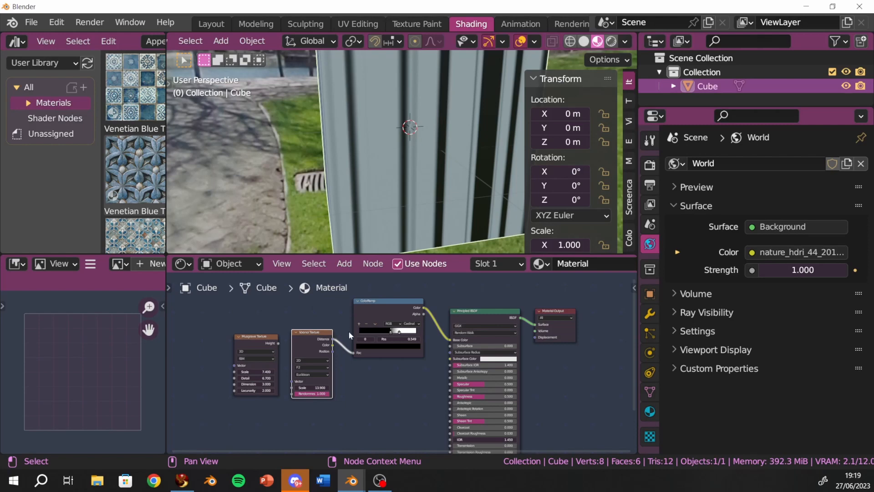
- Inspect the pattern on several faces of the cube and set the Voronoi Texture's dimensions to 3D
{"action": "mouse_move", "coordinate": [449, 146]}
{"action": "middle_mouse_down"}
{"action": "mouse_move", "coordinate": [471, 227]}
{"action": "mouse_move", "coordinate": [457, 137]}
{"action": "middle_mouse_up"}
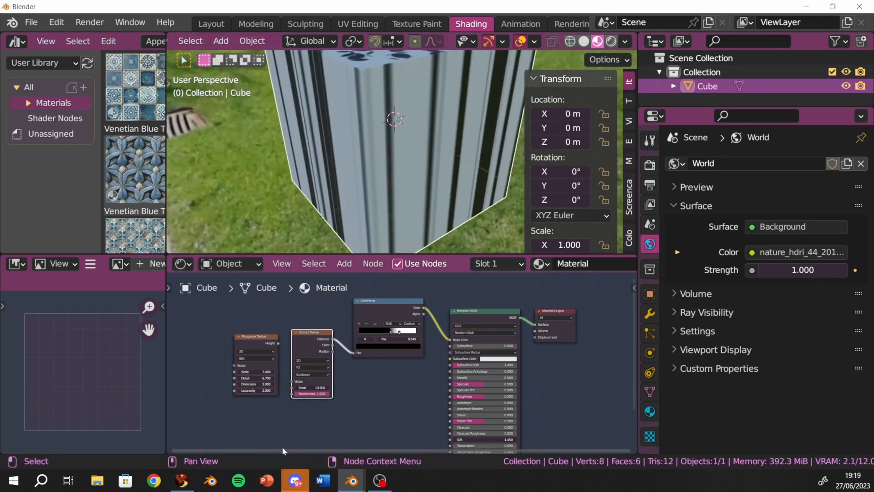
{"action": "scroll", "coordinate": [314, 368], "scroll_direction": "up", "scroll_amount": 2}
{"action": "scroll", "coordinate": [313, 369], "scroll_direction": "up", "scroll_amount": 1}
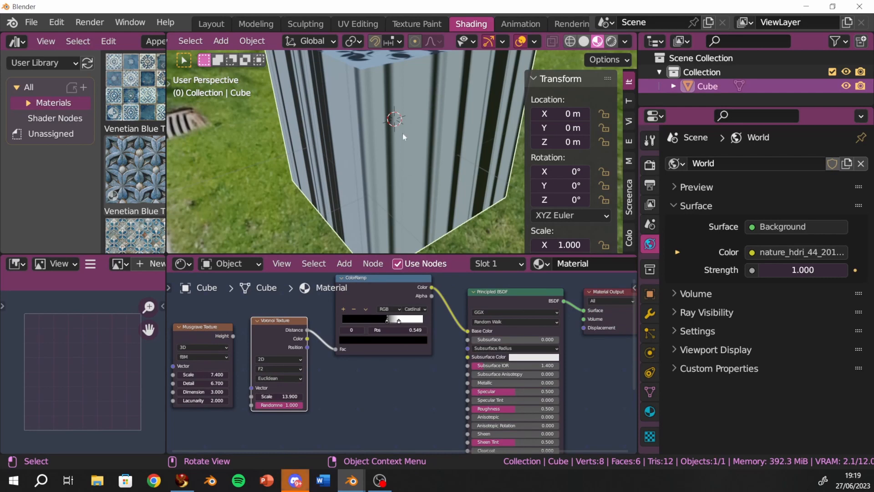
{"action": "left_click", "coordinate": [293, 359]}
{"action": "left_click", "coordinate": [274, 383]}
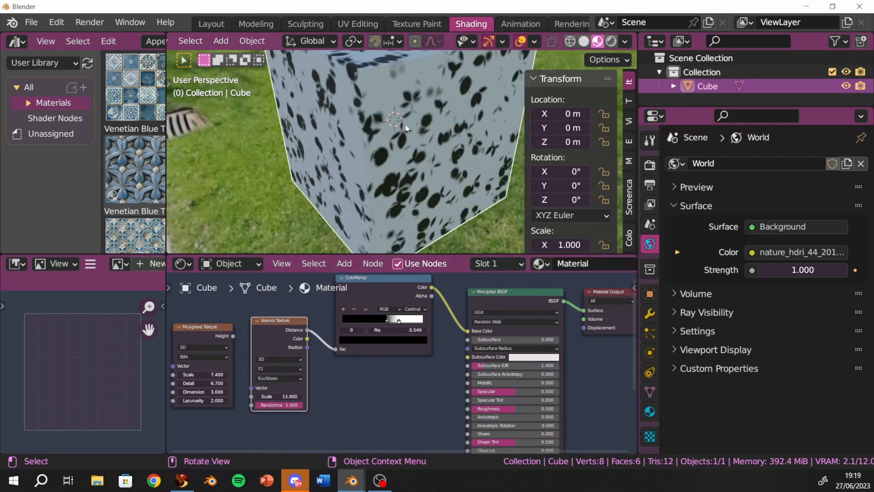
{"action": "middle_click_drag", "start_coordinate": [416, 122], "coordinate": [437, 143]}
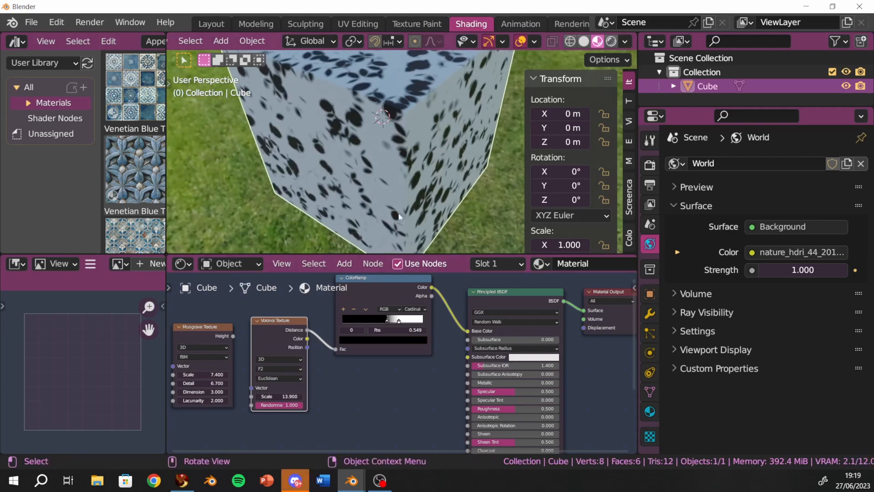
{"action": "left_click", "coordinate": [301, 360]}
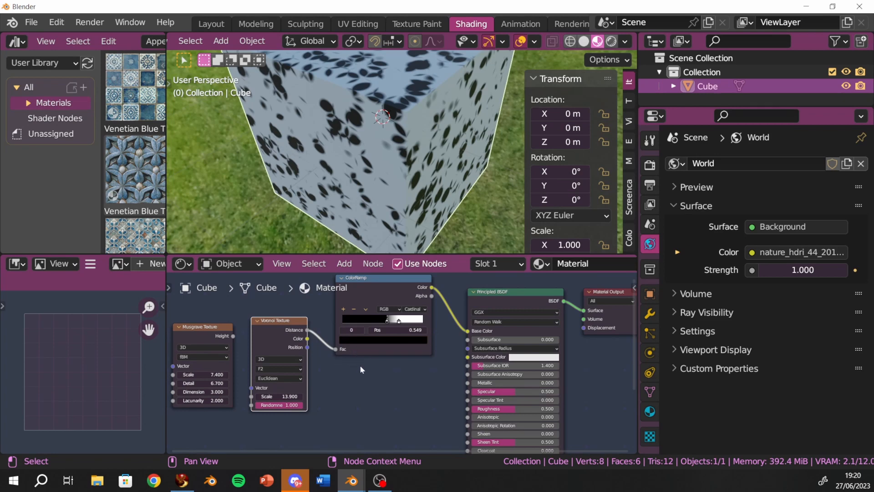
- Add a Noise Texture node and place it below the Musgrave Texture node
{"action": "middle_click_drag", "start_coordinate": [362, 364], "coordinate": [463, 386]}
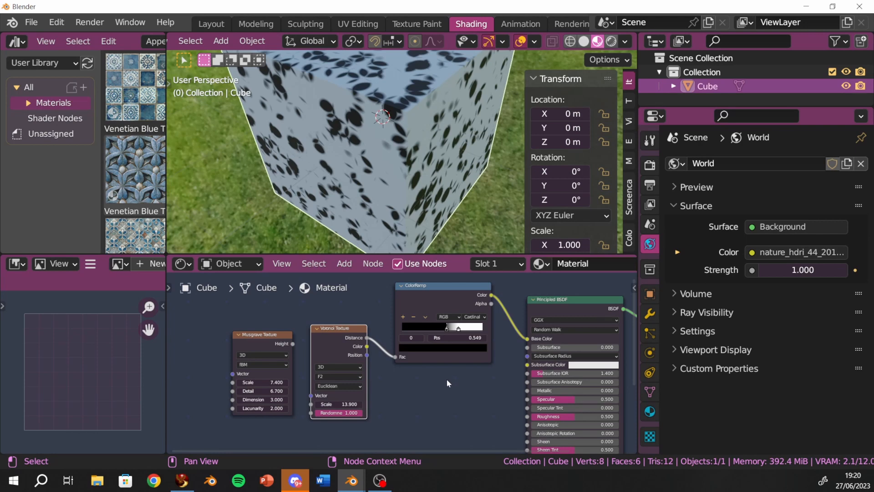
{"action": "middle_click_drag", "start_coordinate": [438, 397], "coordinate": [479, 326]}
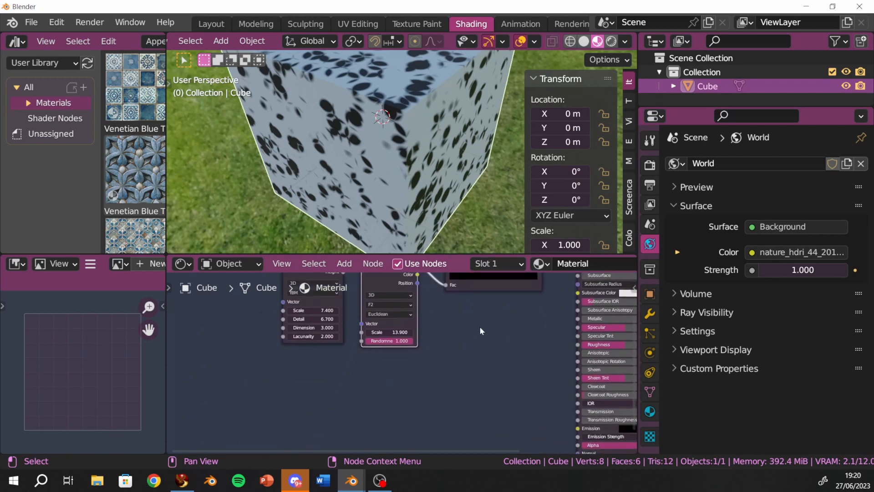
{"action": "key", "text": "shift+a"}
{"action": "mouse_move", "coordinate": [461, 357]}
{"action": "middle_mouse_down"}
{"action": "mouse_move", "coordinate": [462, 342]}
{"action": "mouse_move", "coordinate": [448, 361]}
{"action": "middle_mouse_up"}
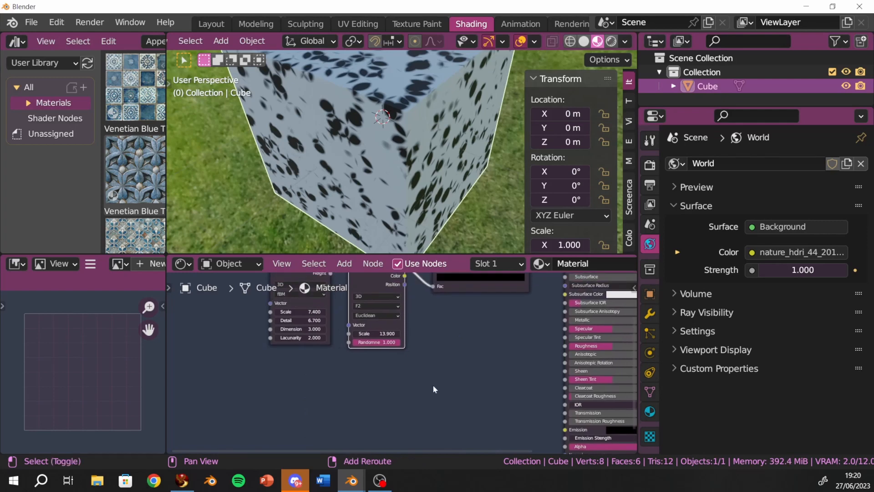
{"action": "key", "text": "shift+a"}
{"action": "mouse_move", "coordinate": [411, 404]}
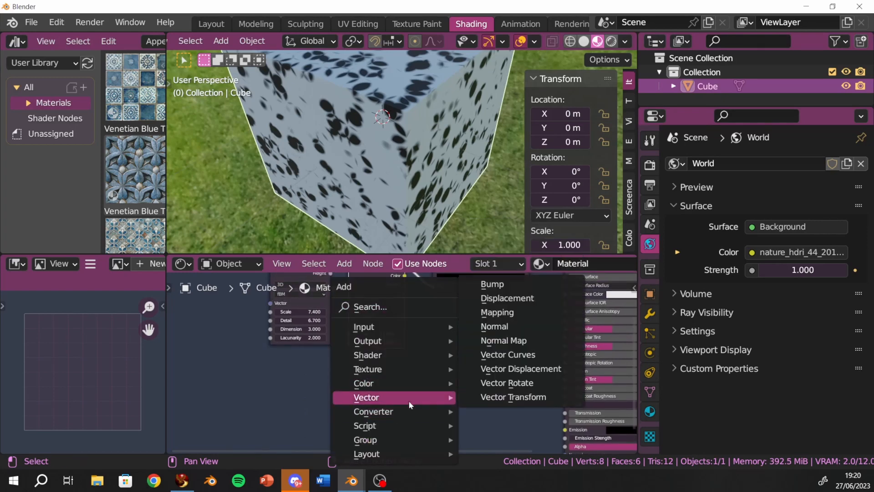
{"action": "mouse_move", "coordinate": [412, 376]}
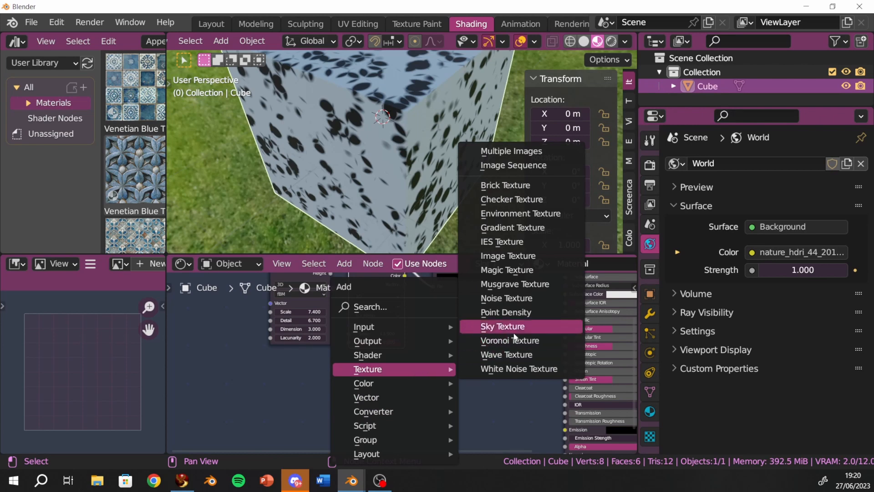
{"action": "left_click", "coordinate": [519, 303]}
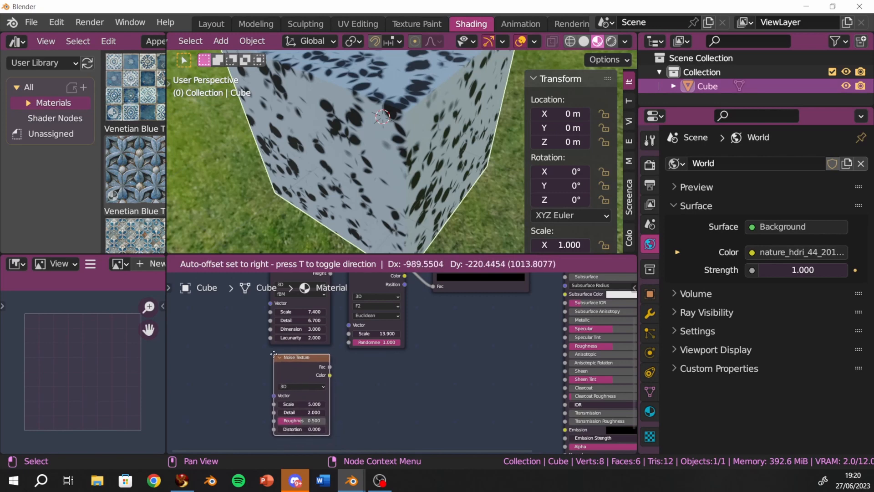
{"action": "left_click", "coordinate": [273, 359]}
- Delete the Voronoi Texture node and space out the Musgrave and Noise Texture nodes in the freed area
{"action": "scroll", "coordinate": [273, 359], "scroll_direction": "up", "scroll_amount": 3, "text": "shift"}
{"action": "scroll", "coordinate": [396, 398], "scroll_direction": "down", "scroll_amount": 2}
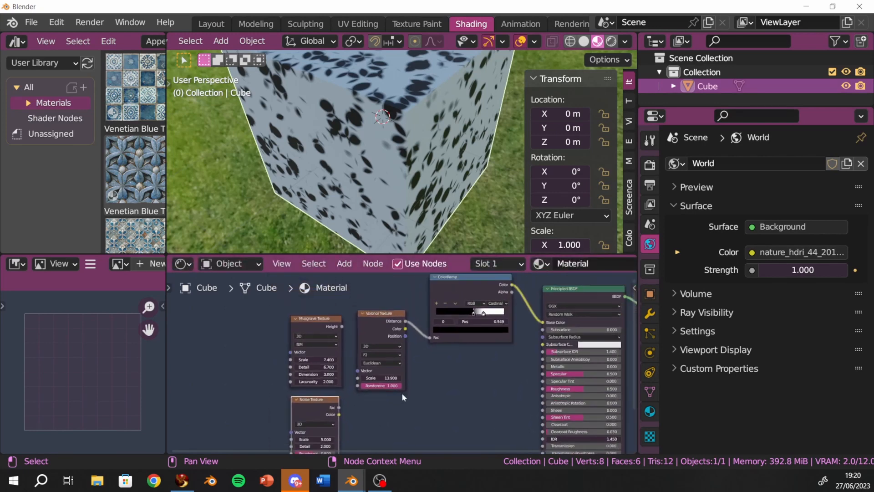
{"action": "left_click_drag", "start_coordinate": [394, 325], "coordinate": [415, 378]}
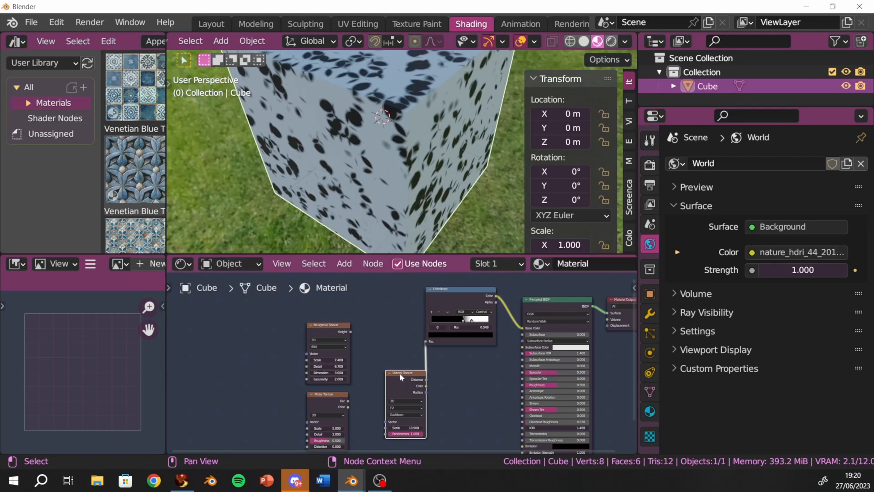
{"action": "key", "text": "x"}
{"action": "left_click_drag", "start_coordinate": [329, 331], "coordinate": [243, 320]}
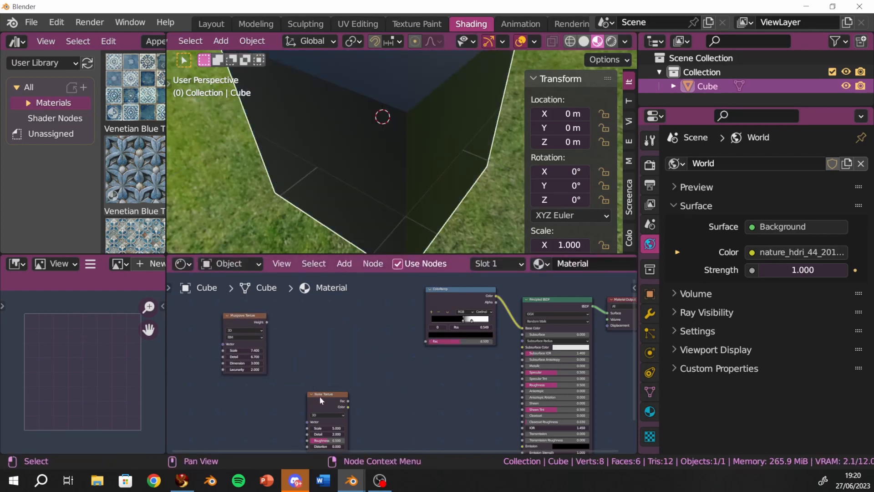
{"action": "left_click_drag", "start_coordinate": [321, 402], "coordinate": [293, 325]}
{"action": "scroll", "coordinate": [327, 333], "scroll_direction": "up", "scroll_amount": 2}
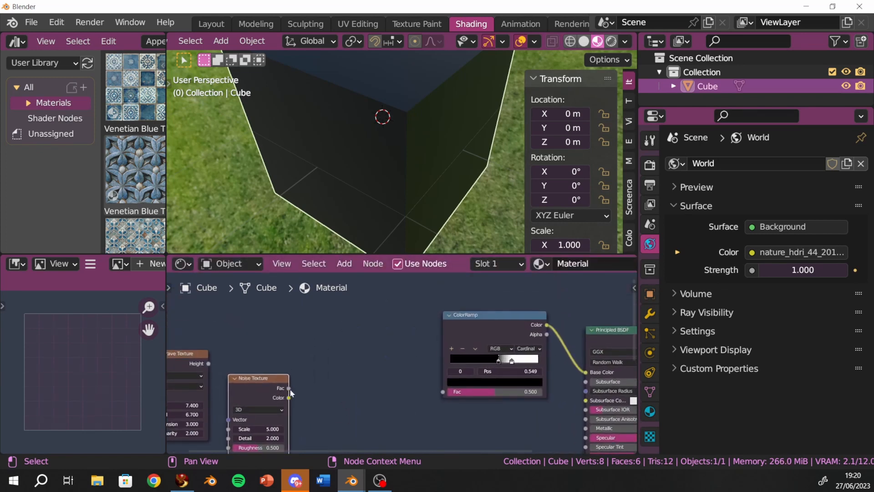
- Connect the Noise Texture's Fac output to the ColorRamp's Fac input and move the noise node closer to the ColorRamp
{"action": "mouse_move", "coordinate": [289, 388]}
{"action": "left_mouse_down"}
{"action": "mouse_move", "coordinate": [495, 385]}
{"action": "mouse_move", "coordinate": [370, 396]}
{"action": "mouse_move", "coordinate": [439, 394]}
{"action": "left_mouse_up"}
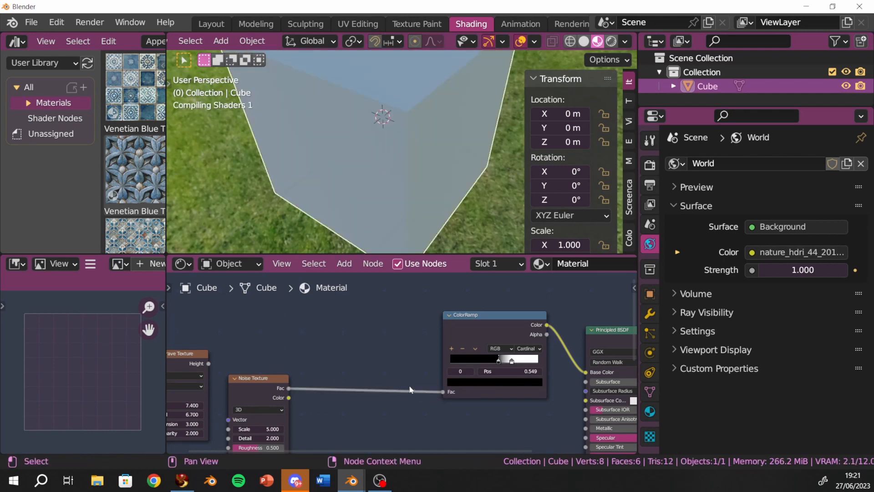
{"action": "scroll", "coordinate": [409, 387], "scroll_direction": "down", "scroll_amount": 2}
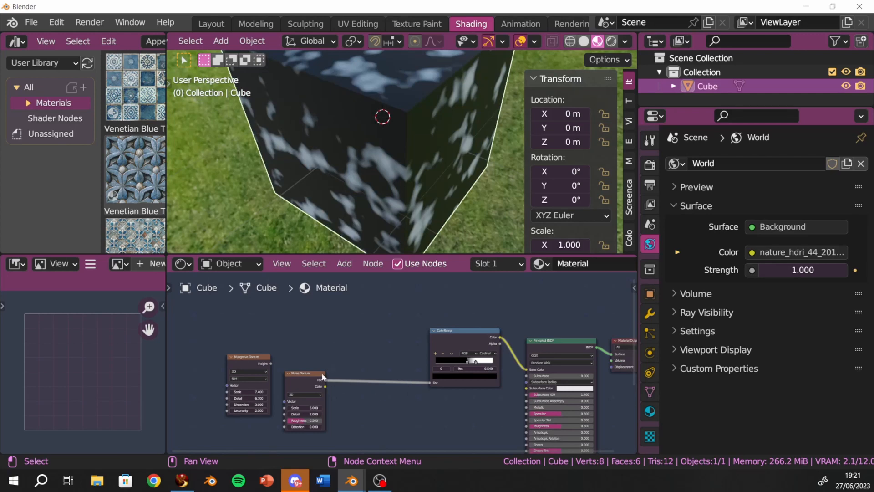
{"action": "left_click_drag", "start_coordinate": [322, 377], "coordinate": [378, 339]}
{"action": "scroll", "coordinate": [393, 343], "scroll_direction": "up", "scroll_amount": 2}
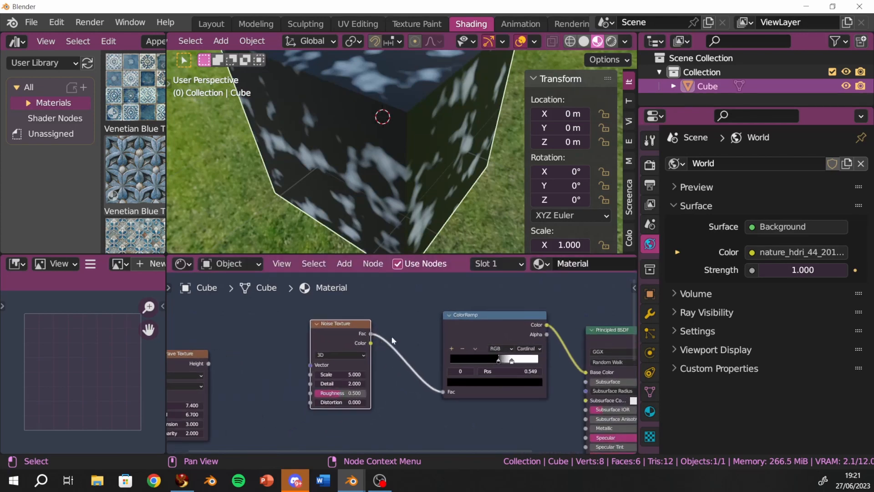
- Move the ColorRamp's white stop to position 0.819 and set the Noise Texture's scale to 31.8
{"action": "middle_click_drag", "start_coordinate": [426, 236], "coordinate": [360, 165]}
{"action": "left_click_drag", "start_coordinate": [498, 360], "coordinate": [522, 360]}
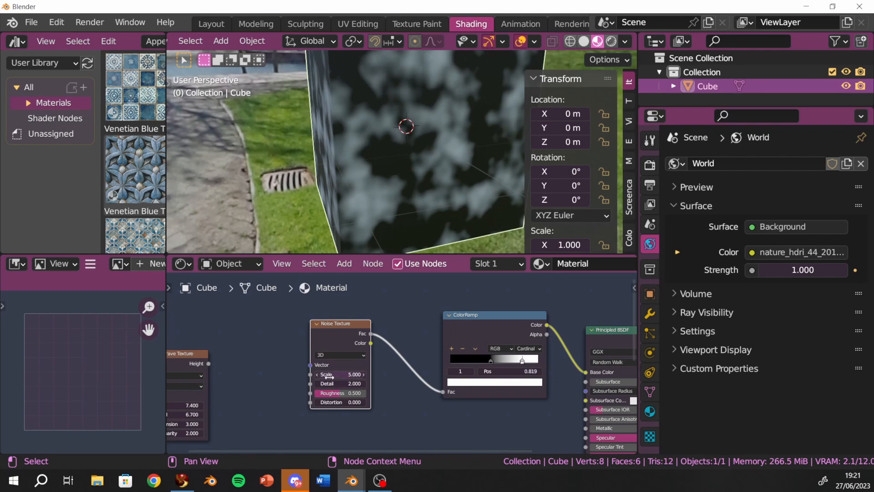
{"action": "left_click_drag", "start_coordinate": [332, 374], "coordinate": [570, 374]}
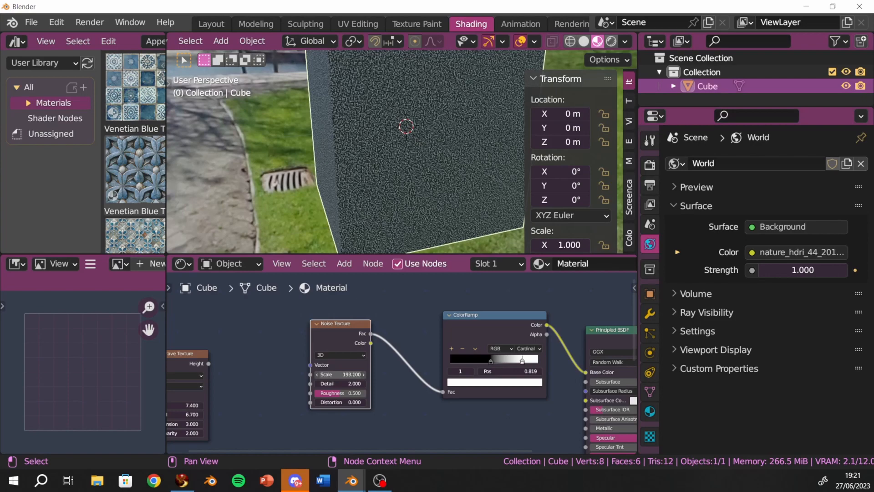
{"action": "left_click_drag", "start_coordinate": [341, 374], "coordinate": [334, 374]}
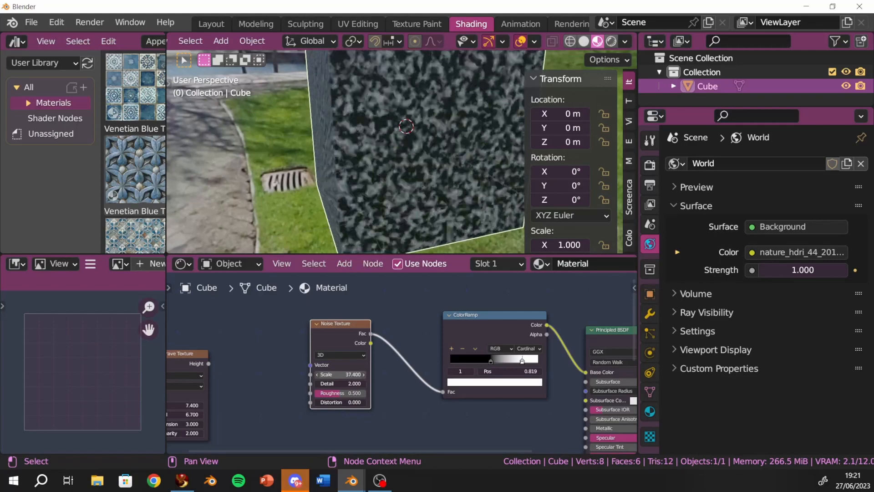
- Try the Noise Texture's roughness at 1.000, set it to 0.913 and check the pattern on the cube
{"action": "scroll", "coordinate": [472, 200], "scroll_direction": "up", "scroll_amount": 6}
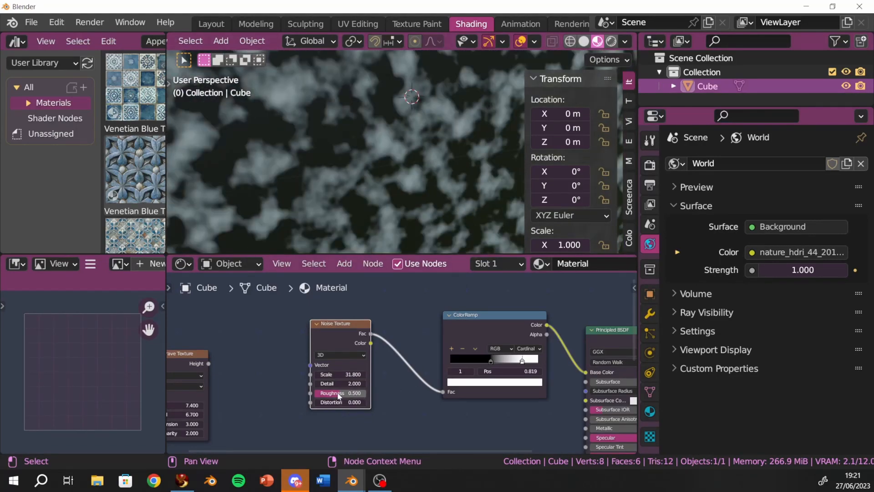
{"action": "left_click_drag", "start_coordinate": [341, 393], "coordinate": [387, 393]}
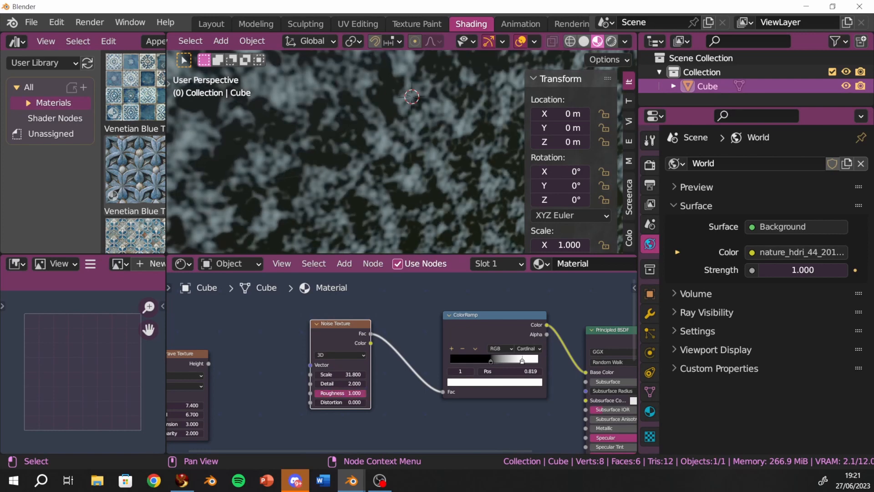
{"action": "scroll", "coordinate": [387, 157], "scroll_direction": "down", "scroll_amount": 5}
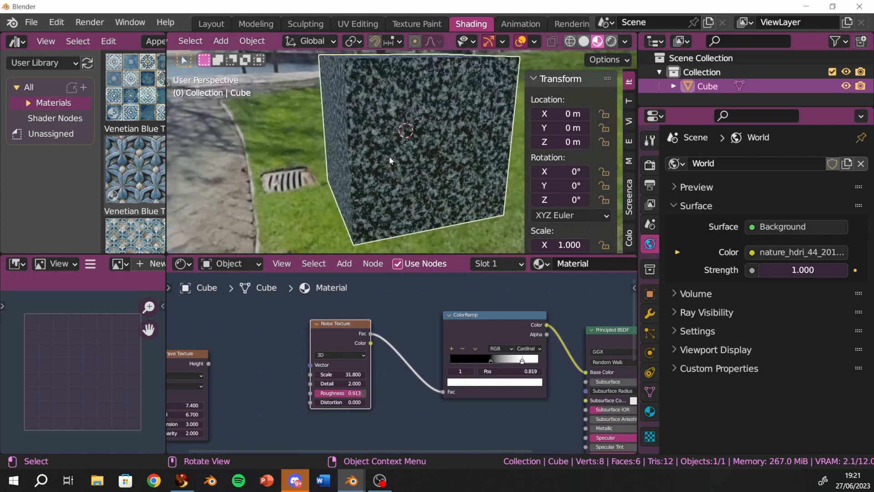
{"action": "middle_click_drag", "start_coordinate": [388, 157], "coordinate": [396, 158]}
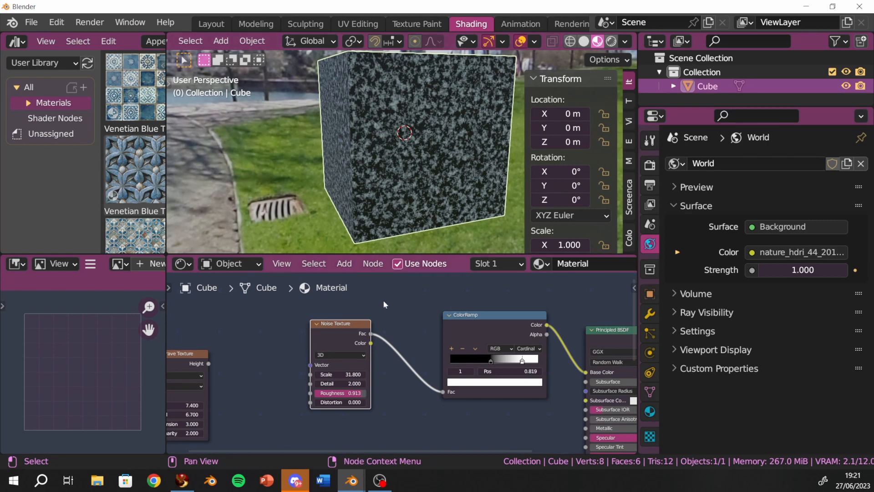
- Rearrange the texture nodes so the Musgrave Texture sits above the Noise Texture, with free space before the ColorRamp
{"action": "middle_click_drag", "start_coordinate": [387, 292], "coordinate": [477, 273]}
{"action": "scroll", "coordinate": [408, 291], "scroll_direction": "down", "scroll_amount": 1}
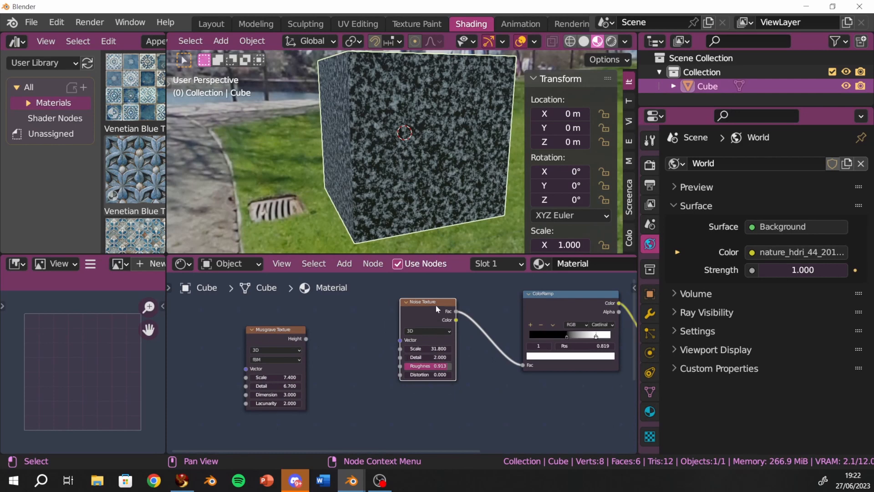
{"action": "left_click_drag", "start_coordinate": [436, 309], "coordinate": [362, 388]}
{"action": "left_click_drag", "start_coordinate": [279, 342], "coordinate": [378, 344]}
- Add a Mix Color node between the texture nodes and the ColorRamp
{"action": "middle_click_drag", "start_coordinate": [439, 365], "coordinate": [412, 299]}
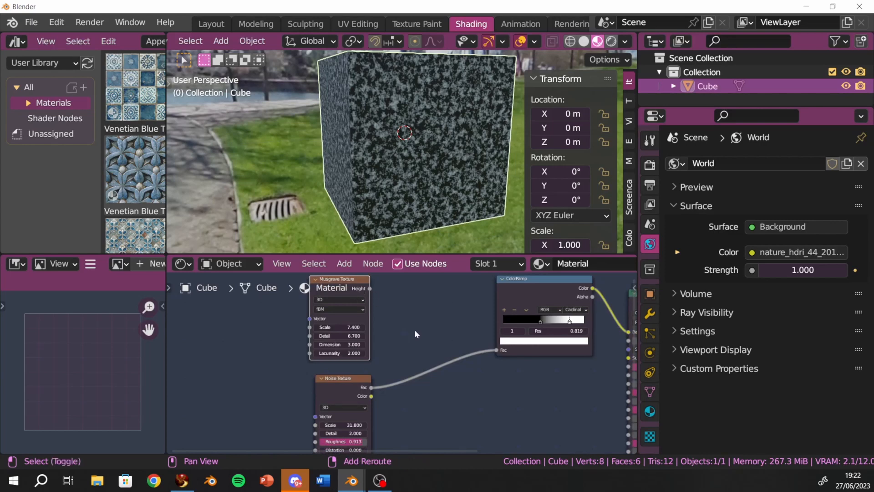
{"action": "key", "text": "shift+a"}
{"action": "mouse_move", "coordinate": [393, 351]}
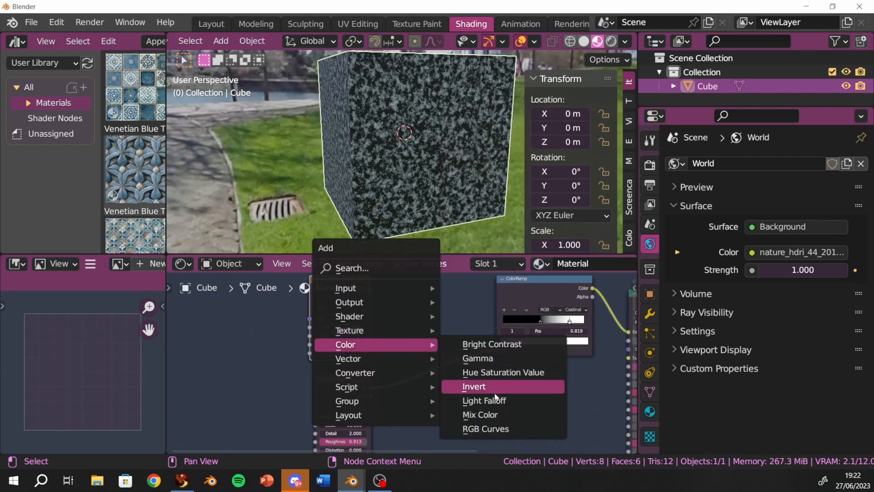
{"action": "left_click", "coordinate": [487, 415]}
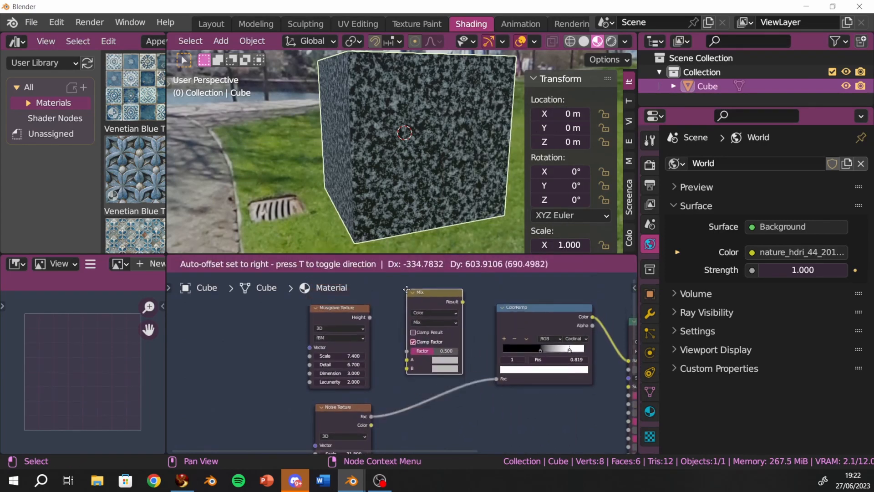
{"action": "left_click", "coordinate": [420, 360]}
{"action": "middle_click_drag", "start_coordinate": [378, 414], "coordinate": [358, 352], "text": "shift"}
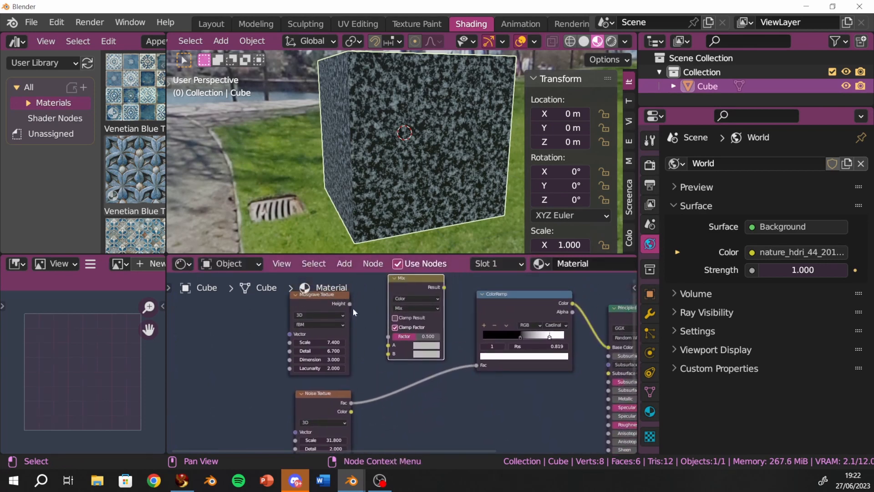
{"action": "left_click", "coordinate": [395, 326]}
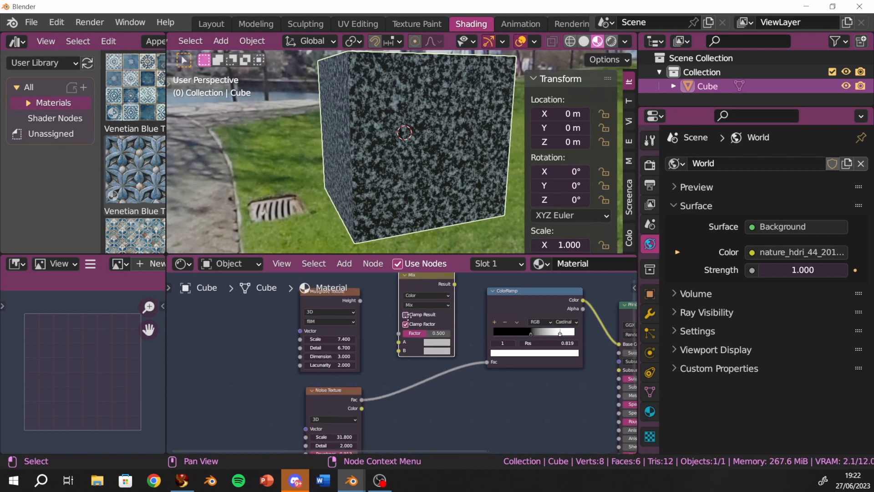
- Reposition the Musgrave Texture node and link its Height output to the ColorRamp's Fac and the Principled BSDF's Base Color
{"action": "scroll", "coordinate": [397, 324], "scroll_direction": "down", "scroll_amount": 2}
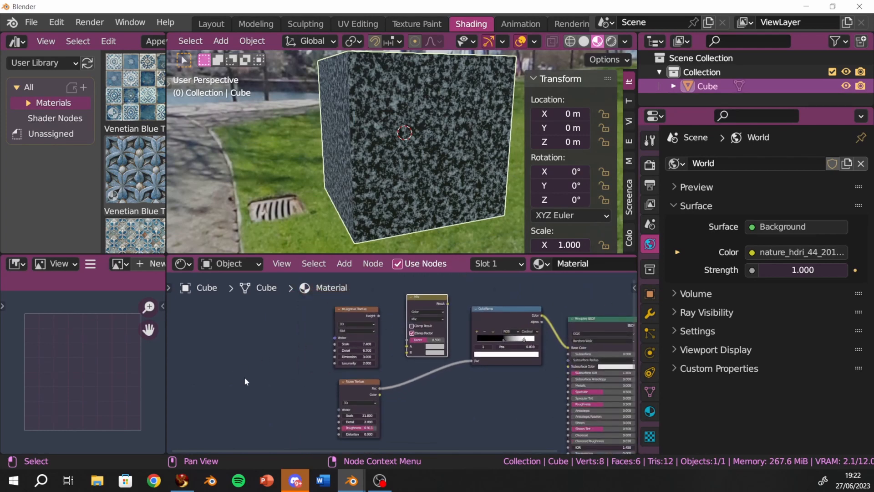
{"action": "left_click_drag", "start_coordinate": [339, 314], "coordinate": [223, 358]}
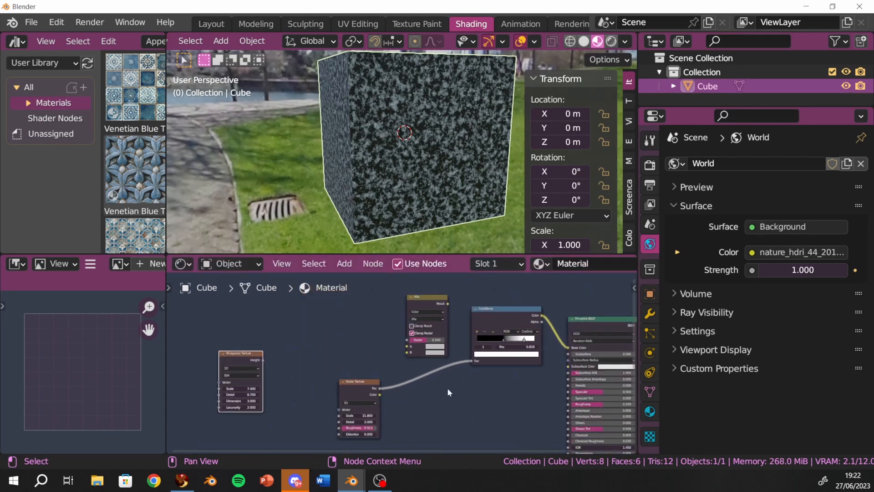
{"action": "middle_click_drag", "start_coordinate": [447, 390], "coordinate": [399, 359]}
{"action": "scroll", "coordinate": [400, 361], "scroll_direction": "up", "scroll_amount": 1}
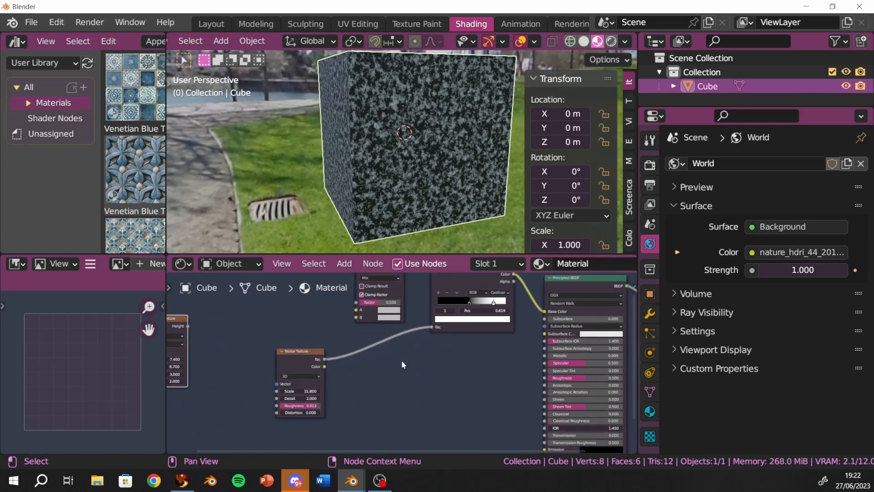
{"action": "scroll", "coordinate": [402, 361], "scroll_direction": "down", "scroll_amount": 2}
{"action": "left_click_drag", "start_coordinate": [246, 337], "coordinate": [500, 328]}
{"action": "mouse_move", "coordinate": [452, 300]}
{"action": "left_mouse_down"}
{"action": "mouse_move", "coordinate": [413, 326]}
{"action": "mouse_move", "coordinate": [456, 300]}
{"action": "left_mouse_up"}
{"action": "left_click_drag", "start_coordinate": [418, 383], "coordinate": [428, 339]}
{"action": "left_click_drag", "start_coordinate": [483, 302], "coordinate": [503, 328]}
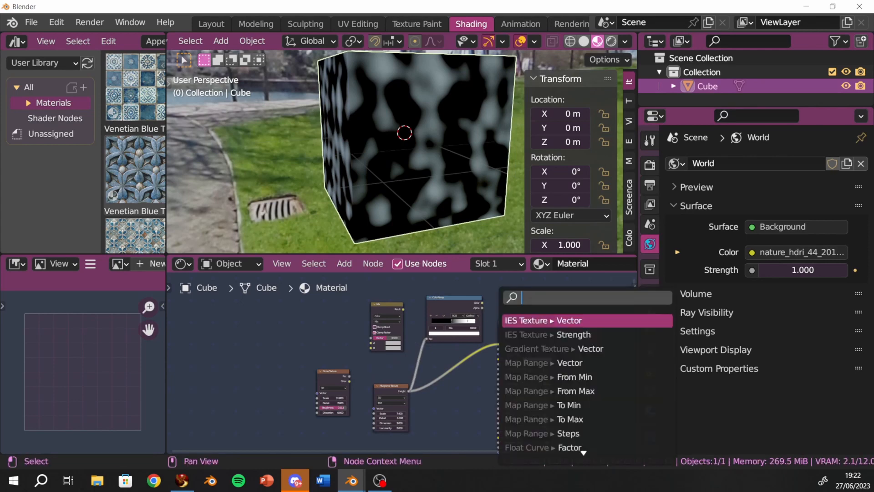
- Delete the unconnected Mix node
{"action": "left_click", "coordinate": [394, 304]}
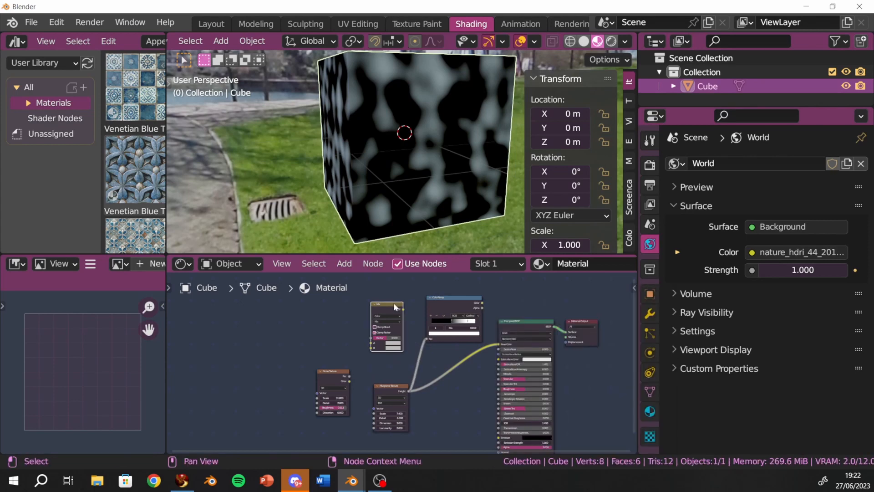
{"action": "key", "text": "x"}
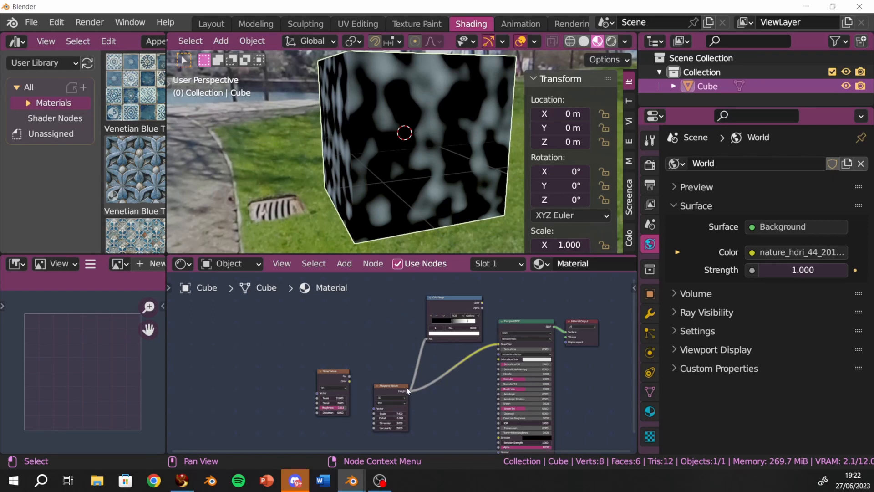
- Reconnect the ColorRamp's Color output to the Principled BSDF's Base Color and move the Musgrave Texture node up beside the ColorRamp
{"action": "left_click_drag", "start_coordinate": [482, 303], "coordinate": [474, 364]}
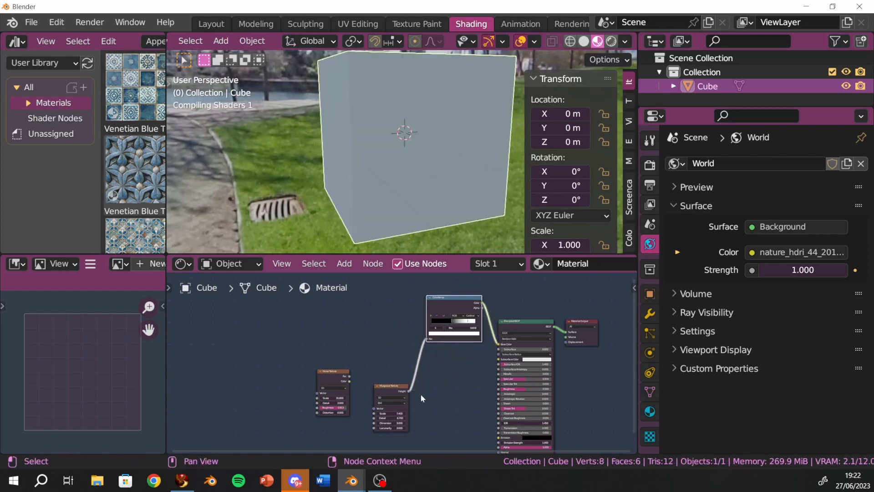
{"action": "left_click_drag", "start_coordinate": [396, 387], "coordinate": [380, 326]}
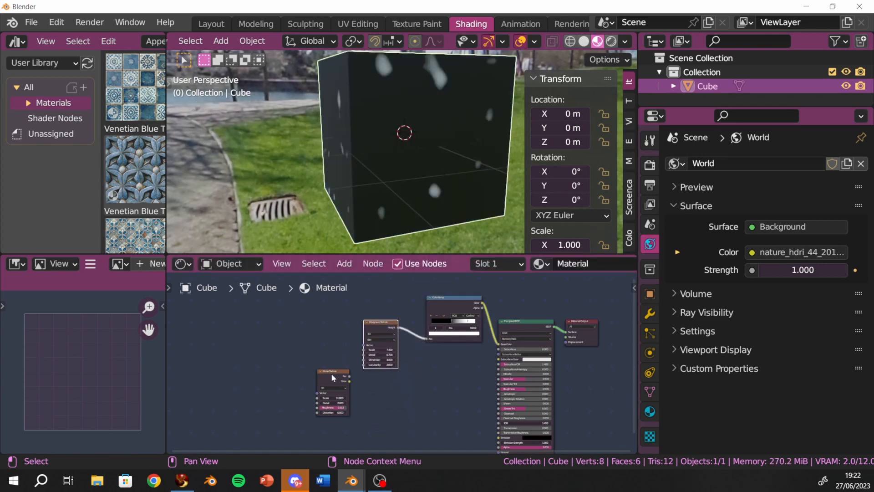
{"action": "scroll", "coordinate": [446, 222], "scroll_direction": "up", "scroll_amount": 4}
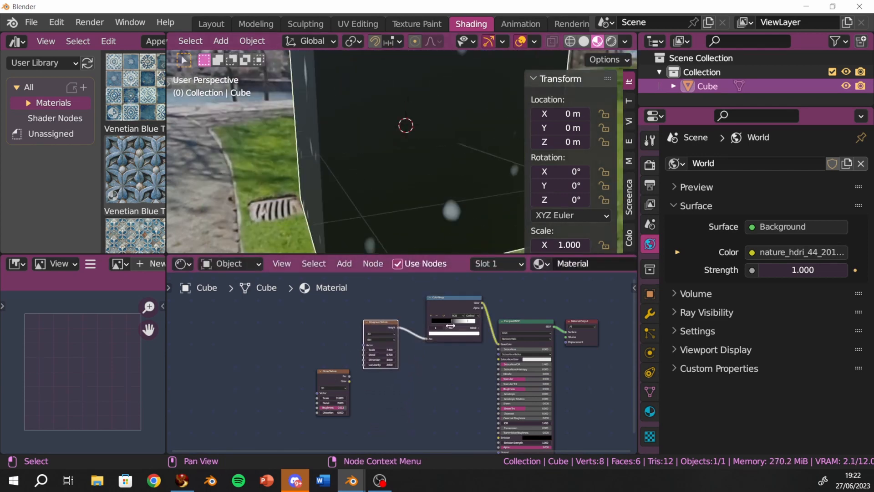
- Set the ColorRamp's black stop to 0.081 and link the Noise Texture's Fac output to the Musgrave Texture's Scale input
{"action": "mouse_move", "coordinate": [451, 325]}
{"action": "left_mouse_down"}
{"action": "mouse_move", "coordinate": [462, 323]}
{"action": "mouse_move", "coordinate": [435, 327]}
{"action": "left_mouse_up"}
{"action": "left_click_drag", "start_coordinate": [335, 375], "coordinate": [337, 325]}
{"action": "scroll", "coordinate": [344, 323], "scroll_direction": "up", "scroll_amount": 2}
{"action": "scroll", "coordinate": [344, 323], "scroll_direction": "up", "scroll_amount": 1}
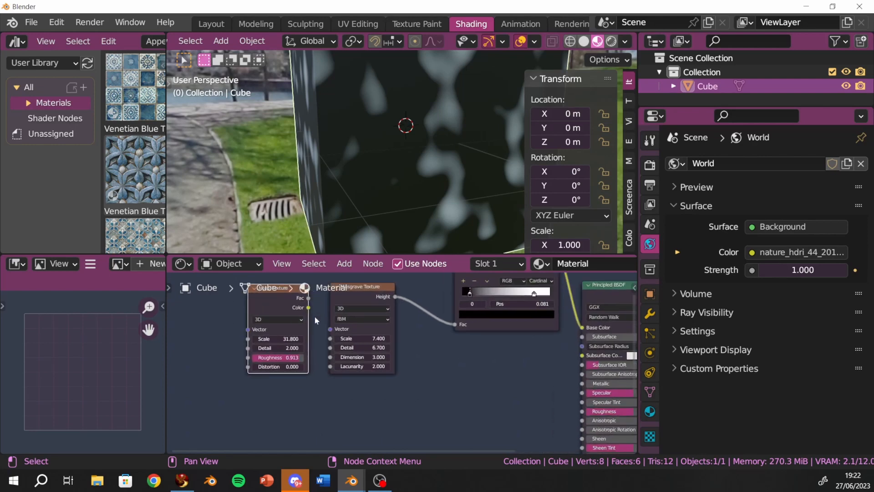
{"action": "middle_click_drag", "start_coordinate": [314, 315], "coordinate": [320, 354]}
{"action": "left_click_drag", "start_coordinate": [312, 330], "coordinate": [334, 405]}
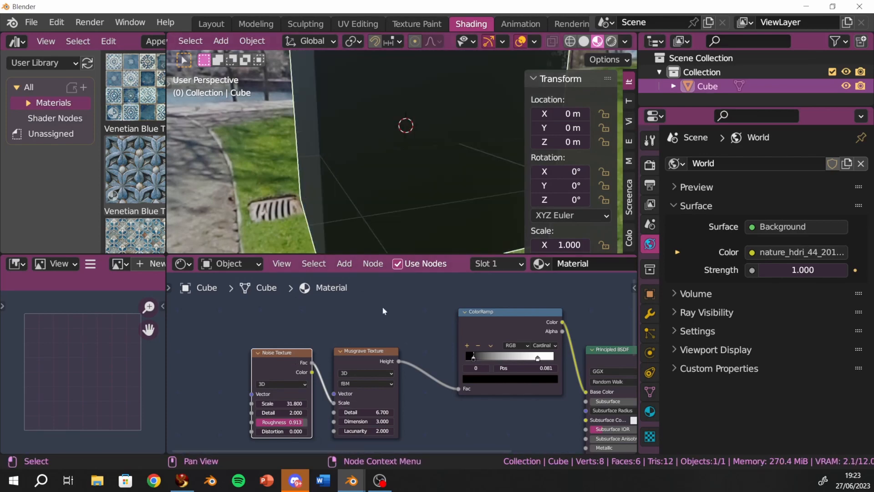
- Set the Noise Texture's Scale to 9.2 and the ColorRamp's black and white stops to 0.000 and 0.173
{"action": "scroll", "coordinate": [458, 158], "scroll_direction": "down", "scroll_amount": 4}
{"action": "scroll", "coordinate": [458, 158], "scroll_direction": "up", "scroll_amount": 3}
{"action": "scroll", "coordinate": [457, 157], "scroll_direction": "down", "scroll_amount": 1}
{"action": "middle_click_drag", "start_coordinate": [476, 141], "coordinate": [446, 153]}
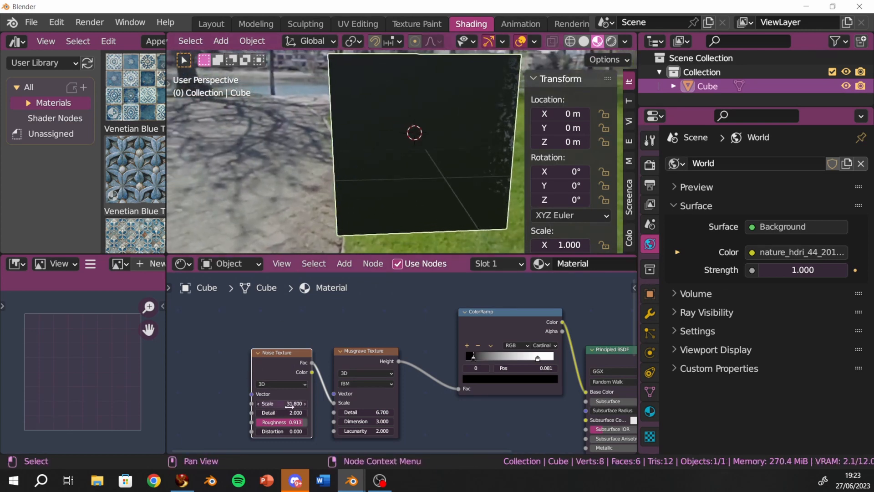
{"action": "mouse_move", "coordinate": [289, 406]}
{"action": "left_mouse_down"}
{"action": "mouse_move", "coordinate": [240, 405]}
{"action": "mouse_move", "coordinate": [267, 406]}
{"action": "left_mouse_up"}
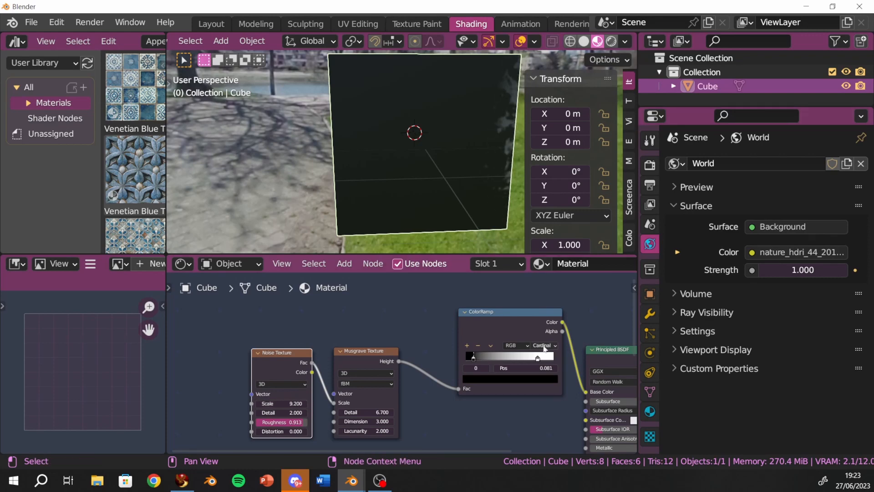
{"action": "left_click_drag", "start_coordinate": [477, 363], "coordinate": [452, 364]}
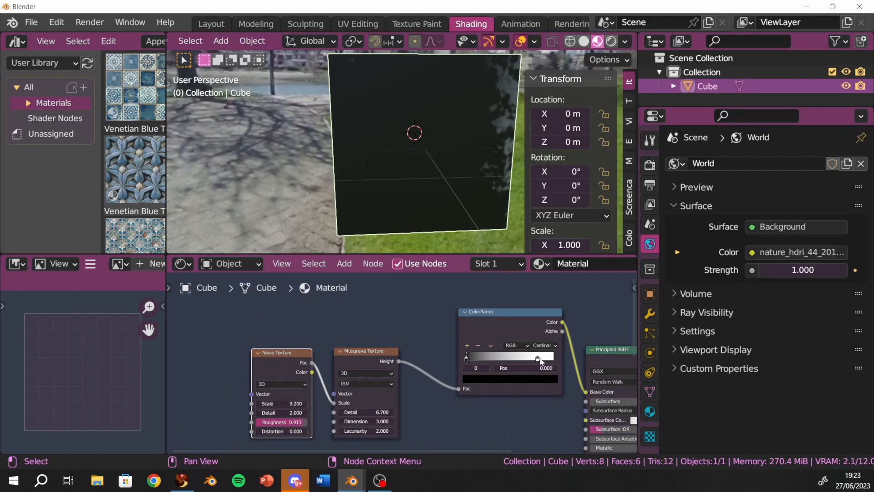
{"action": "mouse_move", "coordinate": [539, 358]}
{"action": "left_mouse_down"}
{"action": "mouse_move", "coordinate": [457, 363]}
{"action": "mouse_move", "coordinate": [475, 367]}
{"action": "mouse_move", "coordinate": [461, 364]}
{"action": "mouse_move", "coordinate": [468, 369]}
{"action": "left_mouse_up"}
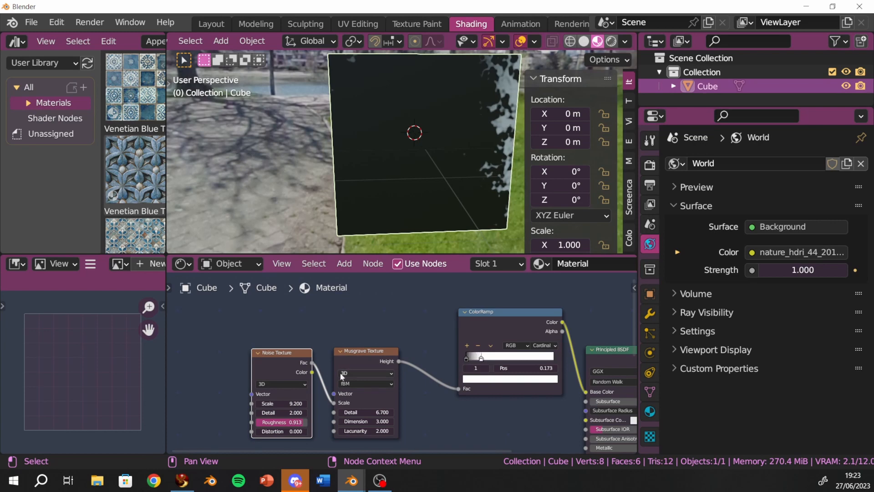
- Set the Noise Texture's Scale to 23.9, Detail to 4.7 and Roughness to 1.0, and spread the two texture nodes apart
{"action": "left_click_drag", "start_coordinate": [286, 404], "coordinate": [352, 405]}
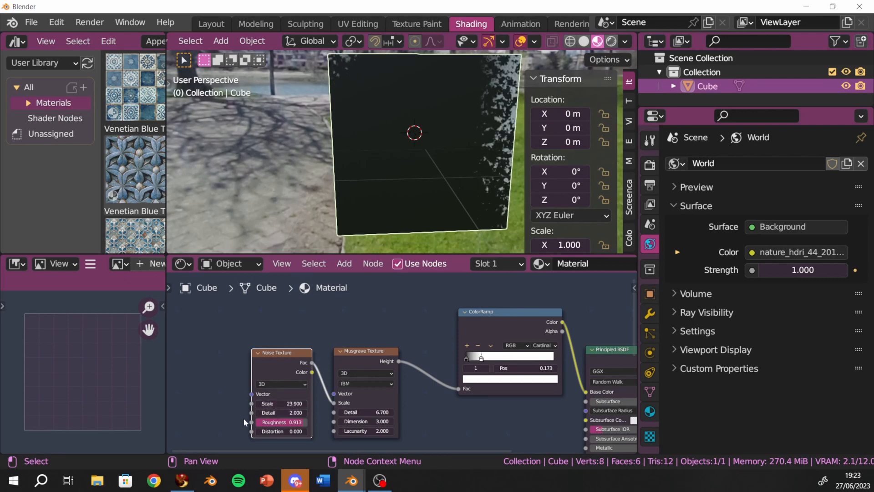
{"action": "left_click_drag", "start_coordinate": [278, 412], "coordinate": [312, 413]}
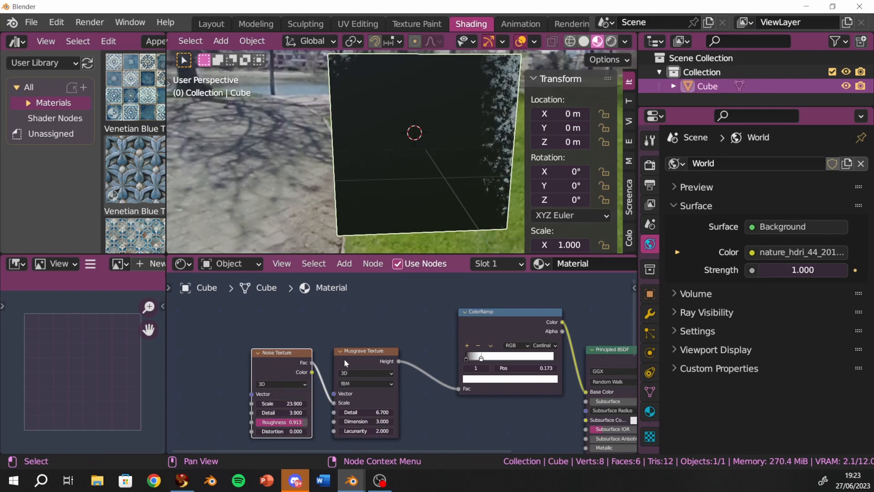
{"action": "left_click_drag", "start_coordinate": [344, 359], "coordinate": [356, 342]}
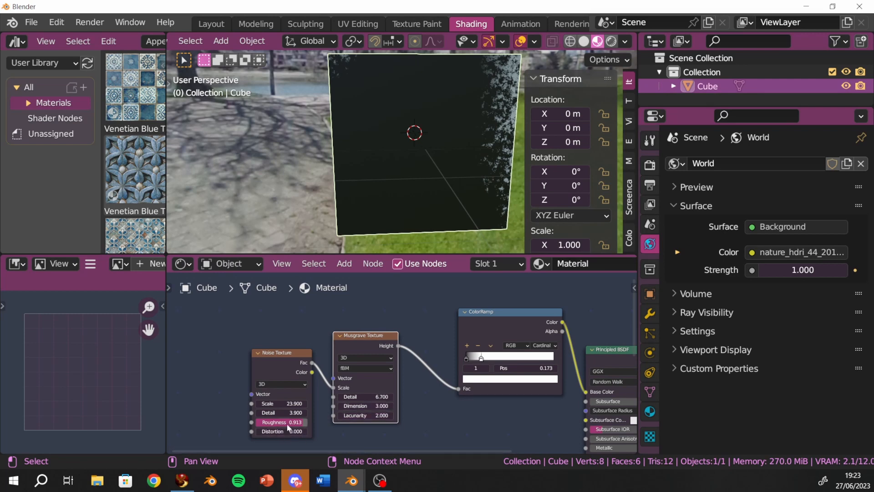
{"action": "mouse_move", "coordinate": [302, 422]}
{"action": "left_mouse_down"}
{"action": "mouse_move", "coordinate": [280, 412]}
{"action": "mouse_move", "coordinate": [301, 412]}
{"action": "left_mouse_up"}
{"action": "left_click_drag", "start_coordinate": [285, 355], "coordinate": [262, 316]}
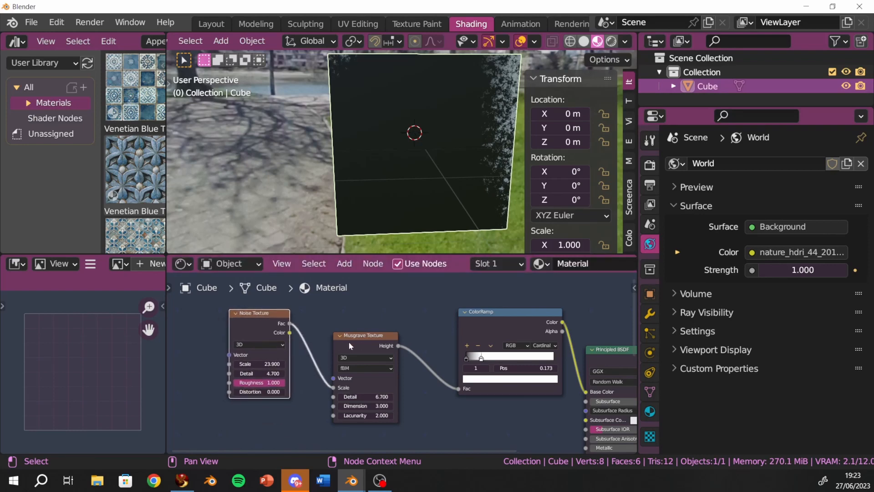
- Cut both links of the Musgrave Texture and place the Noise Texture between it and the ColorRamp
{"action": "left_click", "coordinate": [341, 336]}
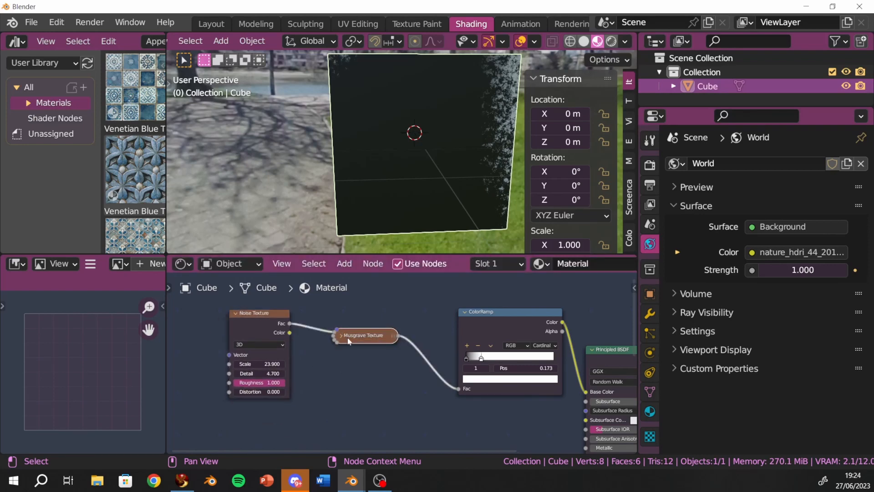
{"action": "left_click", "coordinate": [342, 336]}
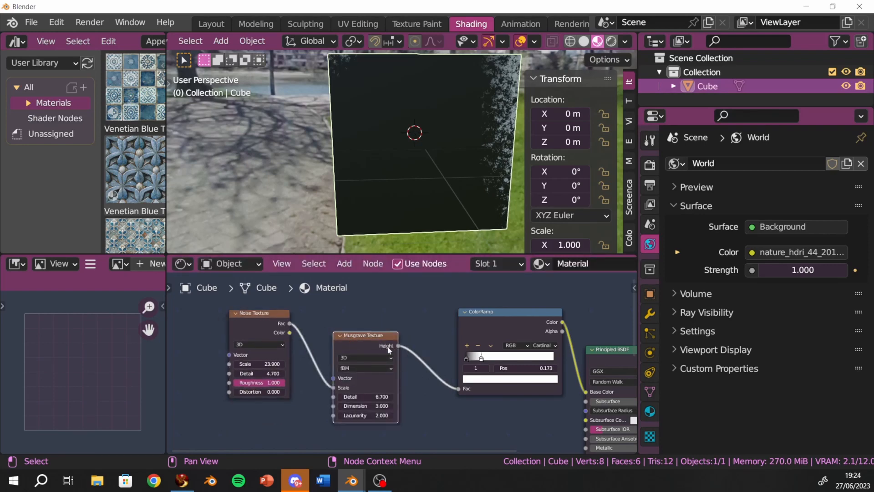
{"action": "right_click_drag", "start_coordinate": [321, 357], "coordinate": [307, 380], "text": "ctrl"}
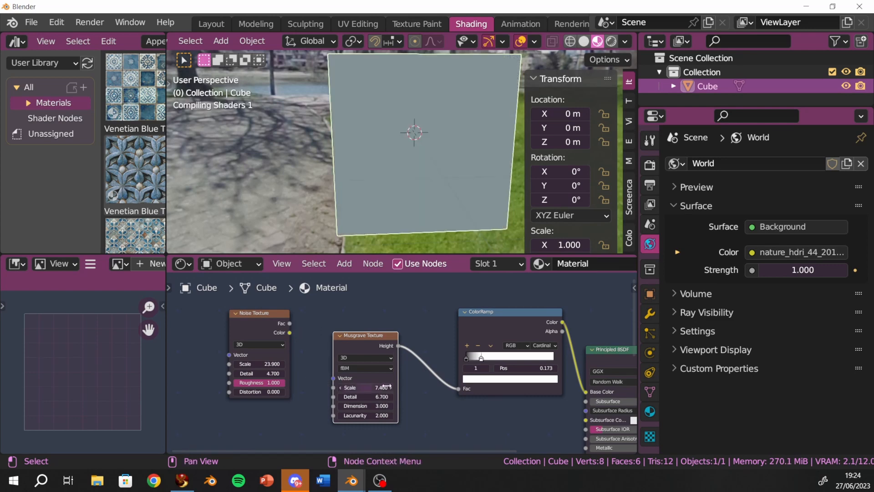
{"action": "right_click_drag", "start_coordinate": [412, 377], "coordinate": [412, 379], "text": "ctrl"}
{"action": "left_click_drag", "start_coordinate": [366, 339], "coordinate": [323, 365]}
{"action": "left_click_drag", "start_coordinate": [268, 310], "coordinate": [406, 321]}
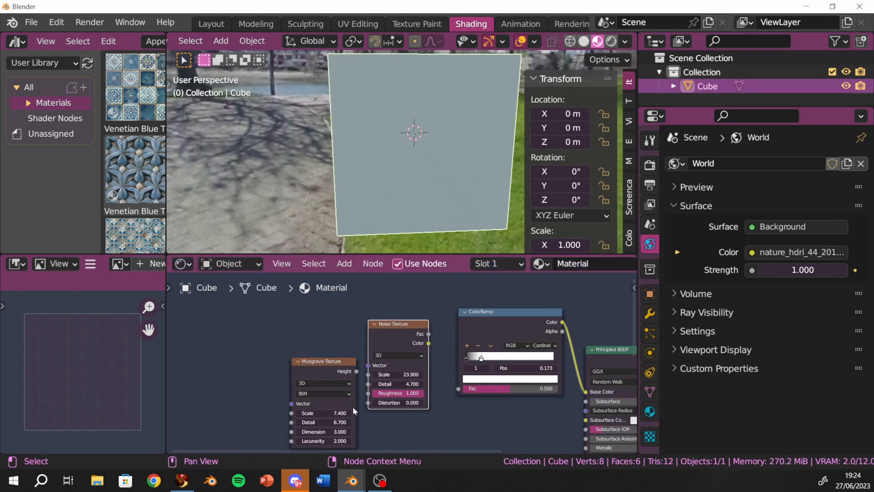
- Link the Musgrave Texture's Height to the Noise Texture's Scale and the Noise Texture's Fac to the ColorRamp's Fac
{"action": "mouse_move", "coordinate": [358, 371]}
{"action": "left_mouse_down"}
{"action": "mouse_move", "coordinate": [367, 404]}
{"action": "mouse_move", "coordinate": [368, 374]}
{"action": "left_mouse_up"}
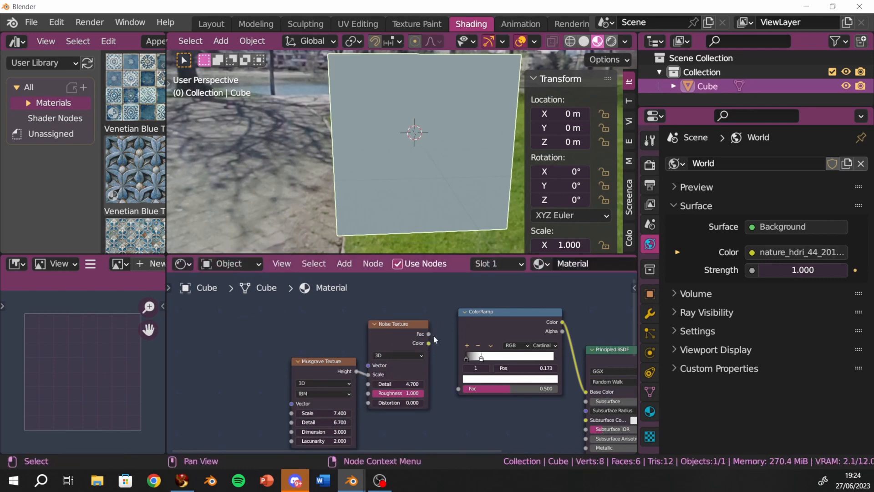
{"action": "left_click_drag", "start_coordinate": [430, 334], "coordinate": [458, 389]}
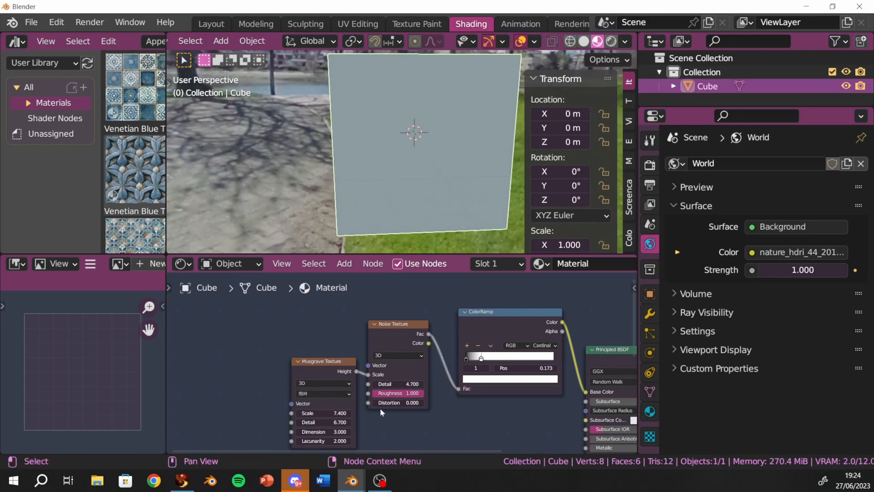
{"action": "left_click_drag", "start_coordinate": [341, 397], "coordinate": [315, 351]}
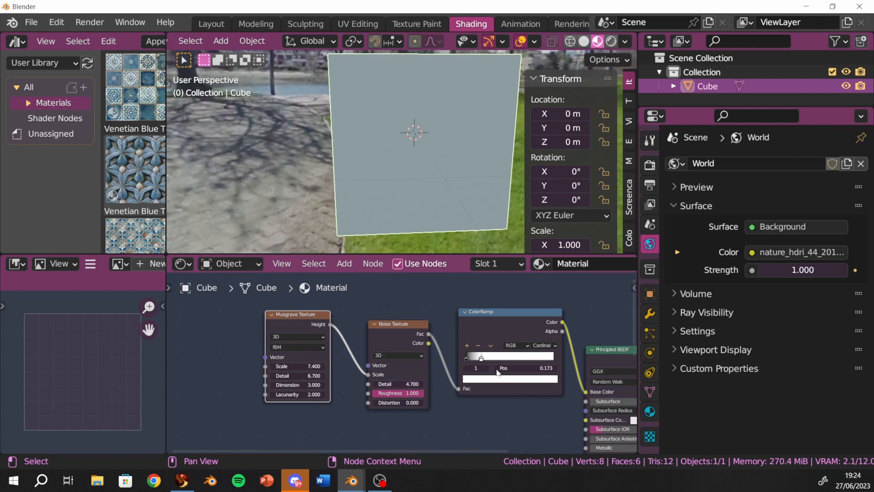
- Move the ColorRamp's white stop toward the middle, set its black stop to 0.437, and reposition the node slightly
{"action": "left_click_drag", "start_coordinate": [481, 357], "coordinate": [524, 357]}
{"action": "left_click_drag", "start_coordinate": [467, 360], "coordinate": [501, 363]}
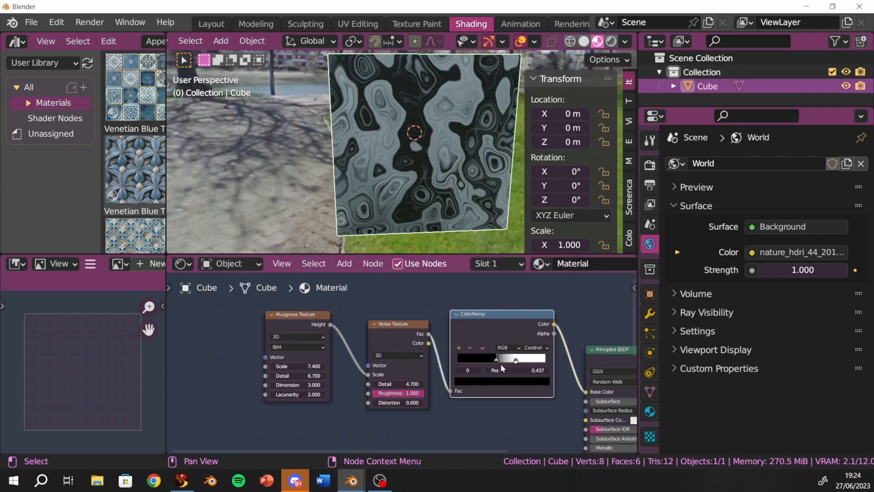
{"action": "key", "text": "g"}
{"action": "left_click", "coordinate": [530, 360]}
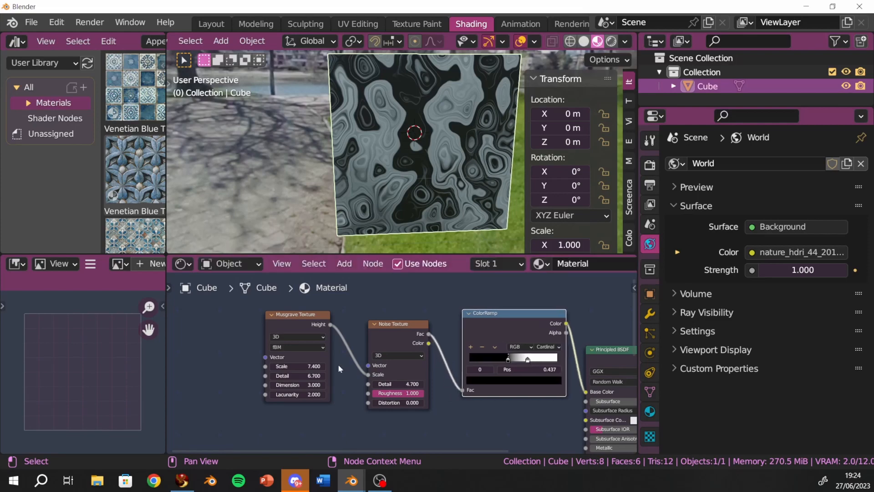
- Set the Musgrave Texture's Scale to 4.9, Detail to 12.7 and Dimension to 0.4, and the Noise Texture's Roughness to 0.959
{"action": "left_click_drag", "start_coordinate": [300, 366], "coordinate": [268, 366]}
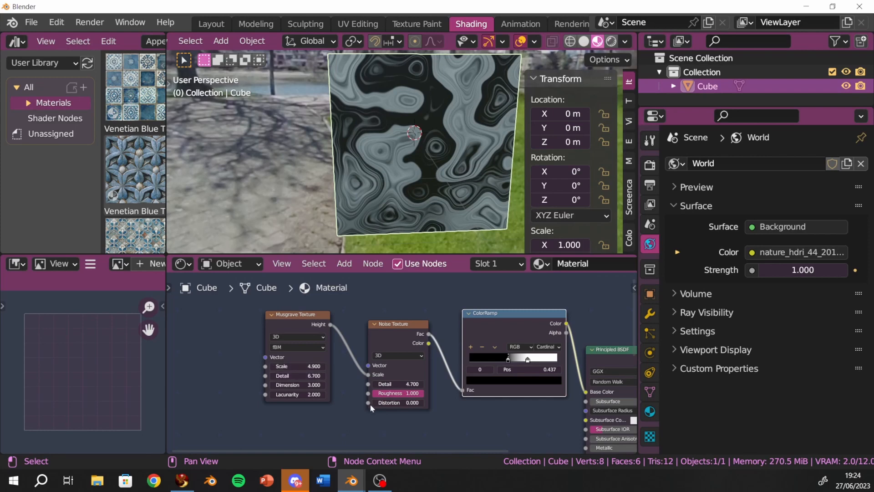
{"action": "mouse_move", "coordinate": [396, 393]}
{"action": "left_mouse_down"}
{"action": "mouse_move", "coordinate": [374, 393]}
{"action": "mouse_move", "coordinate": [396, 392]}
{"action": "left_mouse_up"}
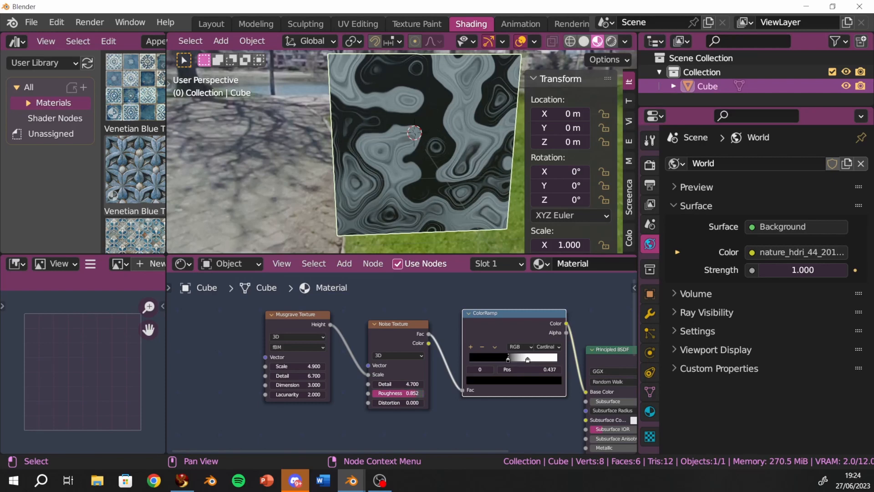
{"action": "left_click_drag", "start_coordinate": [300, 376], "coordinate": [275, 384]}
{"action": "mouse_move", "coordinate": [297, 385]}
{"action": "left_mouse_down"}
{"action": "mouse_move", "coordinate": [316, 385]}
{"action": "mouse_move", "coordinate": [293, 385]}
{"action": "left_mouse_up"}
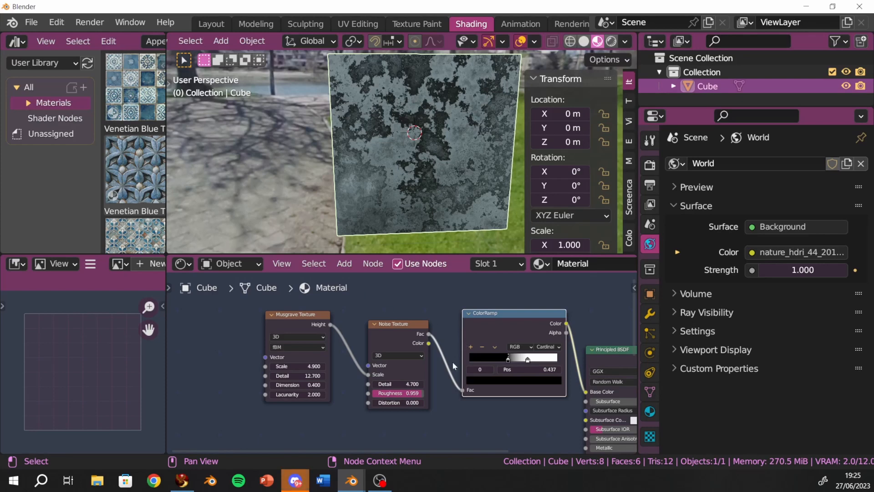
- Move the Musgrave Texture, Noise Texture and ColorRamp nodes away from the Principled BSDF to free space for more nodes
{"action": "middle_click_drag", "start_coordinate": [482, 289], "coordinate": [434, 306]}
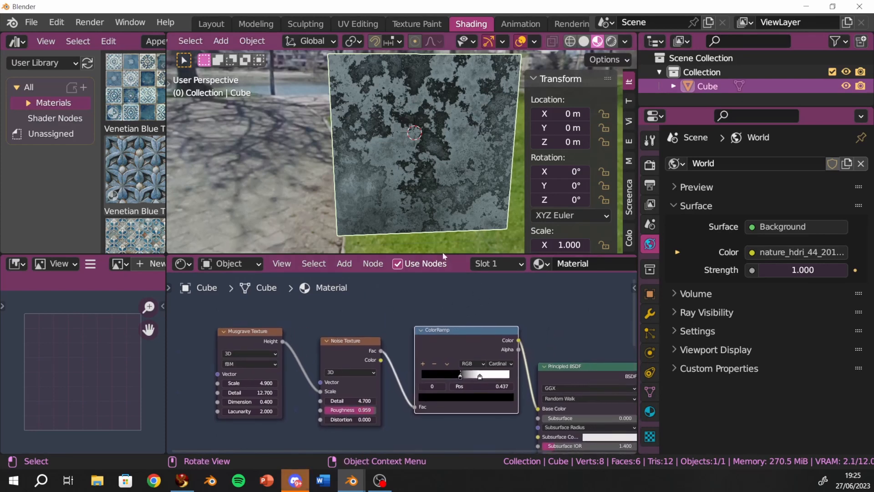
{"action": "left_click_drag", "start_coordinate": [481, 334], "coordinate": [455, 345]}
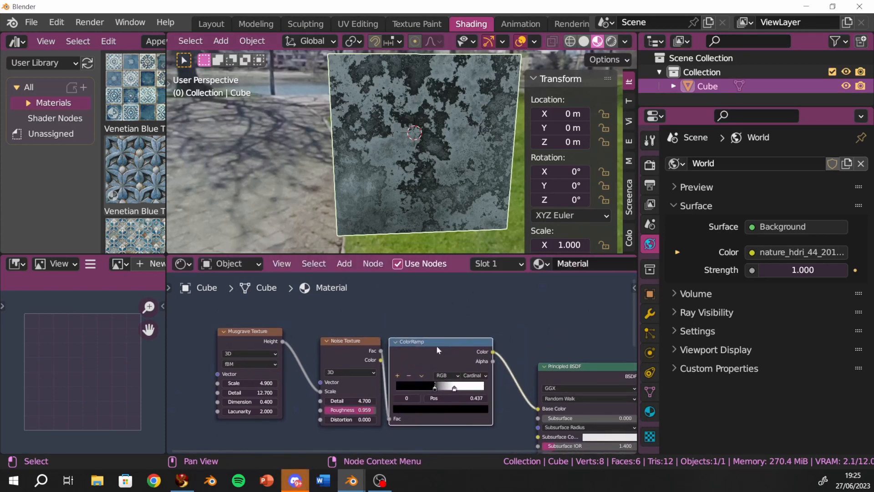
{"action": "left_click_drag", "start_coordinate": [337, 338], "coordinate": [300, 337]}
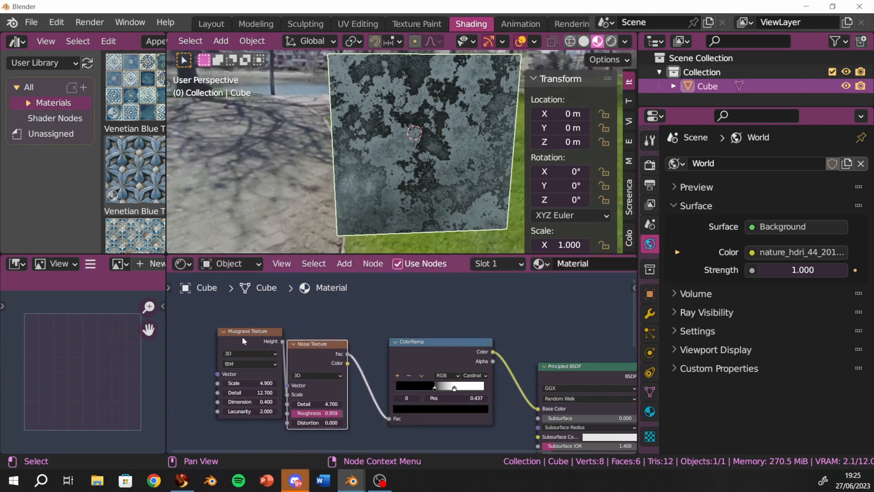
{"action": "left_click_drag", "start_coordinate": [242, 336], "coordinate": [196, 349]}
{"action": "middle_click_drag", "start_coordinate": [437, 340], "coordinate": [361, 313]}
{"action": "scroll", "coordinate": [360, 313], "scroll_direction": "down", "scroll_amount": 3}
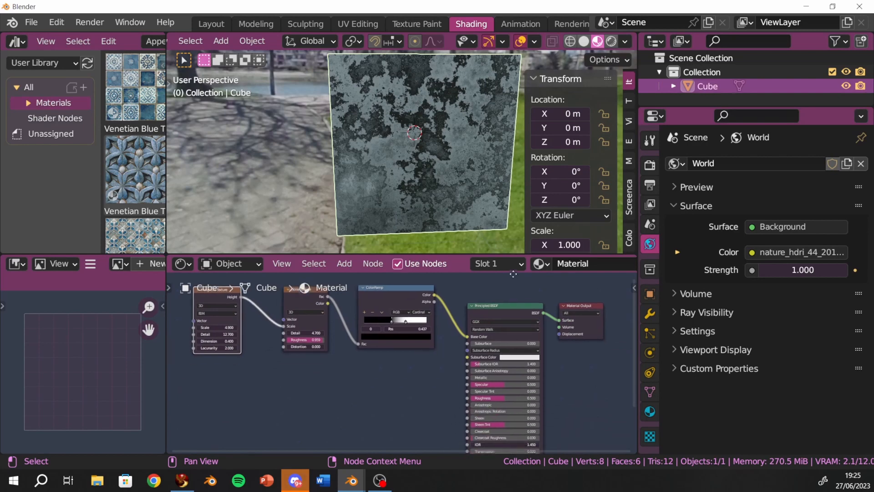
{"action": "left_click_drag", "start_coordinate": [256, 302], "coordinate": [212, 356]}
{"action": "left_click_drag", "start_coordinate": [323, 303], "coordinate": [253, 361]}
{"action": "left_click_drag", "start_coordinate": [380, 311], "coordinate": [298, 372]}
{"action": "left_click", "coordinate": [370, 314]}
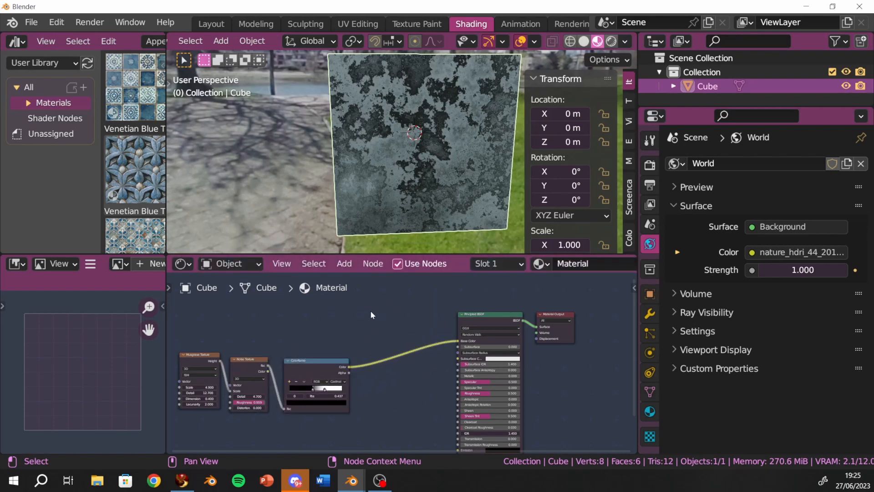
- Add an RGB input node and place it above the ColorRamp node
{"action": "key", "text": "shift+a"}
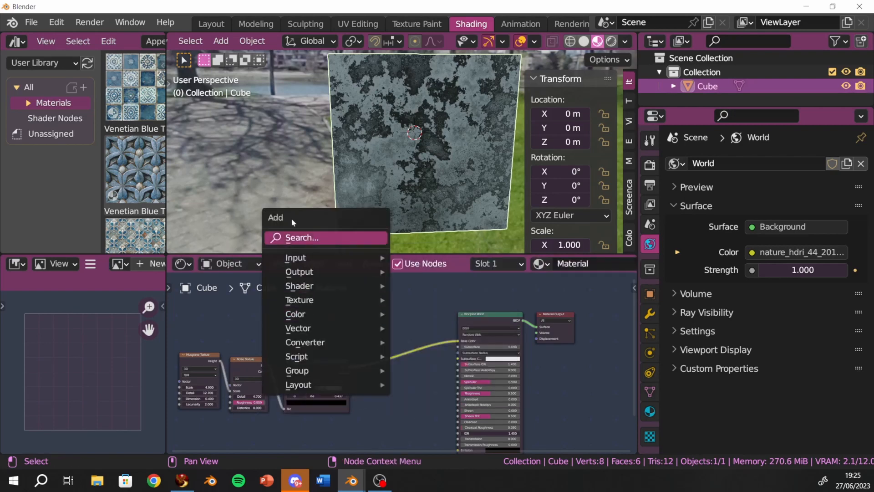
{"action": "mouse_move", "coordinate": [295, 258]}
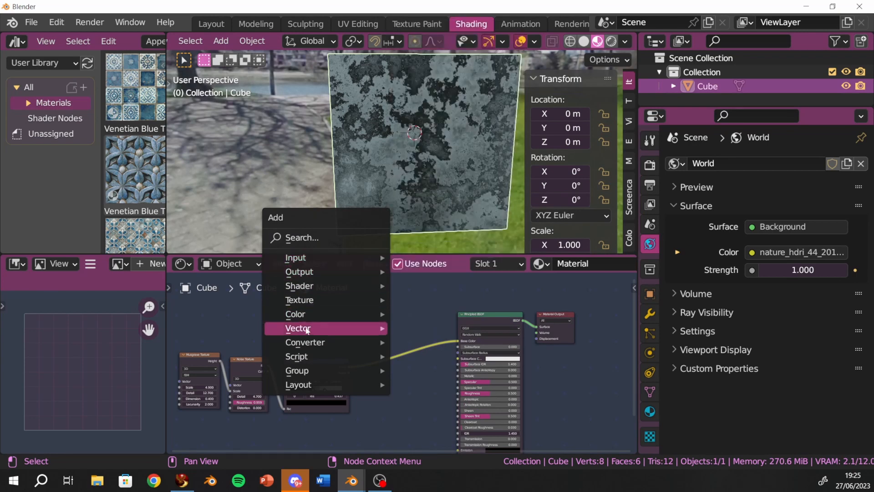
{"action": "mouse_move", "coordinate": [313, 317]}
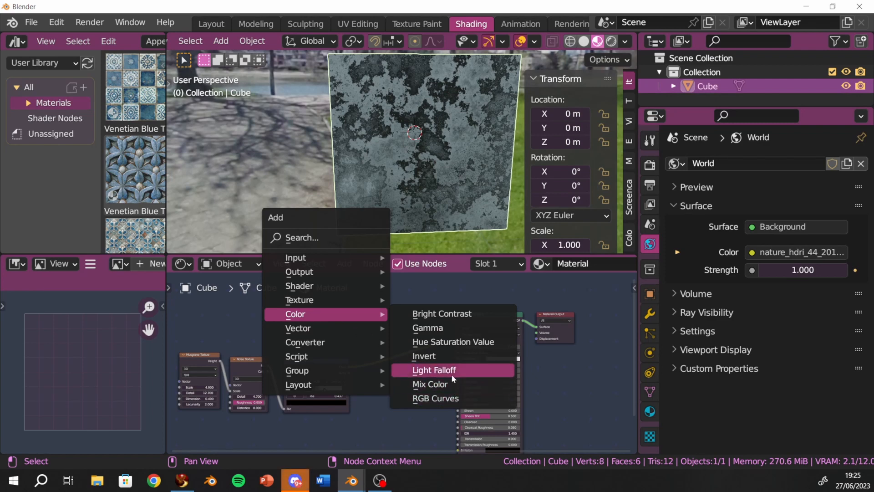
{"action": "mouse_move", "coordinate": [347, 262]}
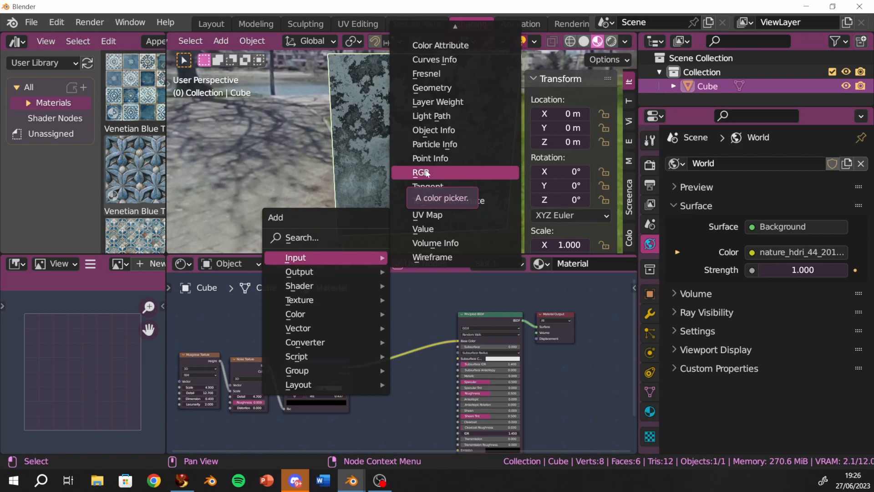
{"action": "left_click", "coordinate": [424, 172]}
{"action": "left_click", "coordinate": [365, 299]}
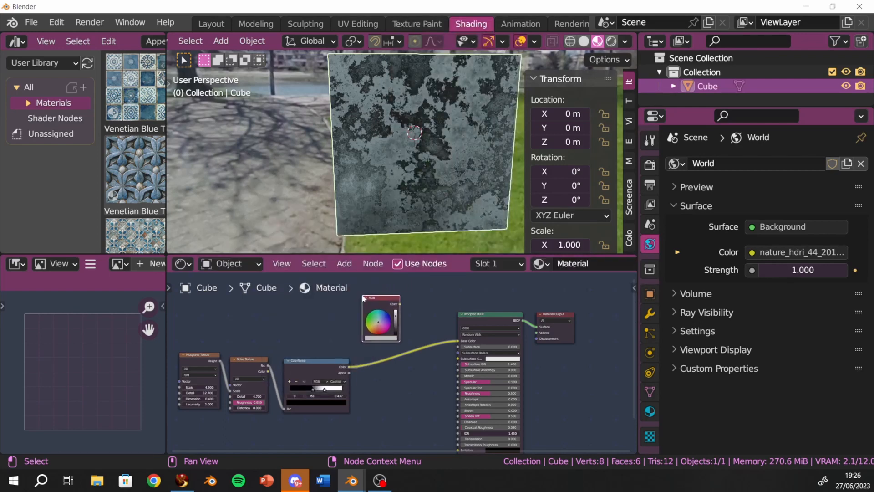
{"action": "scroll", "coordinate": [406, 318], "scroll_direction": "up", "scroll_amount": 2}
{"action": "middle_click_drag", "start_coordinate": [405, 316], "coordinate": [443, 324]}
{"action": "scroll", "coordinate": [360, 324], "scroll_direction": "up", "scroll_amount": 3}
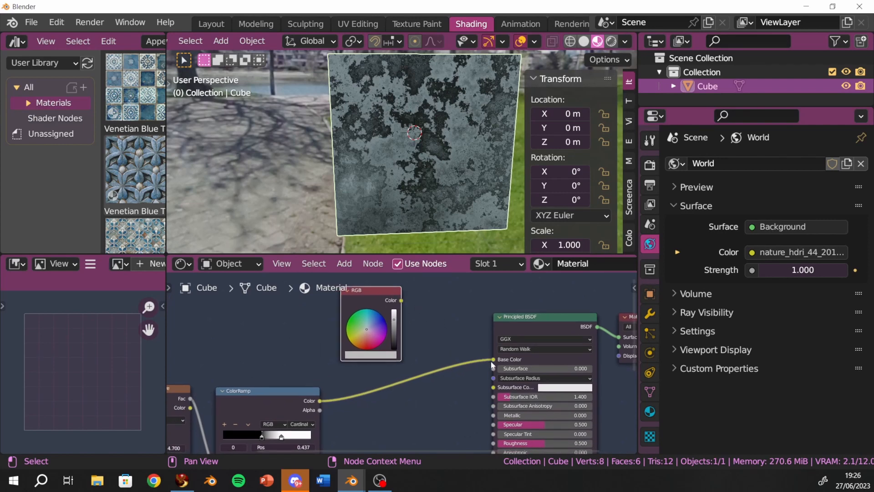
{"action": "left_click_drag", "start_coordinate": [370, 288], "coordinate": [295, 302]}
- Insert a Mix Color node before the Principled BSDF's Base Color, linking the RGB color to A and the ColorRamp color to B
{"action": "key", "text": "shift+a"}
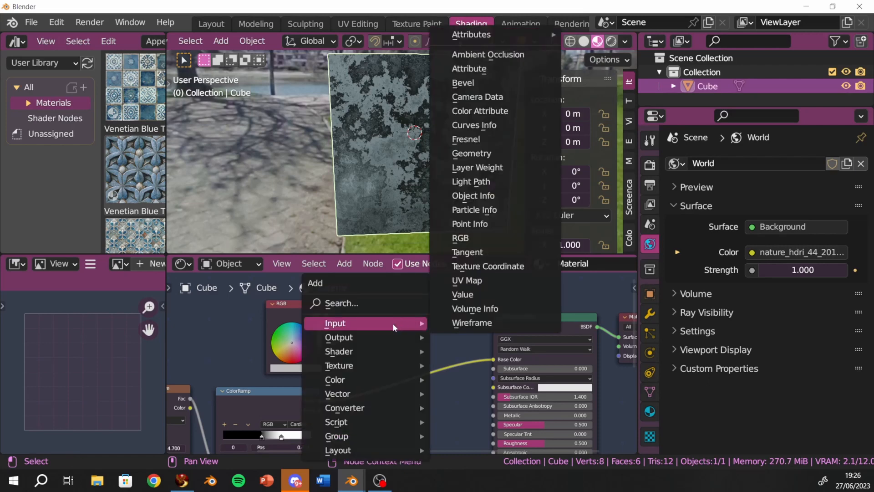
{"action": "mouse_move", "coordinate": [378, 339]}
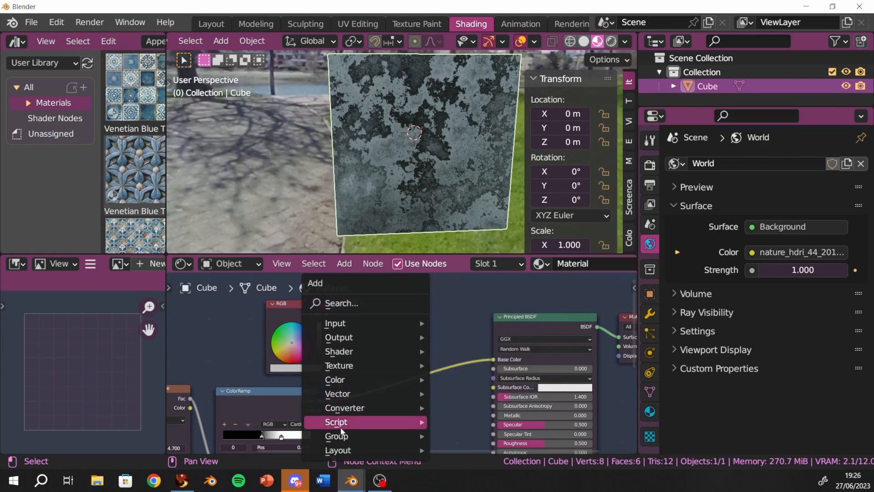
{"action": "mouse_move", "coordinate": [408, 378]}
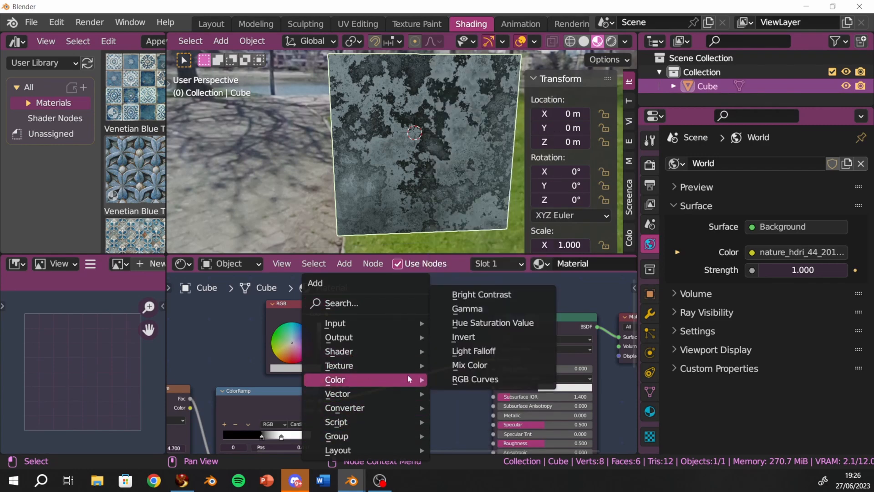
{"action": "left_click", "coordinate": [470, 363]}
{"action": "left_click", "coordinate": [397, 318]}
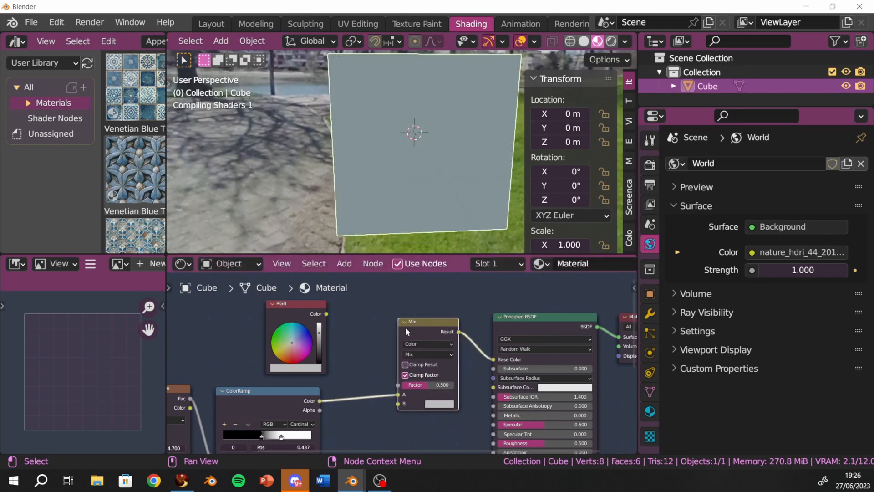
{"action": "left_click_drag", "start_coordinate": [326, 314], "coordinate": [398, 394]}
{"action": "left_click_drag", "start_coordinate": [319, 401], "coordinate": [398, 403]}
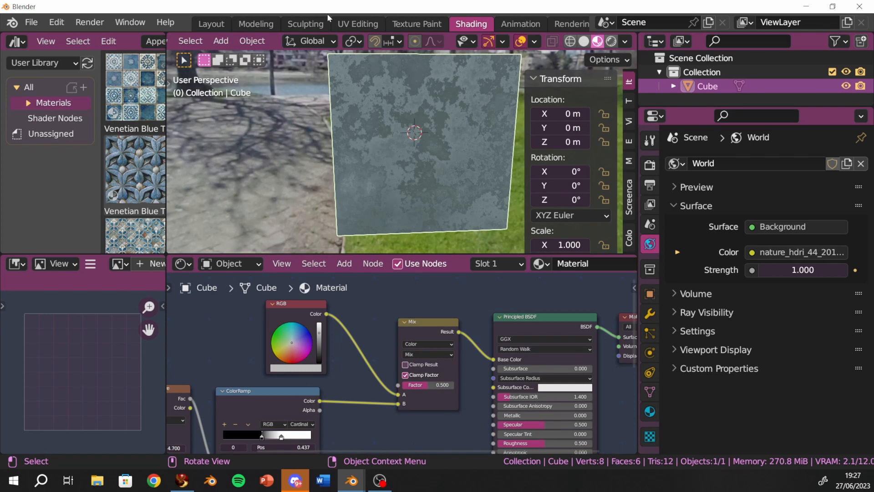
- Set the Noise Texture's Detail to 6.7 and the Musgrave Texture's Scale to 10.5, Detail to 15 and Dimension to 0.1
{"action": "middle_click_drag", "start_coordinate": [335, 399], "coordinate": [514, 350]}
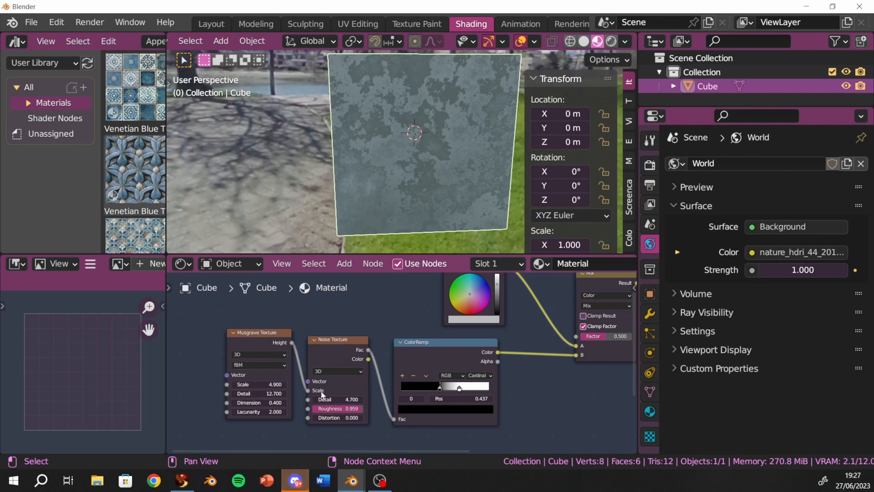
{"action": "mouse_move", "coordinate": [328, 399]}
{"action": "left_mouse_down"}
{"action": "mouse_move", "coordinate": [359, 400]}
{"action": "mouse_move", "coordinate": [319, 399]}
{"action": "mouse_move", "coordinate": [351, 399]}
{"action": "mouse_move", "coordinate": [318, 399]}
{"action": "mouse_move", "coordinate": [351, 399]}
{"action": "mouse_move", "coordinate": [340, 399]}
{"action": "left_mouse_up"}
{"action": "mouse_move", "coordinate": [250, 385]}
{"action": "left_mouse_down"}
{"action": "mouse_move", "coordinate": [276, 384]}
{"action": "mouse_move", "coordinate": [261, 385]}
{"action": "left_mouse_up"}
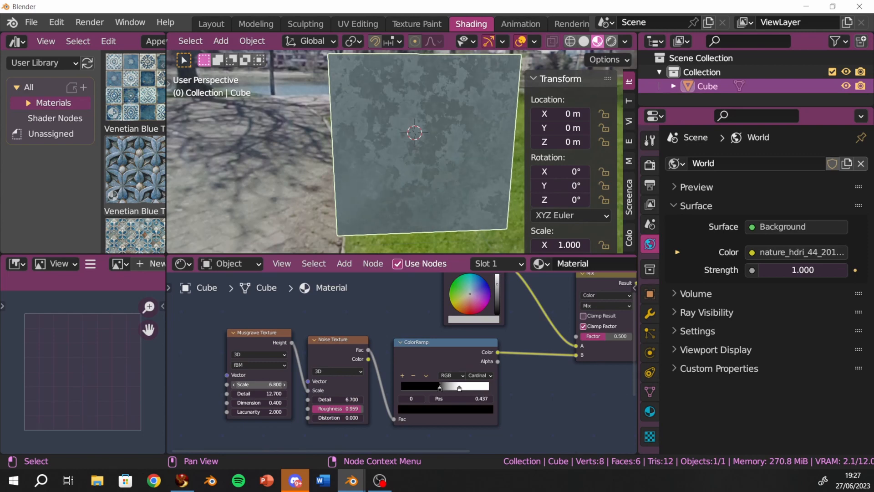
{"action": "scroll", "coordinate": [446, 125], "scroll_direction": "up", "scroll_amount": 4}
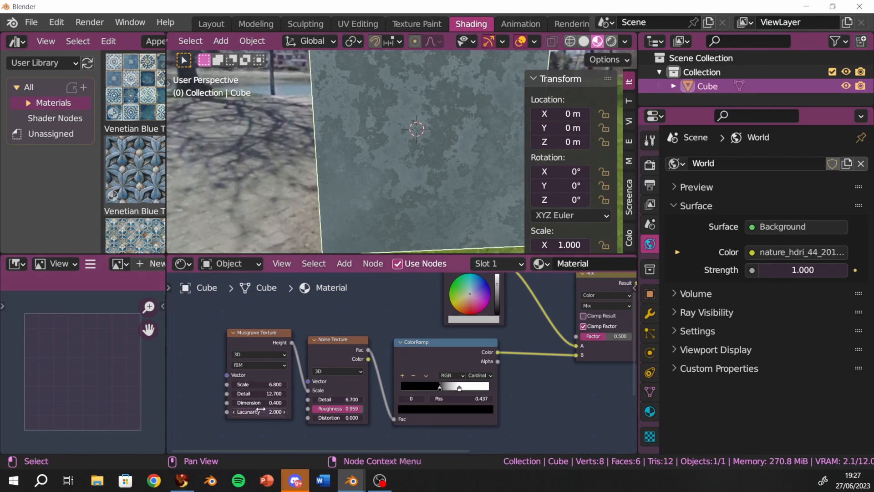
{"action": "left_click_drag", "start_coordinate": [256, 393], "coordinate": [280, 384]}
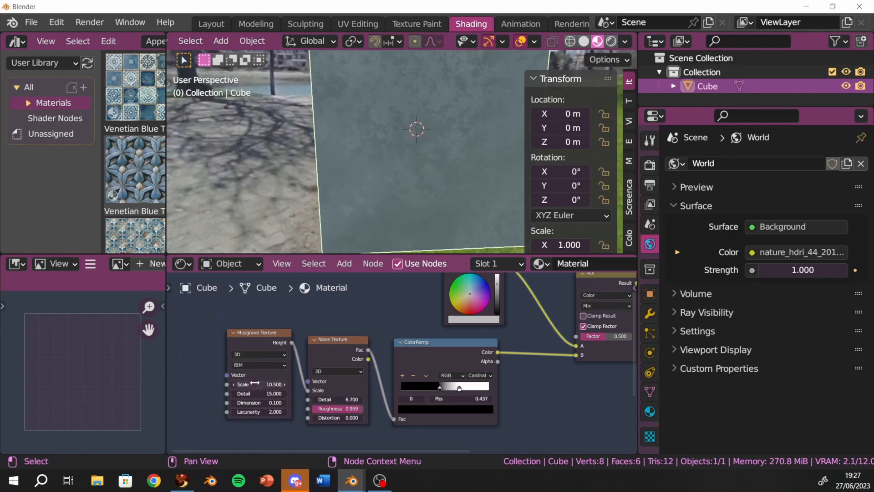
- Change the RGB node's color to a muted dark green
{"action": "middle_click_drag", "start_coordinate": [410, 285], "coordinate": [191, 348]}
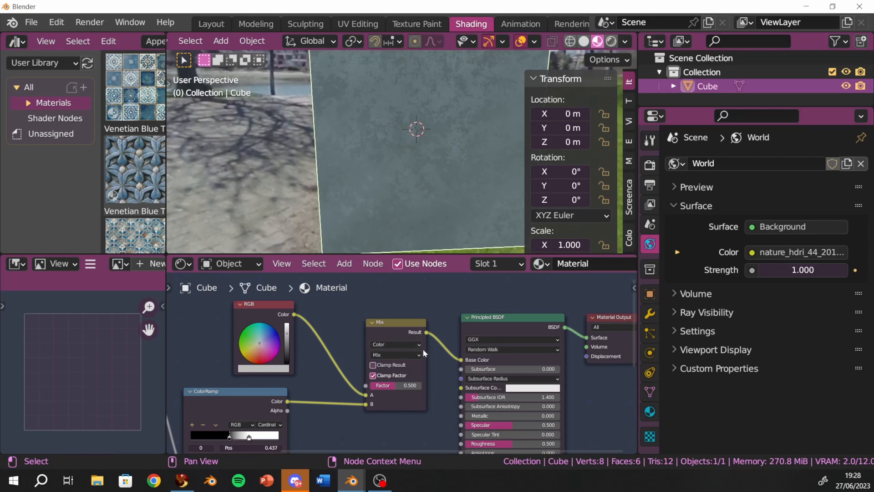
{"action": "left_click_drag", "start_coordinate": [258, 343], "coordinate": [287, 341]}
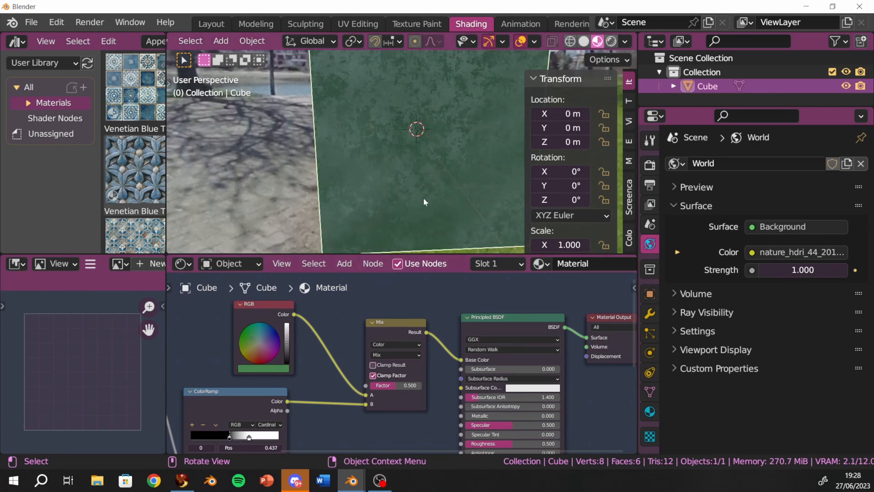
{"action": "middle_click_drag", "start_coordinate": [406, 248], "coordinate": [425, 199]}
{"action": "scroll", "coordinate": [447, 182], "scroll_direction": "up", "scroll_amount": 3}
{"action": "scroll", "coordinate": [448, 181], "scroll_direction": "down", "scroll_amount": 1}
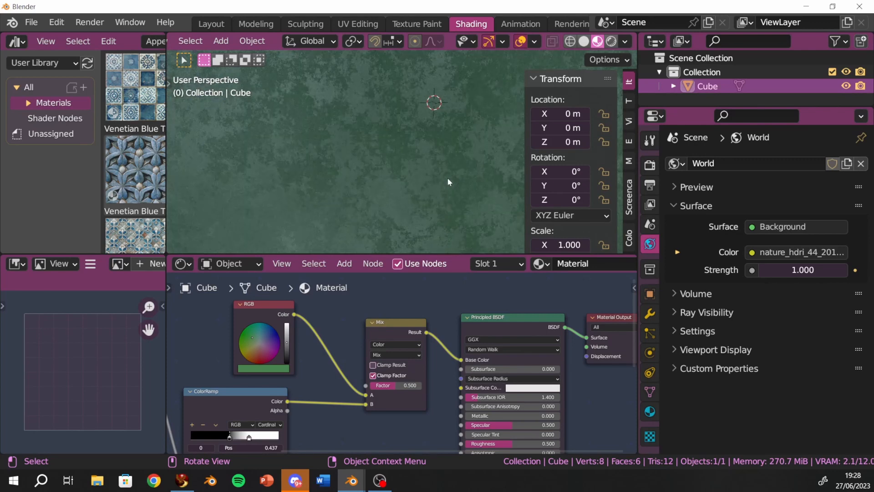
{"action": "left_click_drag", "start_coordinate": [287, 343], "coordinate": [287, 344]}
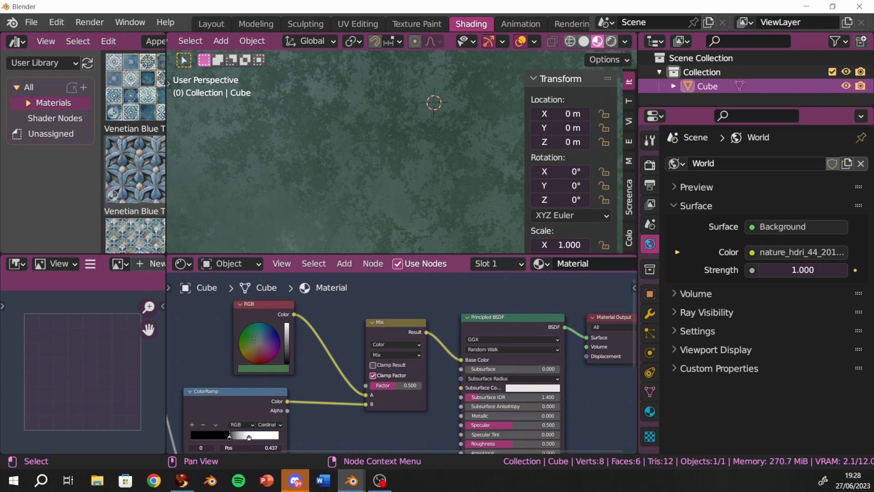
- Set the position of the ColorRamp's white stop to 0.643
{"action": "scroll", "coordinate": [418, 314], "scroll_direction": "down", "scroll_amount": 3}
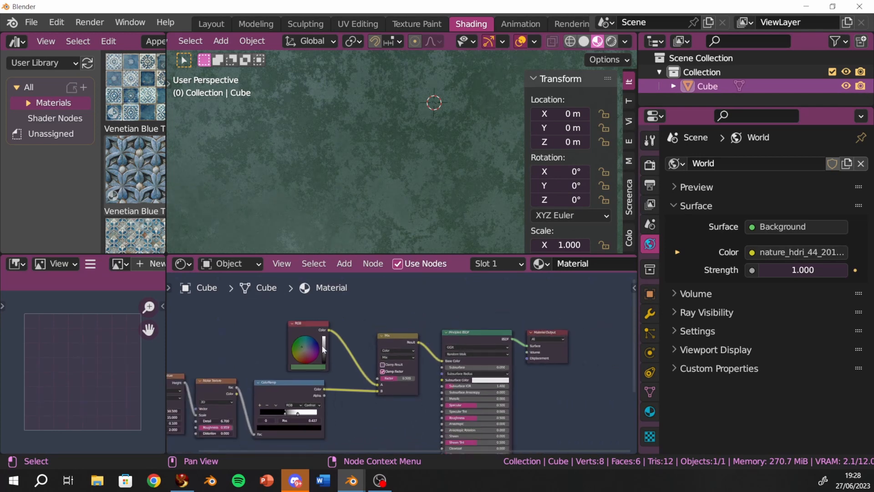
{"action": "middle_click_drag", "start_coordinate": [362, 317], "coordinate": [390, 298]}
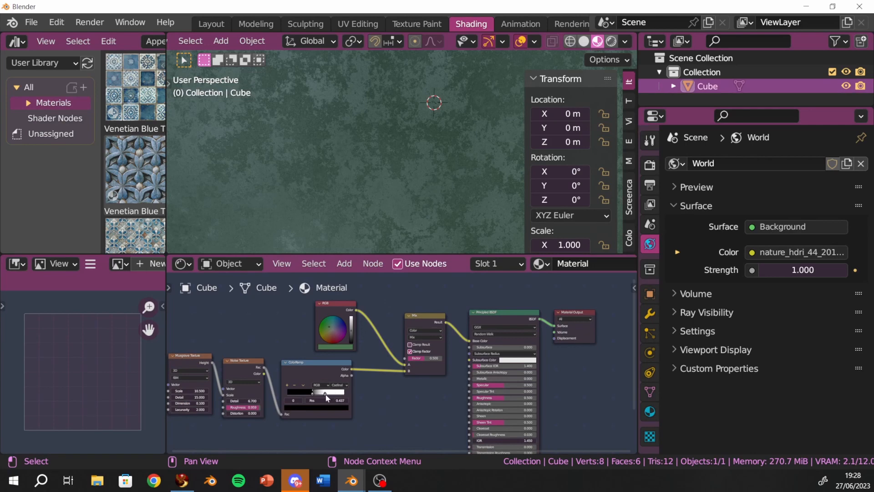
{"action": "left_click", "coordinate": [326, 394]}
{"action": "mouse_move", "coordinate": [326, 398]}
{"action": "left_mouse_down"}
{"action": "mouse_move", "coordinate": [299, 394]}
{"action": "mouse_move", "coordinate": [334, 399]}
{"action": "mouse_move", "coordinate": [326, 399]}
{"action": "left_mouse_up"}
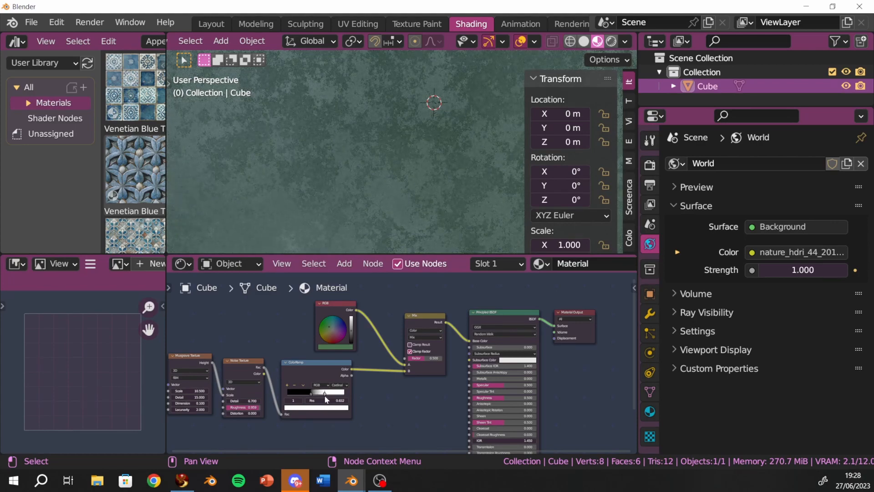
{"action": "middle_click_drag", "start_coordinate": [471, 152], "coordinate": [392, 150]}
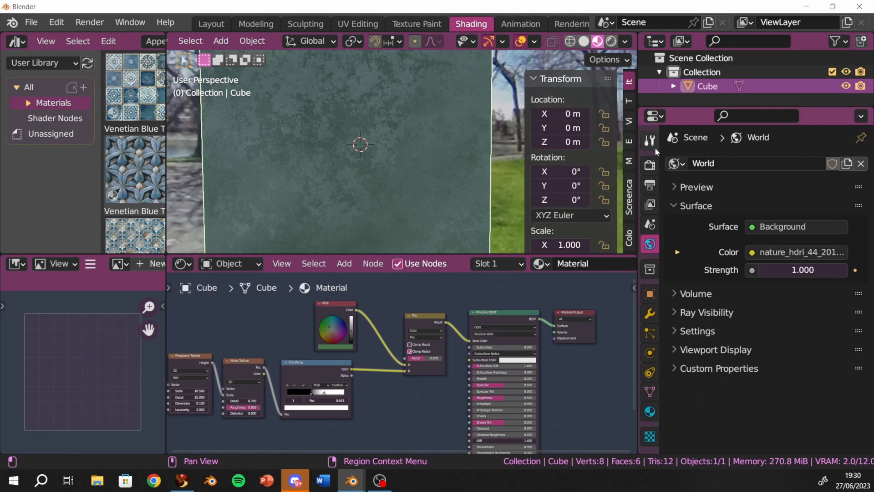
- Collapse the Bake section in the render properties and switch the viewport to Rendered shading
{"action": "left_click", "coordinate": [650, 165]}
{"action": "scroll", "coordinate": [707, 290], "scroll_direction": "down", "scroll_amount": 6}
{"action": "scroll", "coordinate": [707, 290], "scroll_direction": "down", "scroll_amount": 8}
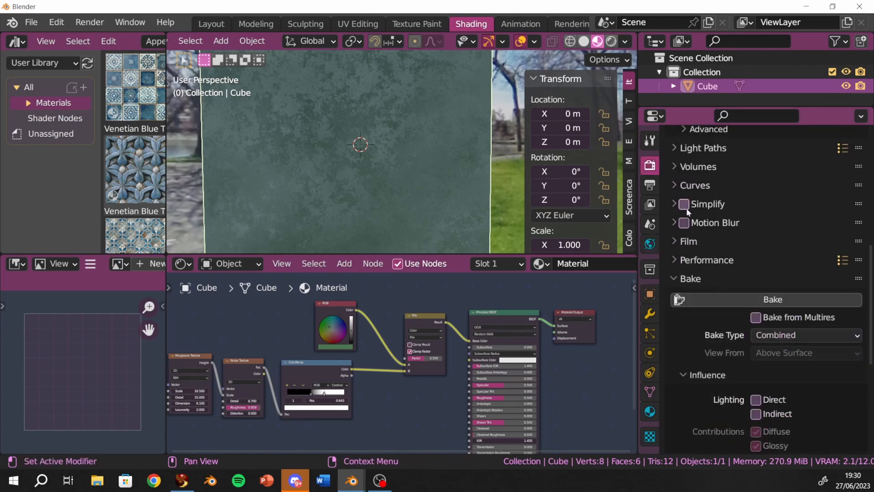
{"action": "left_click", "coordinate": [673, 280]}
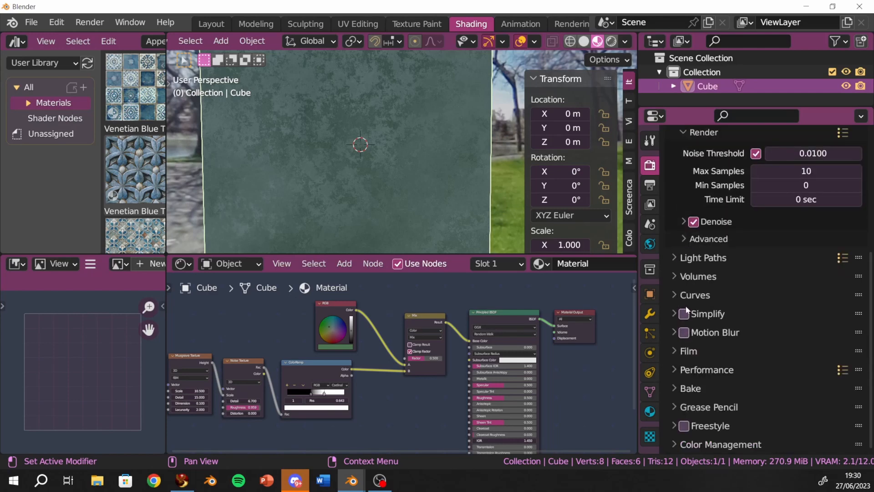
{"action": "left_click", "coordinate": [611, 43]}
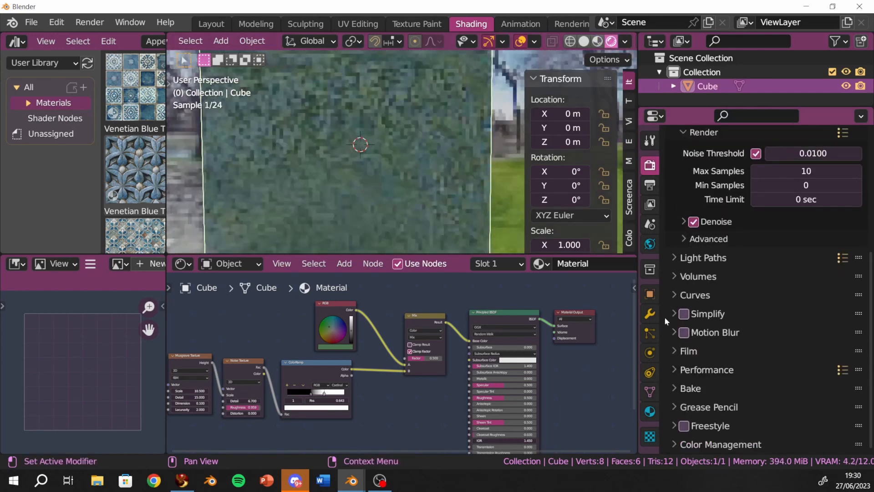
- Enable the Transparent option in the Film render settings to hide the HDRI background
{"action": "left_click", "coordinate": [681, 351]}
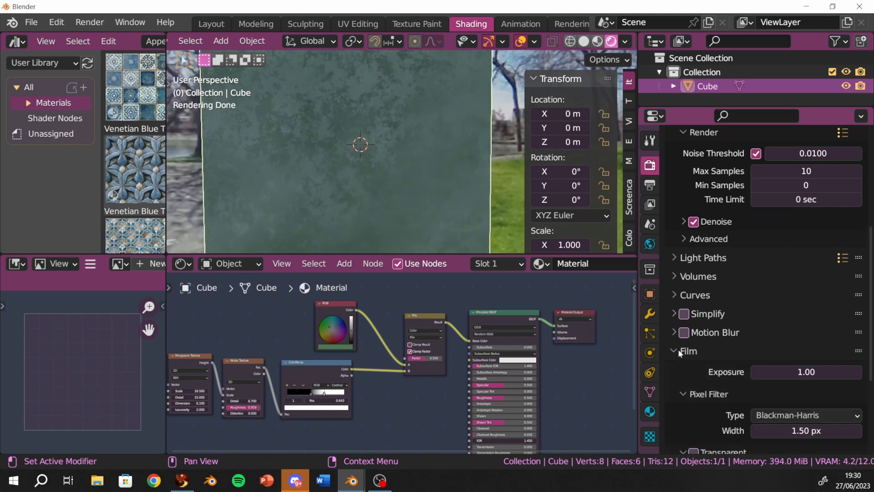
{"action": "scroll", "coordinate": [713, 356], "scroll_direction": "down", "scroll_amount": 1}
{"action": "scroll", "coordinate": [713, 356], "scroll_direction": "down", "scroll_amount": 3}
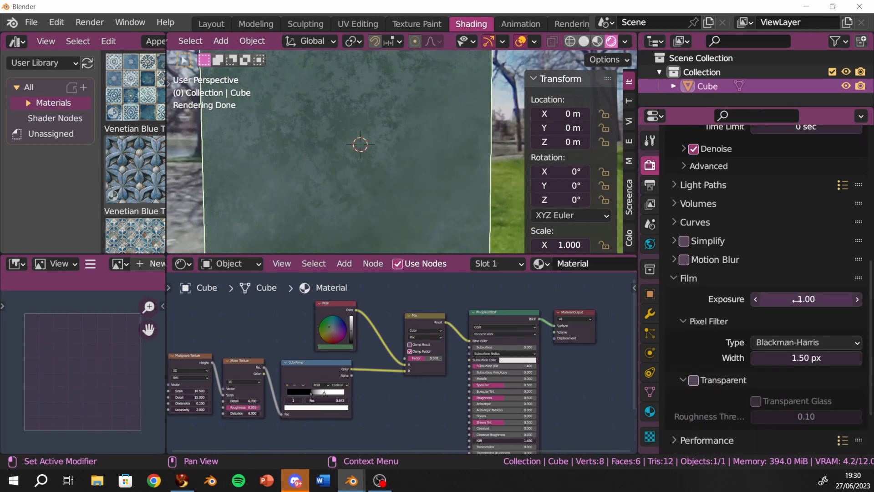
{"action": "left_click", "coordinate": [694, 380]}
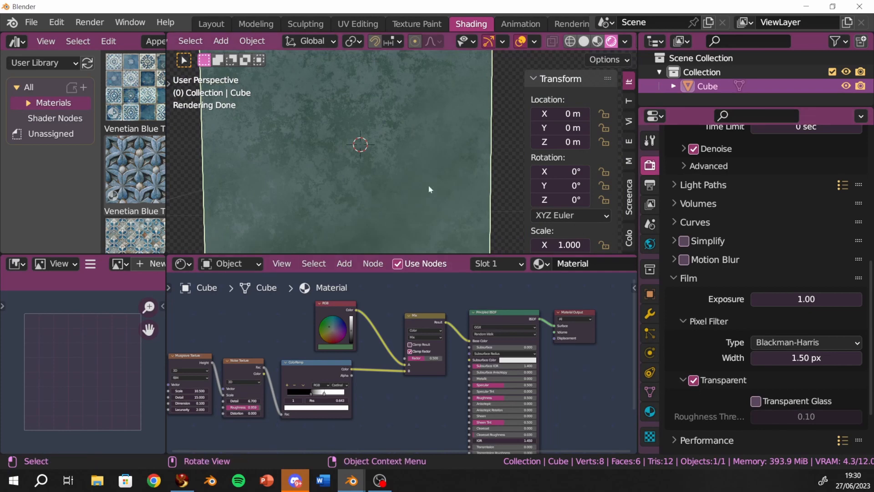
- Examine the rendered cube from an angle and inspect its surface pattern up close
{"action": "middle_click_drag", "start_coordinate": [452, 189], "coordinate": [496, 231]}
{"action": "scroll", "coordinate": [467, 197], "scroll_direction": "down", "scroll_amount": 3}
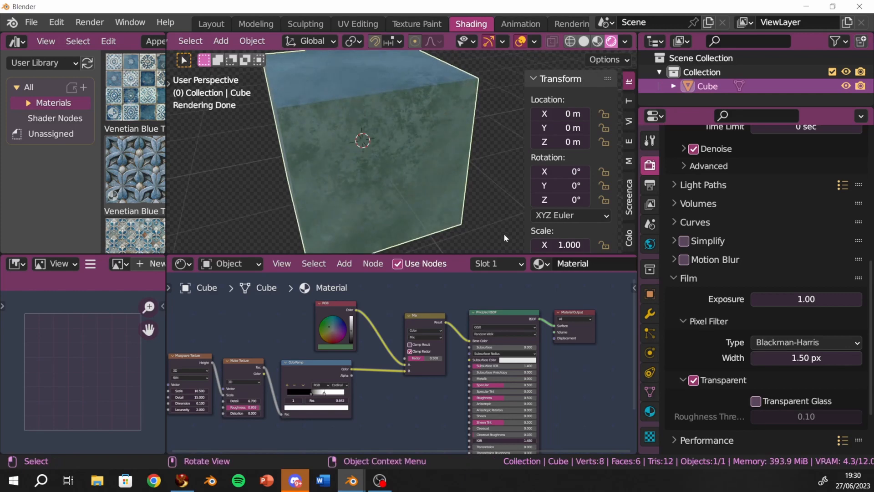
{"action": "scroll", "coordinate": [505, 238], "scroll_direction": "up", "scroll_amount": 1}
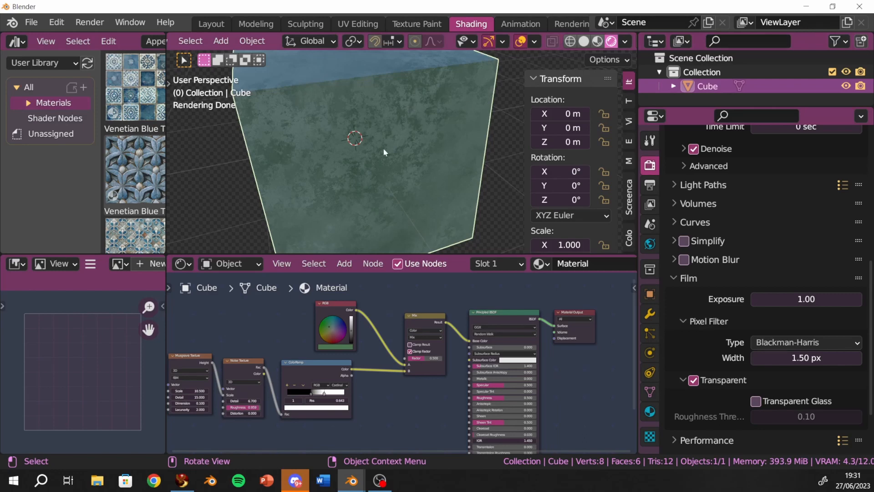
{"action": "scroll", "coordinate": [383, 148], "scroll_direction": "up", "scroll_amount": 4}
{"action": "middle_click_drag", "start_coordinate": [384, 149], "coordinate": [420, 126]}
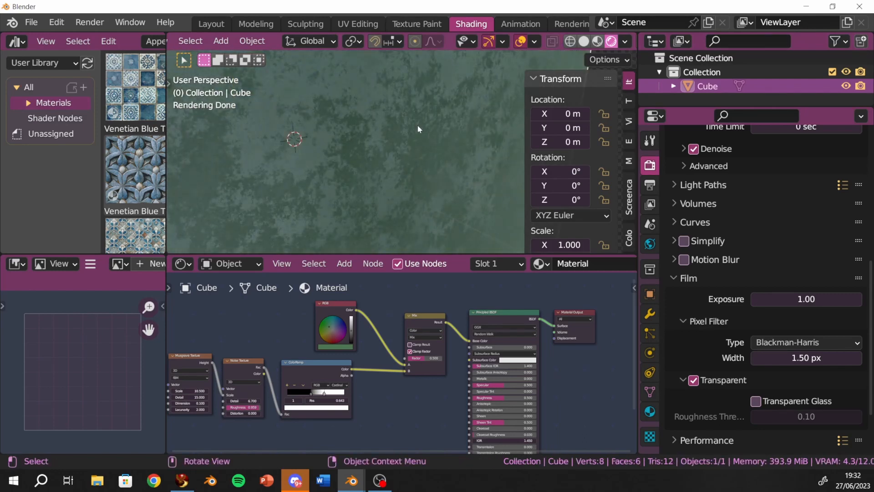
{"action": "scroll", "coordinate": [419, 135], "scroll_direction": "down", "scroll_amount": 1}
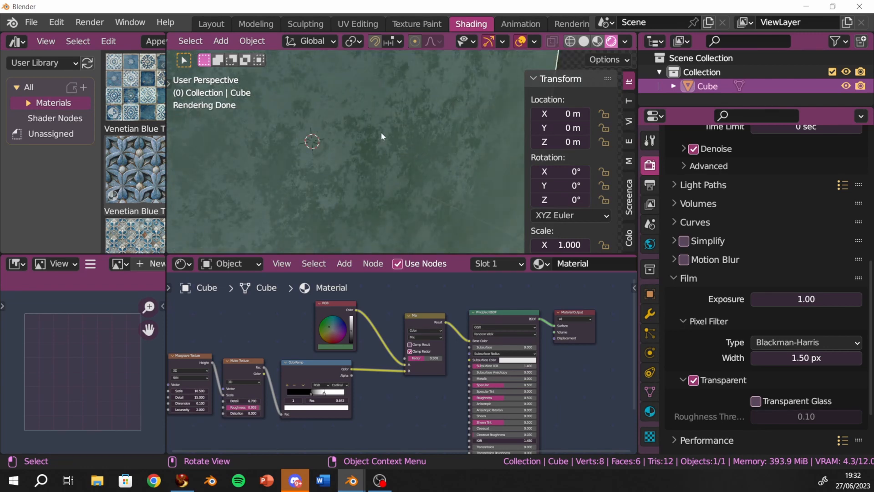
{"action": "middle_click_drag", "start_coordinate": [381, 133], "coordinate": [378, 129]}
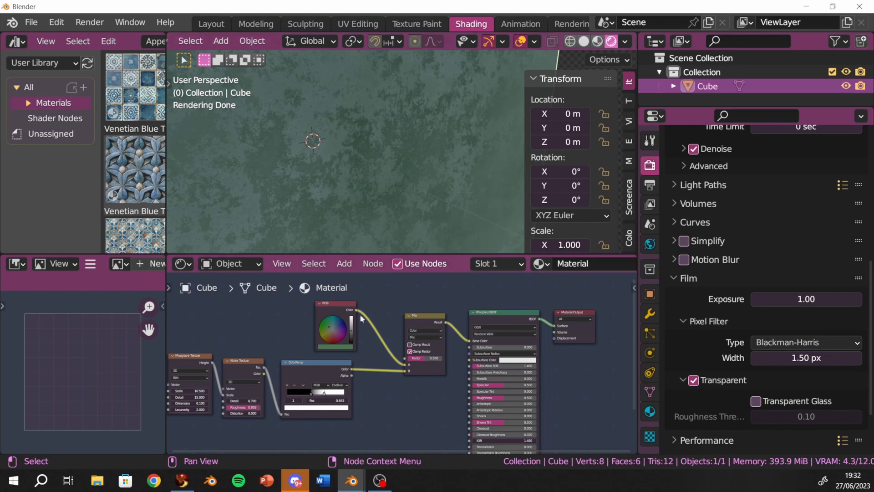
- Connect the ColorRamp's Color output to the Principled BSDF's Roughness input
{"action": "middle_click_drag", "start_coordinate": [398, 426], "coordinate": [406, 377]}
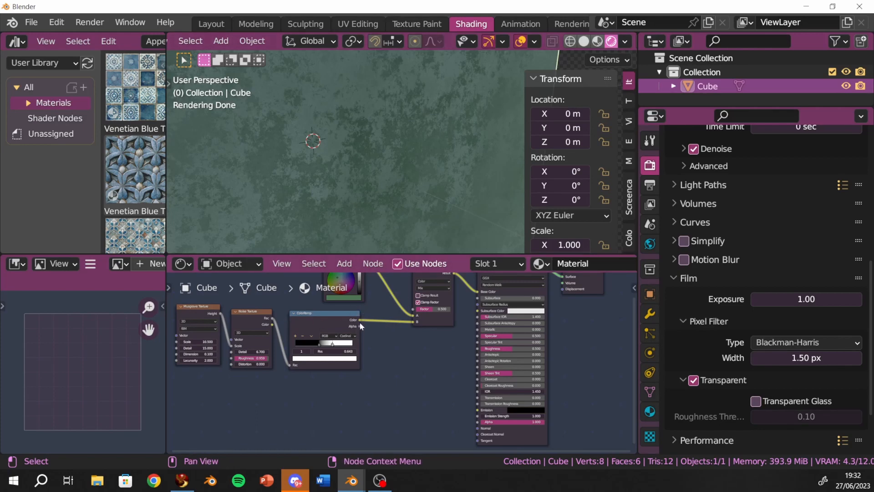
{"action": "scroll", "coordinate": [452, 357], "scroll_direction": "up", "scroll_amount": 2}
{"action": "middle_click_drag", "start_coordinate": [457, 357], "coordinate": [405, 371]}
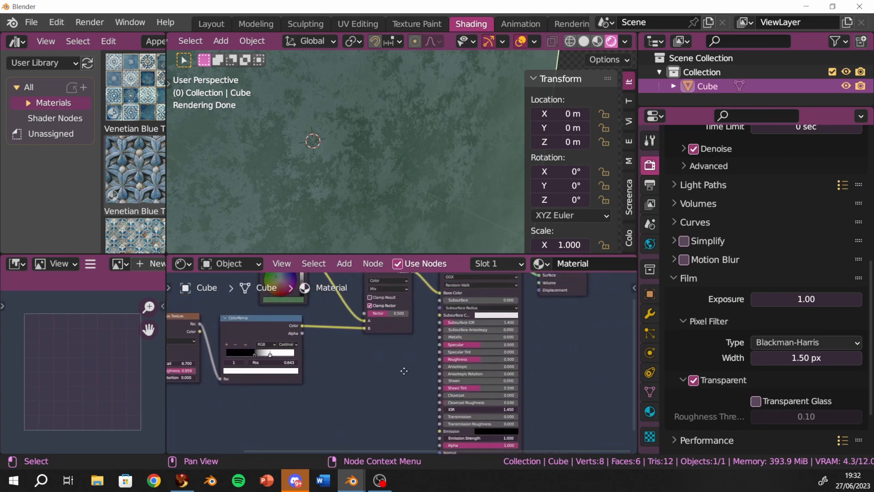
{"action": "left_click", "coordinate": [303, 330]}
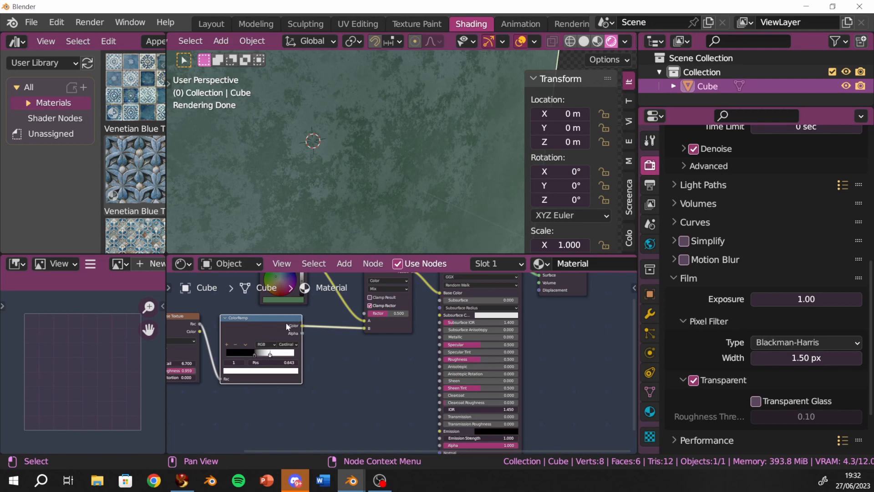
{"action": "left_click_drag", "start_coordinate": [302, 328], "coordinate": [444, 345]}
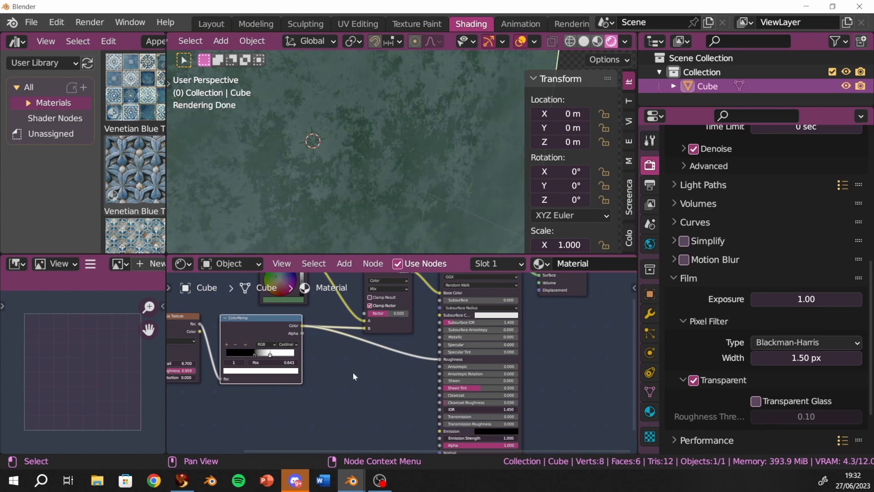
- Add a Bump node below the Mix node, between the ColorRamp and the Principled BSDF
{"action": "middle_click_drag", "start_coordinate": [395, 355], "coordinate": [429, 332]}
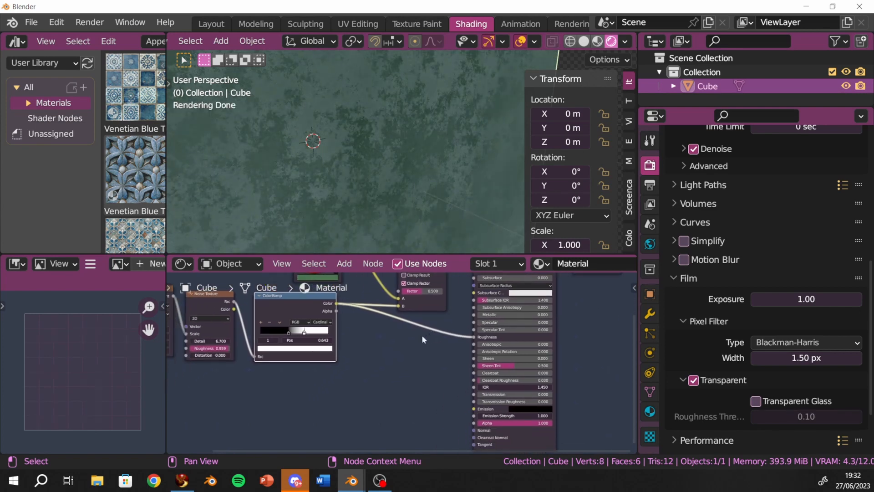
{"action": "left_click", "coordinate": [338, 307]}
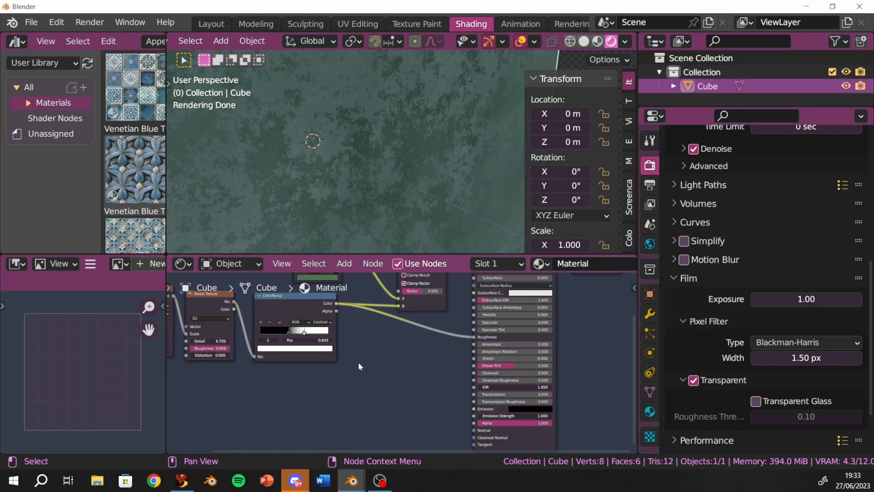
{"action": "key", "text": "shift+a"}
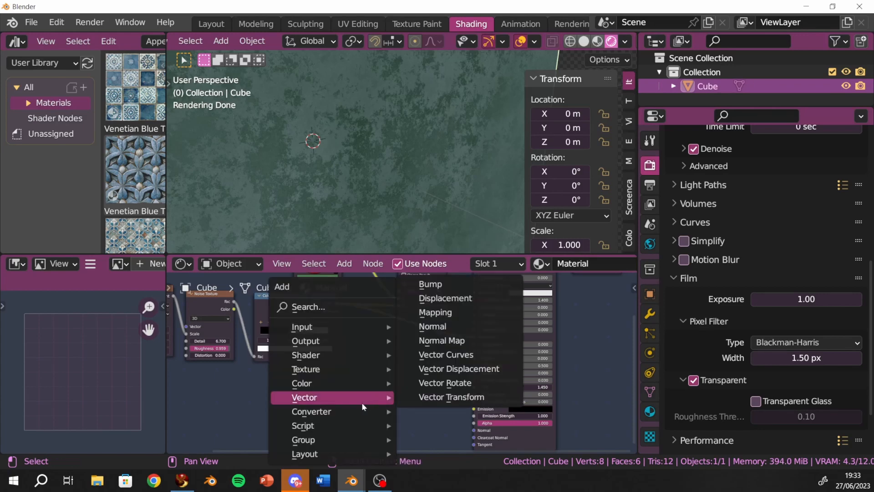
{"action": "left_click", "coordinate": [294, 307]}
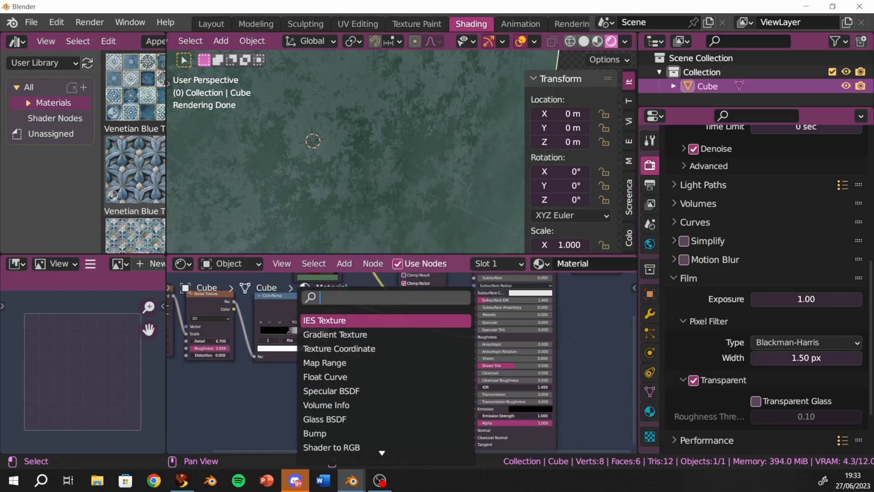
{"action": "type", "text": "bump"}
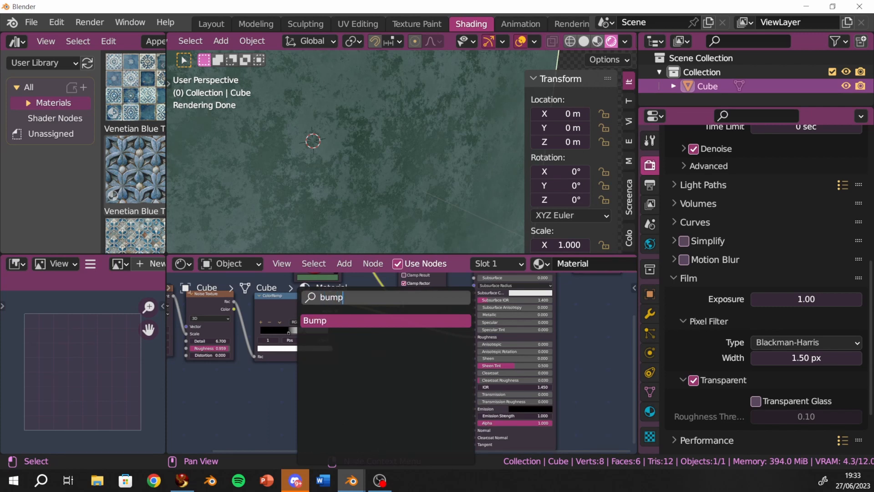
{"action": "key", "text": "Return"}
{"action": "left_click", "coordinate": [401, 387]}
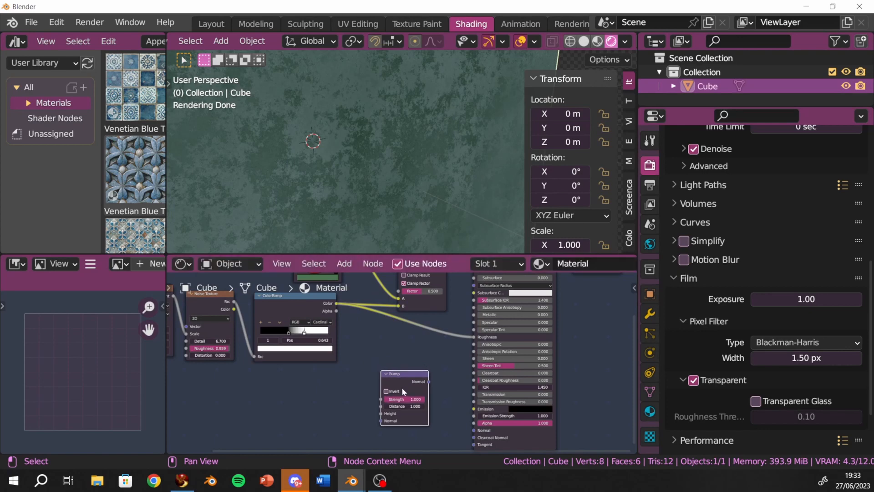
{"action": "left_click_drag", "start_coordinate": [337, 304], "coordinate": [381, 423]}
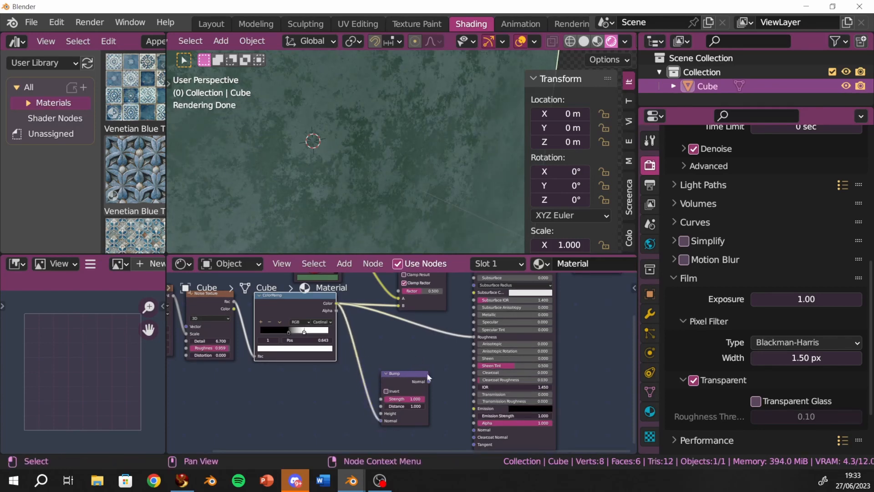
{"action": "middle_click_drag", "start_coordinate": [428, 377], "coordinate": [349, 357]}
{"action": "left_click", "coordinate": [326, 373], "text": "ctrl+shift"}
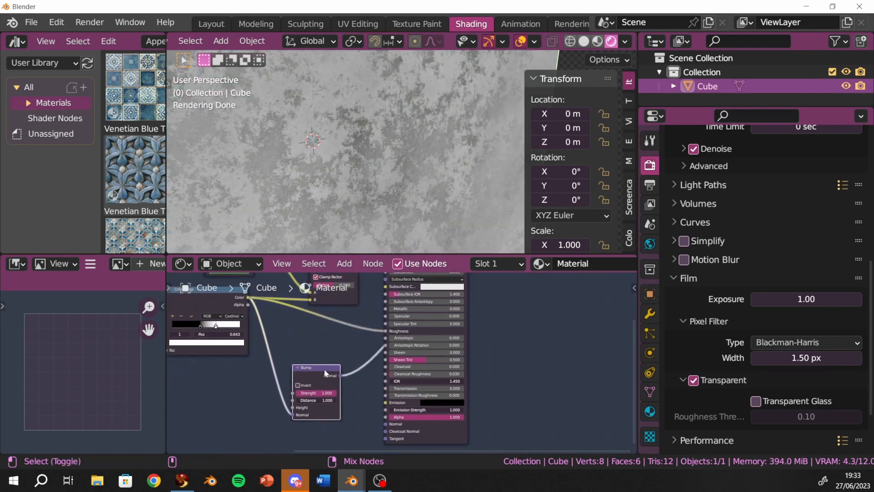
{"action": "scroll", "coordinate": [324, 370], "scroll_direction": "up", "scroll_amount": 2}
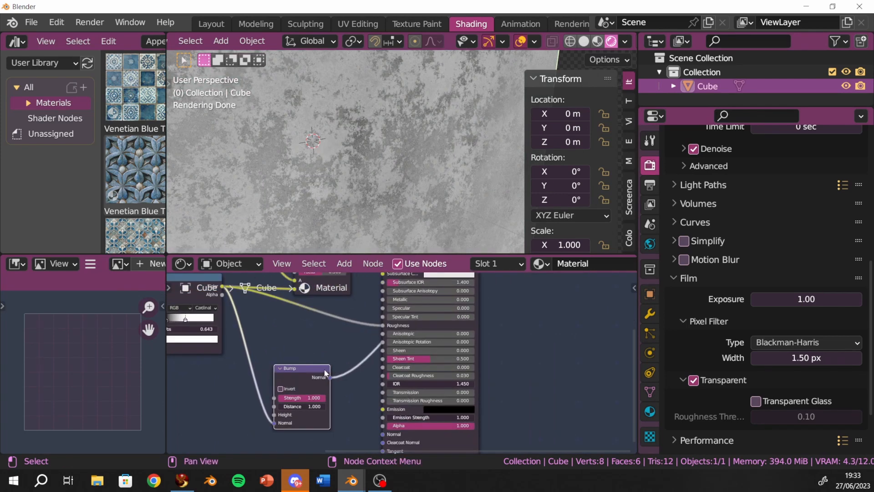
{"action": "middle_click_drag", "start_coordinate": [329, 355], "coordinate": [363, 350]}
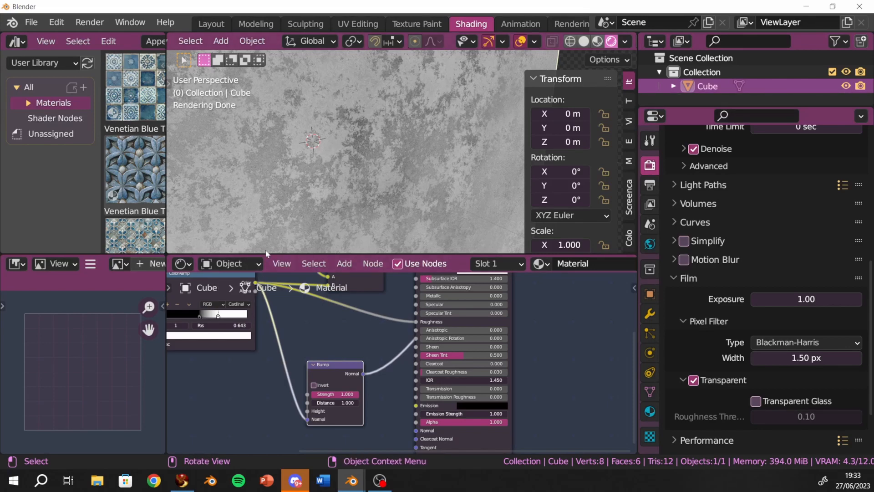
{"action": "right_click_drag", "start_coordinate": [298, 348], "coordinate": [275, 372], "text": "ctrl"}
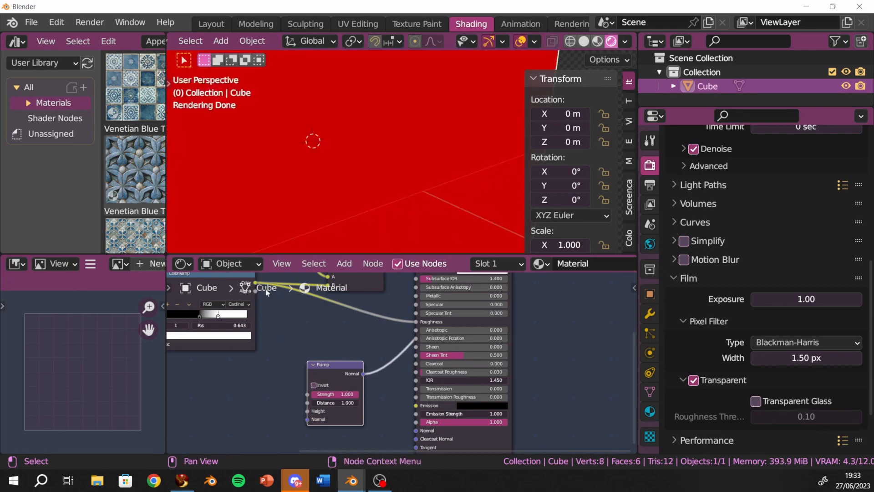
- Connect the ColorRamp's Color output to the Bump node's Height input and preview the Bump output on the cube in Material Preview shading
{"action": "left_click_drag", "start_coordinate": [256, 283], "coordinate": [314, 415]}
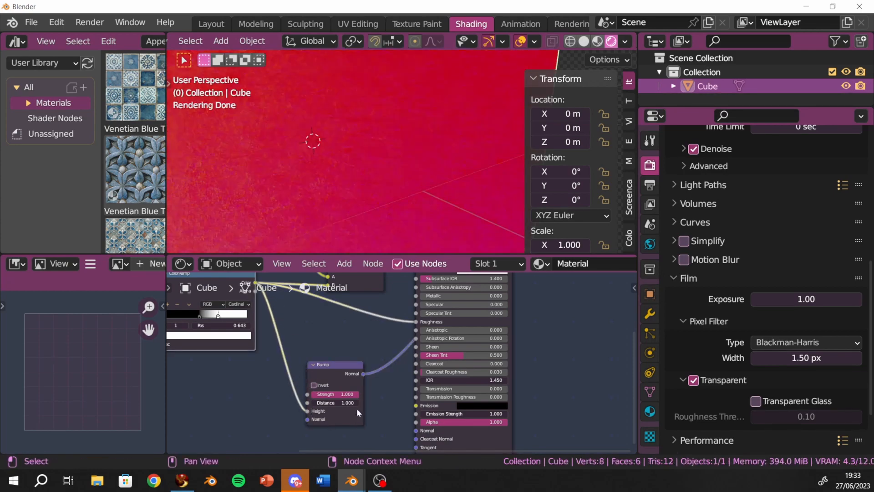
{"action": "left_click", "coordinate": [340, 366], "text": "ctrl+shift"}
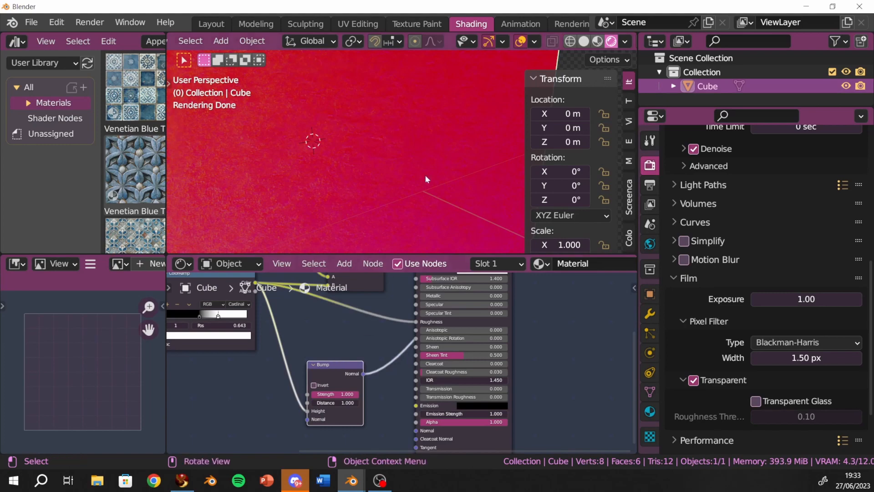
{"action": "scroll", "coordinate": [428, 160], "scroll_direction": "down", "scroll_amount": 4}
{"action": "scroll", "coordinate": [427, 158], "scroll_direction": "up", "scroll_amount": 5}
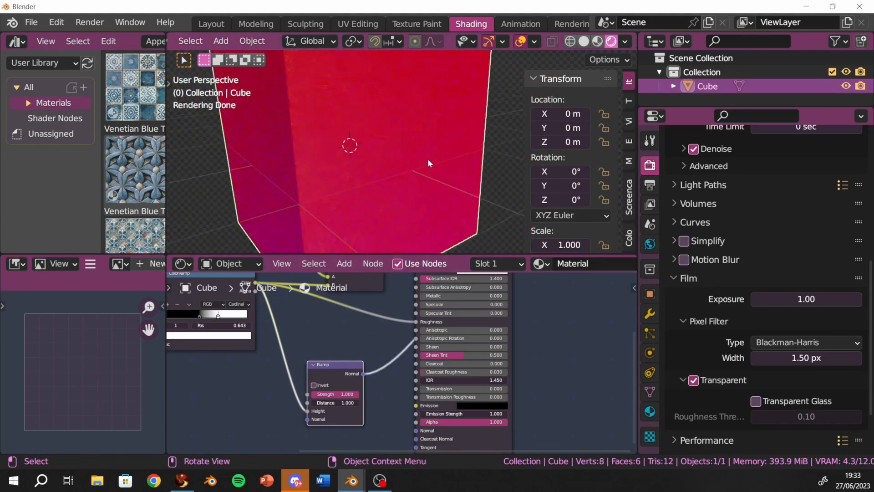
{"action": "mouse_move", "coordinate": [427, 159]}
{"action": "middle_mouse_down"}
{"action": "mouse_move", "coordinate": [443, 157]}
{"action": "mouse_move", "coordinate": [437, 148]}
{"action": "middle_mouse_up"}
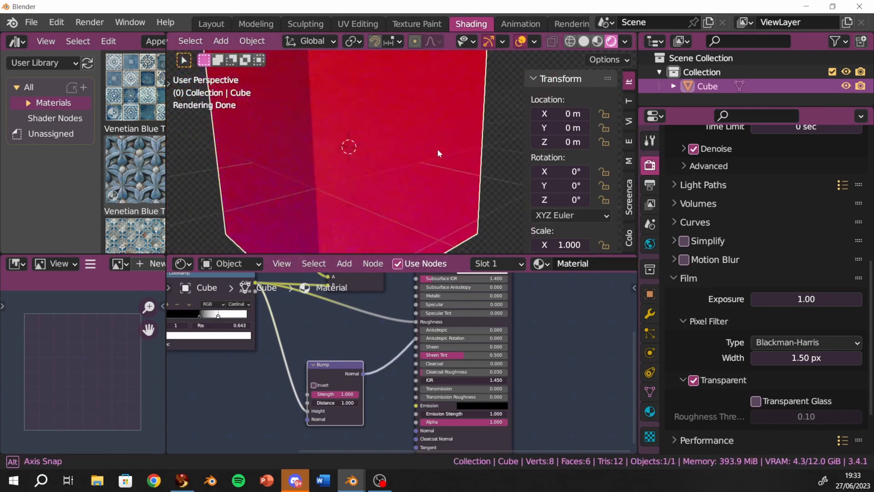
{"action": "left_click", "coordinate": [598, 41]}
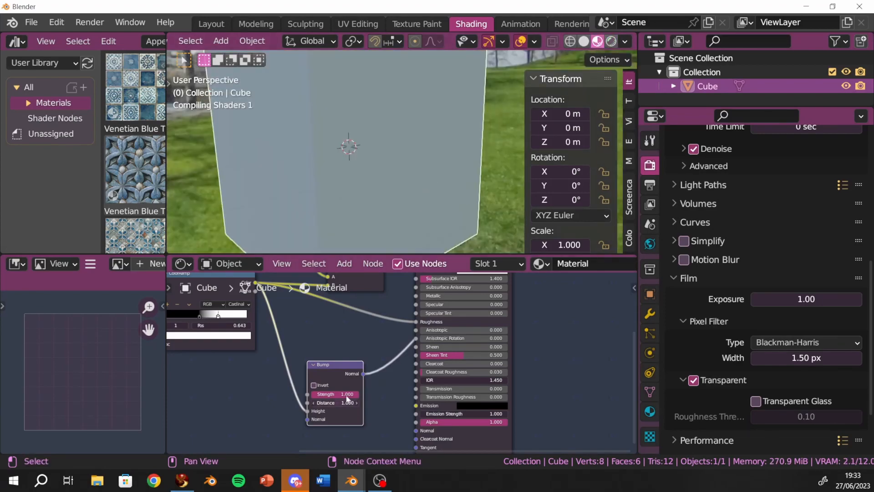
- Set the Bump Strength to 0.556 and connect its Normal output to the Principled BSDF's Normal input
{"action": "left_click_drag", "start_coordinate": [347, 394], "coordinate": [416, 401]}
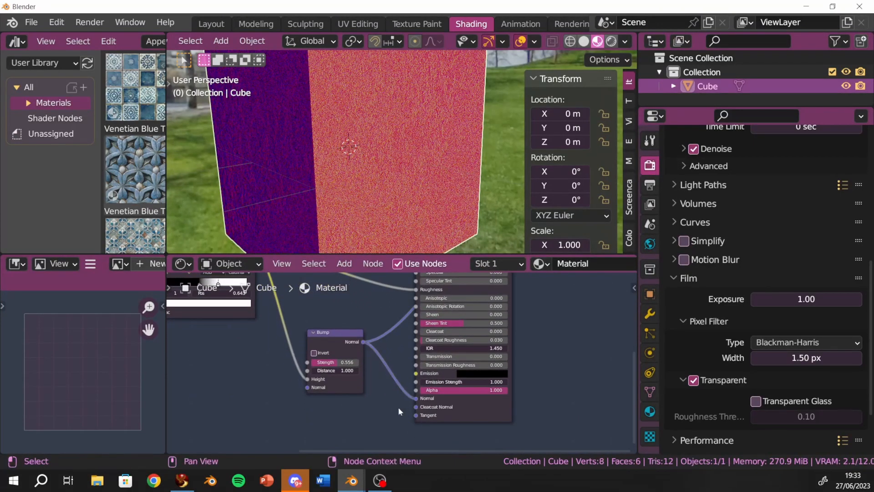
- Cut the Bump node's preview link and connect the Principled BSDF's output to the Material Output's Surface input
{"action": "right_click_drag", "start_coordinate": [406, 337], "coordinate": [393, 308], "text": "ctrl"}
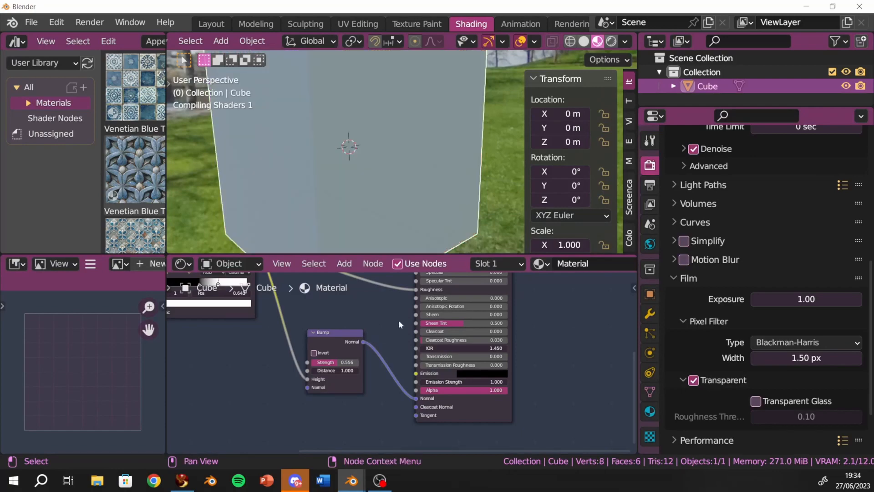
{"action": "middle_click_drag", "start_coordinate": [399, 323], "coordinate": [355, 421]}
{"action": "middle_click_drag", "start_coordinate": [490, 322], "coordinate": [481, 389]}
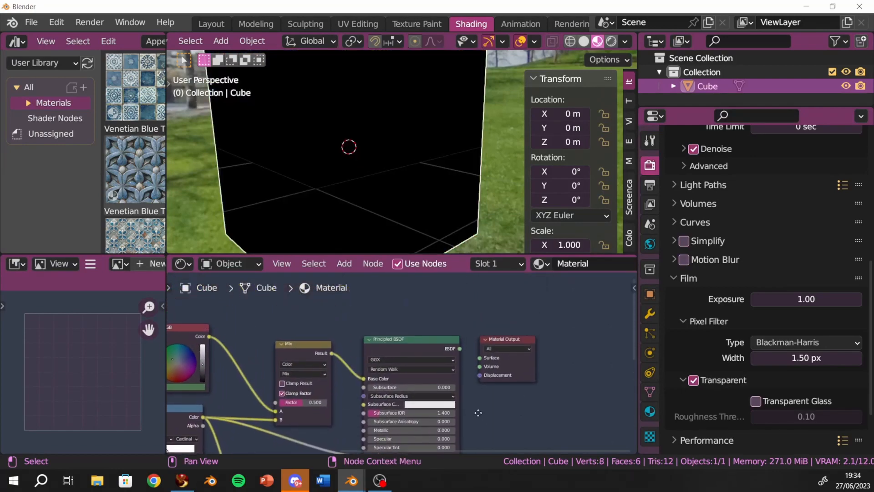
{"action": "left_click_drag", "start_coordinate": [460, 347], "coordinate": [479, 356]}
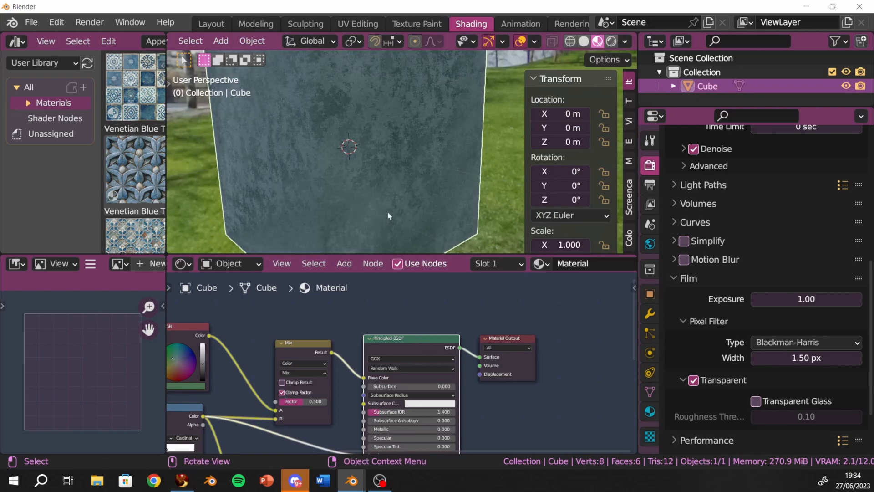
{"action": "scroll", "coordinate": [388, 215], "scroll_direction": "up", "scroll_amount": 4}
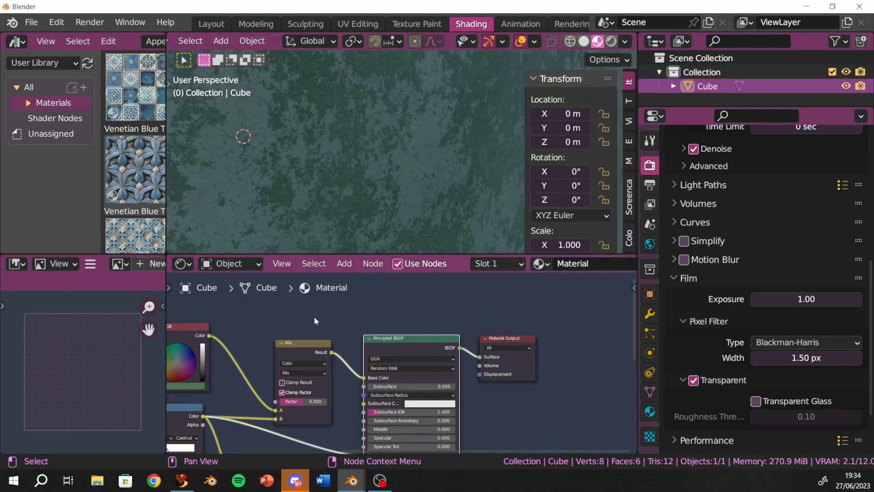
- Raise the Bump node's Strength to 0.791
{"action": "scroll", "coordinate": [363, 367], "scroll_direction": "down", "scroll_amount": 3}
{"action": "middle_click_drag", "start_coordinate": [363, 367], "coordinate": [388, 437]}
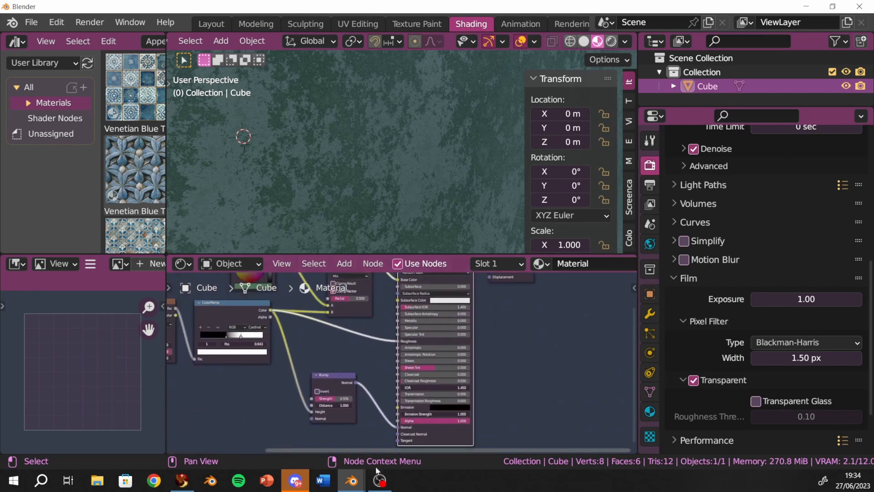
{"action": "scroll", "coordinate": [354, 376], "scroll_direction": "up", "scroll_amount": 1}
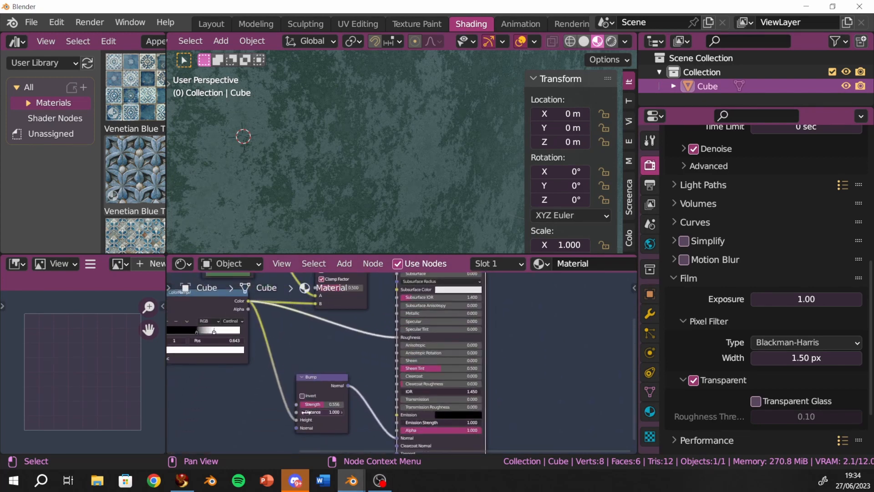
{"action": "left_click_drag", "start_coordinate": [319, 404], "coordinate": [346, 404]}
{"action": "left_click_drag", "start_coordinate": [335, 404], "coordinate": [334, 404]}
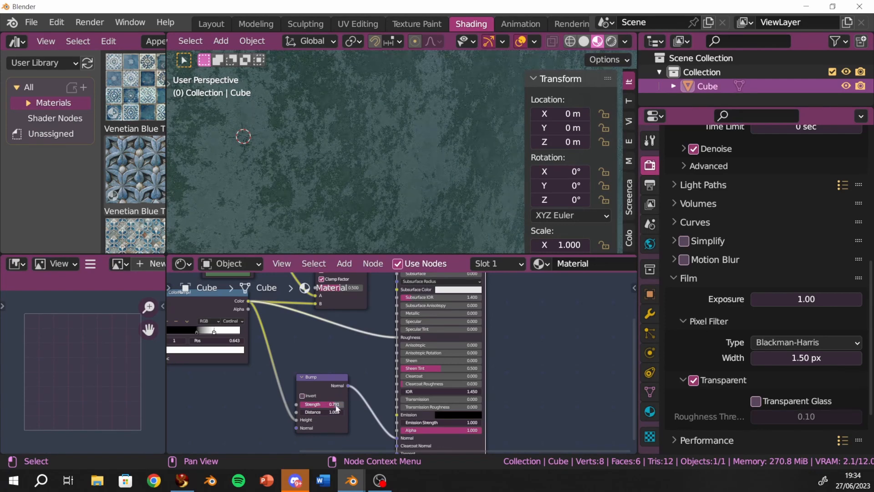
- Preview the Bump output on the cube, then set its Strength to 0.464 and shift the node slightly away from the Principled BSDF
{"action": "left_click", "coordinate": [333, 383]}
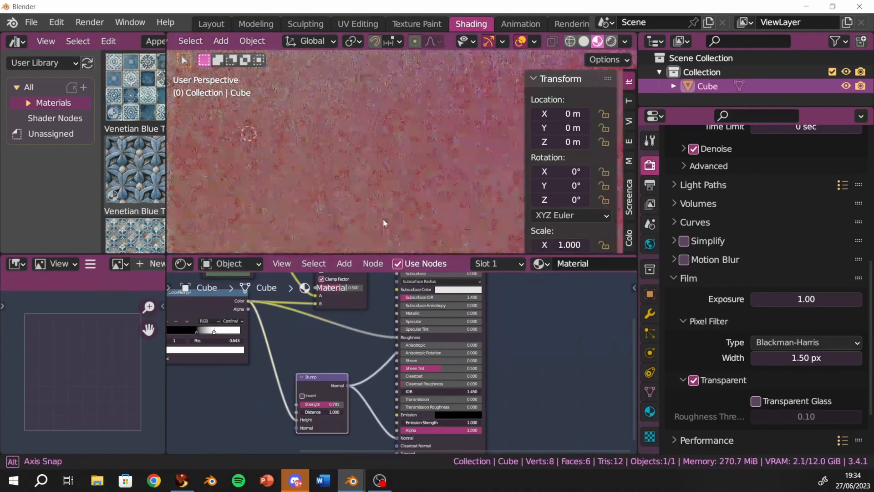
{"action": "scroll", "coordinate": [424, 178], "scroll_direction": "down", "scroll_amount": 2}
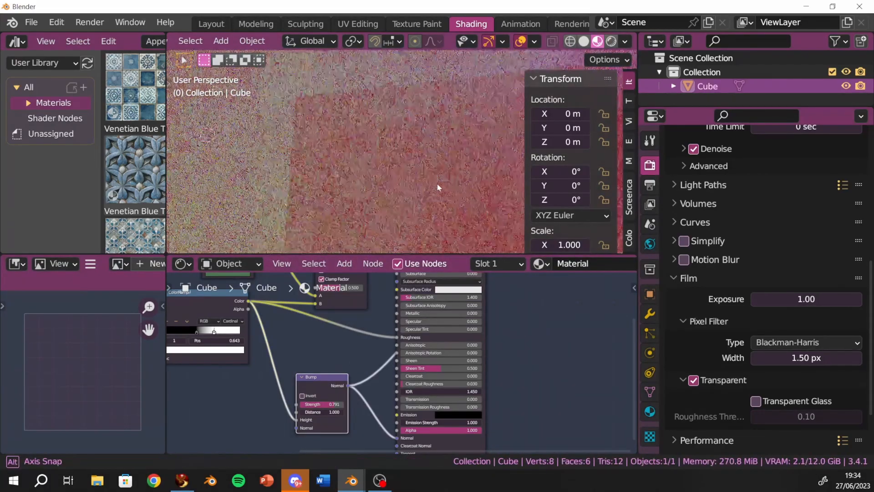
{"action": "middle_click_drag", "start_coordinate": [437, 186], "coordinate": [415, 186]}
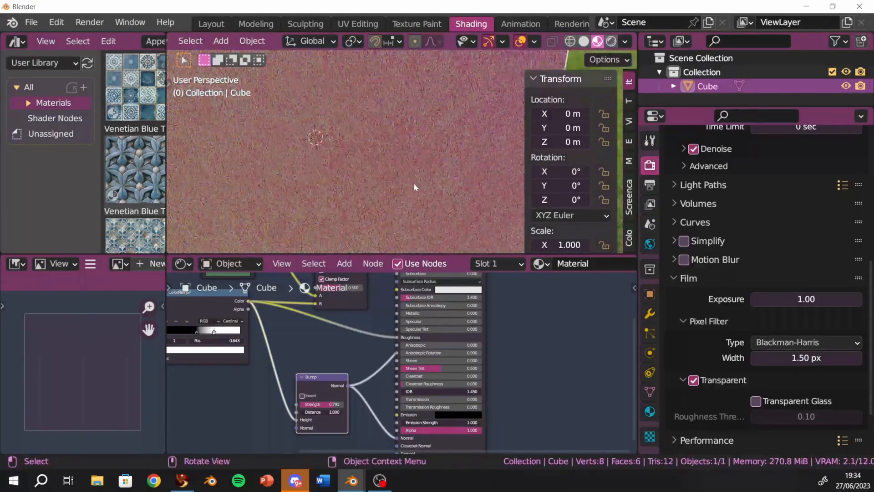
{"action": "middle_click_drag", "start_coordinate": [319, 353], "coordinate": [350, 345]}
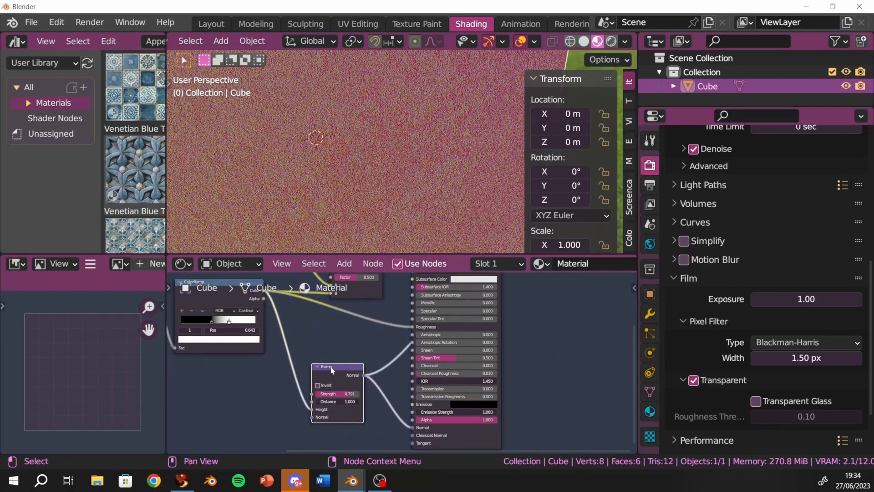
{"action": "left_click_drag", "start_coordinate": [332, 370], "coordinate": [253, 402]}
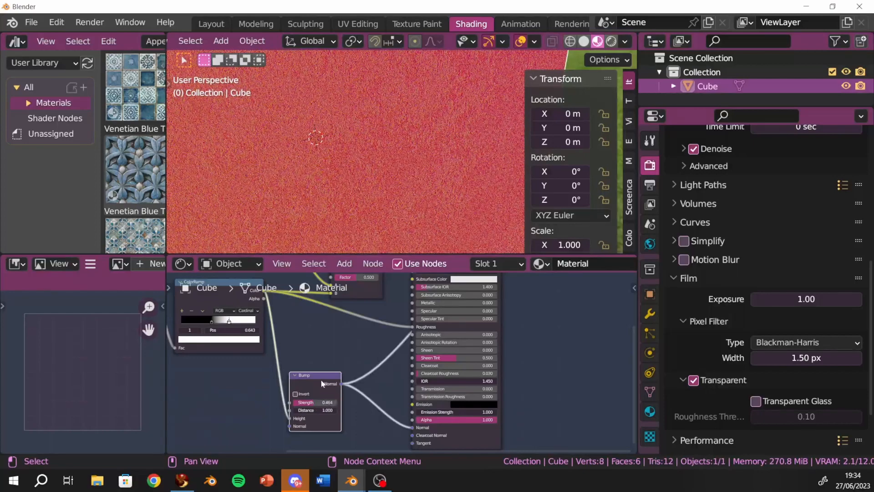
- Restore the Principled BSDF as the Material Output's Surface source and inspect the full material on the cube up close
{"action": "middle_click_drag", "start_coordinate": [286, 324], "coordinate": [279, 399]}
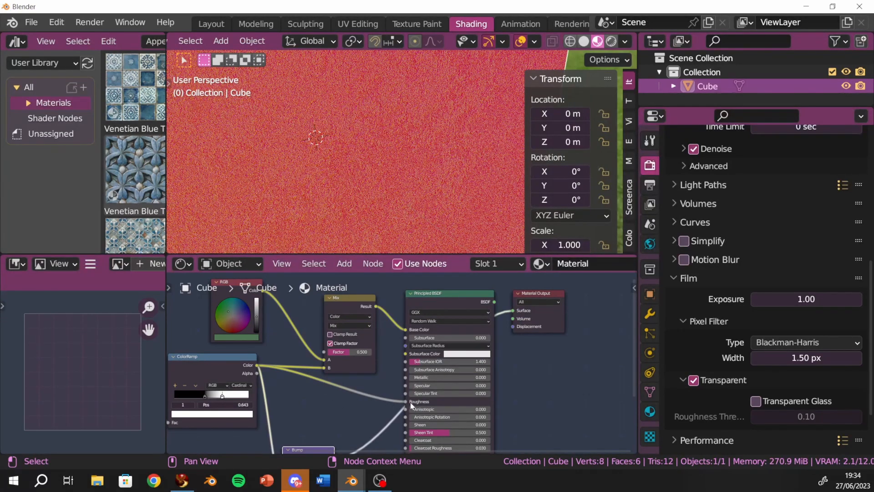
{"action": "left_click", "coordinate": [472, 299]}
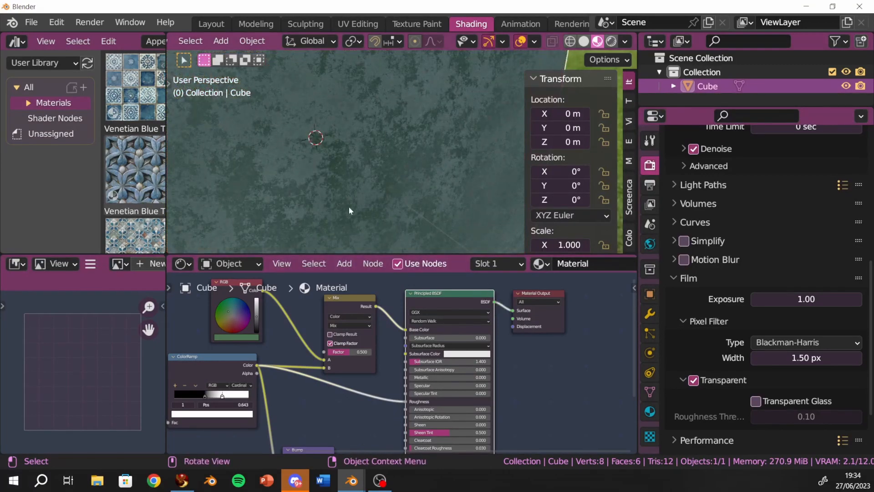
{"action": "scroll", "coordinate": [360, 200], "scroll_direction": "up", "scroll_amount": 1}
{"action": "scroll", "coordinate": [405, 180], "scroll_direction": "up", "scroll_amount": 1}
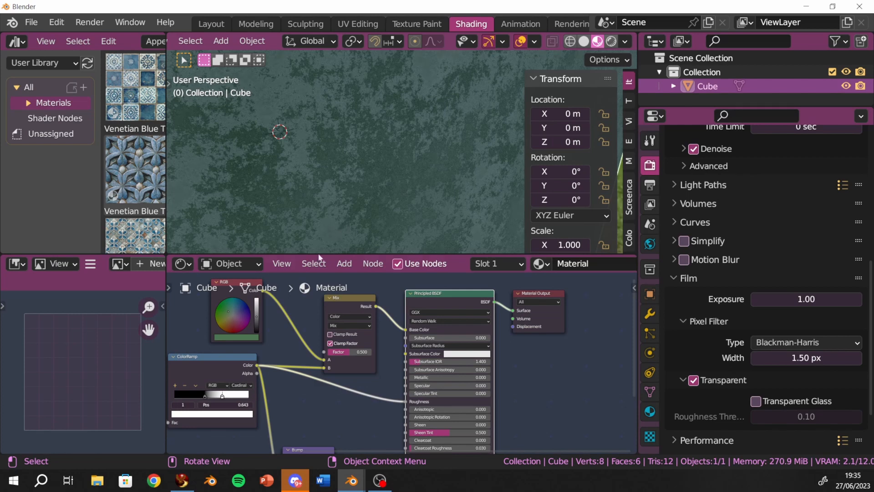
- Compare the ColorRamp's black-and-white pattern with the full material by alternating the preview between the ColorRamp and the Principled BSDF
{"action": "left_click", "coordinate": [233, 364], "text": "ctrl+shift"}
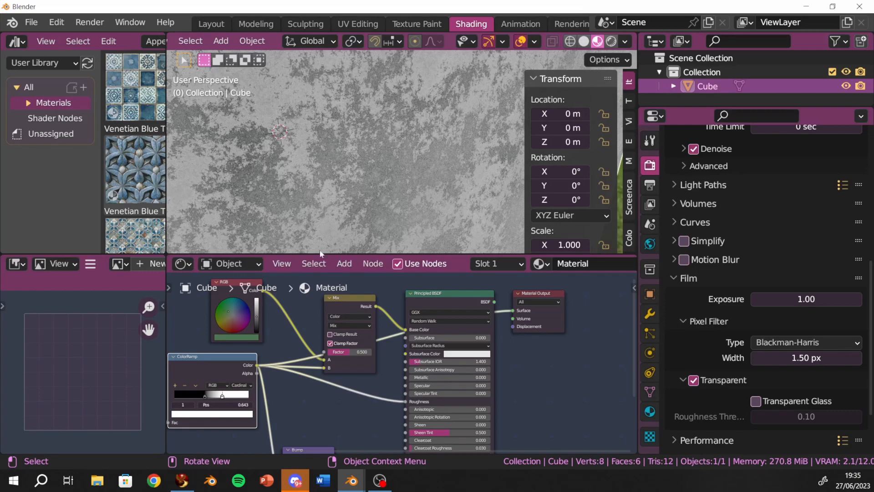
{"action": "left_click", "coordinate": [452, 294], "text": "ctrl+shift"}
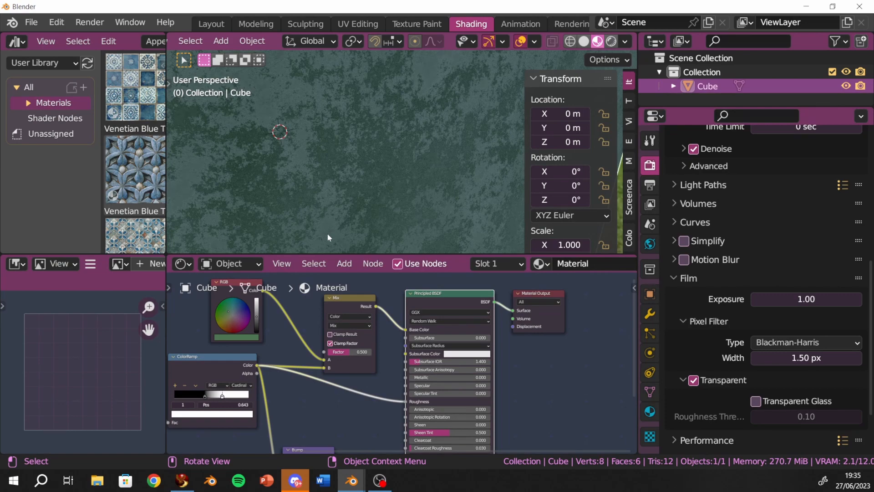
{"action": "left_click", "coordinate": [232, 363], "text": "ctrl+shift"}
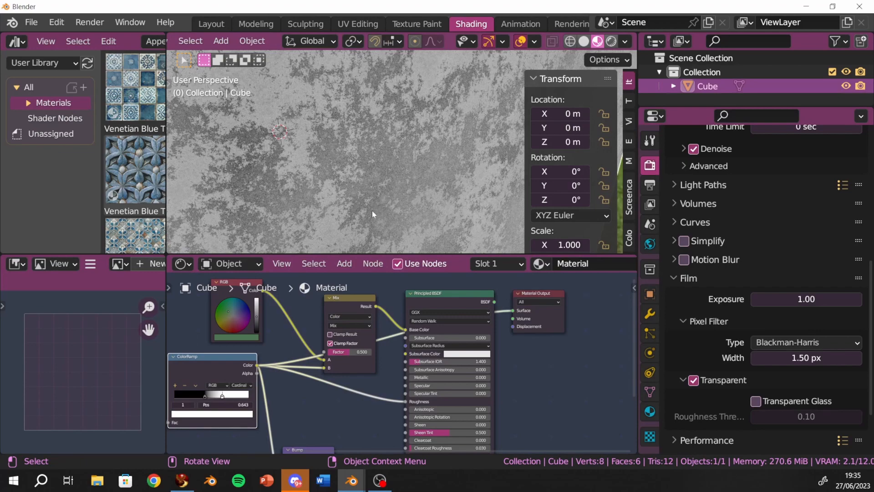
- Preview the ColorRamp's Alpha output on the cube, and restore the Principled BSDF as the Material Output's Surface source
{"action": "left_click", "coordinate": [240, 362], "text": "ctrl+shift"}
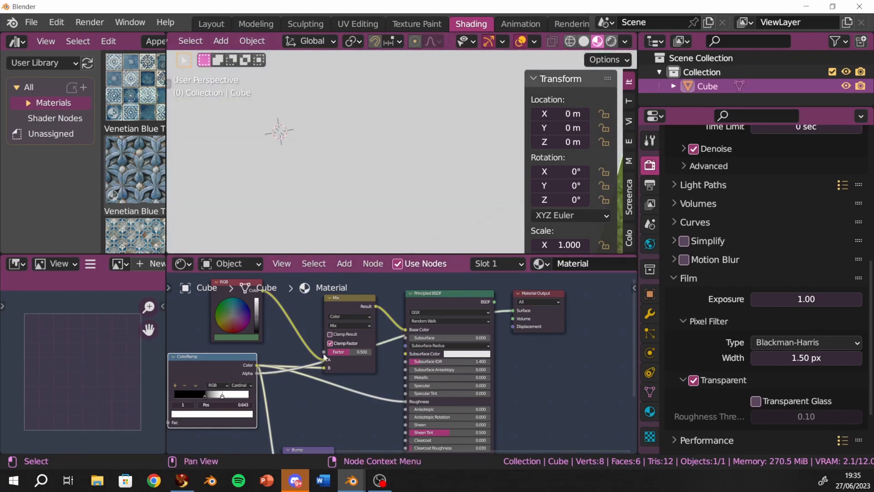
{"action": "left_click", "coordinate": [363, 306]}
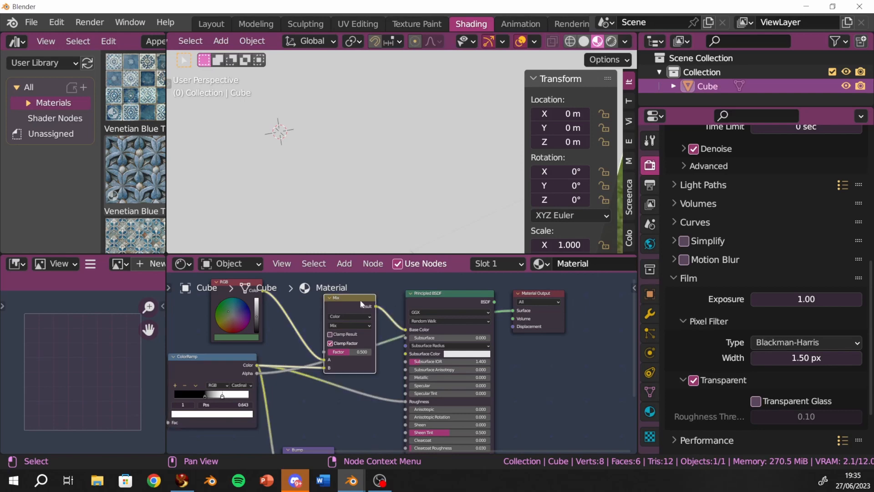
{"action": "left_click", "coordinate": [446, 297], "text": "ctrl+shift"}
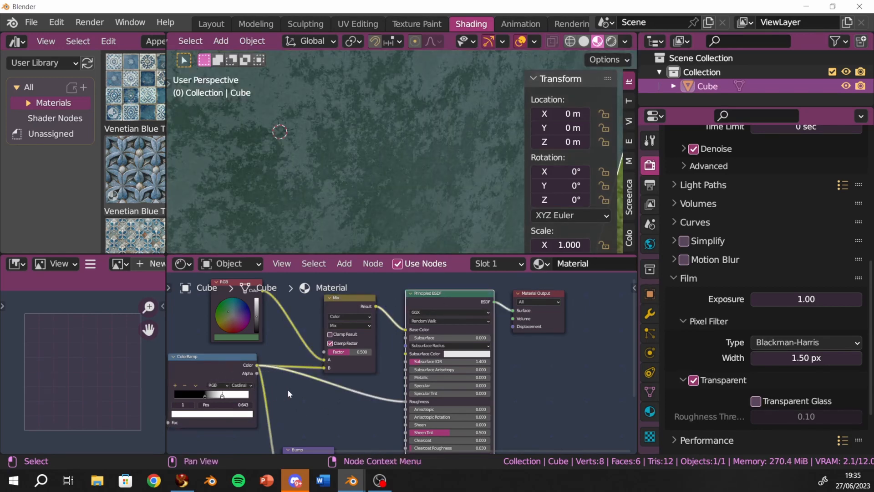
- Reposition the Mix node higher and shift the ColorRamp closer to the Noise Texture to free space before the Principled BSDF
{"action": "scroll", "coordinate": [291, 388], "scroll_direction": "down", "scroll_amount": 1}
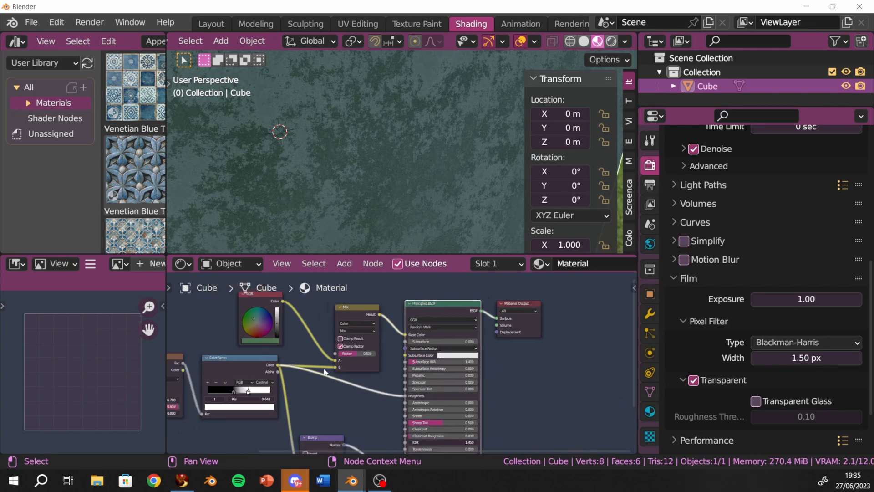
{"action": "left_click_drag", "start_coordinate": [364, 311], "coordinate": [354, 357]}
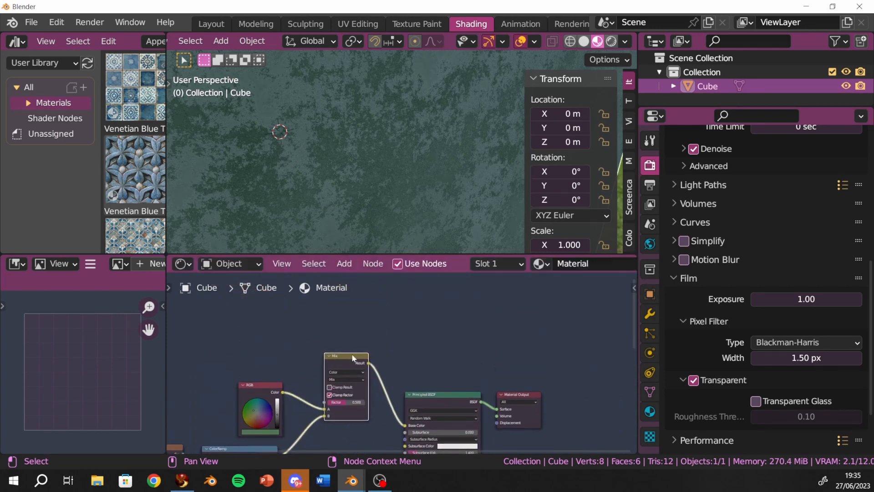
{"action": "scroll", "coordinate": [390, 332], "scroll_direction": "down", "scroll_amount": 2}
{"action": "middle_click_drag", "start_coordinate": [391, 331], "coordinate": [390, 244]}
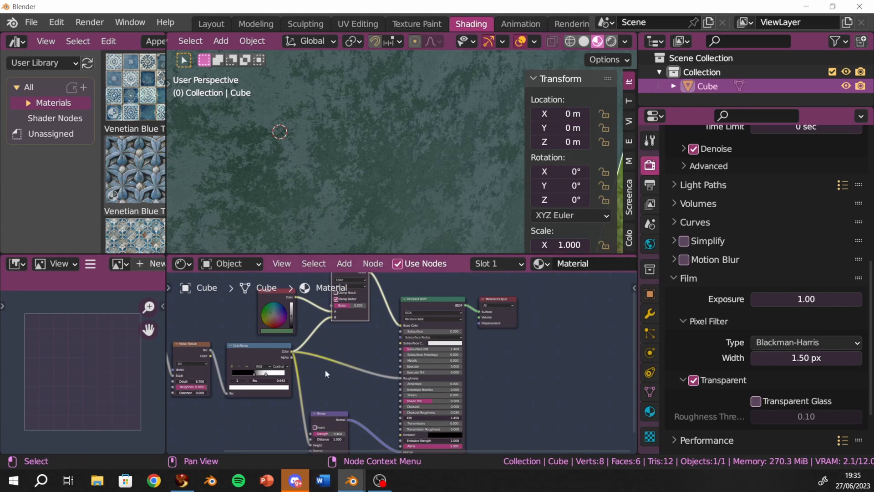
{"action": "left_click_drag", "start_coordinate": [262, 350], "coordinate": [250, 352]}
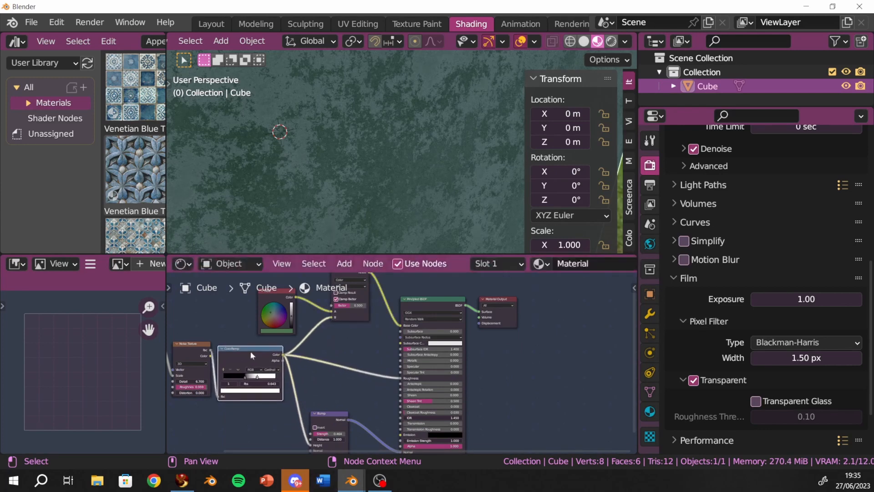
{"action": "left_click", "coordinate": [318, 380]}
- Add a second ColorRamp node on the link between the first ColorRamp's Color output and the Principled BSDF's Roughness
{"action": "key", "text": "shift+a"}
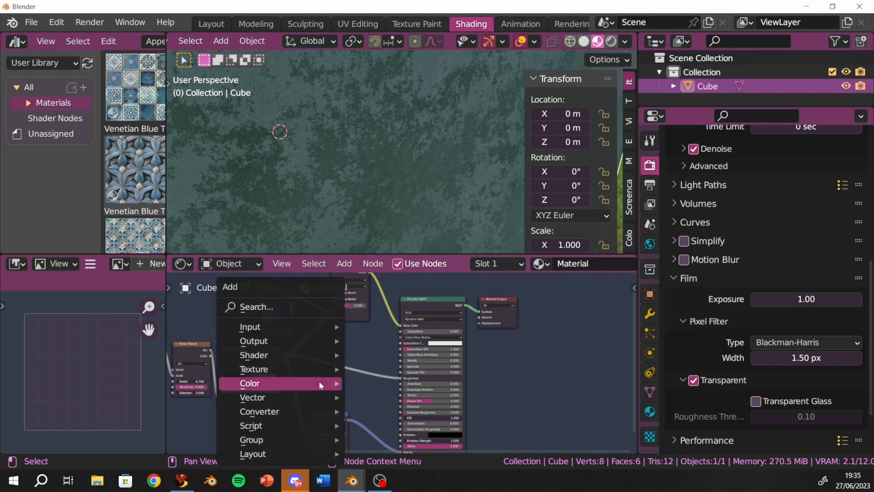
{"action": "mouse_move", "coordinate": [318, 381]}
{"action": "left_click", "coordinate": [259, 310]}
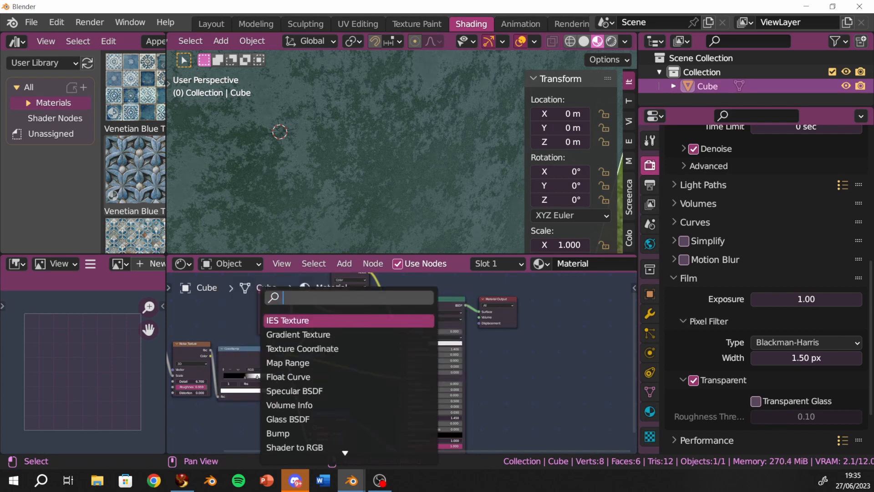
{"action": "type", "text": "colo"}
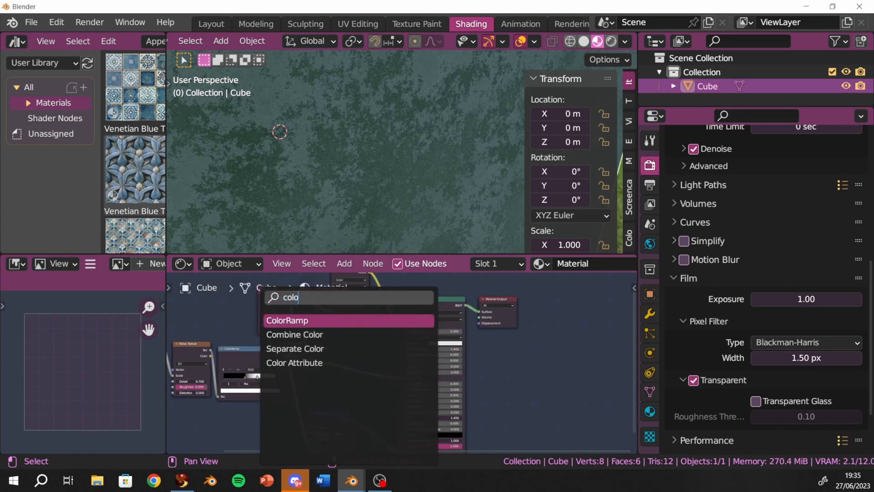
{"action": "left_click", "coordinate": [353, 321]}
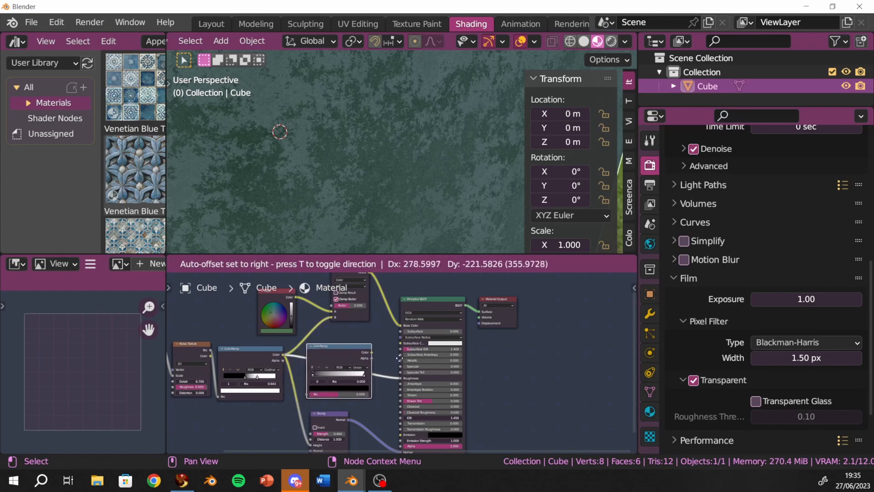
{"action": "left_click", "coordinate": [356, 373]}
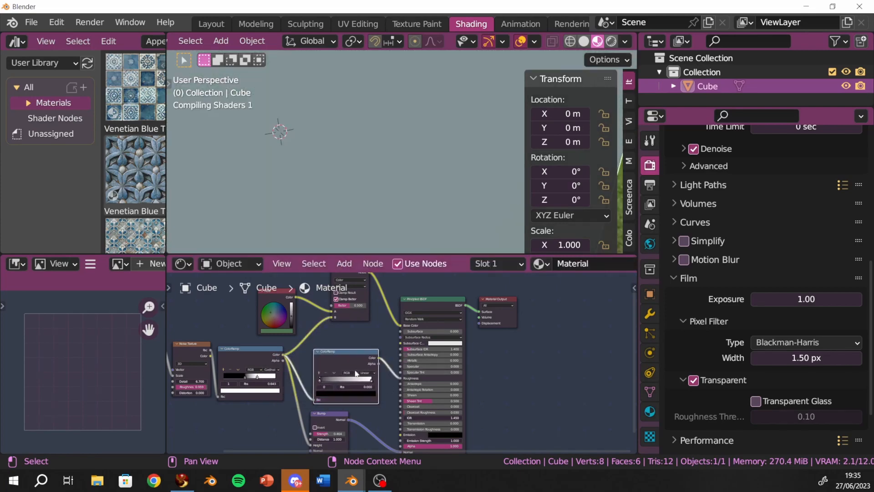
- Reverse the second ColorRamp so white precedes black, placing the white stop at 0.267 with the black stop just after it
{"action": "left_click_drag", "start_coordinate": [321, 381], "coordinate": [335, 380]}
{"action": "key", "text": "ctrl+z"}
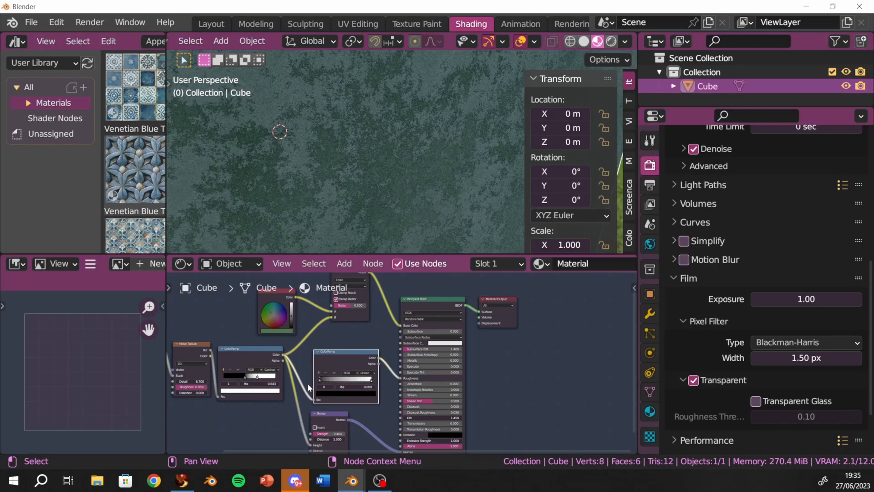
{"action": "left_click_drag", "start_coordinate": [308, 385], "coordinate": [407, 378]}
{"action": "scroll", "coordinate": [360, 391], "scroll_direction": "up", "scroll_amount": 2}
{"action": "key", "text": "g"}
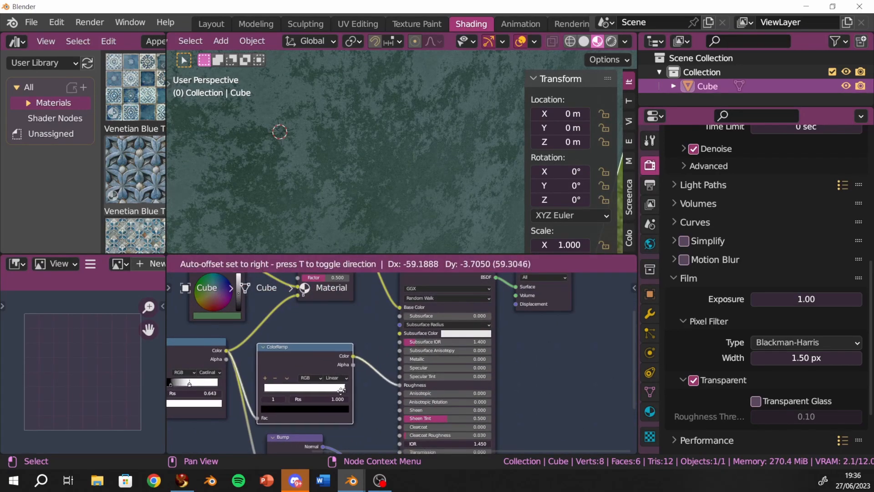
{"action": "left_click", "coordinate": [362, 382]}
{"action": "left_click_drag", "start_coordinate": [364, 383], "coordinate": [261, 388]}
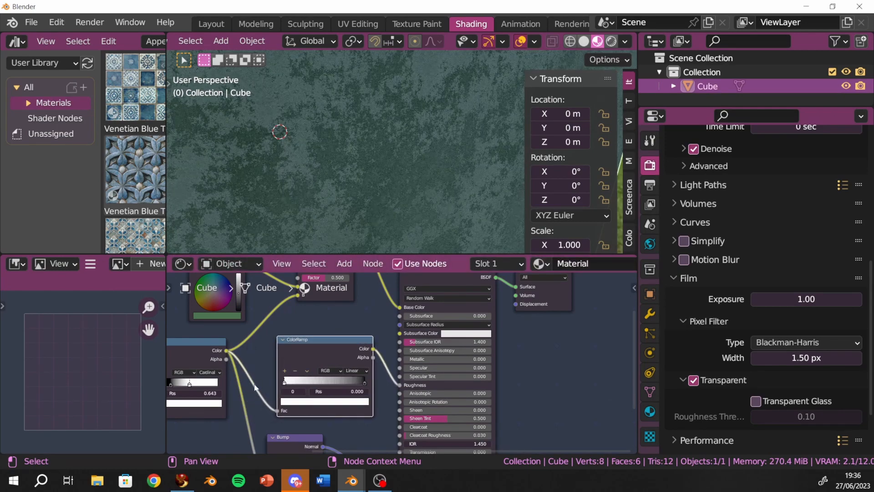
{"action": "left_click_drag", "start_coordinate": [363, 382], "coordinate": [305, 386]}
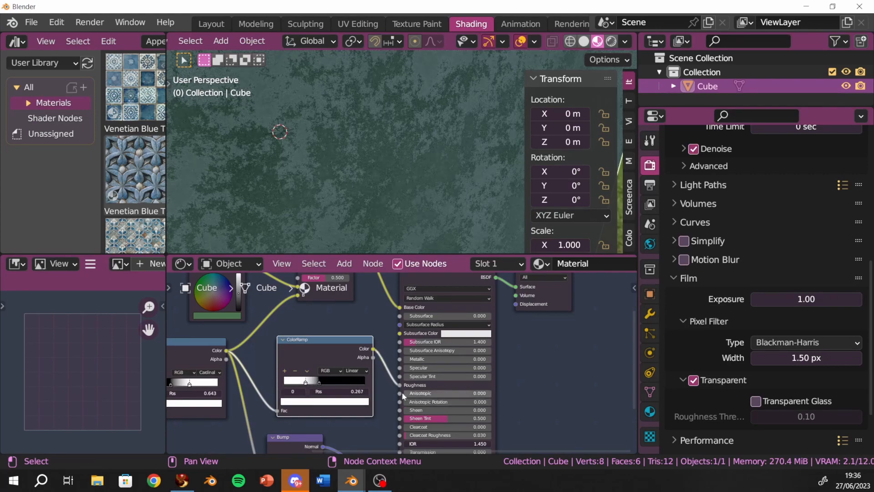
- Reroute the second ColorRamp's Color into Specular Tint and link the first ColorRamp's Color directly to Roughness
{"action": "left_click_drag", "start_coordinate": [374, 350], "coordinate": [400, 377]}
{"action": "right_click_drag", "start_coordinate": [394, 377], "coordinate": [383, 400], "text": "ctrl"}
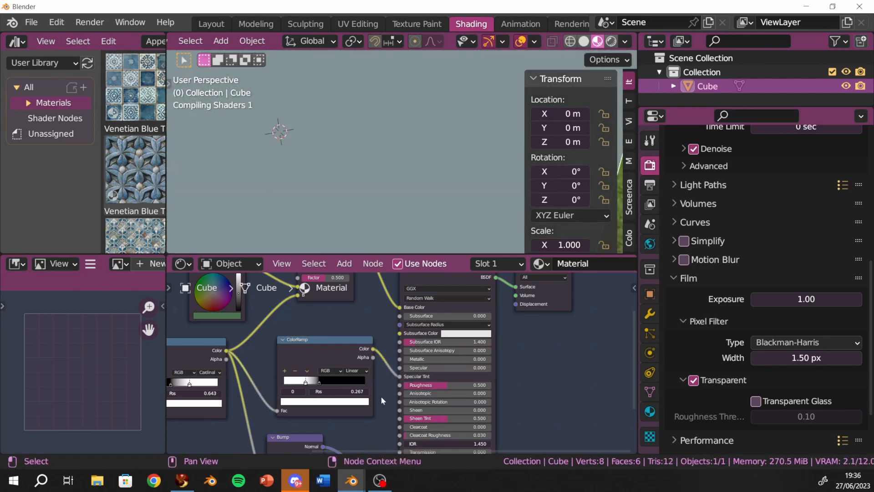
{"action": "left_click_drag", "start_coordinate": [343, 344], "coordinate": [400, 385]}
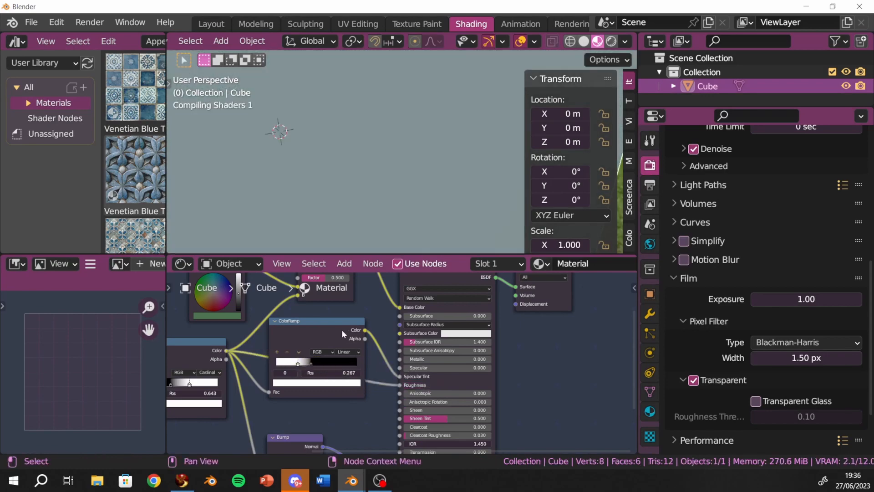
- Move the second ColorRamp slightly higher, set its white stop to 0.448 and shift its black stop towards the end
{"action": "left_click_drag", "start_coordinate": [344, 321], "coordinate": [351, 313]}
{"action": "mouse_move", "coordinate": [318, 356]}
{"action": "left_mouse_down"}
{"action": "mouse_move", "coordinate": [344, 358]}
{"action": "mouse_move", "coordinate": [291, 364]}
{"action": "mouse_move", "coordinate": [330, 365]}
{"action": "mouse_move", "coordinate": [319, 365]}
{"action": "left_mouse_up"}
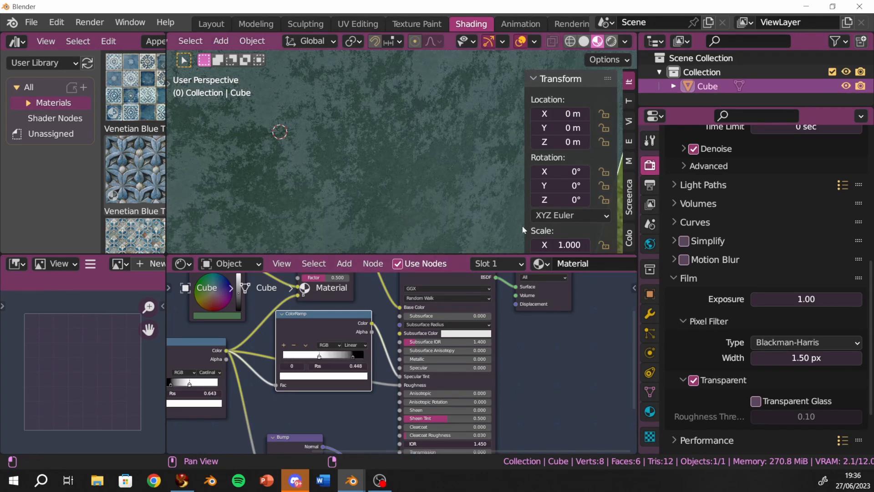
- Examine the material on the cube's faces from several angles and review the complete node network
{"action": "middle_click_drag", "start_coordinate": [448, 212], "coordinate": [484, 158]}
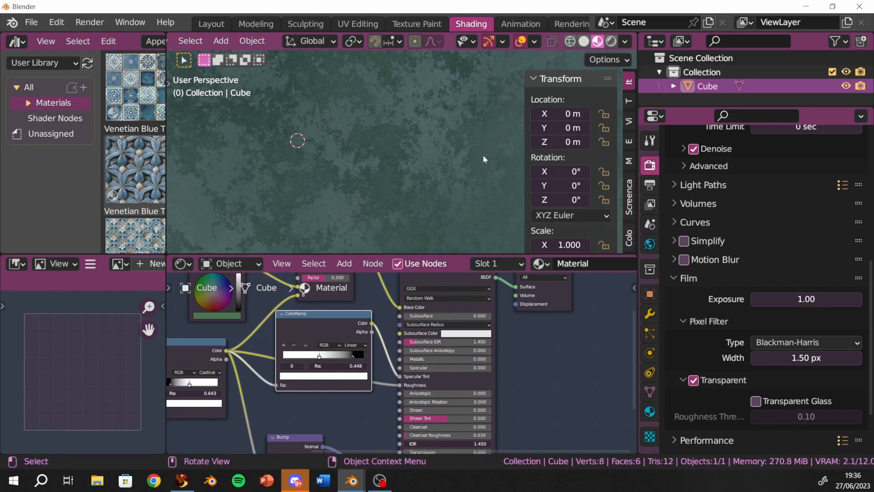
{"action": "middle_click_drag", "start_coordinate": [407, 166], "coordinate": [380, 143]}
{"action": "scroll", "coordinate": [380, 143], "scroll_direction": "up", "scroll_amount": 2}
{"action": "scroll", "coordinate": [381, 146], "scroll_direction": "down", "scroll_amount": 2}
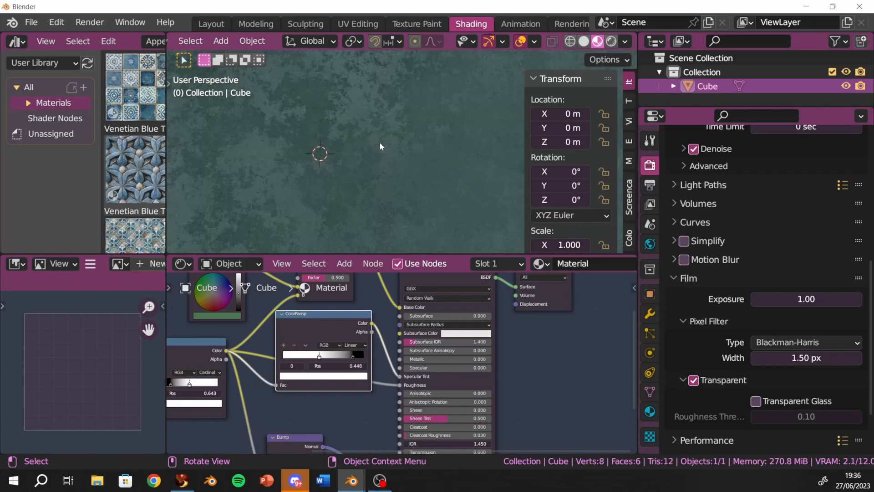
{"action": "scroll", "coordinate": [383, 146], "scroll_direction": "down", "scroll_amount": 2}
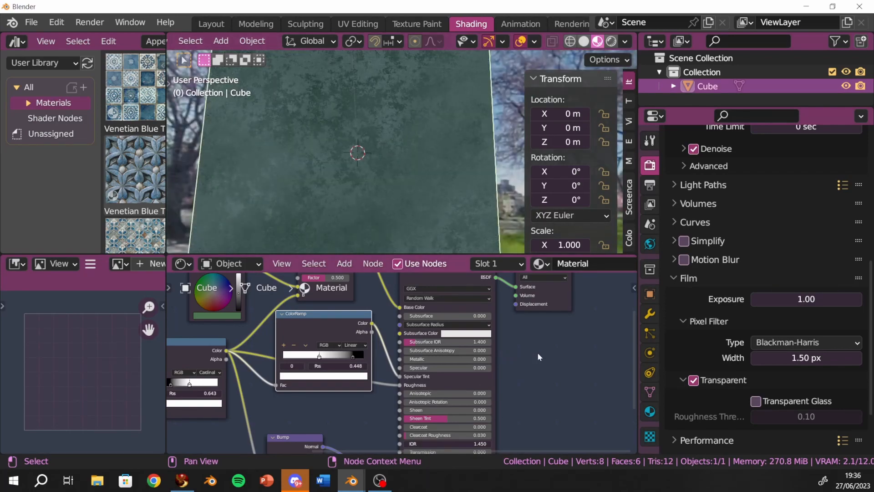
{"action": "scroll", "coordinate": [538, 357], "scroll_direction": "down", "scroll_amount": 4}
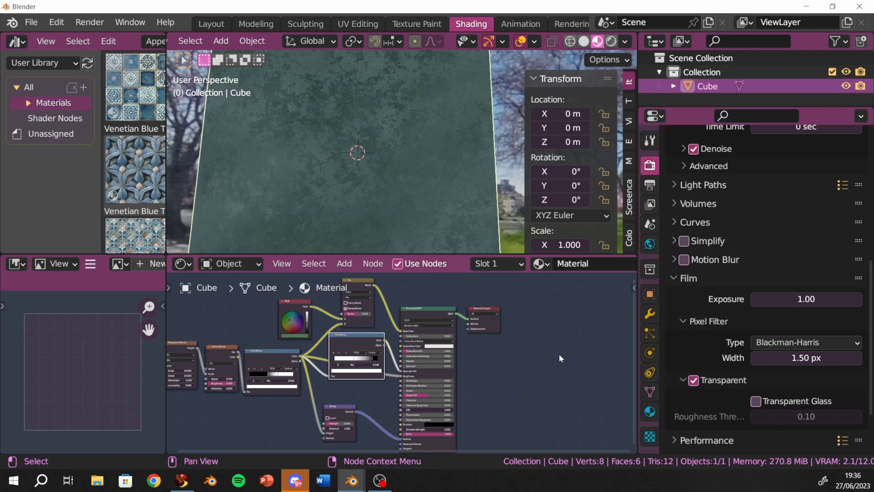
{"action": "scroll", "coordinate": [559, 353], "scroll_direction": "down", "scroll_amount": 3}
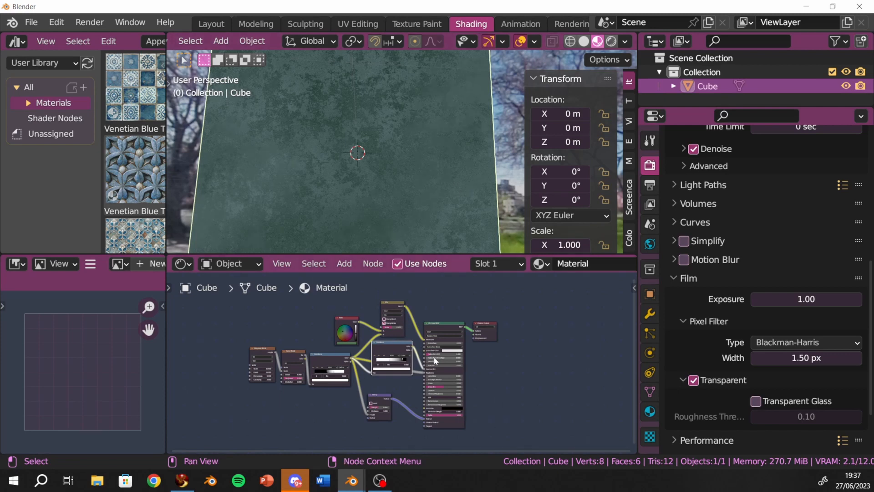
{"action": "scroll", "coordinate": [420, 342], "scroll_direction": "up", "scroll_amount": 2}
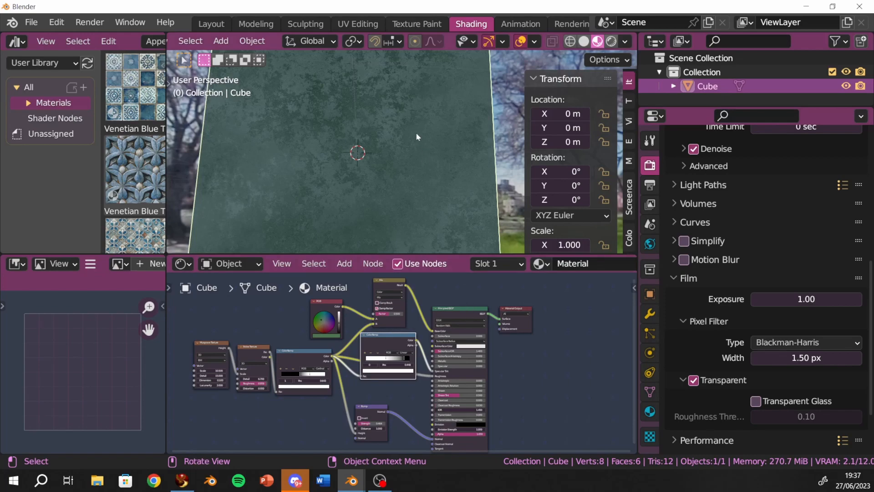
{"action": "middle_click_drag", "start_coordinate": [423, 147], "coordinate": [399, 80]}
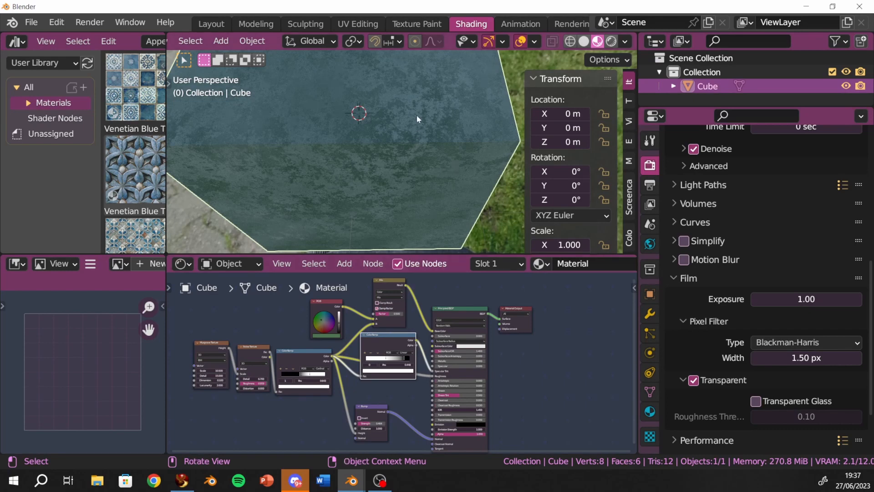
{"action": "middle_click_drag", "start_coordinate": [384, 127], "coordinate": [380, 59]}
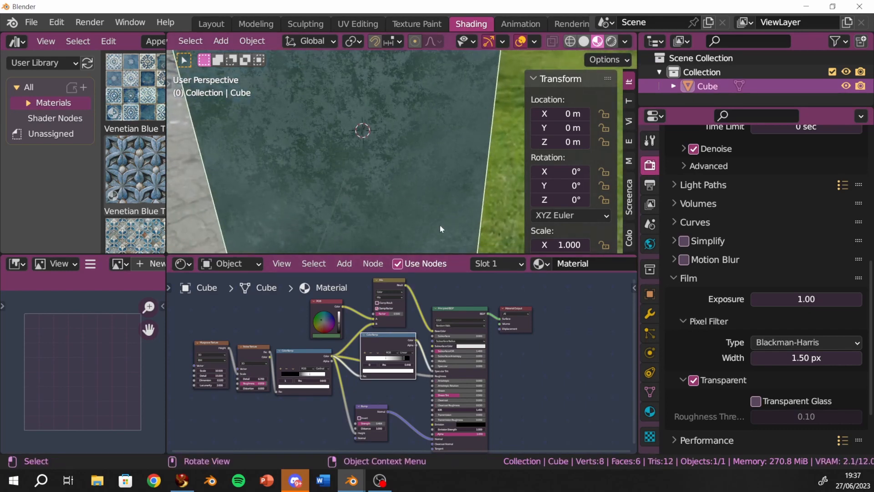
- Display the whole cube in Rendered viewport shading and look over the finished node network
{"action": "scroll", "coordinate": [440, 225], "scroll_direction": "down", "scroll_amount": 5}
{"action": "middle_click_drag", "start_coordinate": [545, 415], "coordinate": [555, 402]}
{"action": "left_click", "coordinate": [612, 42]}
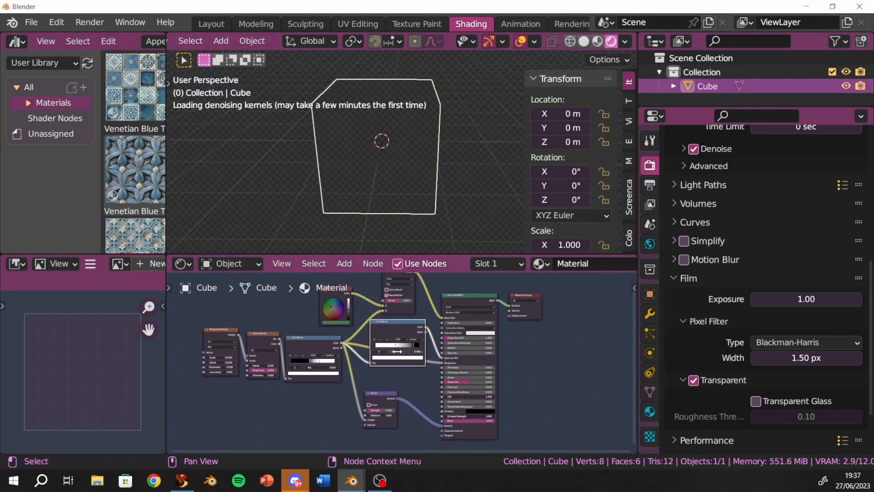
{"action": "scroll", "coordinate": [292, 391], "scroll_direction": "down", "scroll_amount": 3}
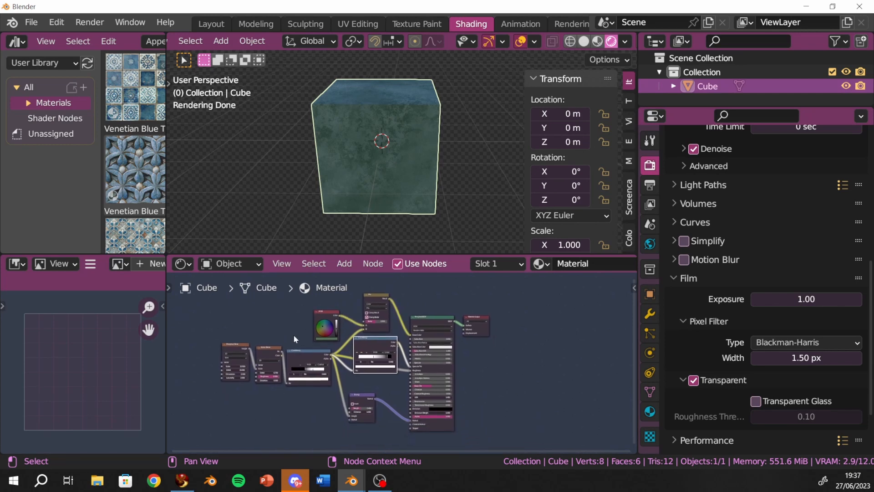
{"action": "scroll", "coordinate": [343, 326], "scroll_direction": "up", "scroll_amount": 1}
{"action": "middle_click_drag", "start_coordinate": [344, 331], "coordinate": [412, 301]}
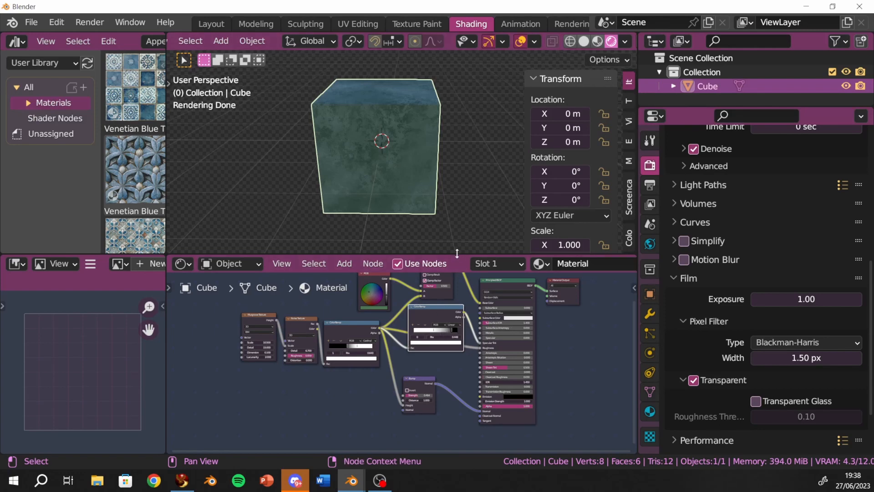
- Enlarge the node editor and delete every node except the Principled BSDF and Material Output
{"action": "left_click_drag", "start_coordinate": [457, 254], "coordinate": [455, 168]}
{"action": "left_click_drag", "start_coordinate": [437, 264], "coordinate": [421, 285]}
{"action": "left_click_drag", "start_coordinate": [224, 263], "coordinate": [455, 410]}
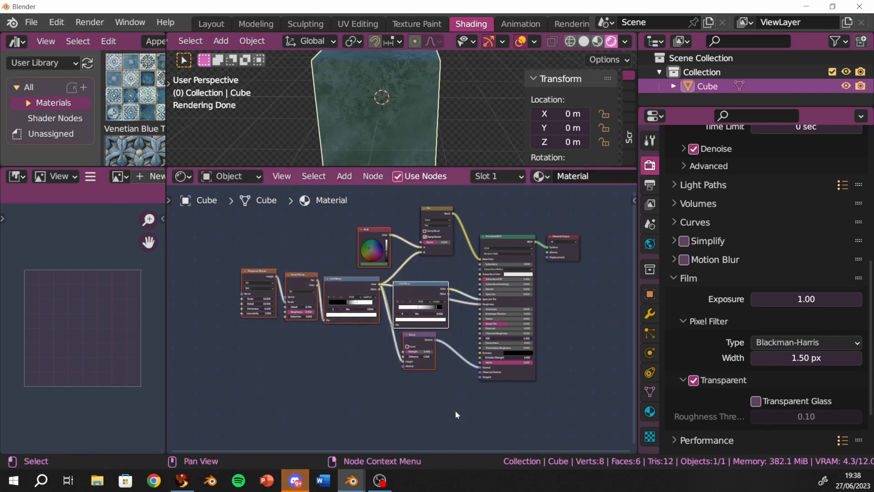
{"action": "key", "text": "x"}
{"action": "middle_click_drag", "start_coordinate": [451, 329], "coordinate": [421, 354]}
{"action": "left_click", "coordinate": [415, 278]}
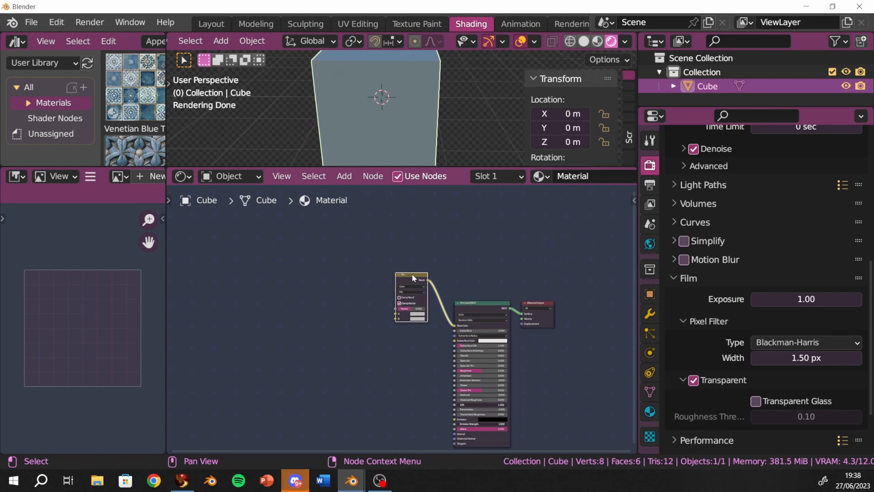
{"action": "key", "text": "x"}
{"action": "scroll", "coordinate": [408, 281], "scroll_direction": "up", "scroll_amount": 4}
{"action": "scroll", "coordinate": [418, 290], "scroll_direction": "up", "scroll_amount": 2}
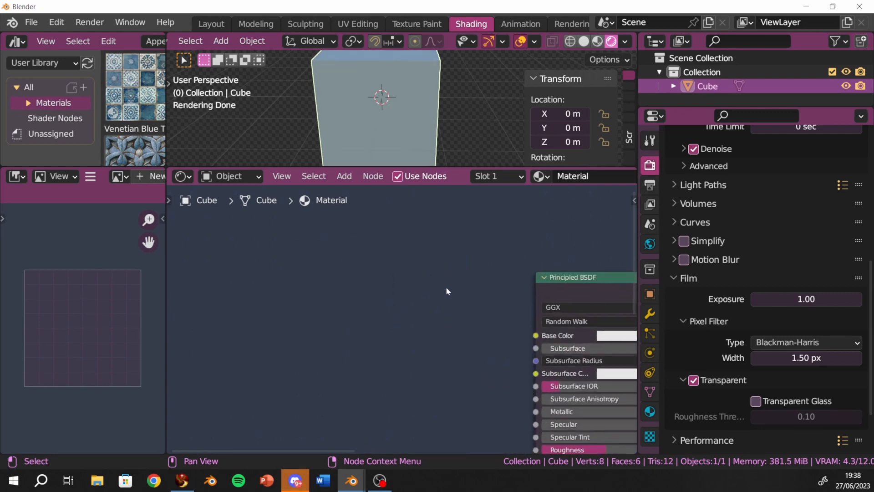
{"action": "middle_click_drag", "start_coordinate": [447, 289], "coordinate": [321, 246]}
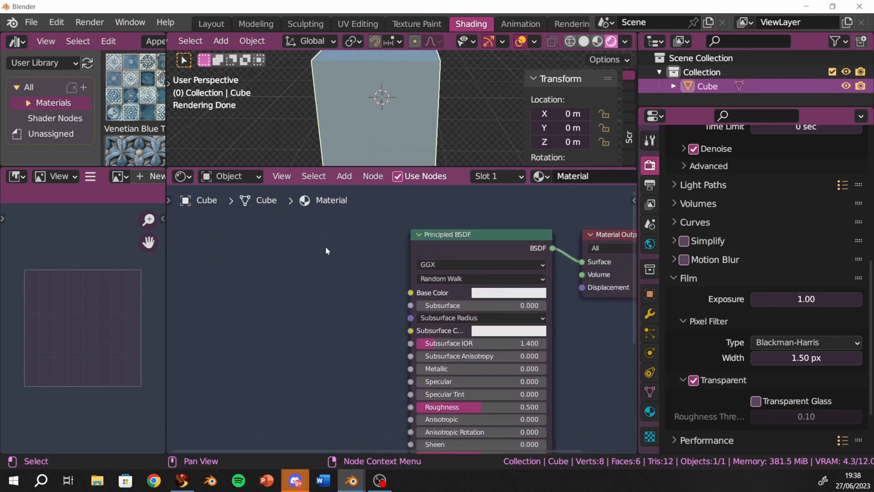
{"action": "scroll", "coordinate": [324, 250], "scroll_direction": "up", "scroll_amount": 1}
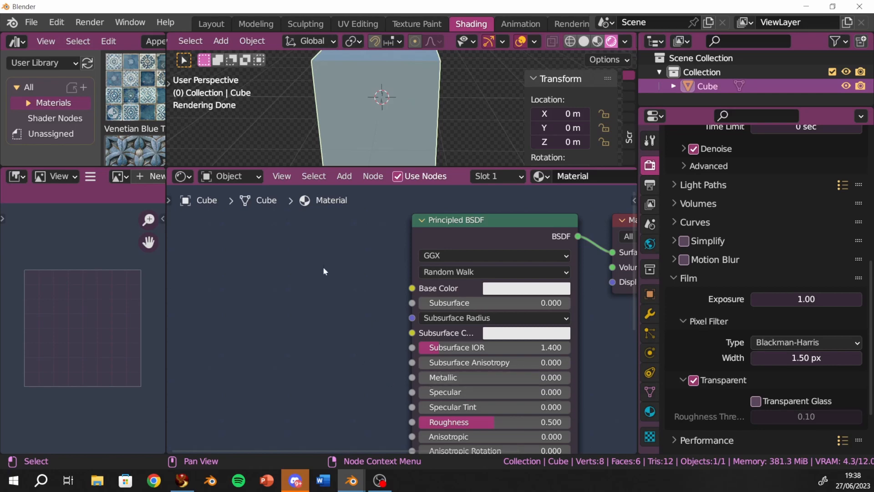
- Set the Principled BSDF's Metallic to 1.000 and add an RGB input node in front of it
{"action": "middle_click_drag", "start_coordinate": [305, 271], "coordinate": [305, 254]}
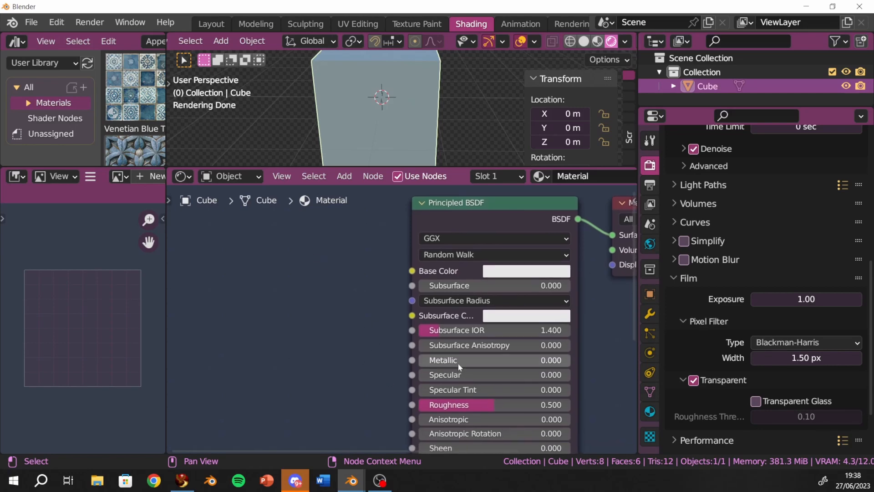
{"action": "left_click_drag", "start_coordinate": [425, 363], "coordinate": [570, 360]}
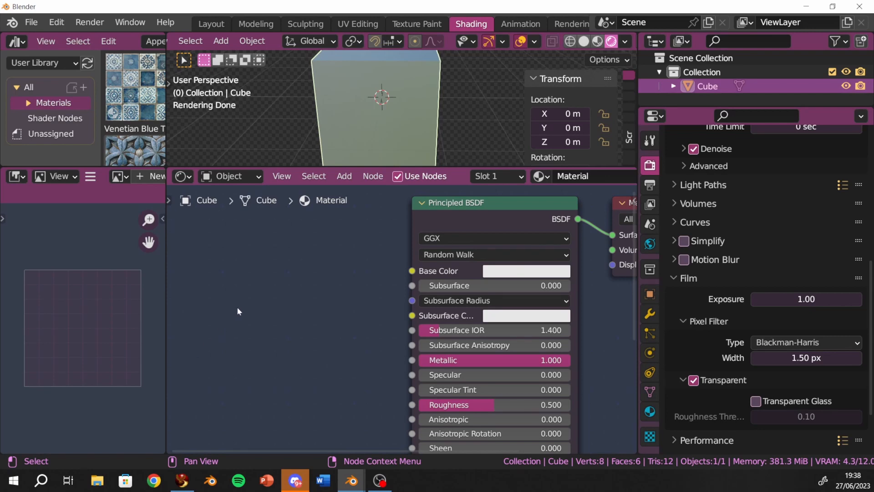
{"action": "middle_click_drag", "start_coordinate": [237, 307], "coordinate": [278, 303]}
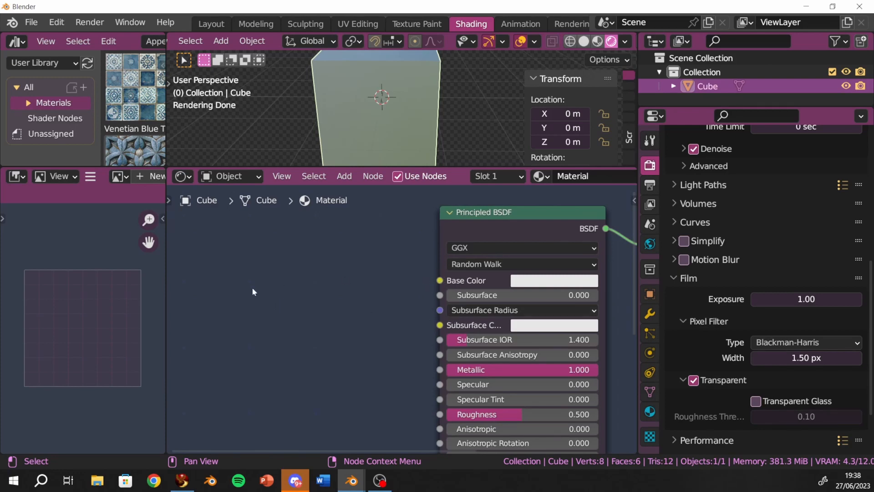
{"action": "key", "text": "shift+a"}
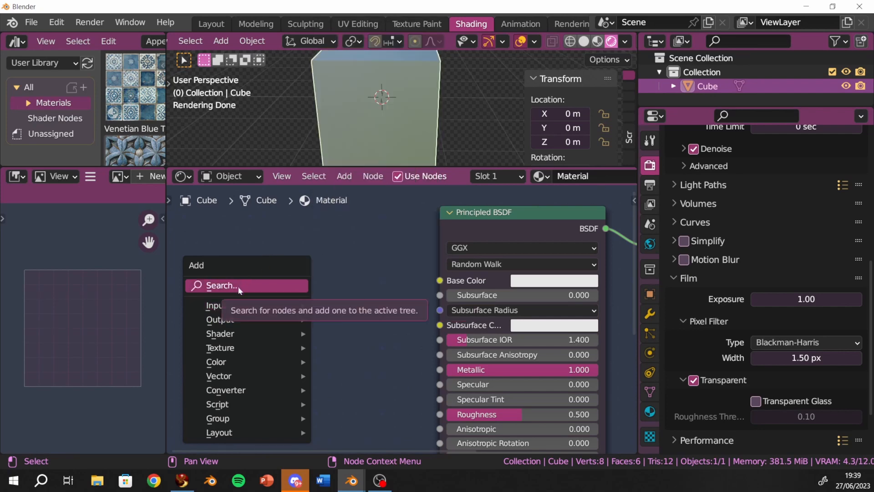
{"action": "mouse_move", "coordinate": [232, 313]}
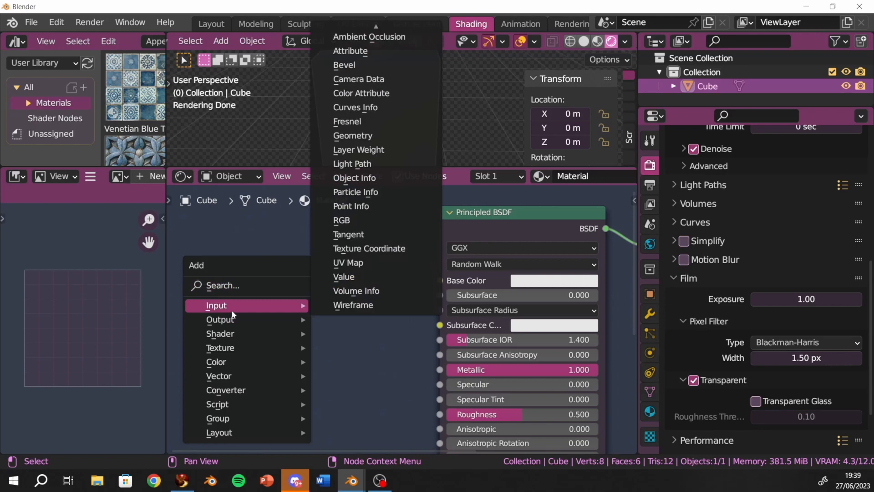
{"action": "left_click", "coordinate": [349, 223]}
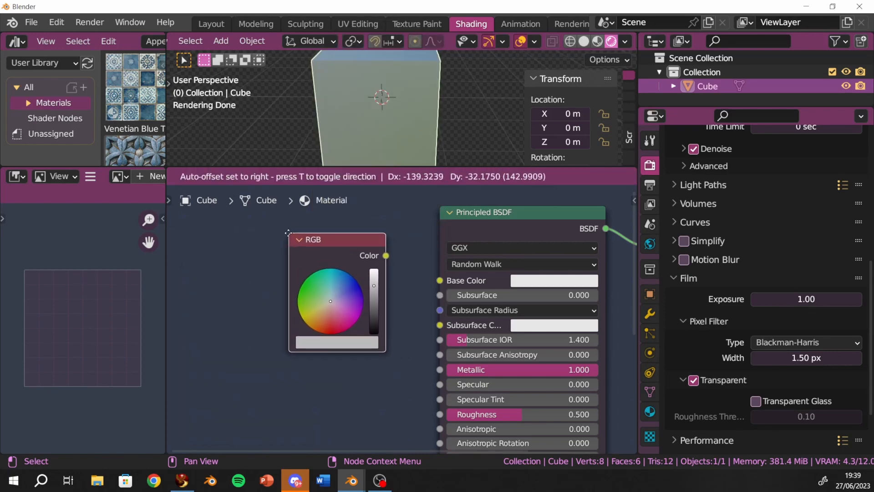
{"action": "left_click", "coordinate": [281, 229]}
- Set the RGB node's colour to the hex value B2932D
{"action": "left_click", "coordinate": [298, 342]}
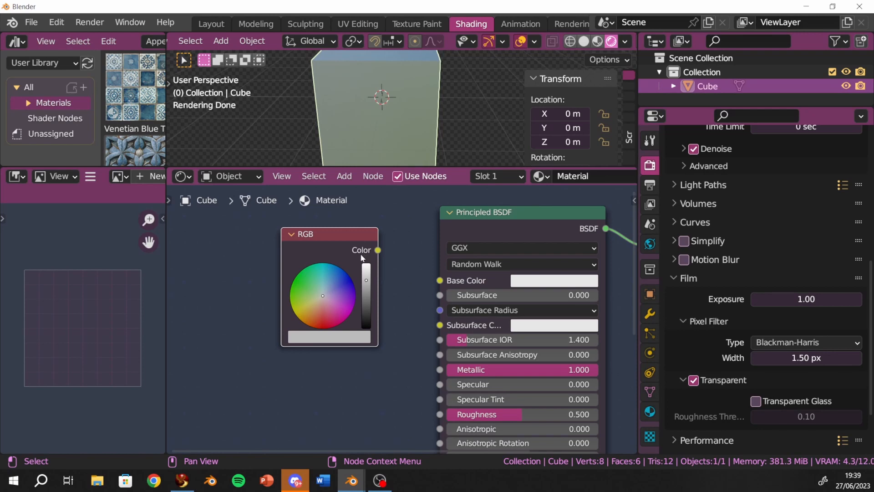
{"action": "left_click", "coordinate": [313, 338]}
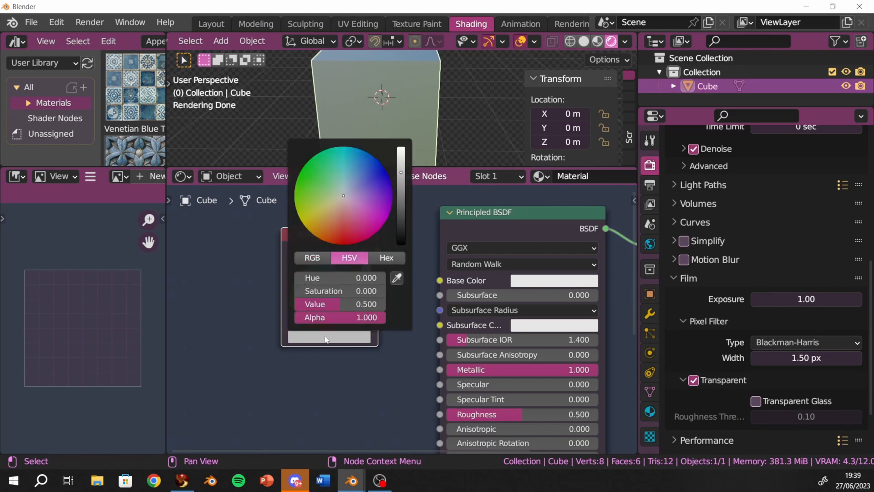
{"action": "left_click", "coordinate": [387, 258]}
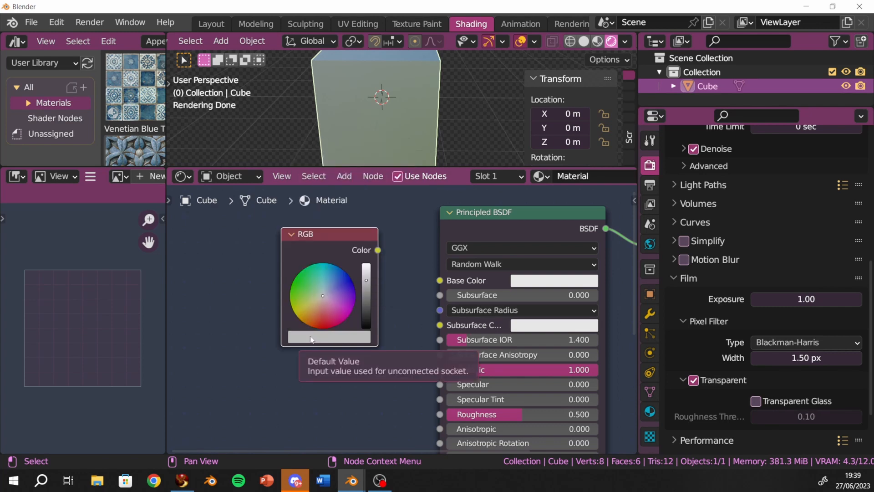
{"action": "left_click", "coordinate": [310, 340]}
{"action": "left_click", "coordinate": [309, 340]}
{"action": "left_click", "coordinate": [307, 340]}
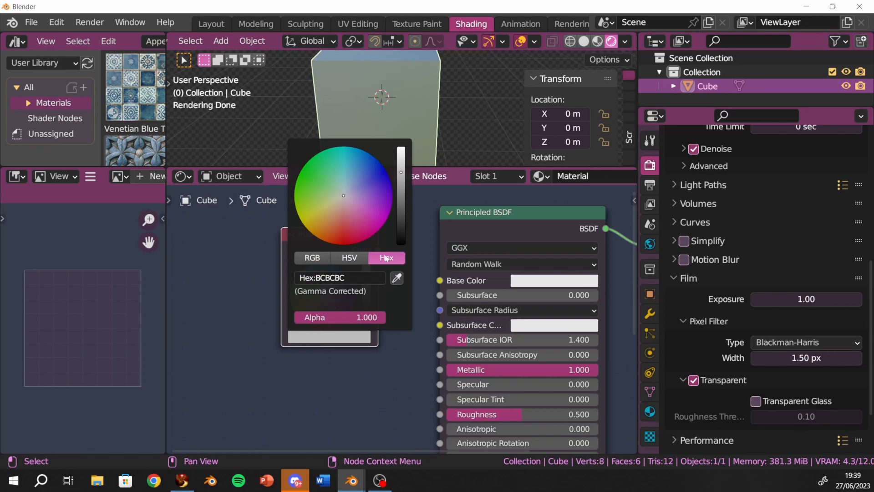
{"action": "left_click", "coordinate": [343, 278]}
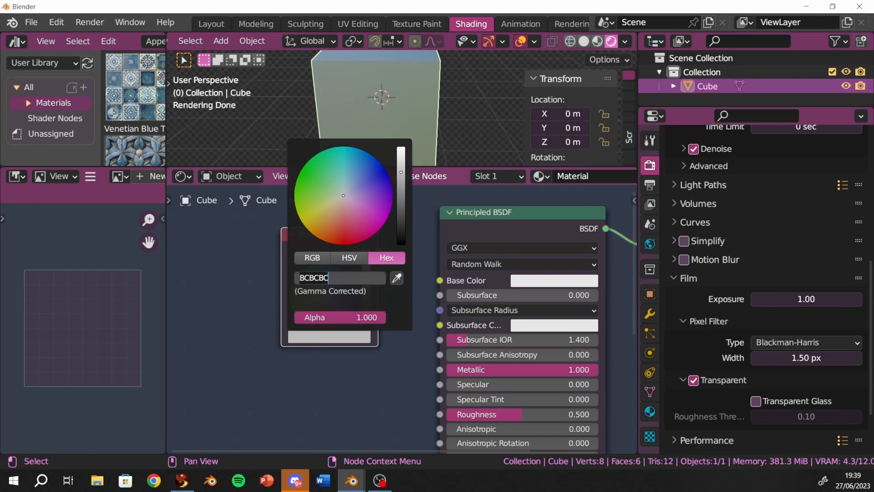
{"action": "type", "text": "B2932D"}
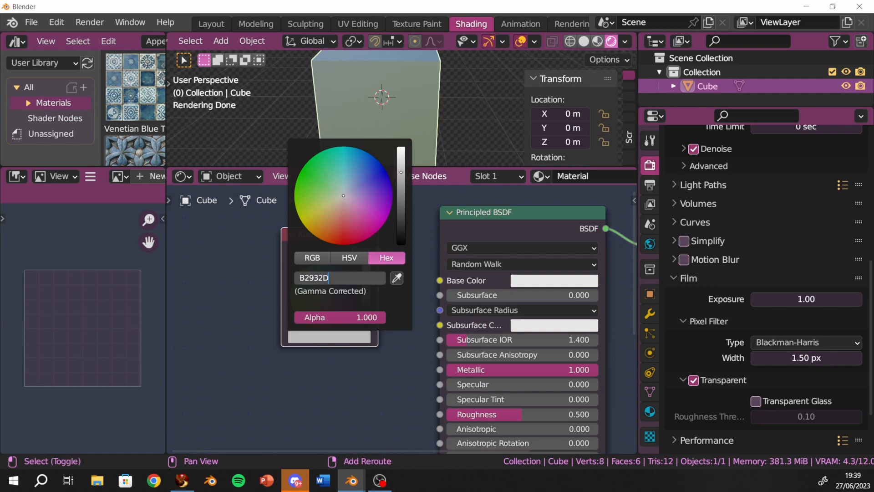
{"action": "key", "text": "Return"}
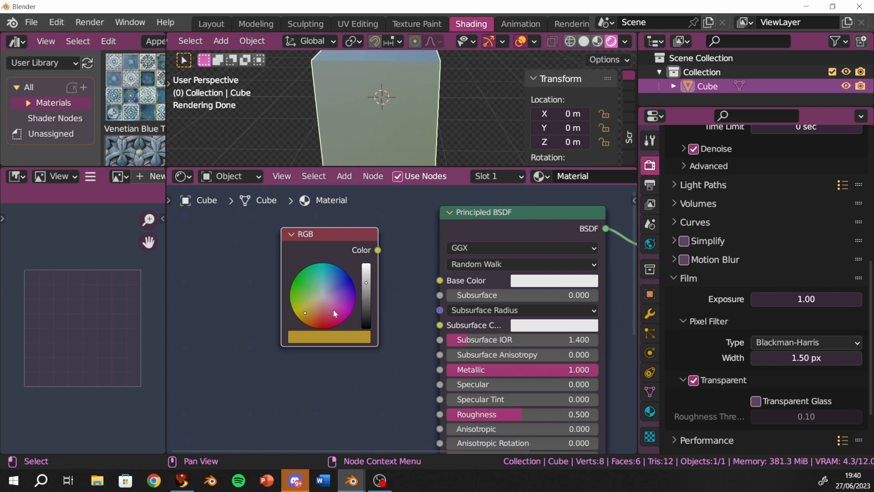
- Check the RGB node's colour as separate red, green and blue values, then return the colour display to Hex
{"action": "left_click", "coordinate": [331, 343]}
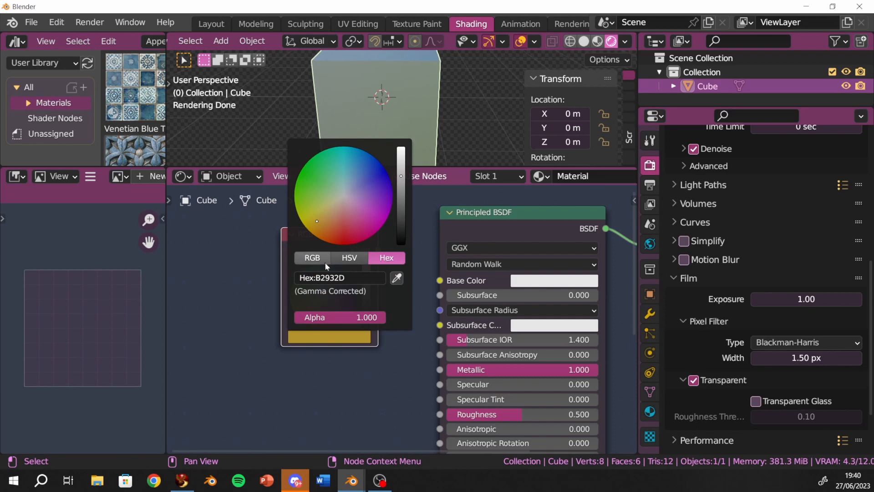
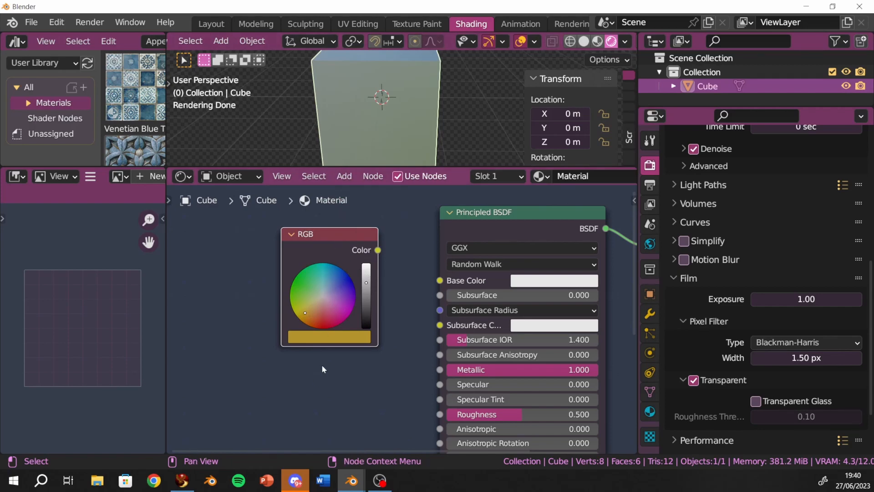
{"action": "left_click", "coordinate": [318, 341]}
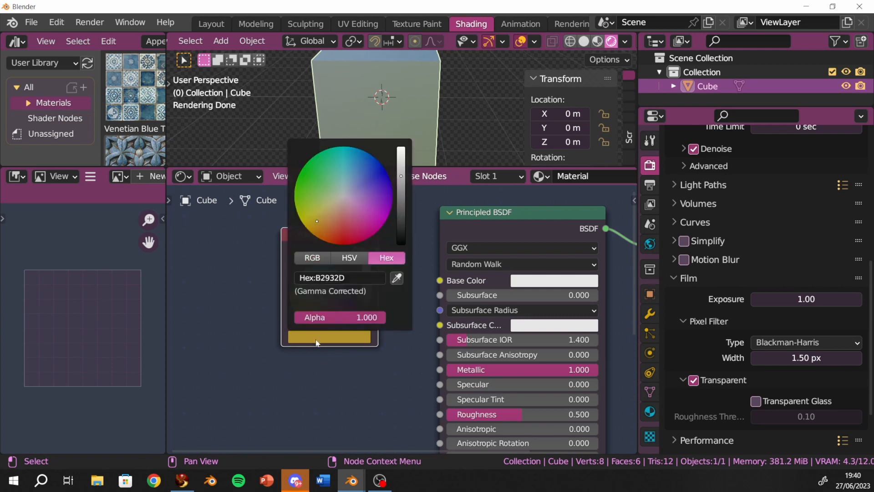
{"action": "left_click", "coordinate": [308, 260]}
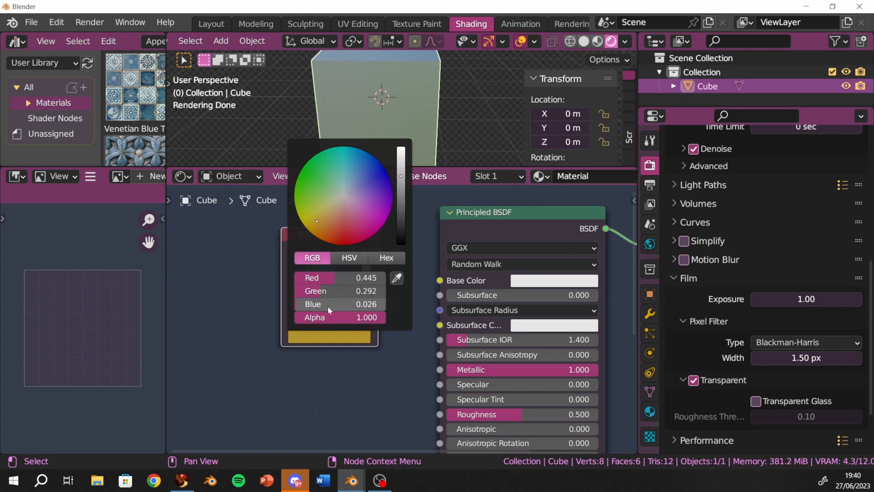
{"action": "left_click", "coordinate": [391, 264]}
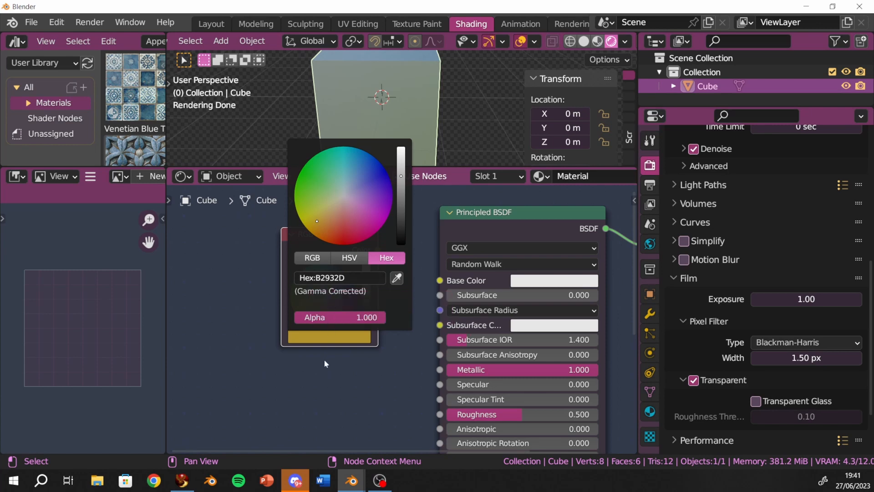
- Connect the RGB node's Color to the Principled BSDF's Base Color and enlarge the 3D viewport to view the cube
{"action": "scroll", "coordinate": [407, 269], "scroll_direction": "down", "scroll_amount": 2}
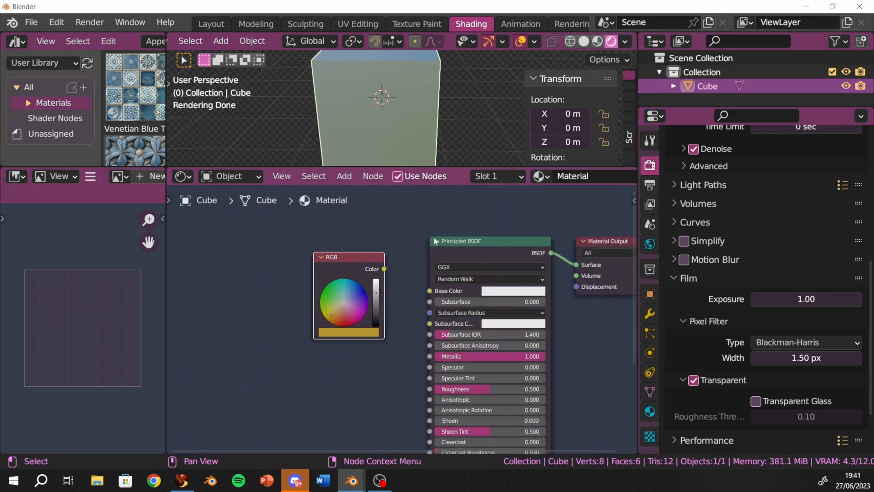
{"action": "left_click_drag", "start_coordinate": [384, 269], "coordinate": [398, 267]}
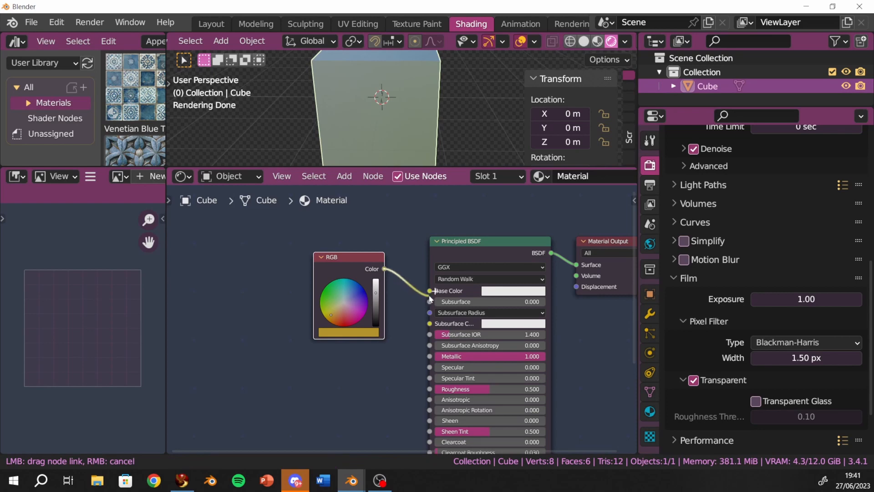
{"action": "left_click_drag", "start_coordinate": [431, 298], "coordinate": [430, 291]}
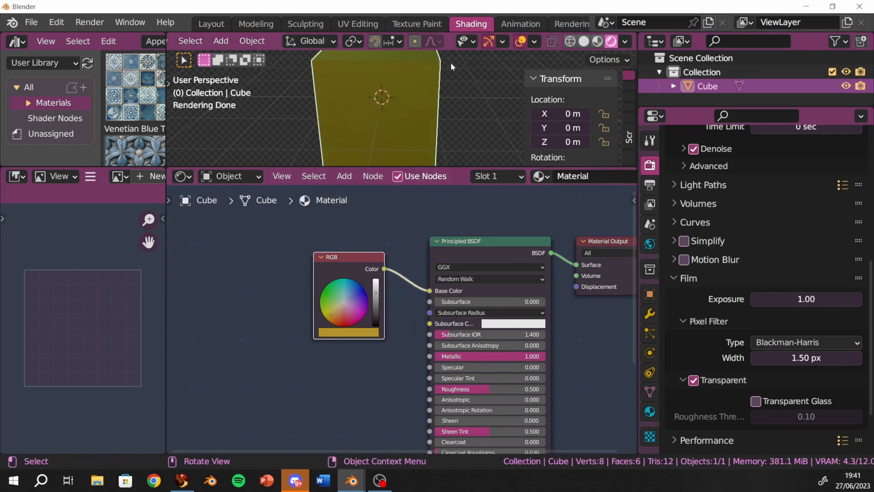
{"action": "scroll", "coordinate": [382, 126], "scroll_direction": "up", "scroll_amount": 3}
{"action": "middle_click_drag", "start_coordinate": [382, 125], "coordinate": [337, 139]}
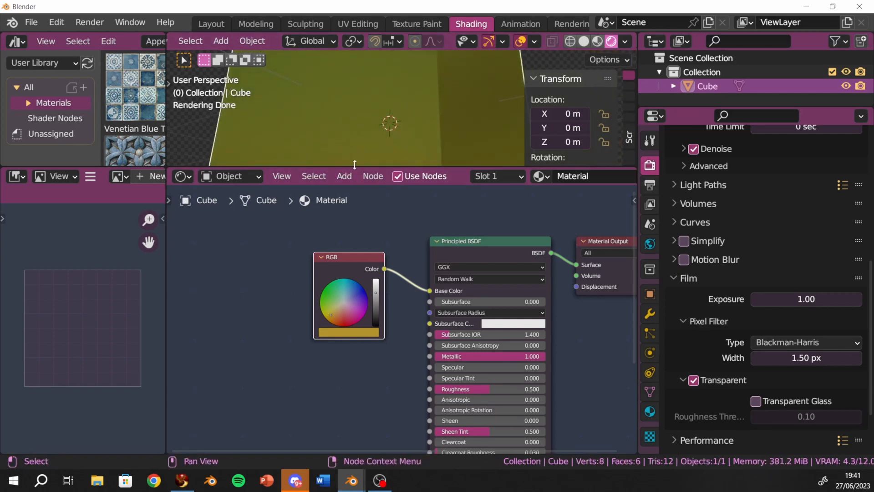
{"action": "left_click_drag", "start_coordinate": [355, 164], "coordinate": [357, 319]}
{"action": "middle_click_drag", "start_coordinate": [367, 222], "coordinate": [484, 270]}
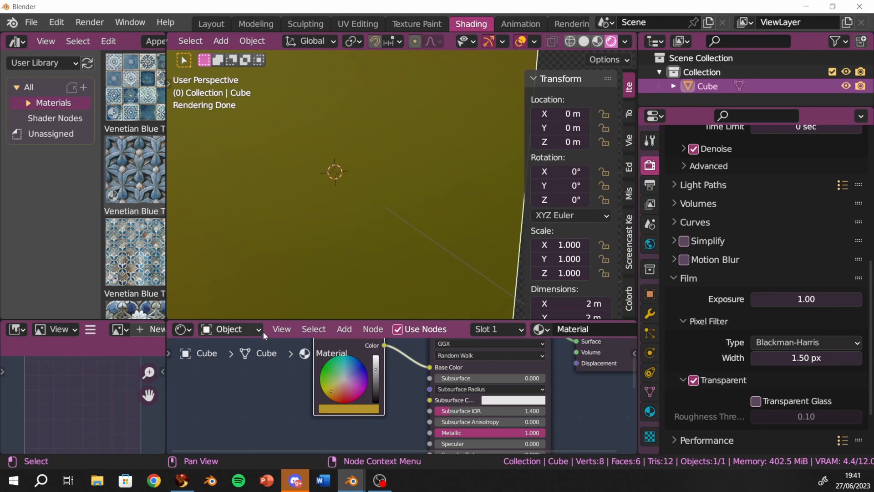
- Switch the node editor to the World shader and load Warehouse-with-lights.jpg as the environment texture image
{"action": "left_click", "coordinate": [262, 331]}
{"action": "left_click", "coordinate": [230, 359]}
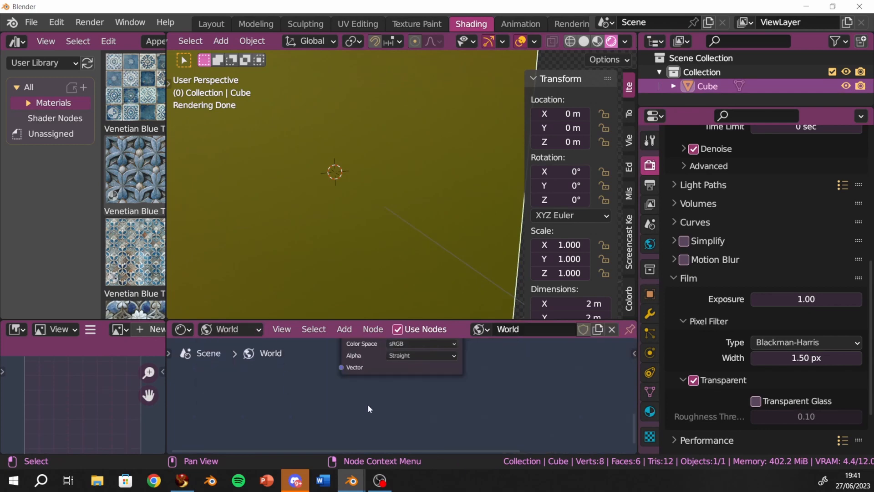
{"action": "scroll", "coordinate": [368, 406], "scroll_direction": "down", "scroll_amount": 12}
{"action": "middle_click_drag", "start_coordinate": [320, 389], "coordinate": [241, 352]}
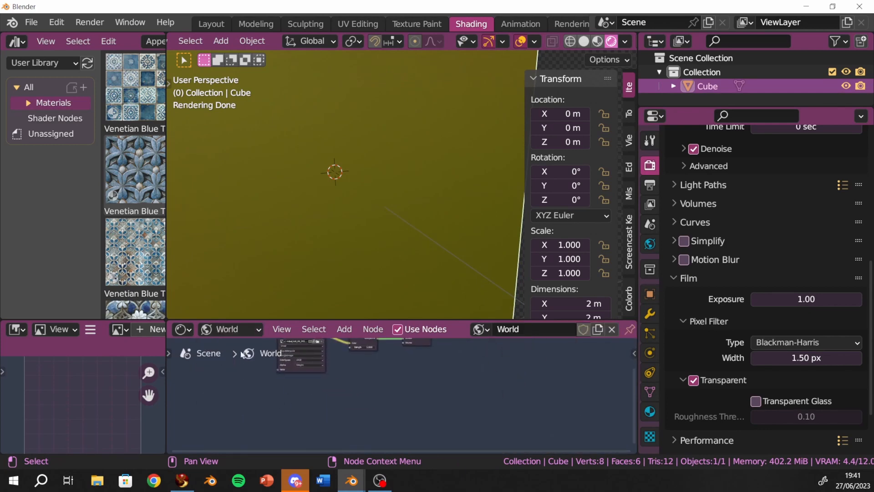
{"action": "scroll", "coordinate": [373, 181], "scroll_direction": "down", "scroll_amount": 4}
{"action": "middle_click_drag", "start_coordinate": [382, 184], "coordinate": [403, 203]}
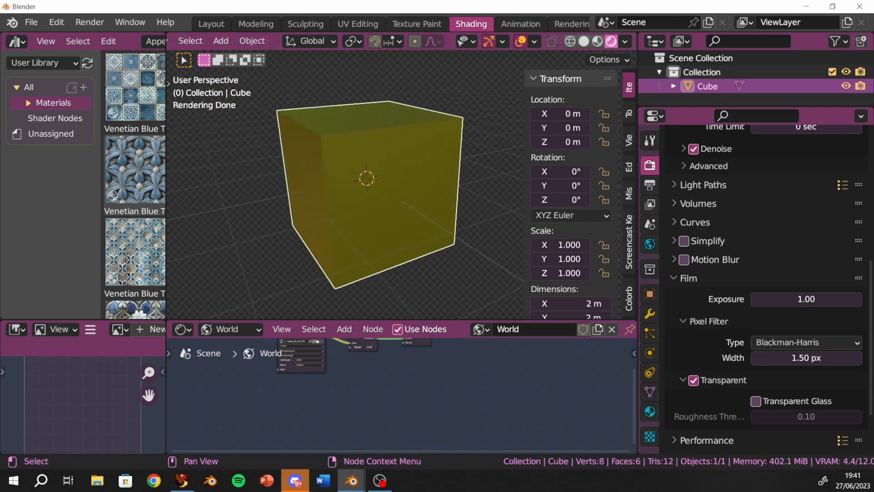
{"action": "middle_click_drag", "start_coordinate": [348, 385], "coordinate": [450, 437]}
{"action": "scroll", "coordinate": [440, 412], "scroll_direction": "up", "scroll_amount": 5}
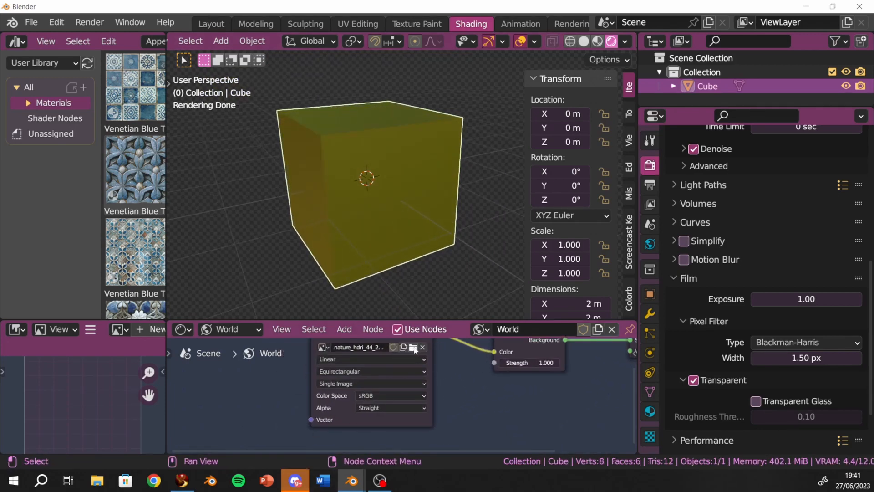
{"action": "left_click", "coordinate": [414, 348]}
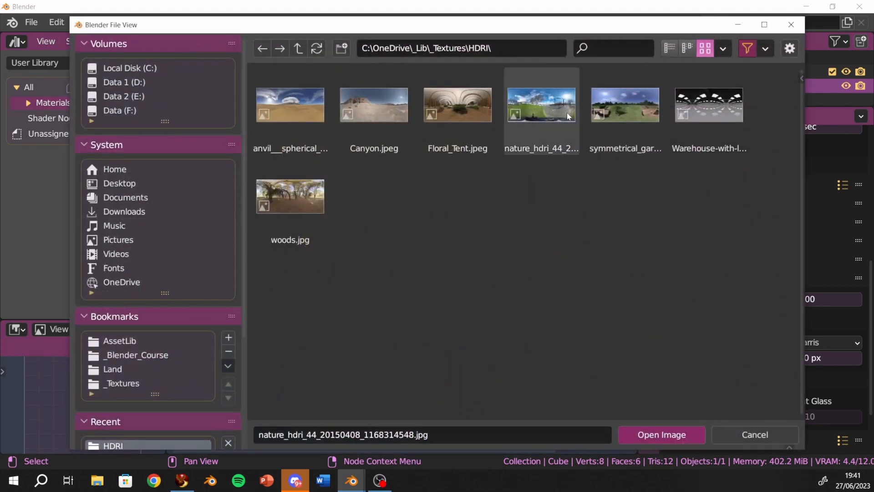
{"action": "left_click", "coordinate": [709, 111]}
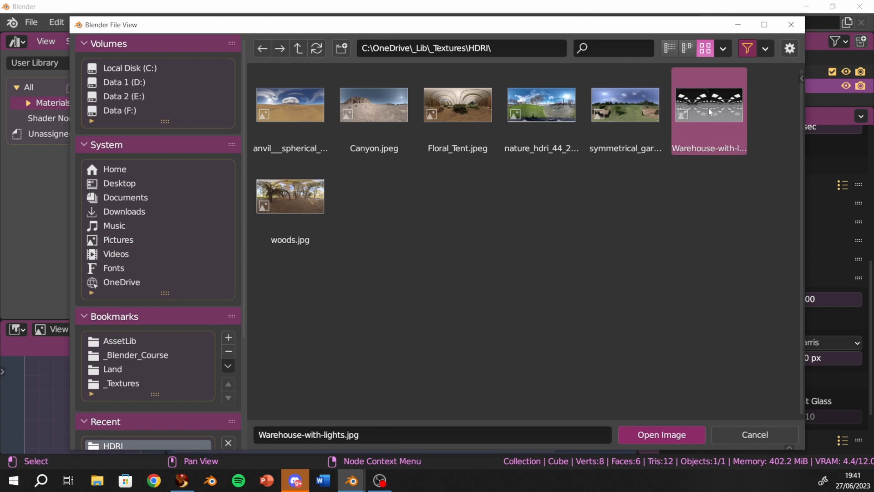
{"action": "double_click", "coordinate": [709, 108]}
- View the cube from other angles under the warehouse lighting and enlarge the node editor around the world nodes
{"action": "middle_click_drag", "start_coordinate": [390, 189], "coordinate": [281, 174]}
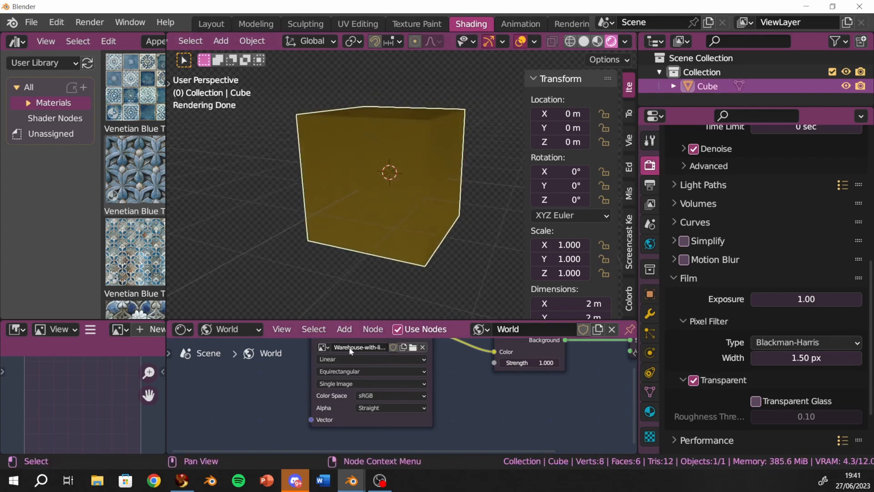
{"action": "middle_click_drag", "start_coordinate": [433, 291], "coordinate": [380, 315]}
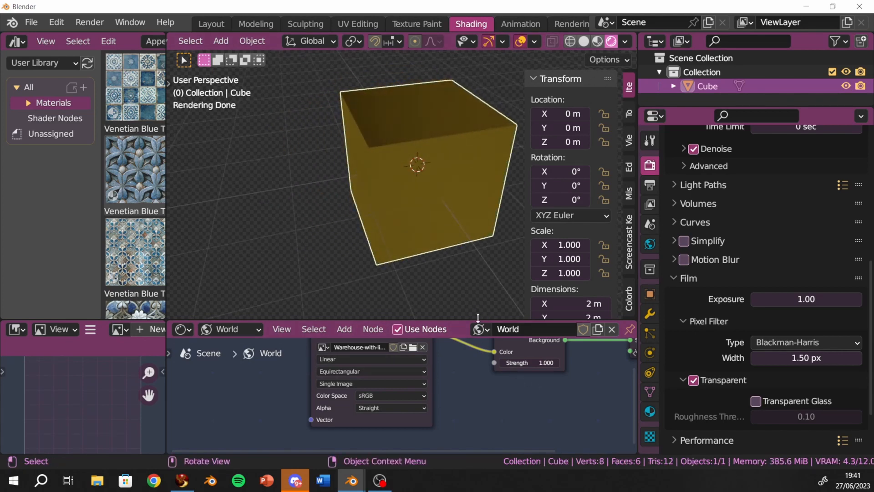
{"action": "left_click_drag", "start_coordinate": [477, 319], "coordinate": [455, 222]}
{"action": "middle_click_drag", "start_coordinate": [451, 271], "coordinate": [407, 291]}
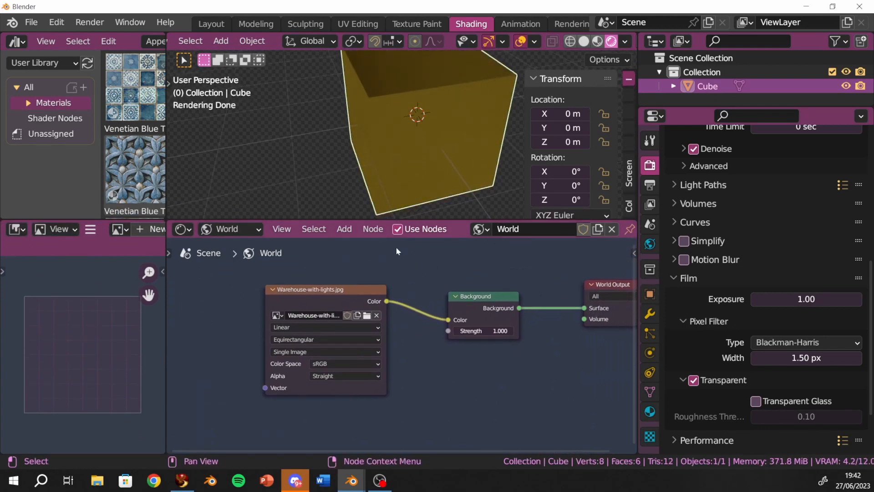
- Return the node editor to the cube's Object material and move the RGB node lower and farther from the Principled BSDF
{"action": "left_click", "coordinate": [259, 229]}
{"action": "left_click", "coordinate": [251, 246]}
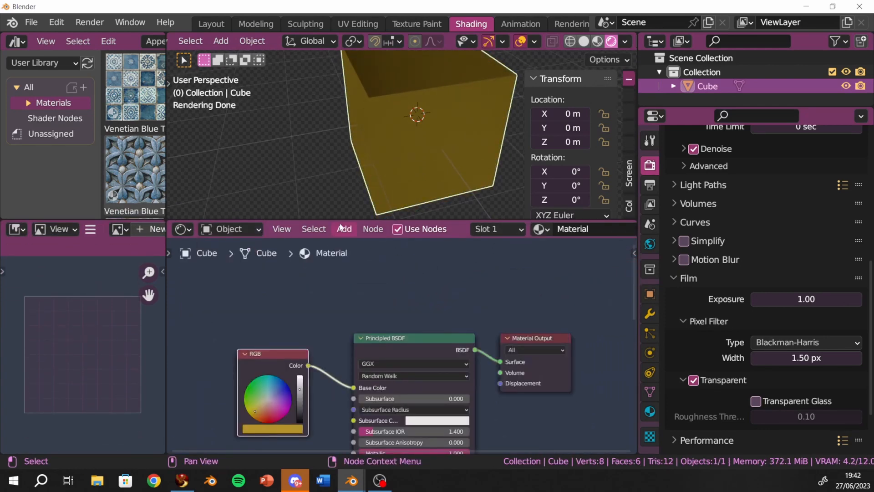
{"action": "middle_click_drag", "start_coordinate": [367, 296], "coordinate": [405, 253]}
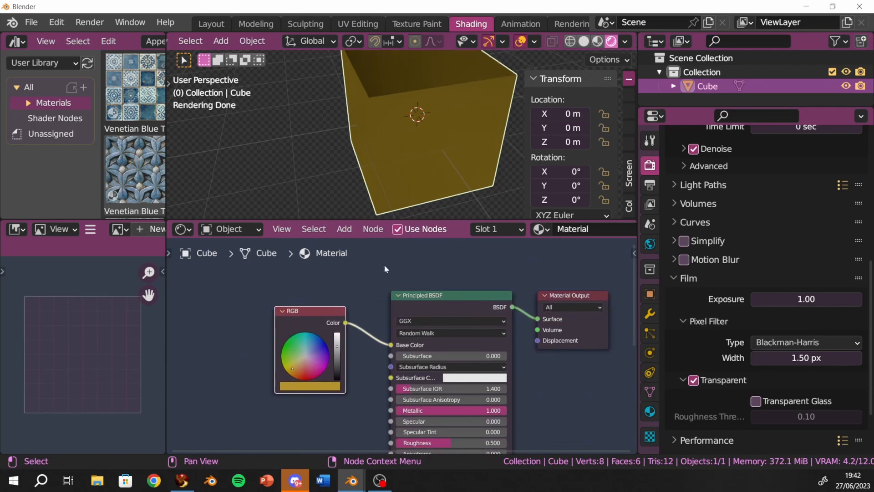
{"action": "left_click_drag", "start_coordinate": [331, 315], "coordinate": [283, 363]}
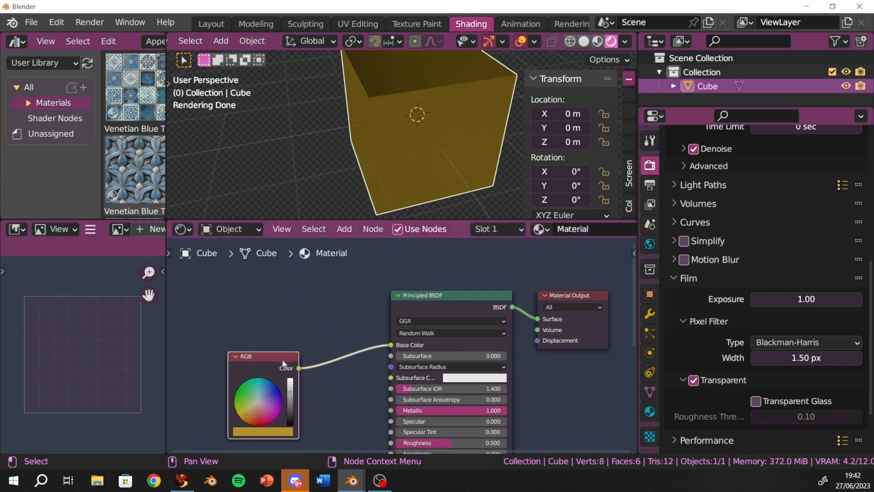
- Add a ColorRamp node to the cube's material and place it just above the RGB node
{"action": "left_click", "coordinate": [287, 307]}
{"action": "middle_click_drag", "start_coordinate": [287, 307], "coordinate": [326, 313]}
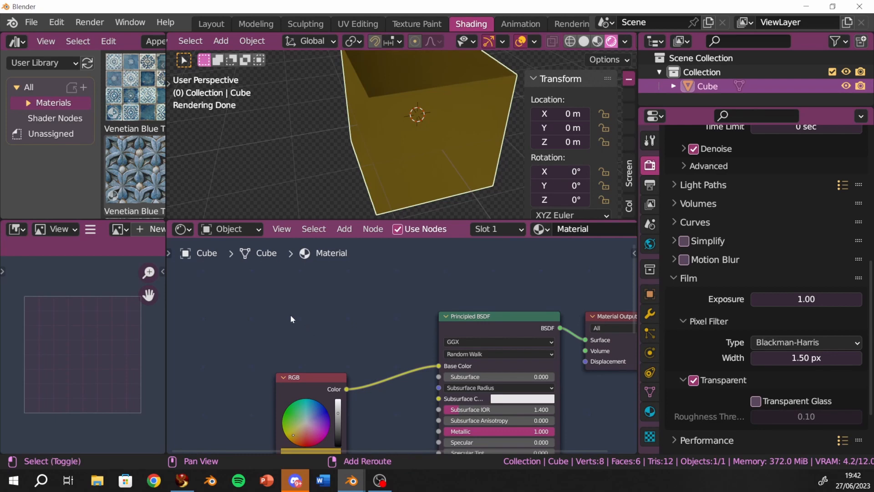
{"action": "key", "text": "shift+a"}
{"action": "mouse_move", "coordinate": [261, 317]}
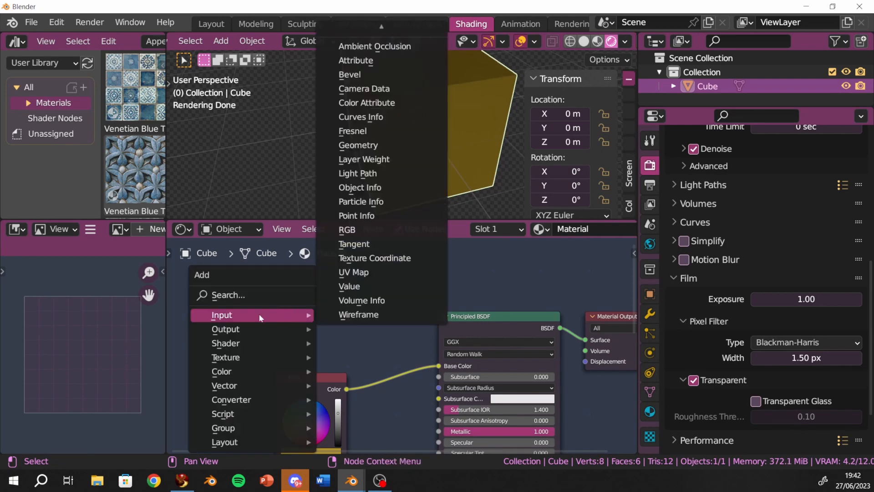
{"action": "left_click", "coordinate": [228, 295]}
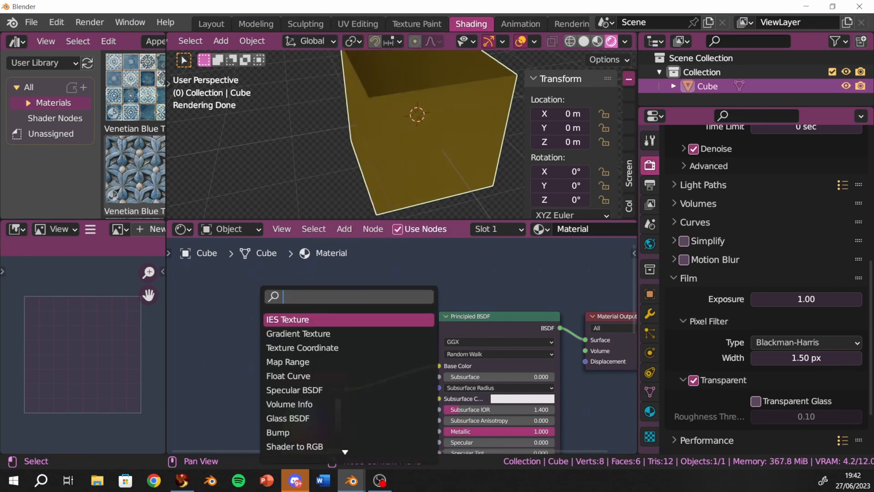
{"action": "type", "text": "color"}
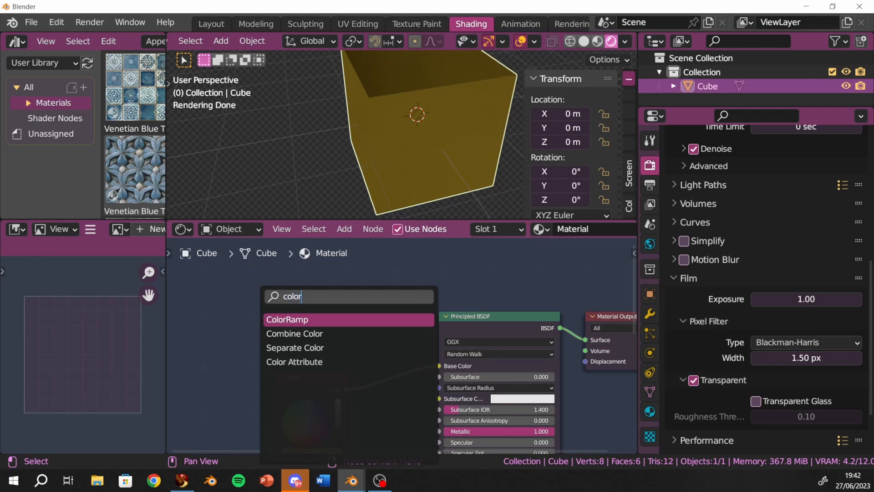
{"action": "key", "text": "Return"}
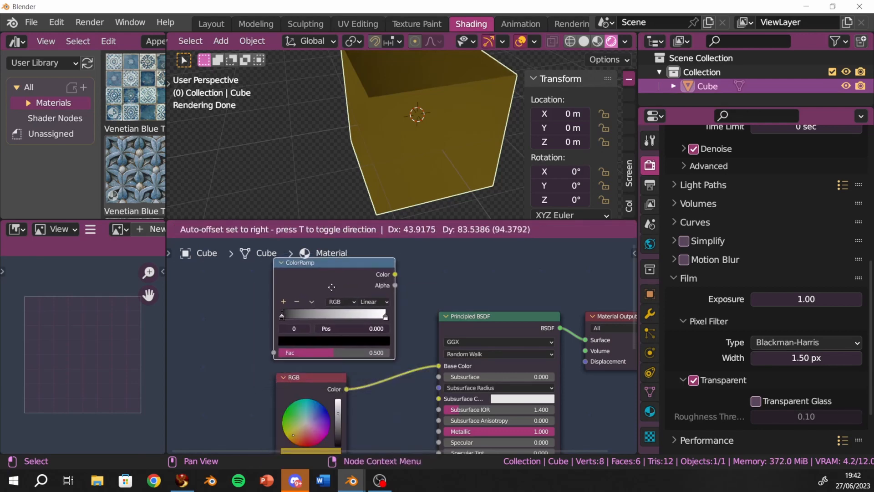
{"action": "left_click", "coordinate": [313, 327]}
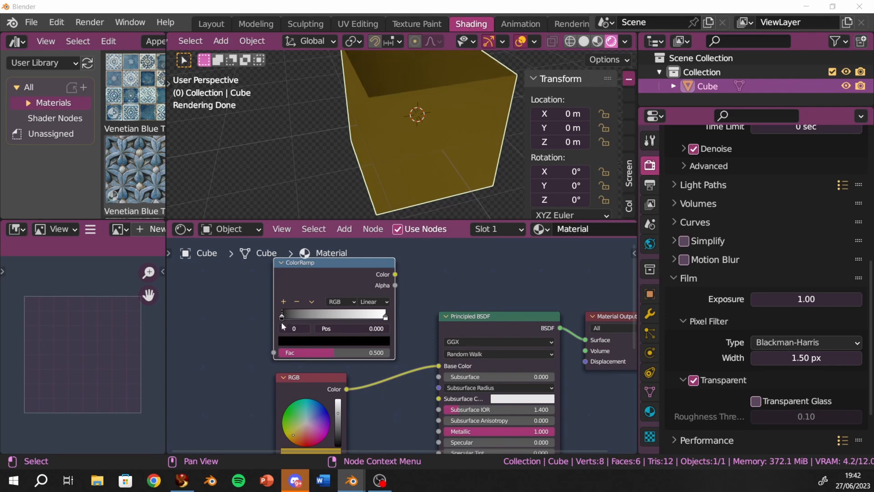
- Open the color of the ColorRamp's black stop for editing
{"action": "left_click", "coordinate": [287, 345]}
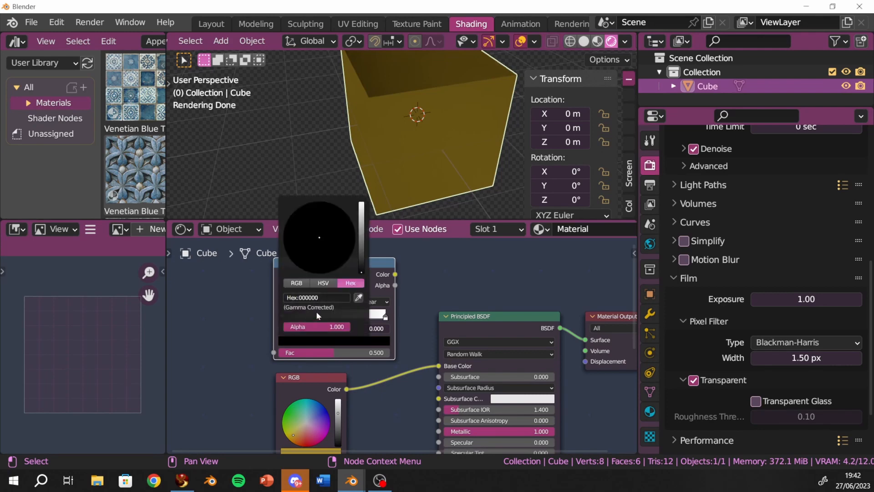
- Set the ColorRamp's first colour stop to hex B2932D
{"action": "left_click", "coordinate": [313, 297]}
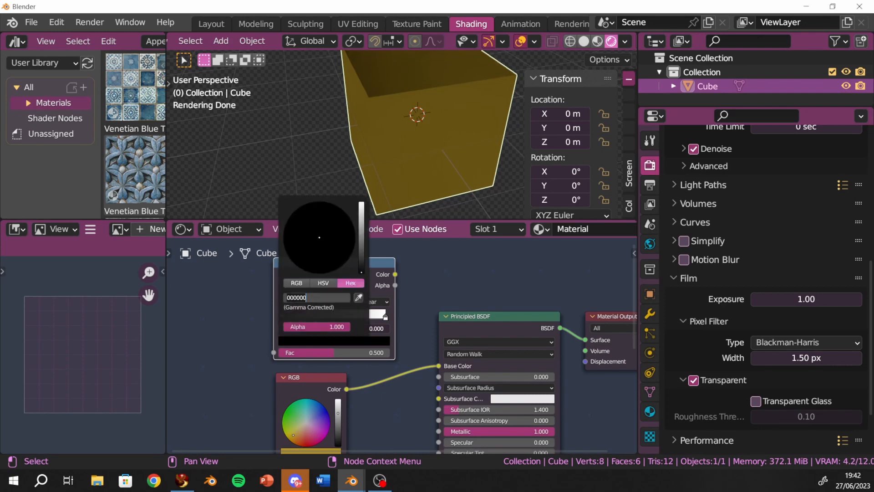
{"action": "type", "text": "B2932d"}
{"action": "key", "text": "Return"}
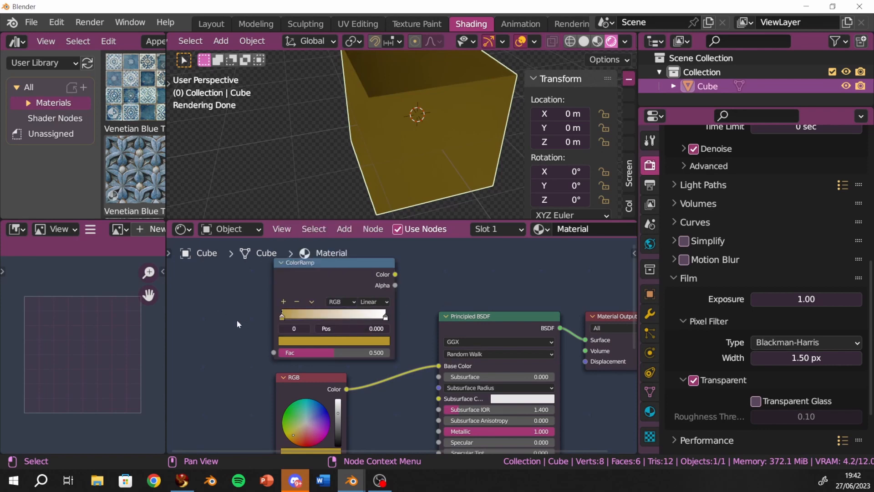
- Add a Layer Weight node beside the ColorRamp and connect its Facing output to the ramp's Fac input
{"action": "middle_click_drag", "start_coordinate": [242, 311], "coordinate": [291, 322]}
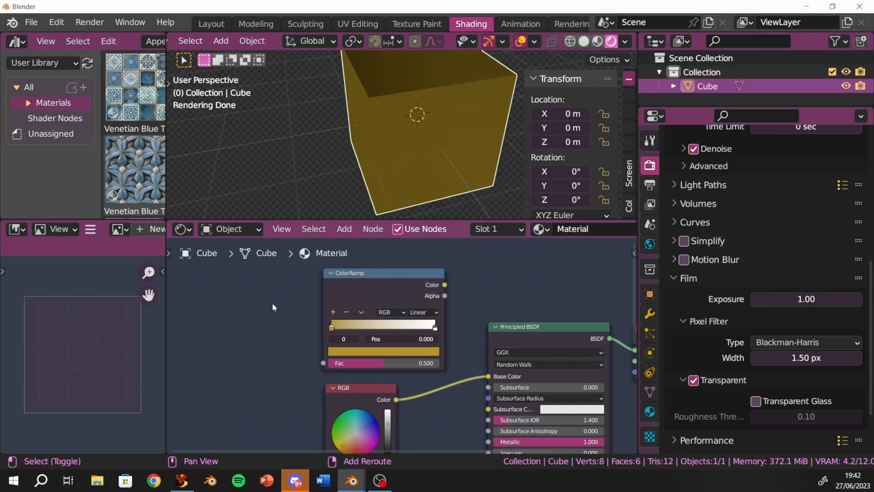
{"action": "key", "text": "shift+a"}
{"action": "left_click", "coordinate": [229, 305]}
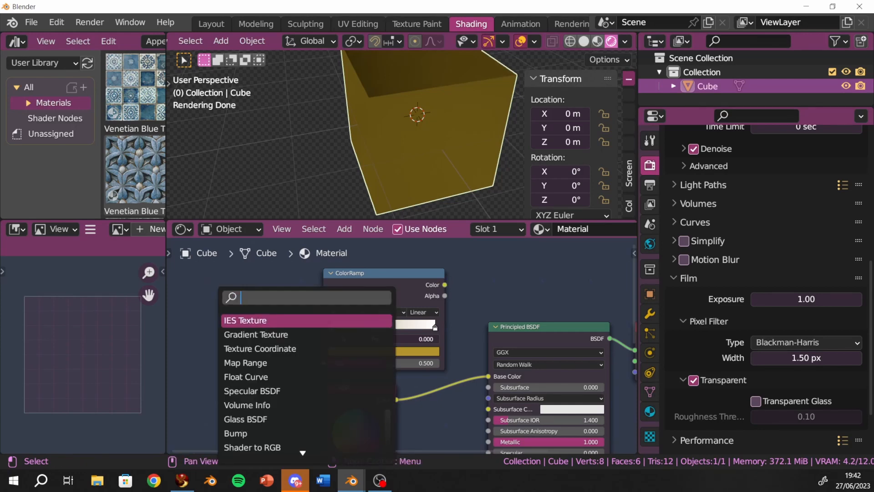
{"action": "type", "text": "la"}
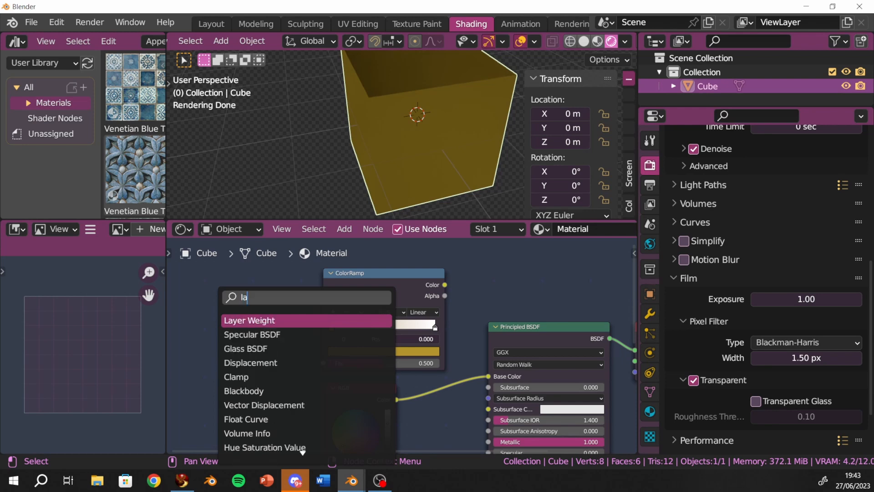
{"action": "key", "text": "Return"}
{"action": "left_click", "coordinate": [249, 310]}
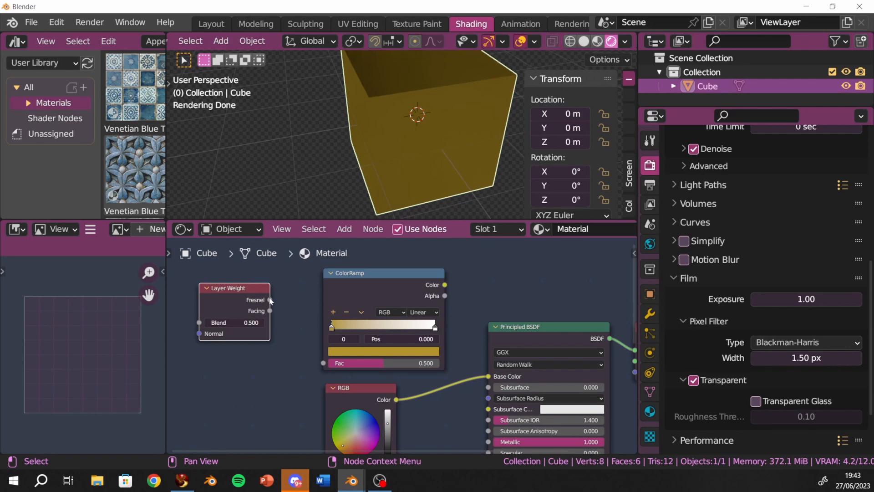
{"action": "left_click_drag", "start_coordinate": [270, 311], "coordinate": [325, 366]}
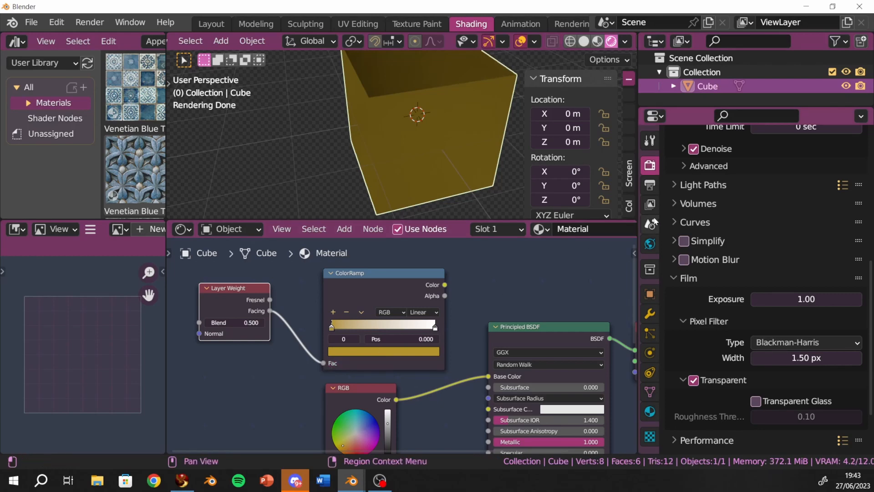
- Set the ColorRamp's second colour stop to black, hex 000000
{"action": "left_click", "coordinate": [435, 327]}
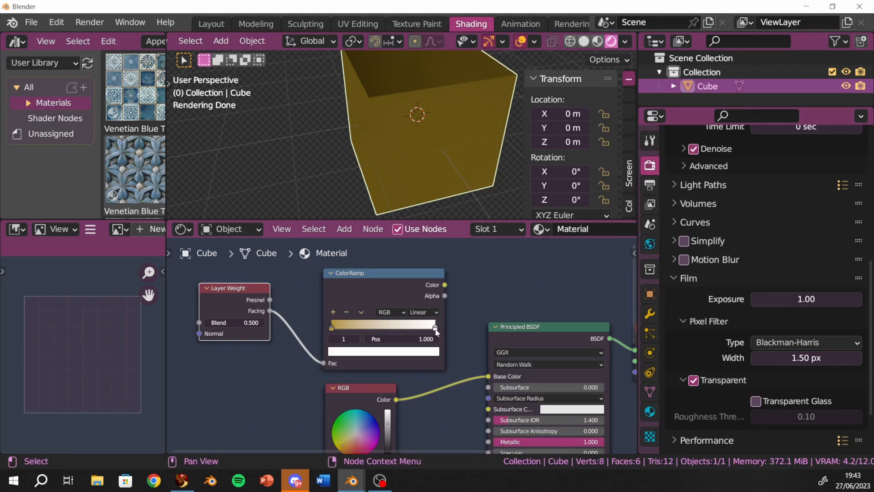
{"action": "left_click", "coordinate": [435, 329]}
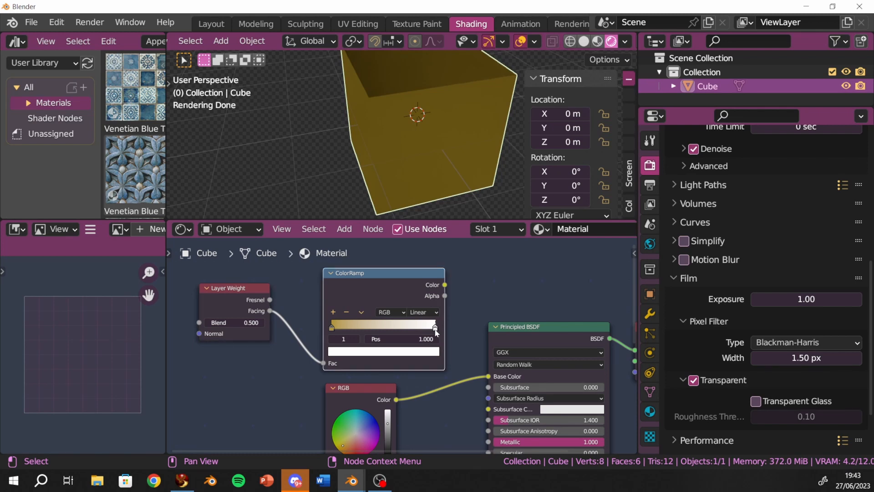
{"action": "left_click", "coordinate": [397, 356]}
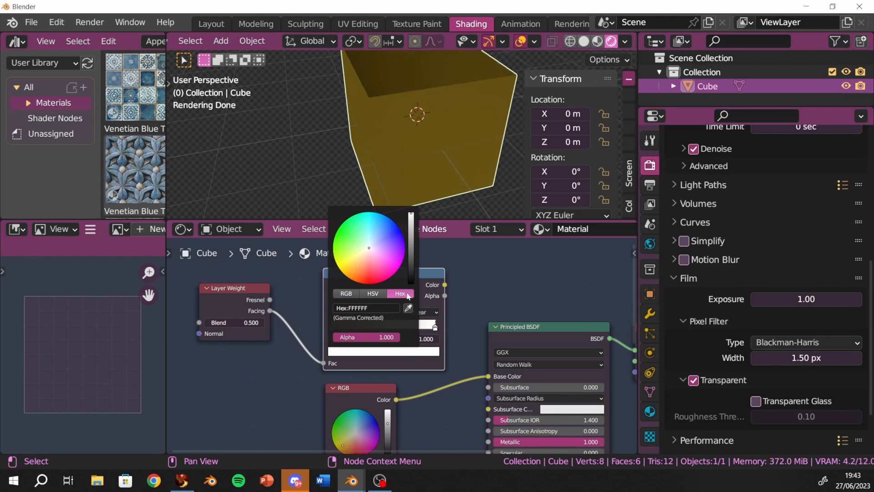
{"action": "left_click", "coordinate": [364, 308]}
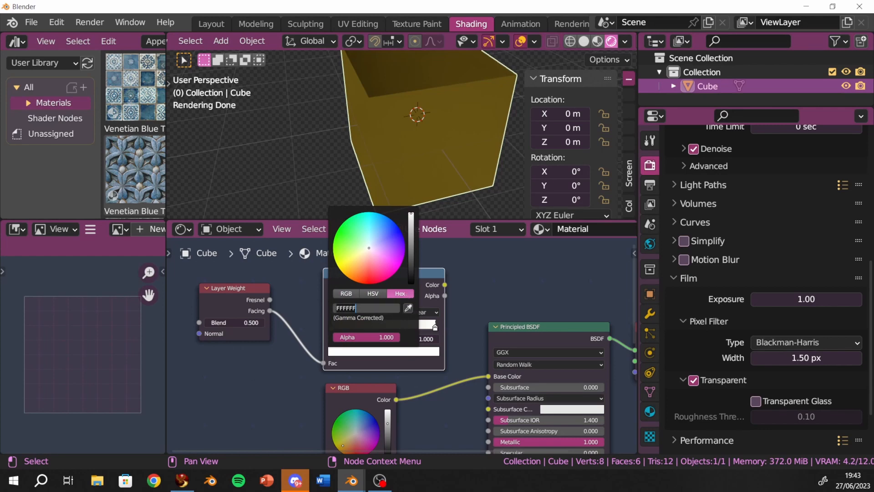
{"action": "type", "text": "000000"}
{"action": "key", "text": "Return"}
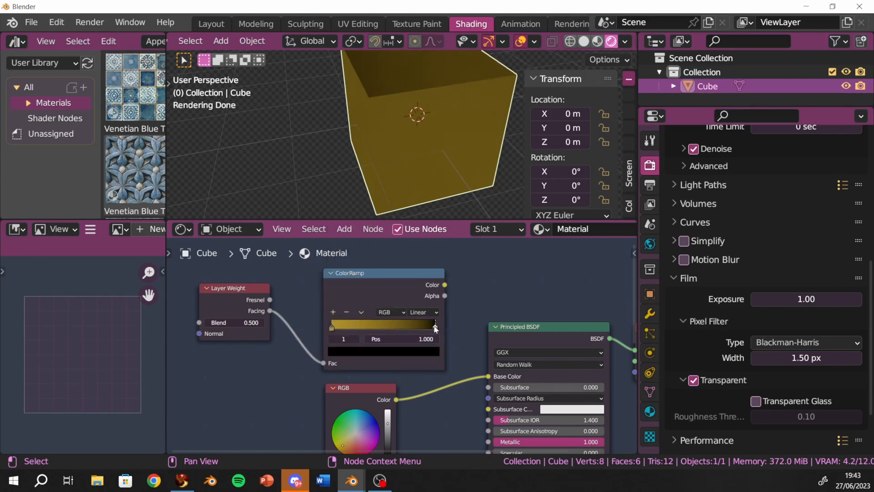
- Move the black stop to about 0.911, connect the ColorRamp's Color to the Principled BSDF's Base Color, and bring the Layer Weight node closer
{"action": "left_click_drag", "start_coordinate": [434, 328], "coordinate": [426, 327]}
{"action": "left_click_drag", "start_coordinate": [445, 286], "coordinate": [485, 380]}
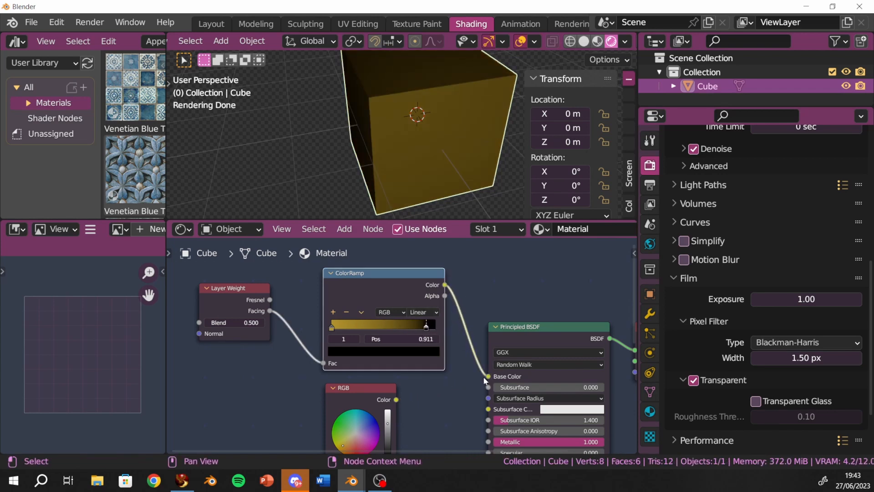
{"action": "middle_click_drag", "start_coordinate": [472, 146], "coordinate": [244, 309]}
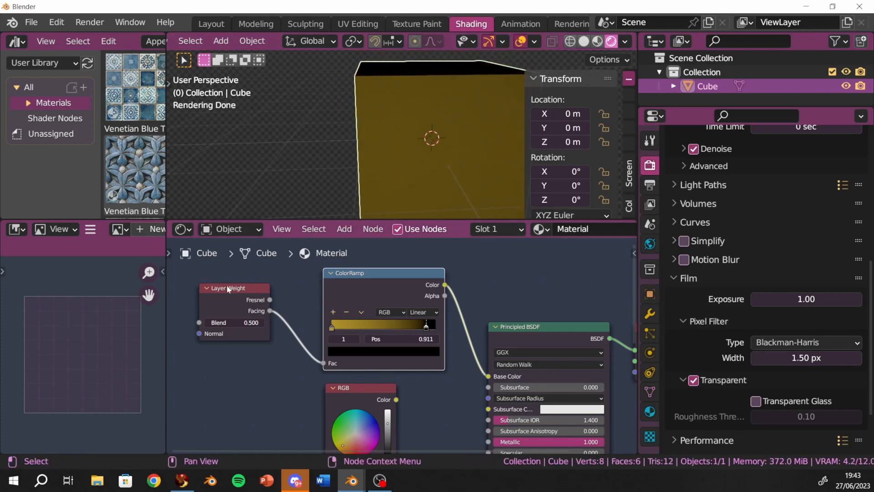
{"action": "left_click_drag", "start_coordinate": [228, 289], "coordinate": [264, 277]}
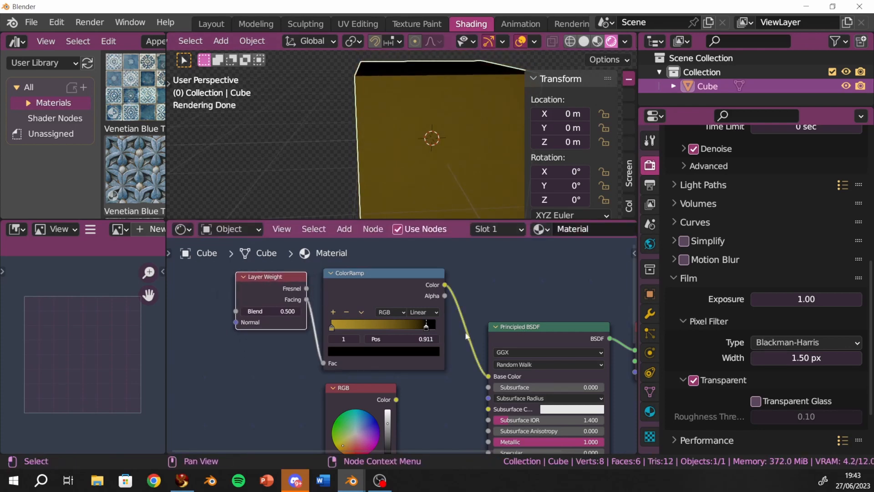
- Try the ColorRamp's black stop at about 0.106 and inspect the cube's shading
{"action": "left_click_drag", "start_coordinate": [427, 333], "coordinate": [340, 329]}
{"action": "scroll", "coordinate": [466, 131], "scroll_direction": "down", "scroll_amount": 5}
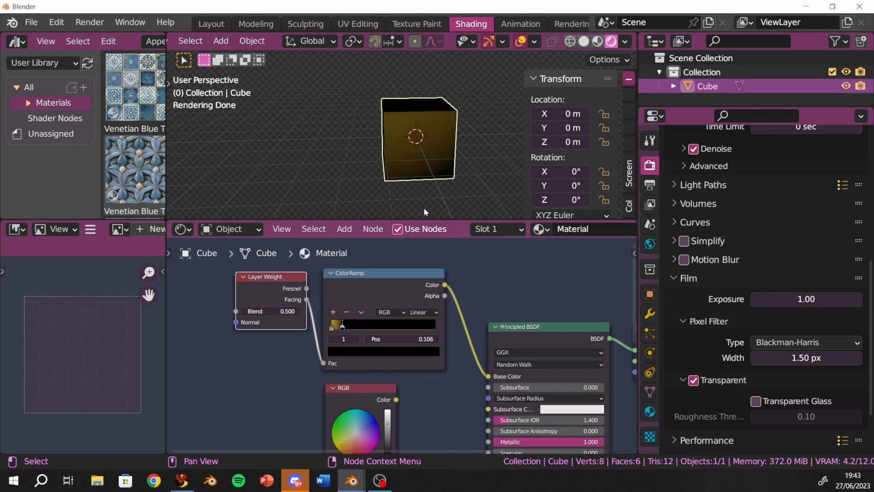
{"action": "middle_click_drag", "start_coordinate": [419, 180], "coordinate": [463, 207]}
- Move the ColorRamp's black stop back out to position 1.000 and shift the Layer Weight node slightly lower
{"action": "left_click_drag", "start_coordinate": [342, 325], "coordinate": [422, 327]}
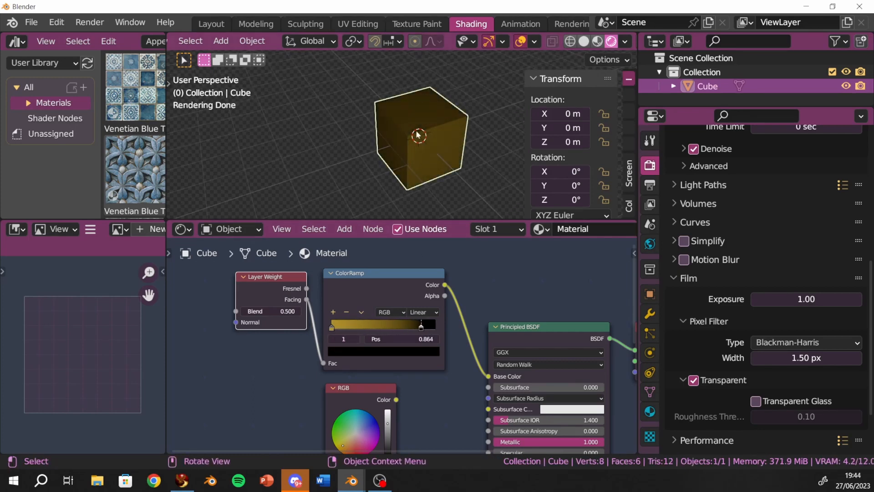
{"action": "middle_click_drag", "start_coordinate": [440, 154], "coordinate": [458, 150]}
{"action": "scroll", "coordinate": [460, 138], "scroll_direction": "up", "scroll_amount": 3}
{"action": "left_click_drag", "start_coordinate": [421, 328], "coordinate": [437, 328]}
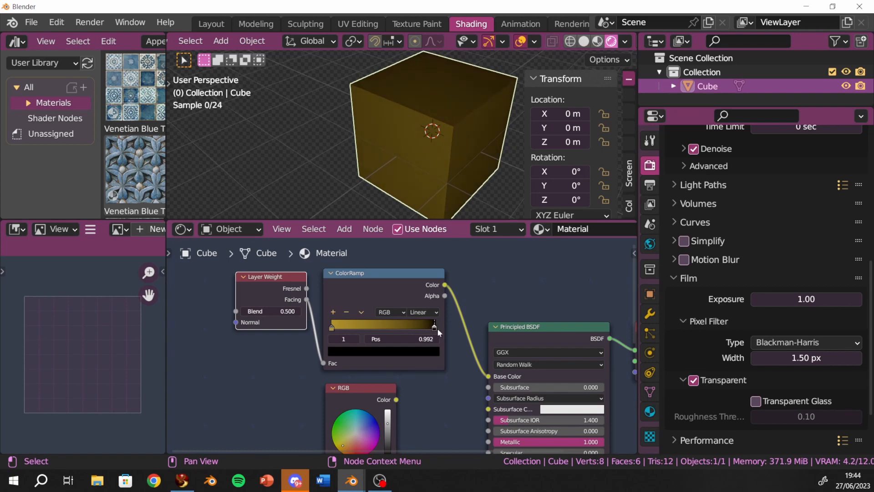
{"action": "scroll", "coordinate": [445, 331], "scroll_direction": "down", "scroll_amount": 2}
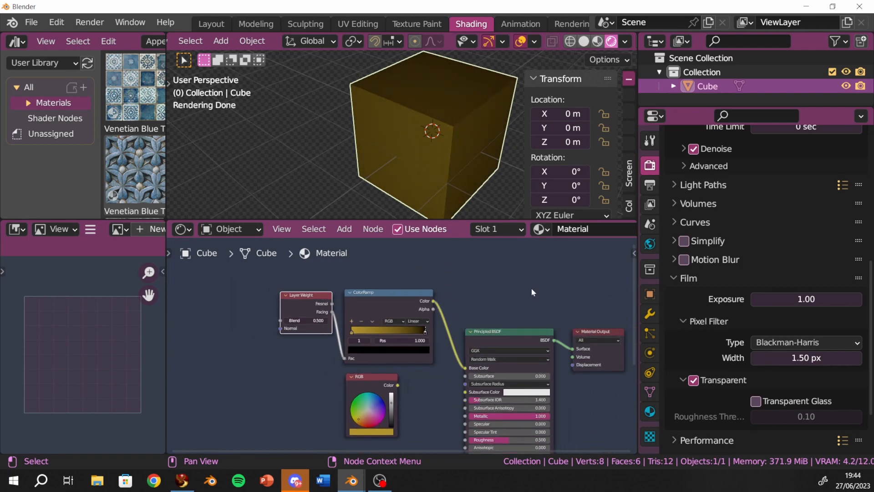
{"action": "left_click_drag", "start_coordinate": [309, 299], "coordinate": [305, 314]}
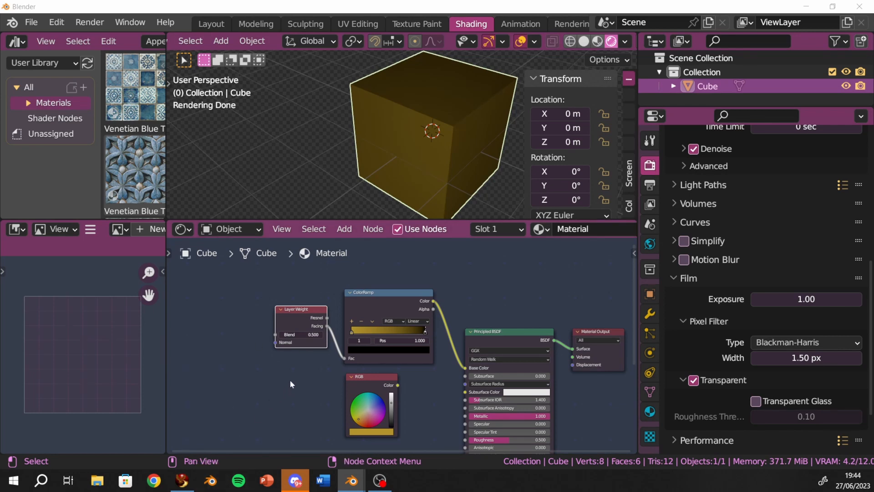
- Lower the Principled BSDF's Roughness to about 0.088 and check the reflections on the cube
{"action": "middle_click_drag", "start_coordinate": [454, 391], "coordinate": [444, 298]}
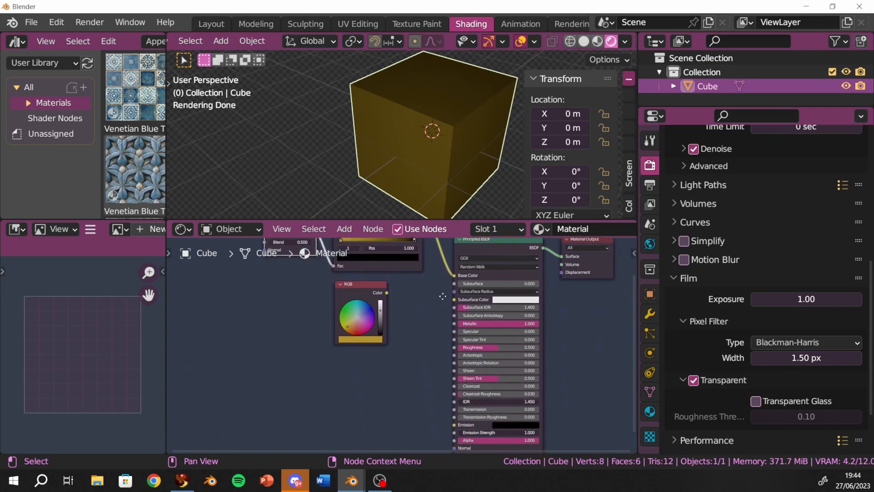
{"action": "scroll", "coordinate": [446, 338], "scroll_direction": "up", "scroll_amount": 4}
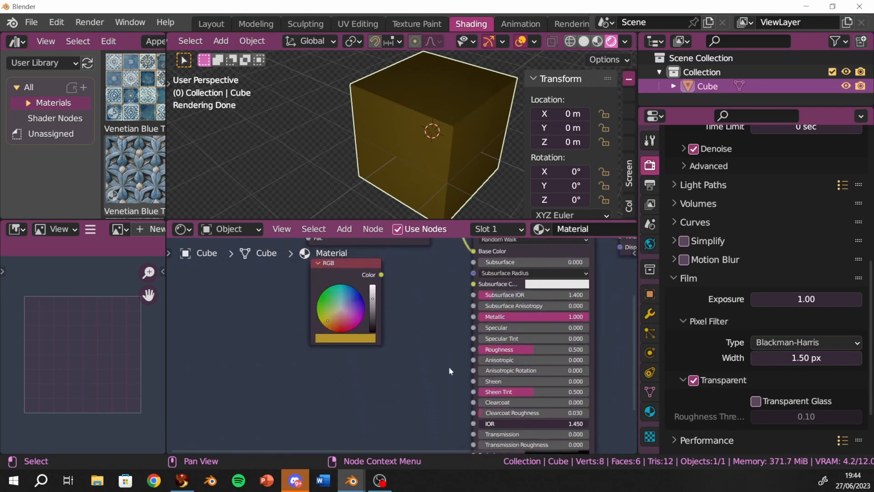
{"action": "scroll", "coordinate": [446, 359], "scroll_direction": "down", "scroll_amount": 2}
{"action": "left_click_drag", "start_coordinate": [499, 349], "coordinate": [465, 350]}
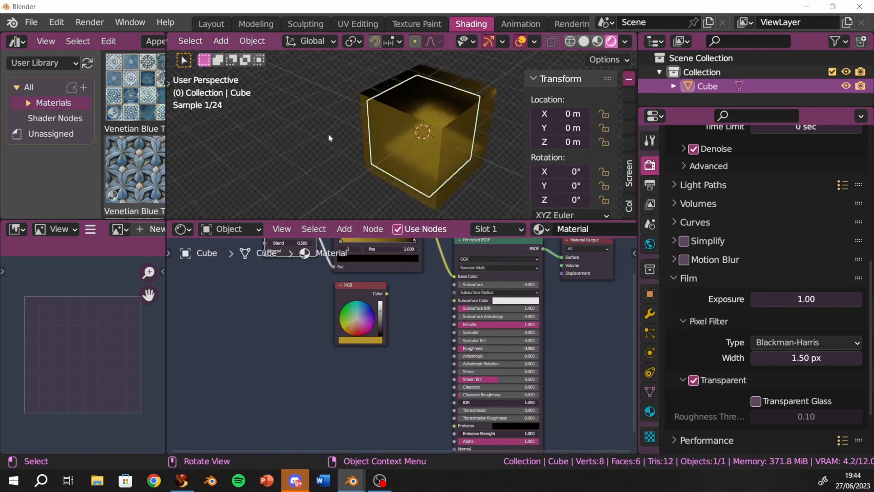
{"action": "middle_click_drag", "start_coordinate": [349, 130], "coordinate": [245, 141]}
- Switch to the World shader nodes, replace the environment texture image with Canyon.jpeg, and inspect the cube's reflections
{"action": "middle_click_drag", "start_coordinate": [397, 295], "coordinate": [399, 385]}
{"action": "left_click", "coordinate": [260, 235]}
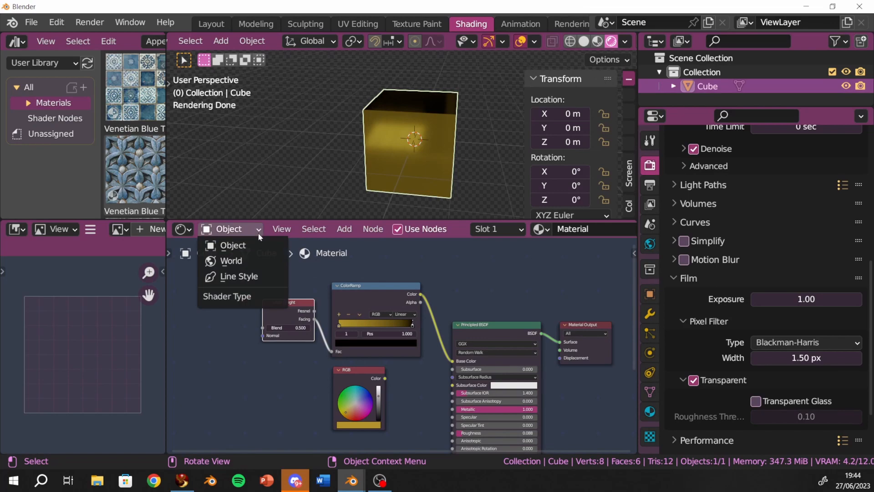
{"action": "left_click", "coordinate": [232, 260]}
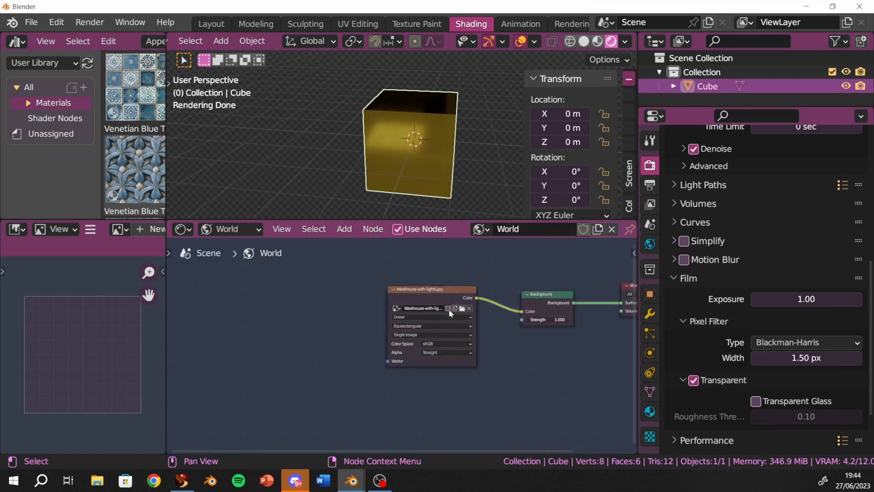
{"action": "left_click", "coordinate": [462, 309]}
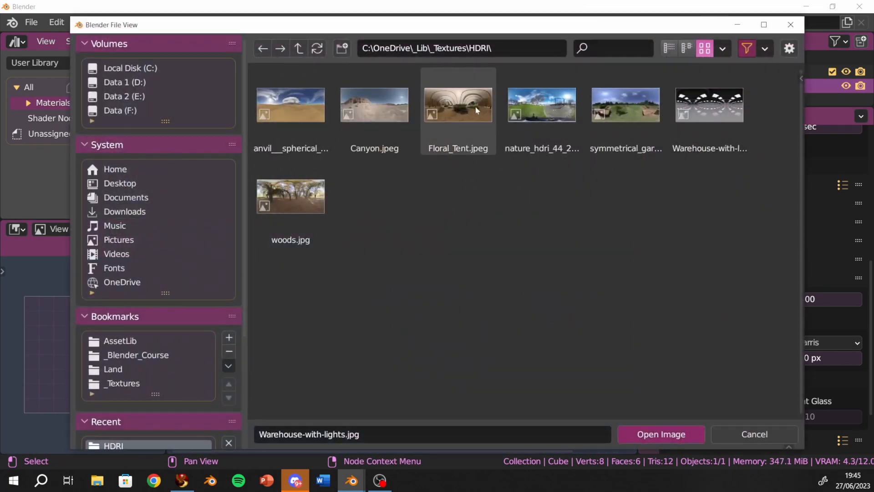
{"action": "left_click", "coordinate": [378, 109]}
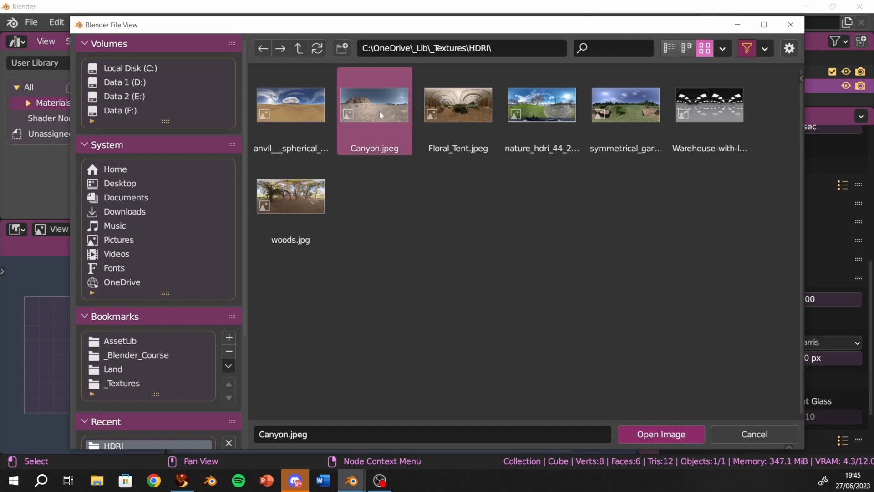
{"action": "left_click", "coordinate": [681, 438]}
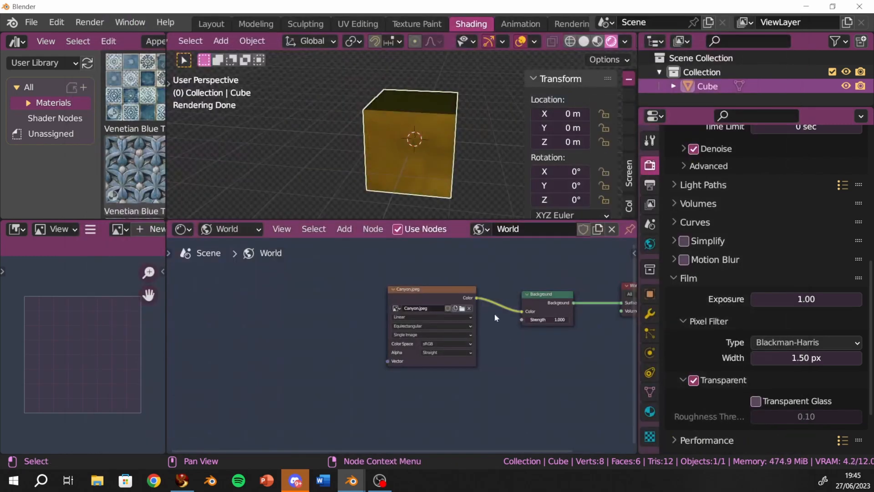
{"action": "middle_click_drag", "start_coordinate": [448, 163], "coordinate": [495, 147]}
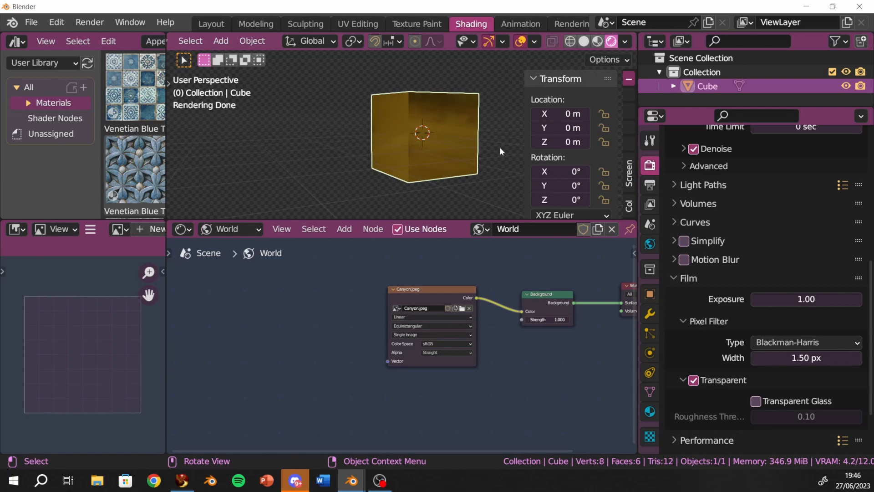
- Return the Shader Editor to the cube's Object material nodes and bring the RGB and Principled BSDF nodes into view
{"action": "left_click", "coordinate": [230, 229]}
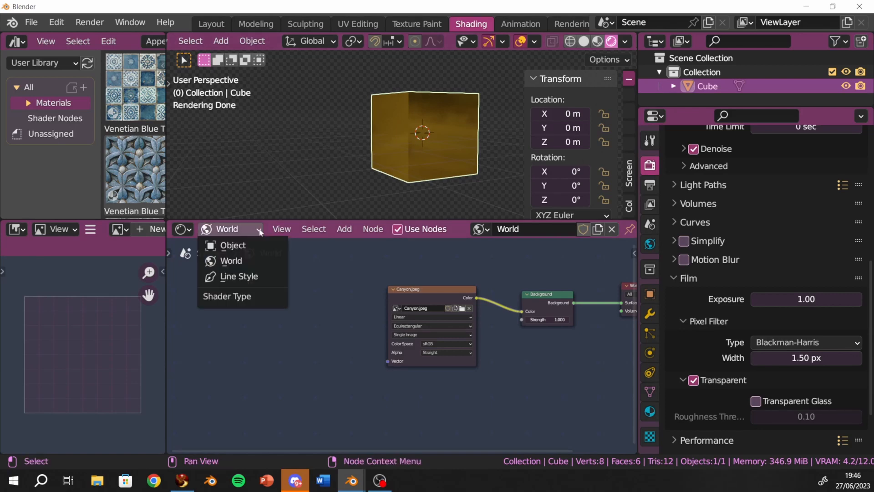
{"action": "left_click", "coordinate": [250, 246]}
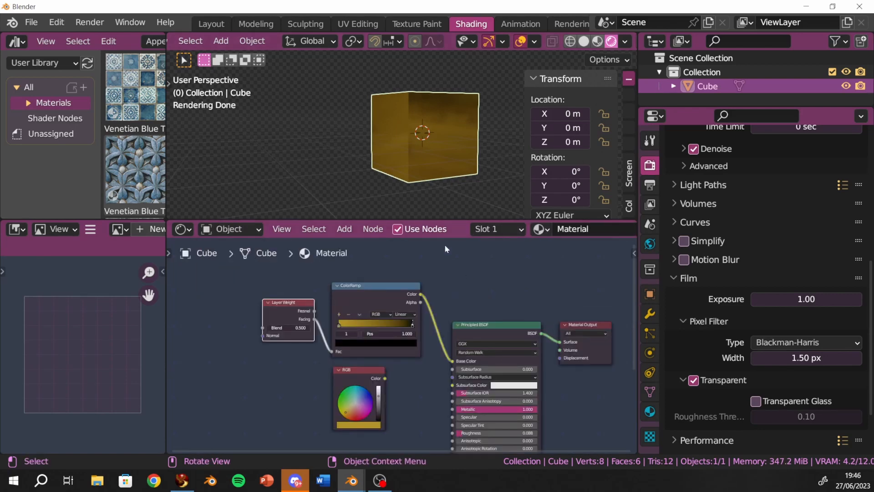
{"action": "middle_click_drag", "start_coordinate": [462, 290], "coordinate": [380, 255]}
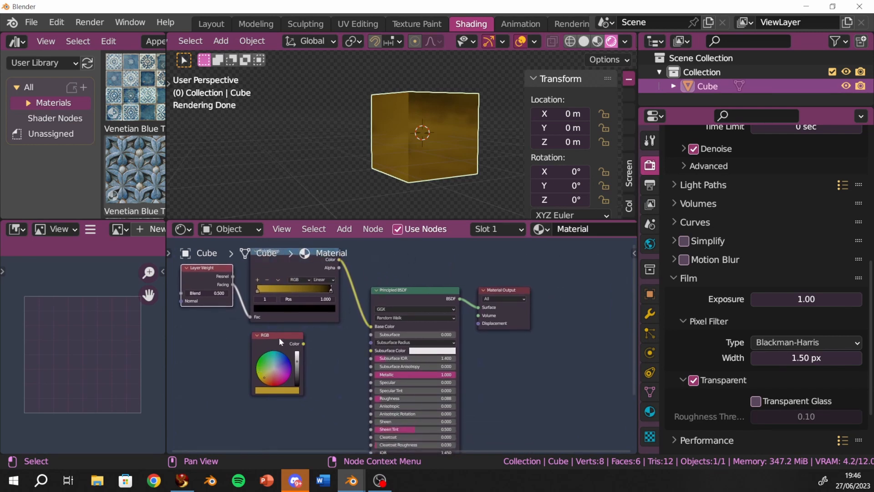
{"action": "middle_click_drag", "start_coordinate": [287, 325], "coordinate": [289, 349]}
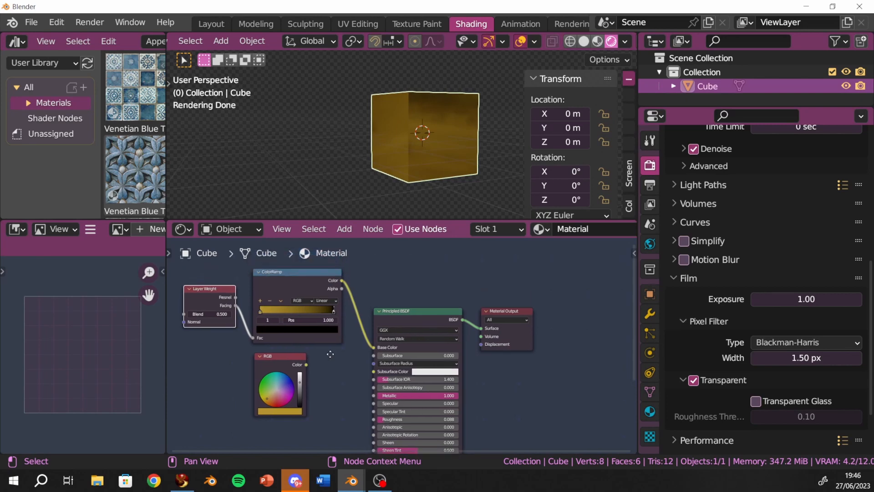
{"action": "middle_click_drag", "start_coordinate": [378, 205], "coordinate": [390, 187]}
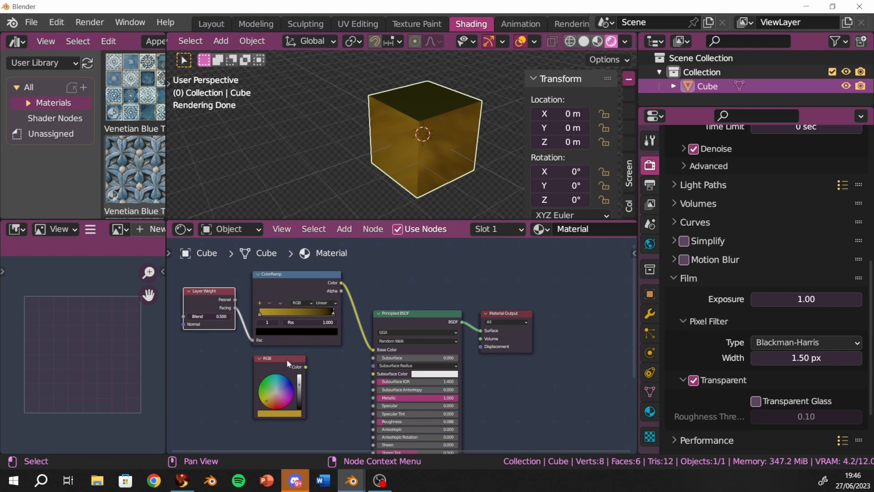
{"action": "middle_click_drag", "start_coordinate": [335, 353], "coordinate": [354, 314]}
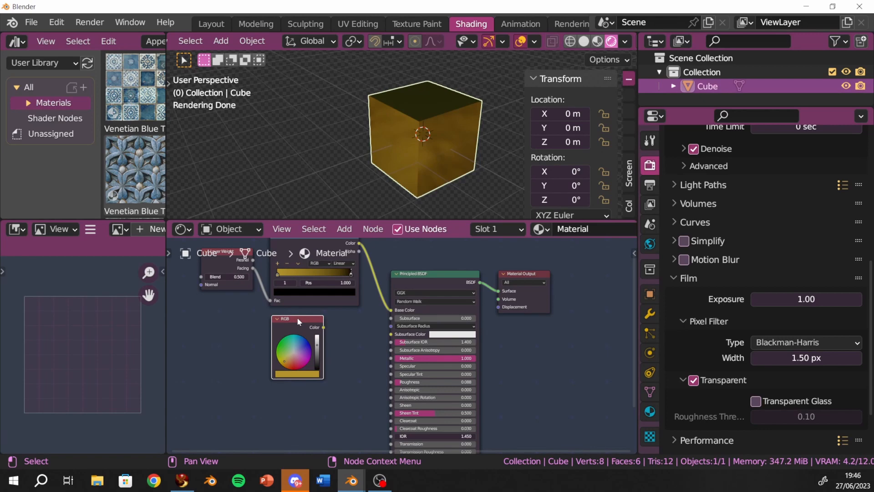
- Delete the unused RGB node and inspect the gold reflections on the cube from close up
{"action": "key", "text": "x"}
{"action": "middle_click_drag", "start_coordinate": [311, 320], "coordinate": [312, 342]}
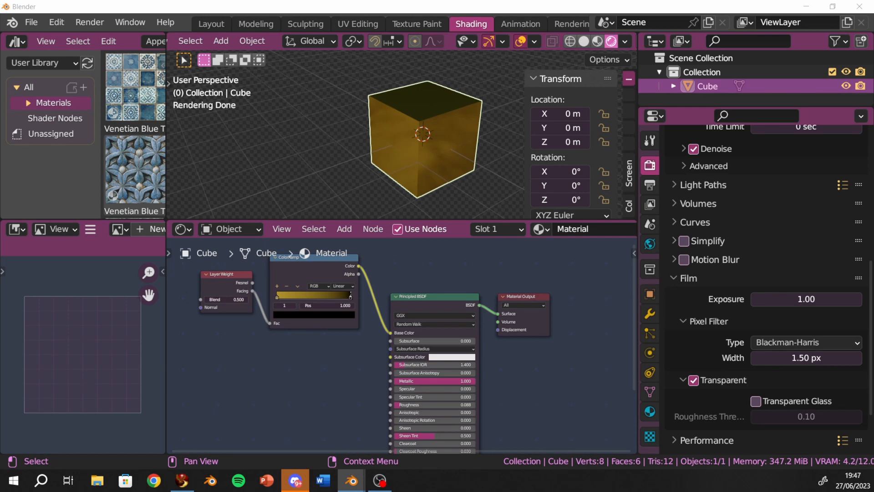
{"action": "scroll", "coordinate": [455, 145], "scroll_direction": "up", "scroll_amount": 5}
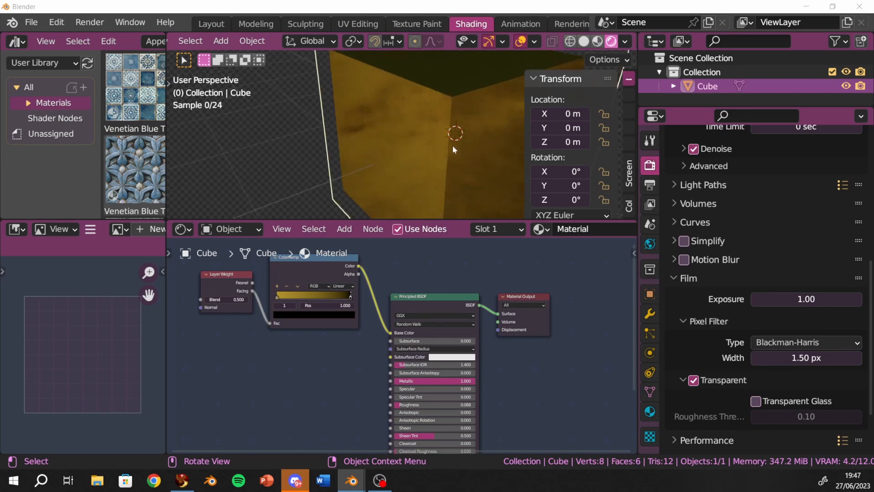
{"action": "middle_click_drag", "start_coordinate": [455, 146], "coordinate": [452, 94]}
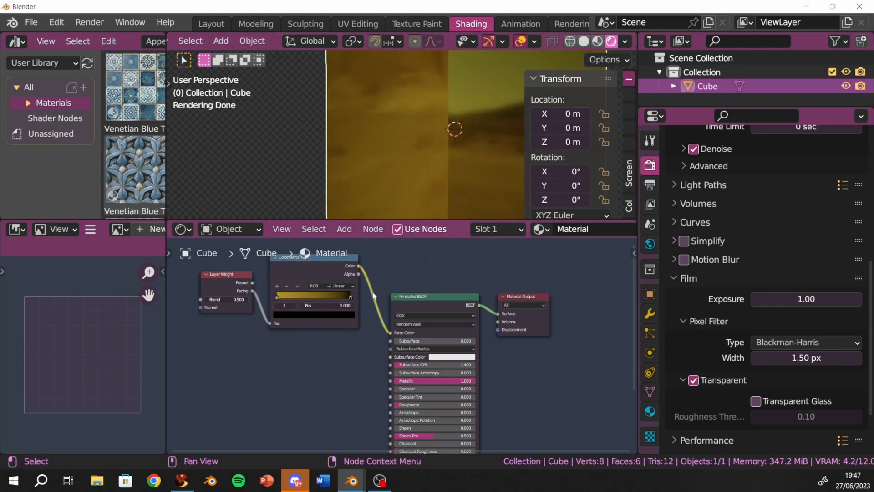
- Add a Wave Texture node in the free space below the Layer Weight and ColorRamp nodes
{"action": "middle_click_drag", "start_coordinate": [284, 353], "coordinate": [337, 281]}
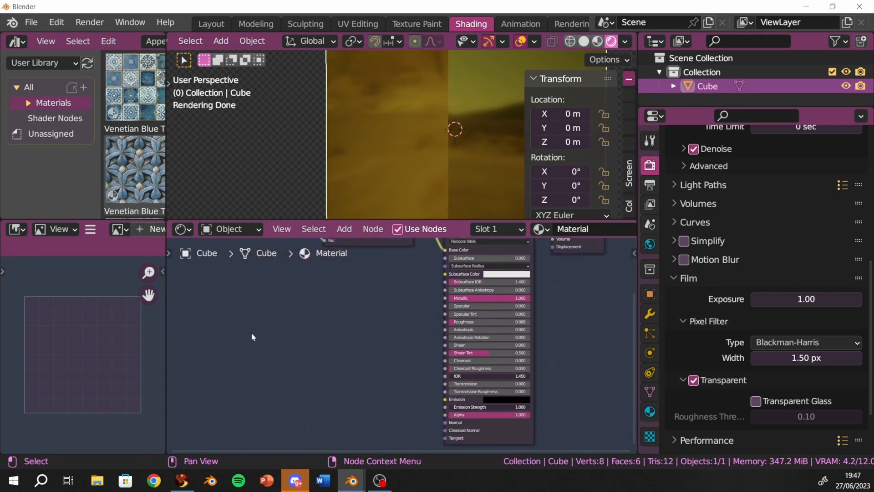
{"action": "middle_click_drag", "start_coordinate": [250, 336], "coordinate": [268, 407]}
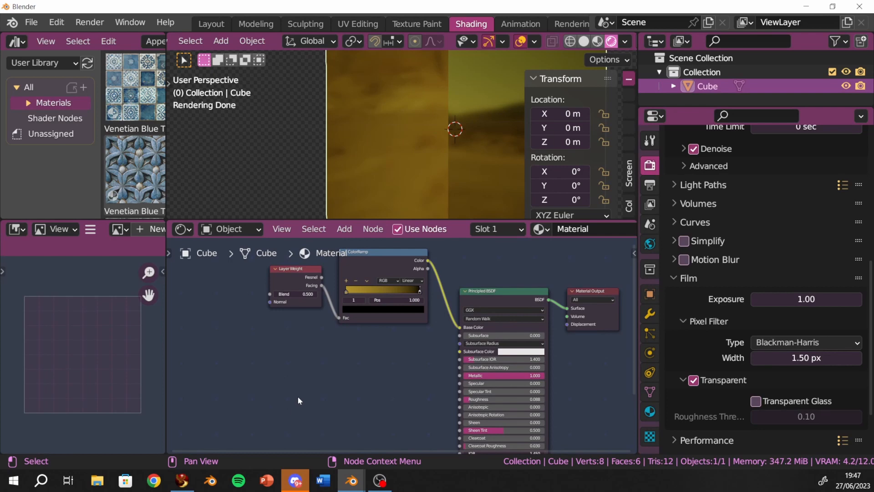
{"action": "scroll", "coordinate": [361, 383], "scroll_direction": "down", "scroll_amount": 1}
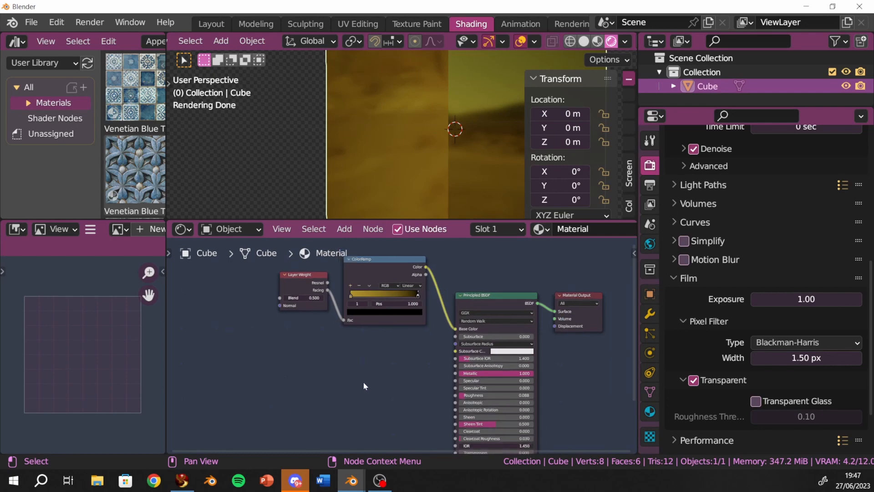
{"action": "key", "text": "shift+a"}
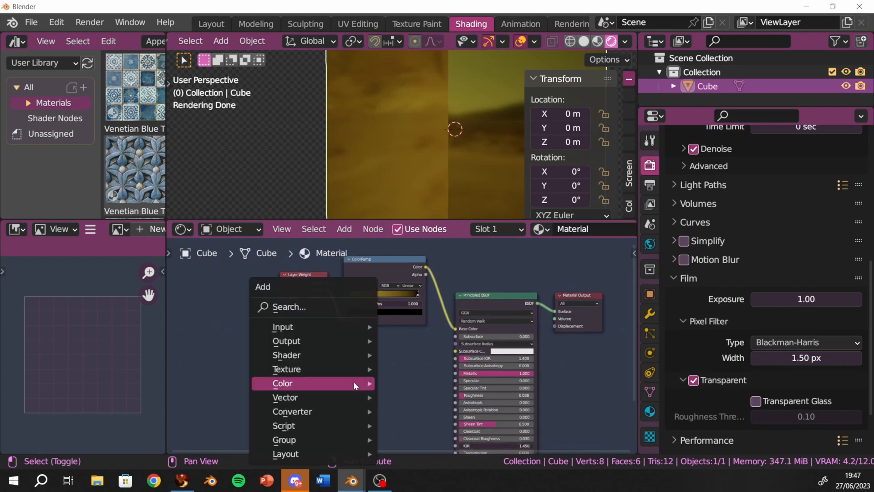
{"action": "mouse_move", "coordinate": [307, 371]}
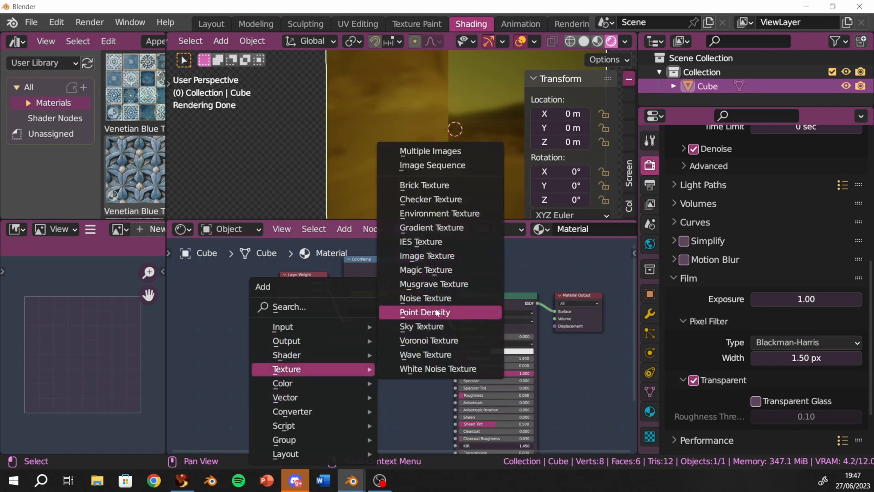
{"action": "left_click", "coordinate": [433, 353]}
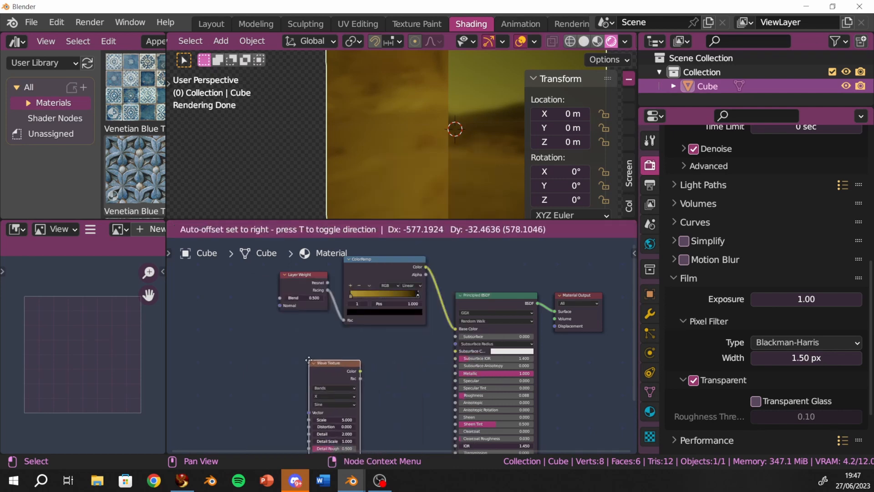
{"action": "left_click", "coordinate": [297, 347]}
- Add a Musgrave Texture node just before the Wave Texture node
{"action": "middle_click_drag", "start_coordinate": [216, 363], "coordinate": [307, 339]}
{"action": "key", "text": "shift+a"}
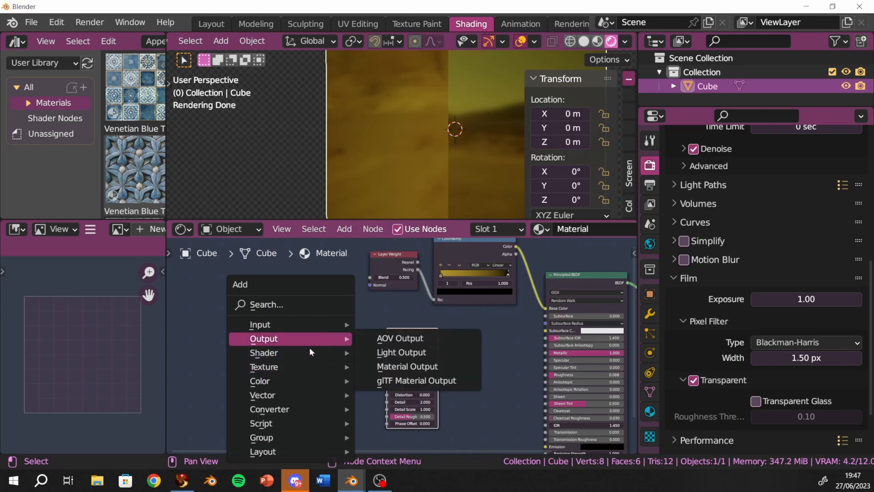
{"action": "mouse_move", "coordinate": [301, 366]}
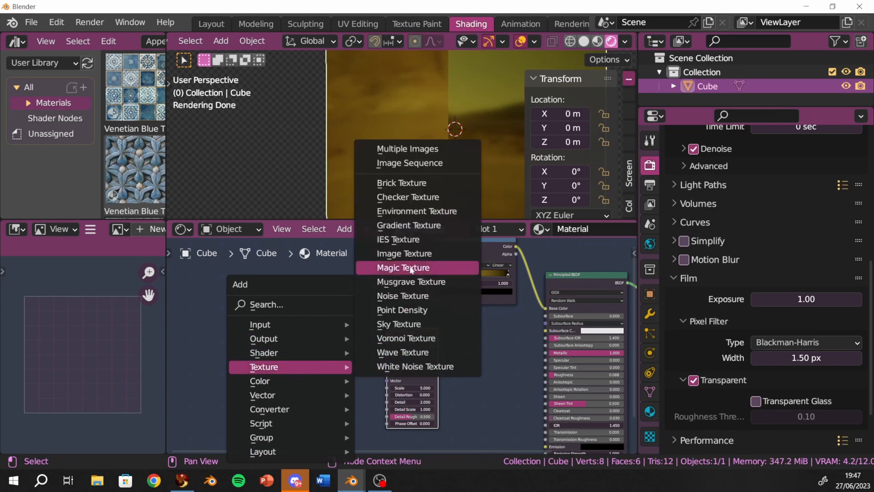
{"action": "left_click", "coordinate": [406, 287]}
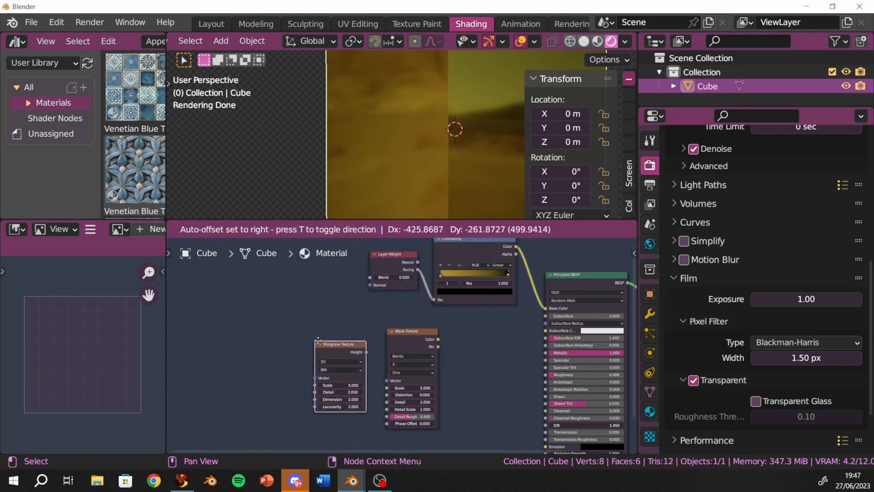
{"action": "left_click", "coordinate": [305, 326]}
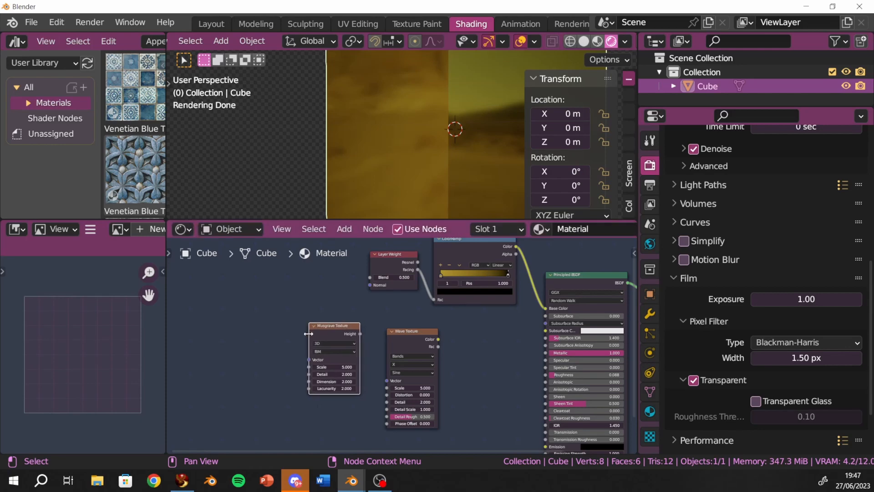
- Set the Musgrave Scale to 1.600, connect its Height to the Wave Texture's Scale, and preview the Wave Texture on the cube
{"action": "scroll", "coordinate": [309, 334], "scroll_direction": "up", "scroll_amount": 2}
{"action": "left_click_drag", "start_coordinate": [305, 375], "coordinate": [291, 375]}
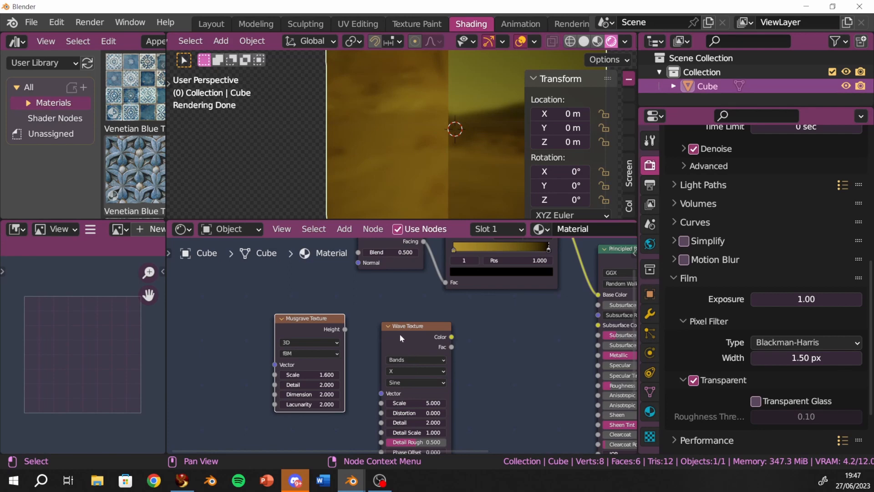
{"action": "left_click_drag", "start_coordinate": [345, 329], "coordinate": [382, 404]}
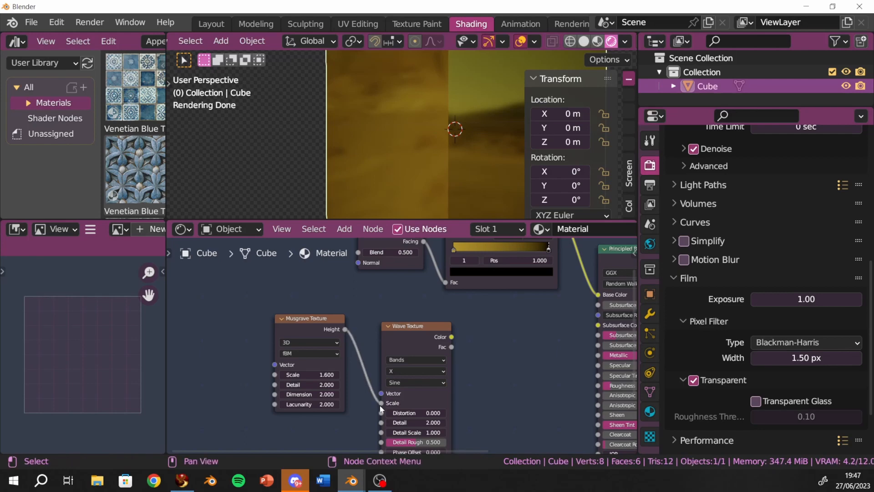
{"action": "left_click", "coordinate": [421, 335], "text": "ctrl+shift"}
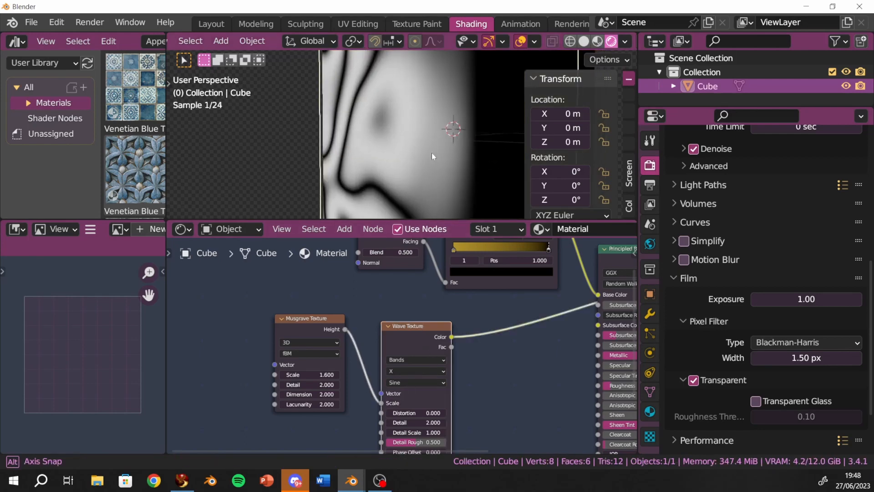
{"action": "middle_click_drag", "start_coordinate": [432, 152], "coordinate": [460, 56]}
{"action": "scroll", "coordinate": [481, 151], "scroll_direction": "down", "scroll_amount": 4}
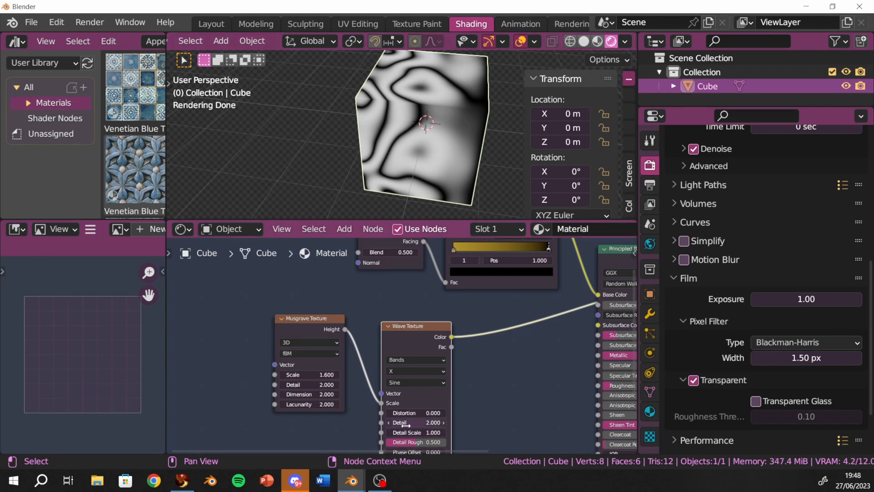
- Set the Wave Texture's Detail to 2.300, Detail Scale to 2.500 and Detail Roughness to about 0.642
{"action": "left_click", "coordinate": [444, 423]}
{"action": "left_click", "coordinate": [444, 423]}
{"action": "left_click", "coordinate": [444, 422]}
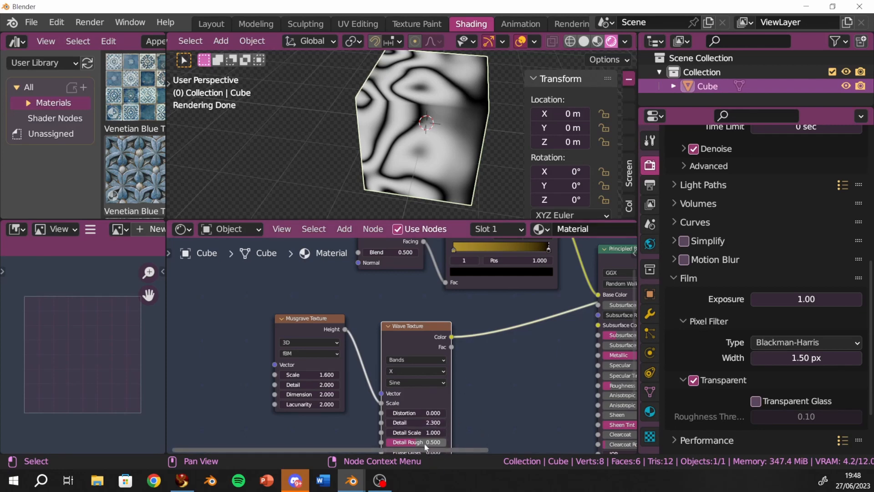
{"action": "mouse_move", "coordinate": [422, 443]}
{"action": "left_mouse_down"}
{"action": "mouse_move", "coordinate": [430, 442]}
{"action": "mouse_move", "coordinate": [417, 432]}
{"action": "mouse_move", "coordinate": [426, 432]}
{"action": "mouse_move", "coordinate": [415, 433]}
{"action": "left_mouse_up"}
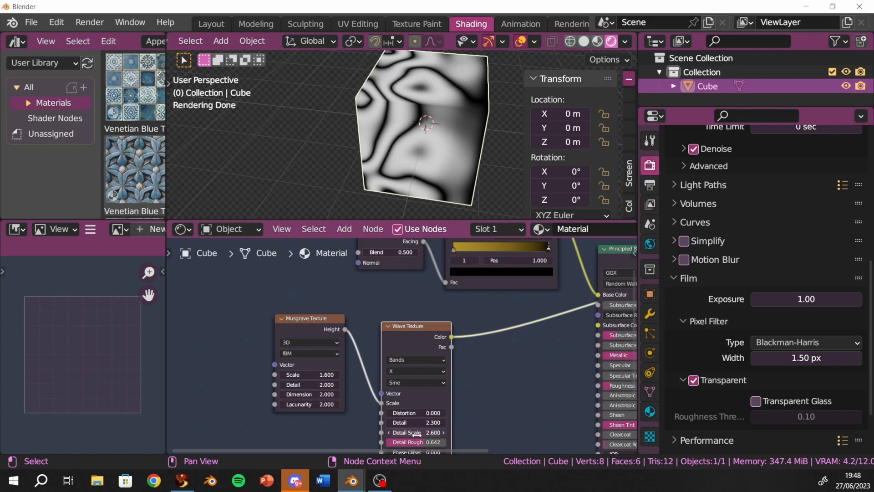
{"action": "left_click", "coordinate": [390, 434]}
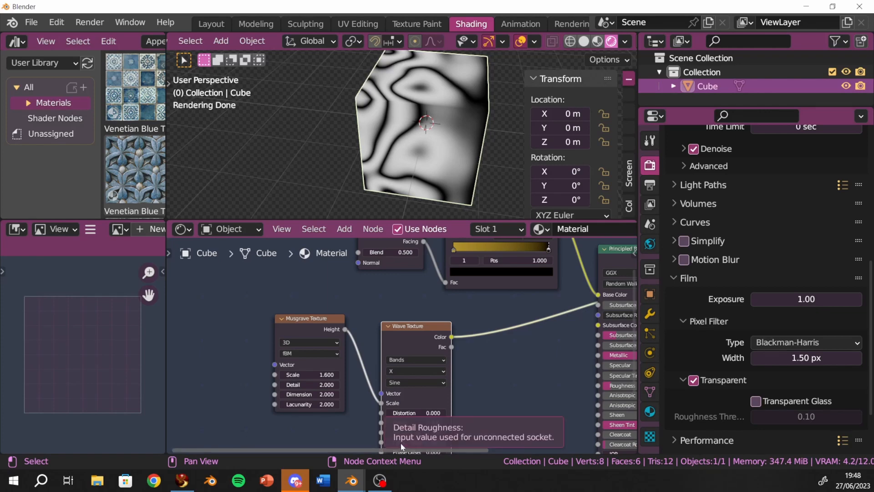
{"action": "left_click_drag", "start_coordinate": [401, 444], "coordinate": [404, 445]}
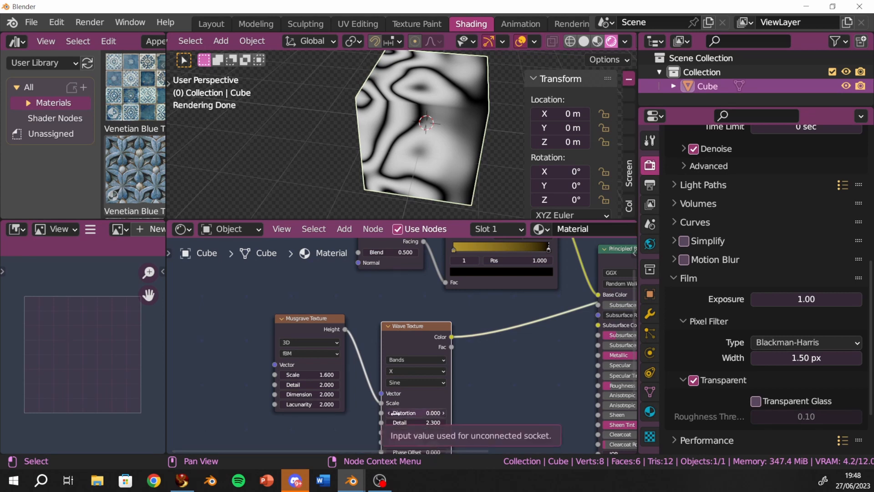
- Set the Musgrave Texture's Detail to 5.400, Dimension to 0.200 and Lacunarity to 12.900, and inspect the pattern on the cube
{"action": "left_click_drag", "start_coordinate": [310, 385], "coordinate": [294, 394]}
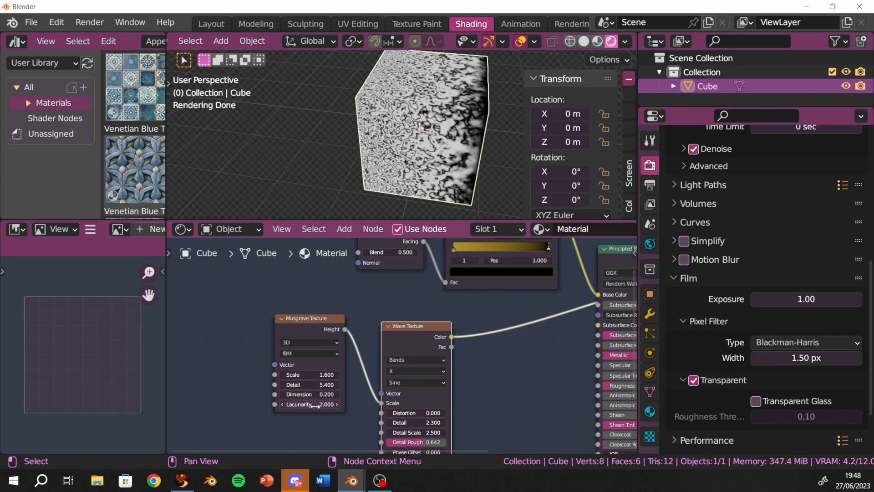
{"action": "left_click_drag", "start_coordinate": [314, 404], "coordinate": [414, 404]}
{"action": "middle_click_drag", "start_coordinate": [425, 177], "coordinate": [500, 151]}
{"action": "scroll", "coordinate": [452, 139], "scroll_direction": "up", "scroll_amount": 4}
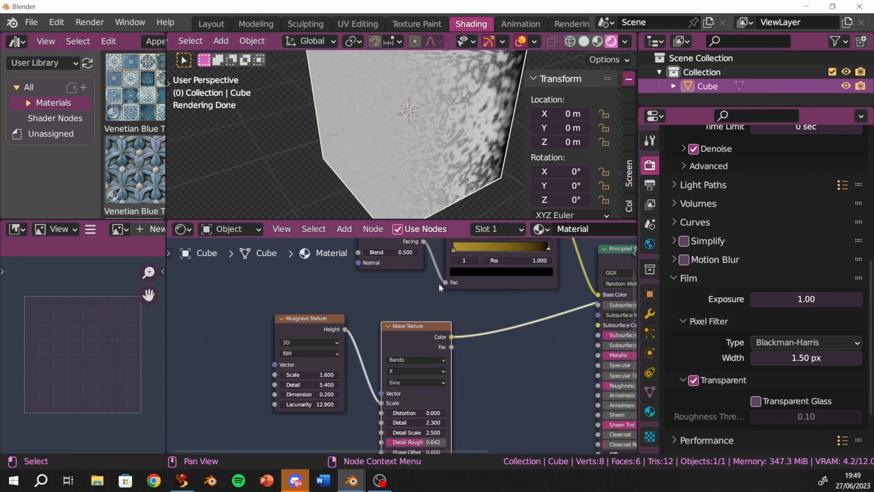
{"action": "middle_click_drag", "start_coordinate": [436, 152], "coordinate": [308, 160], "text": "shift"}
{"action": "scroll", "coordinate": [517, 322], "scroll_direction": "down", "scroll_amount": 3}
- Move the Musgrave and Wave Texture nodes farther from the Principled BSDF to free space for another node
{"action": "middle_click_drag", "start_coordinate": [481, 342], "coordinate": [437, 355]}
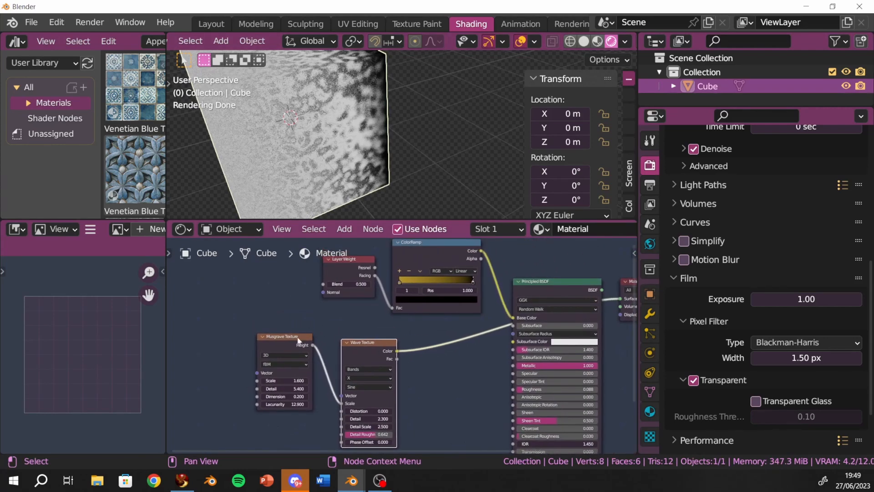
{"action": "left_click_drag", "start_coordinate": [290, 337], "coordinate": [246, 344]}
{"action": "left_click_drag", "start_coordinate": [361, 343], "coordinate": [303, 345]}
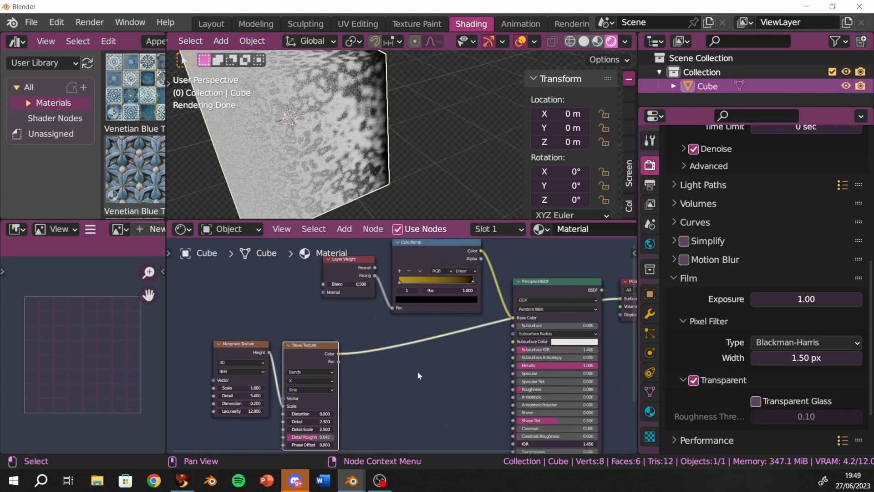
{"action": "middle_click_drag", "start_coordinate": [417, 371], "coordinate": [390, 367]}
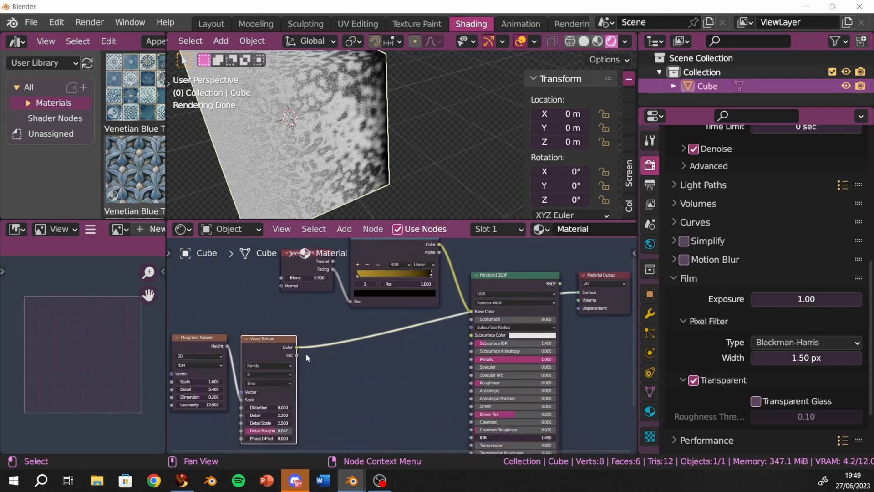
- Insert a ColorRamp node into the link leaving the Wave Texture's Color output
{"action": "key", "text": "shift+a"}
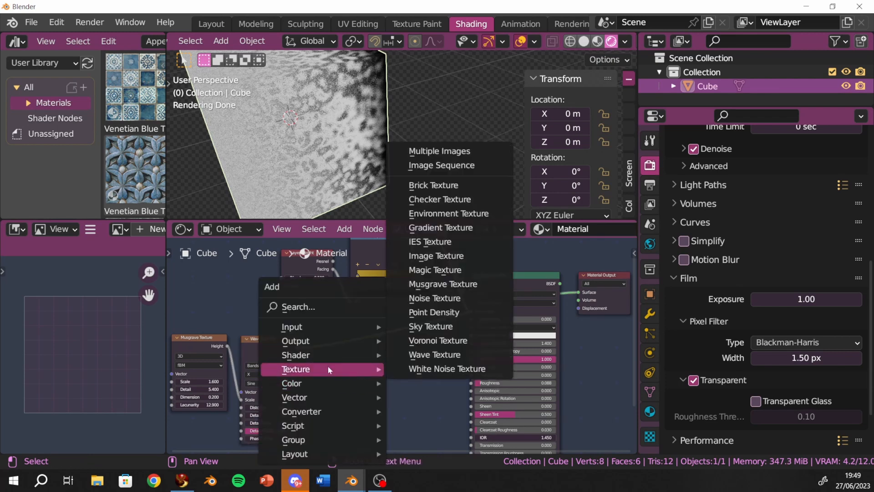
{"action": "left_click", "coordinate": [291, 306]}
{"action": "type", "text": "c"}
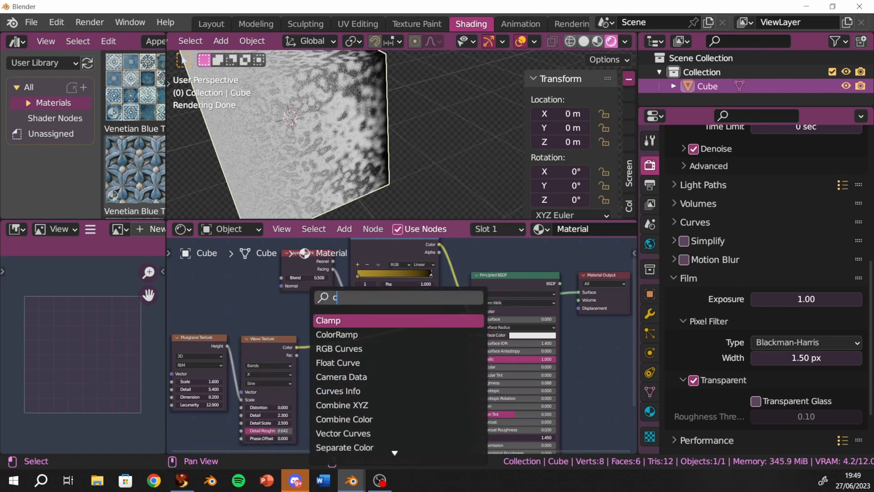
{"action": "type", "text": "olor"}
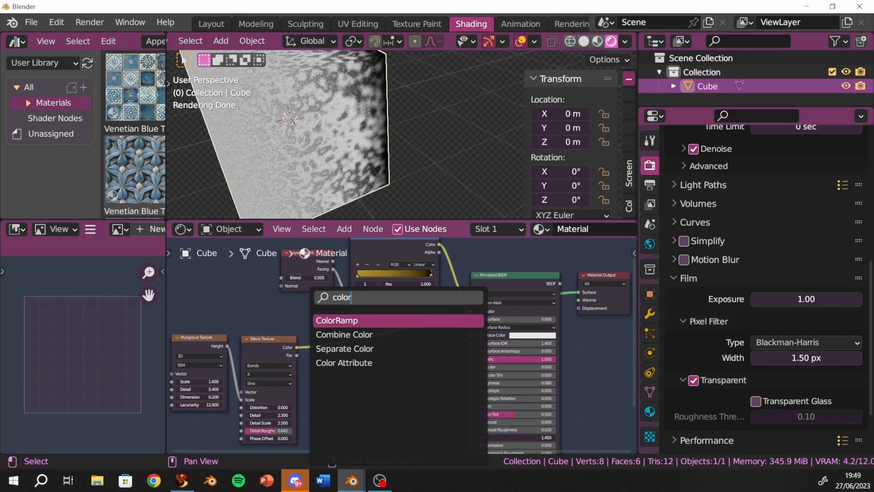
{"action": "key", "text": "Return"}
{"action": "left_click", "coordinate": [384, 342]}
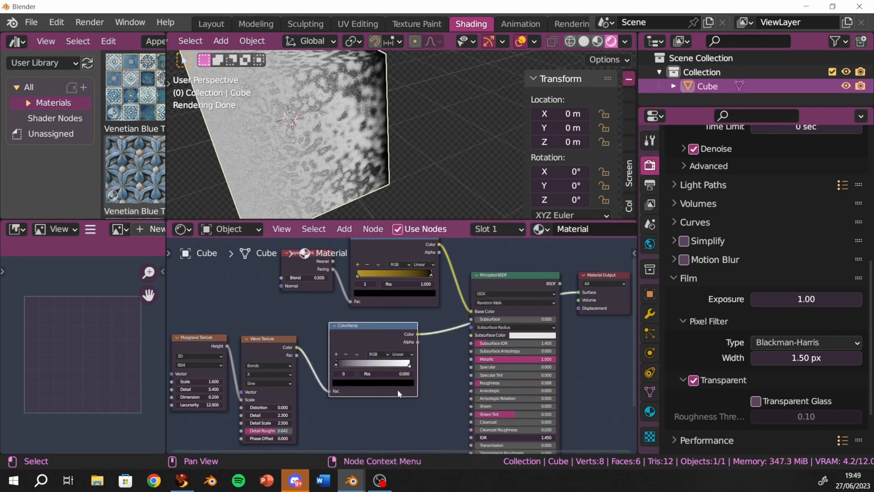
{"action": "middle_click_drag", "start_coordinate": [433, 390], "coordinate": [343, 395]}
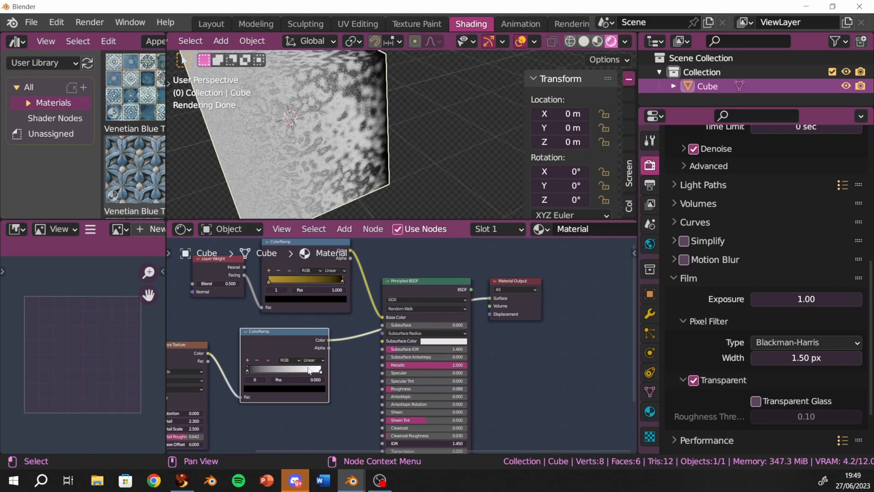
- Set the new ColorRamp's interpolation to Ease and reverse its stops, with white at 0.017 and black about a quarter along
{"action": "left_click", "coordinate": [324, 360]}
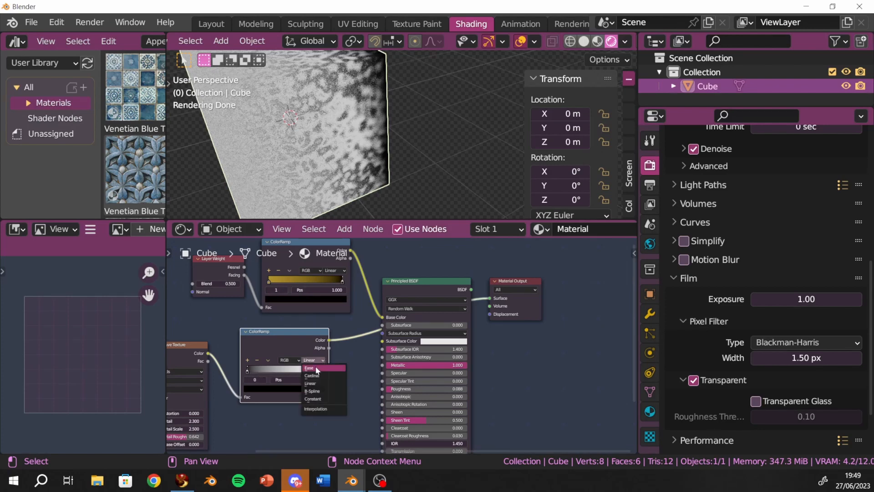
{"action": "left_click", "coordinate": [320, 369]}
{"action": "left_click", "coordinate": [321, 371]}
{"action": "left_click_drag", "start_coordinate": [321, 371], "coordinate": [250, 372]}
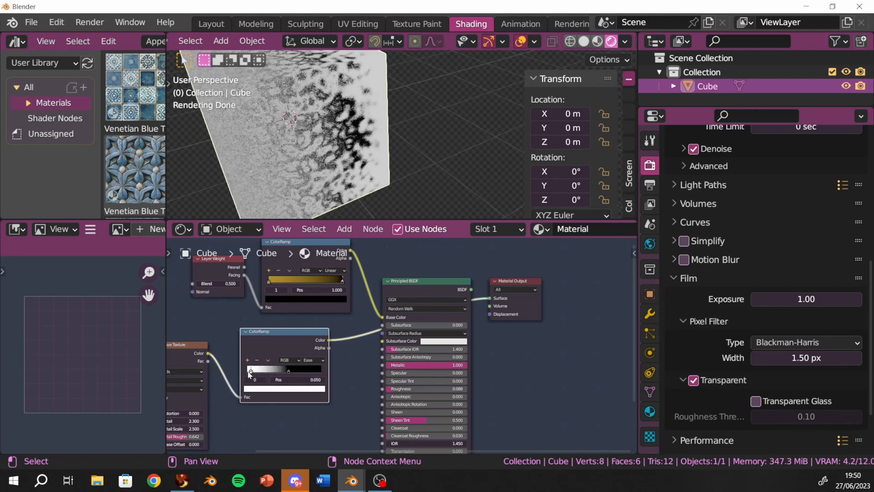
{"action": "left_click_drag", "start_coordinate": [288, 372], "coordinate": [249, 373]}
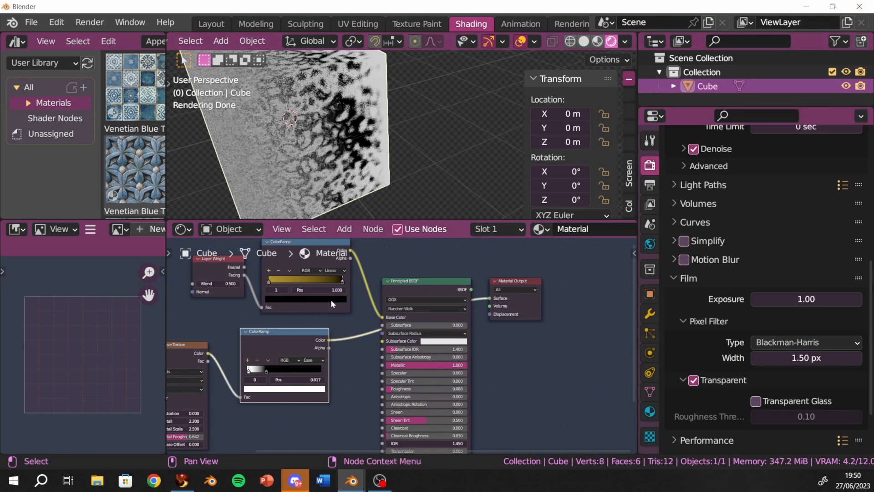
- Connect the new ColorRamp's Color output to the Principled BSDF's Roughness input
{"action": "left_click_drag", "start_coordinate": [329, 346], "coordinate": [382, 389]}
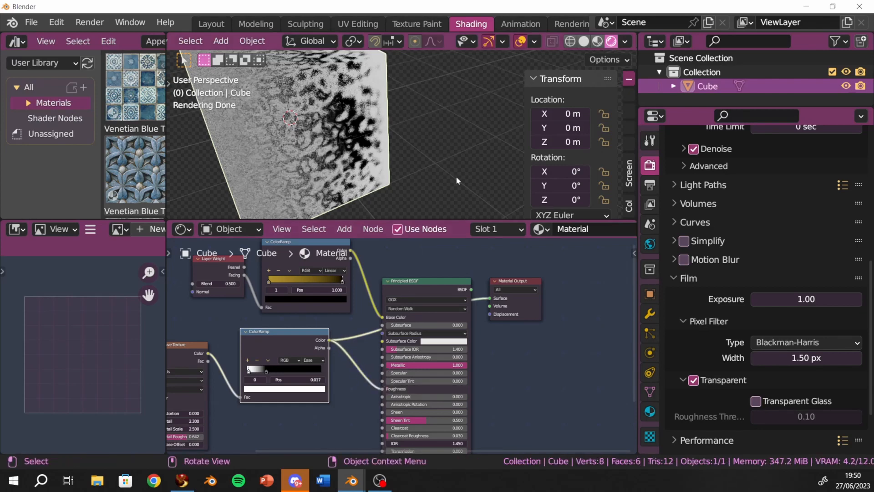
- Reconnect the Principled BSDF to the Material Output's Surface so the cube previews the full gold material
{"action": "left_click", "coordinate": [455, 290]}
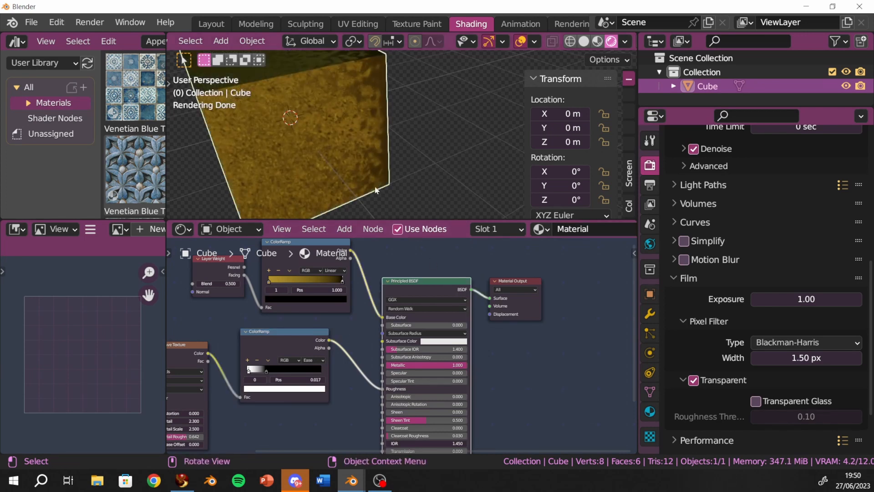
{"action": "middle_click_drag", "start_coordinate": [359, 137], "coordinate": [372, 138]}
{"action": "scroll", "coordinate": [372, 134], "scroll_direction": "up", "scroll_amount": 3}
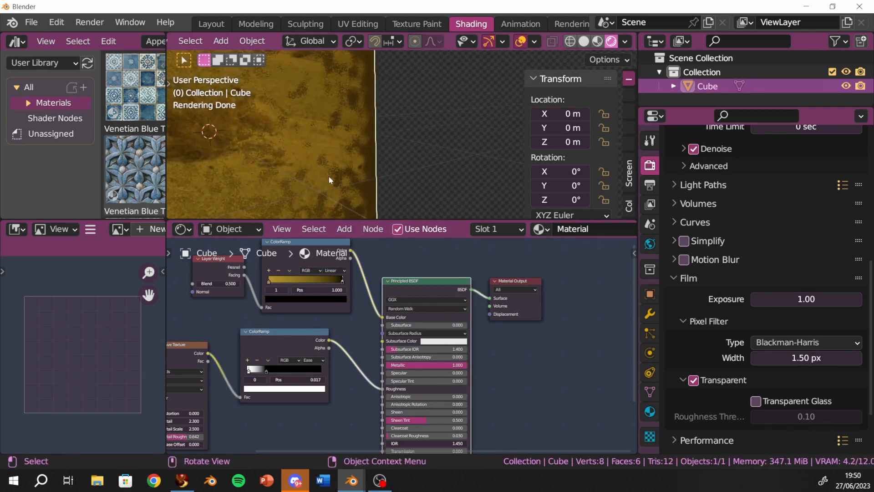
{"action": "middle_click_drag", "start_coordinate": [338, 169], "coordinate": [449, 111], "text": "shift"}
{"action": "scroll", "coordinate": [449, 112], "scroll_direction": "down", "scroll_amount": 3}
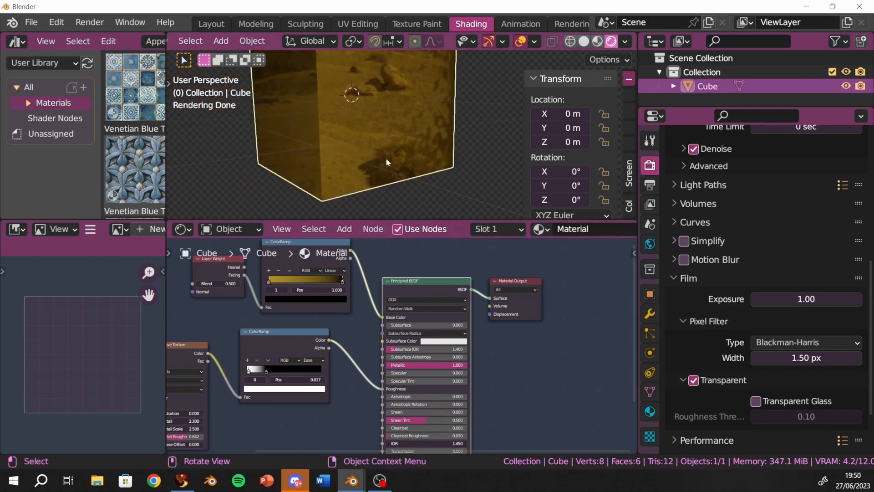
{"action": "middle_click_drag", "start_coordinate": [386, 158], "coordinate": [328, 177]}
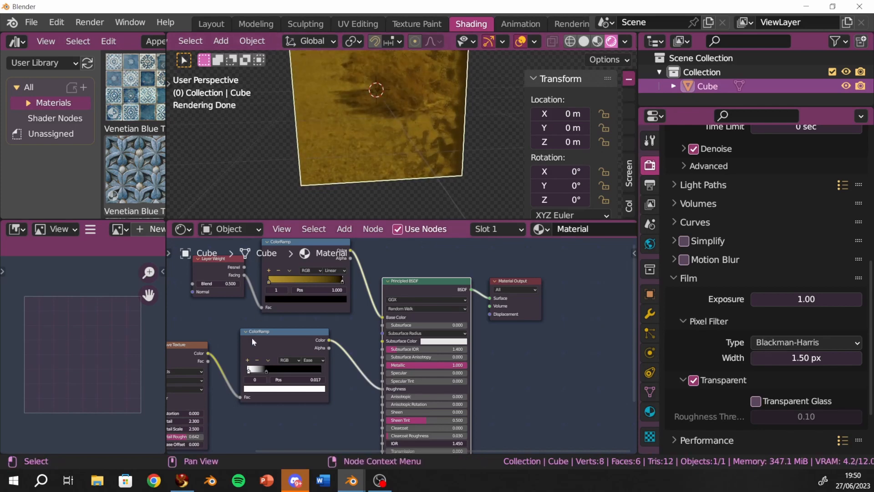
{"action": "middle_click_drag", "start_coordinate": [425, 121], "coordinate": [460, 161]}
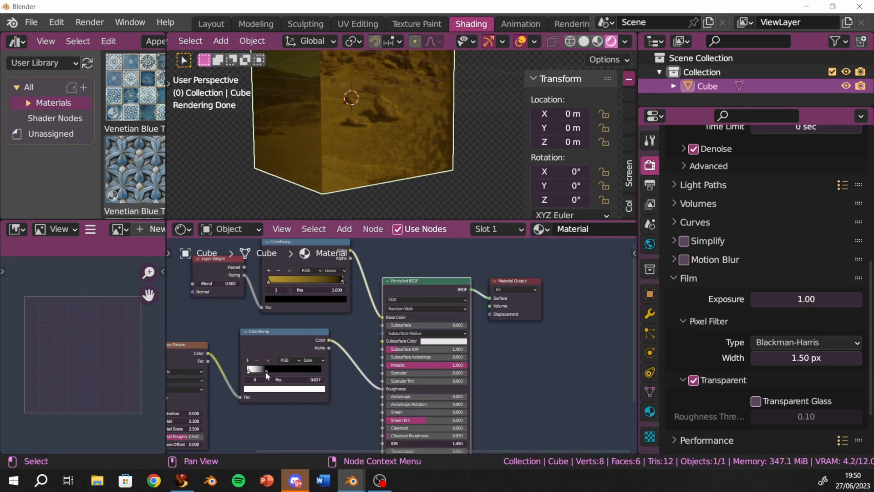
- Move the roughness ColorRamp's white stop to 0.089 and its black stop to 0.596
{"action": "mouse_move", "coordinate": [267, 370]}
{"action": "left_mouse_down"}
{"action": "mouse_move", "coordinate": [284, 371]}
{"action": "mouse_move", "coordinate": [253, 371]}
{"action": "left_mouse_up"}
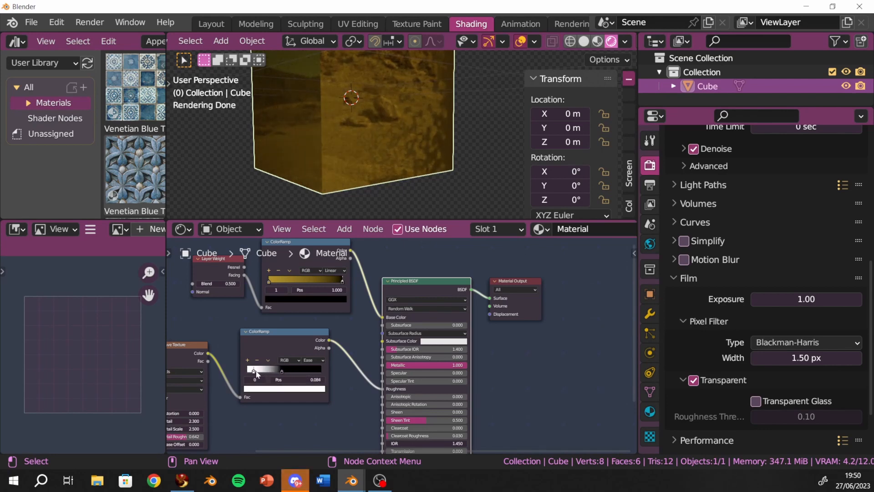
{"action": "middle_click_drag", "start_coordinate": [430, 53], "coordinate": [421, 110]}
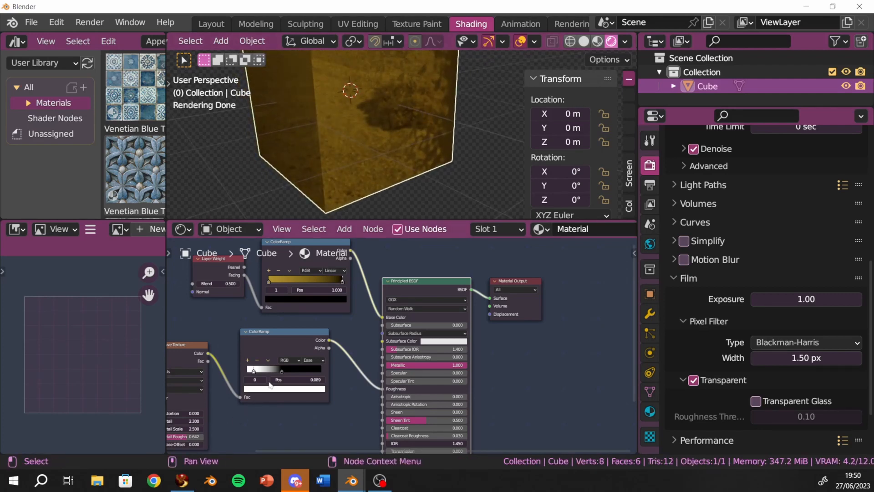
{"action": "left_click_drag", "start_coordinate": [281, 369], "coordinate": [290, 371]}
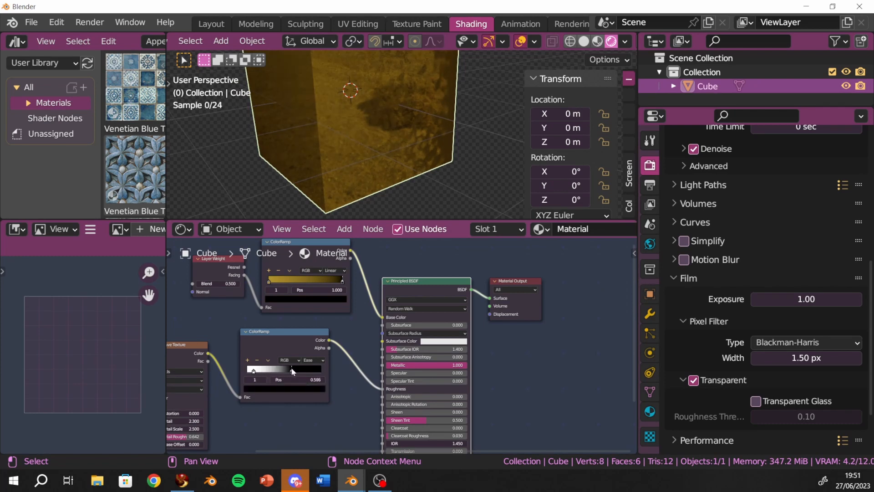
- Duplicate the roughness ColorRamp node and place the copy directly below the original
{"action": "scroll", "coordinate": [335, 370], "scroll_direction": "down", "scroll_amount": 3}
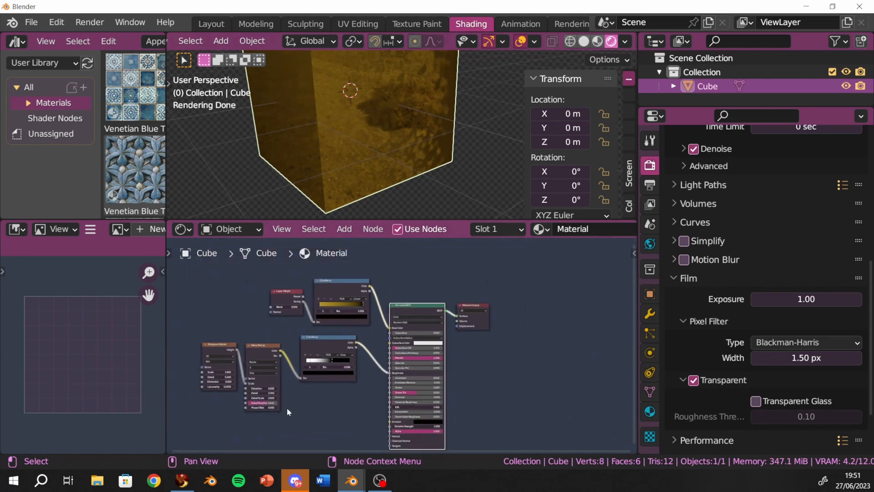
{"action": "middle_click_drag", "start_coordinate": [335, 370], "coordinate": [225, 345]}
{"action": "left_click", "coordinate": [226, 283]}
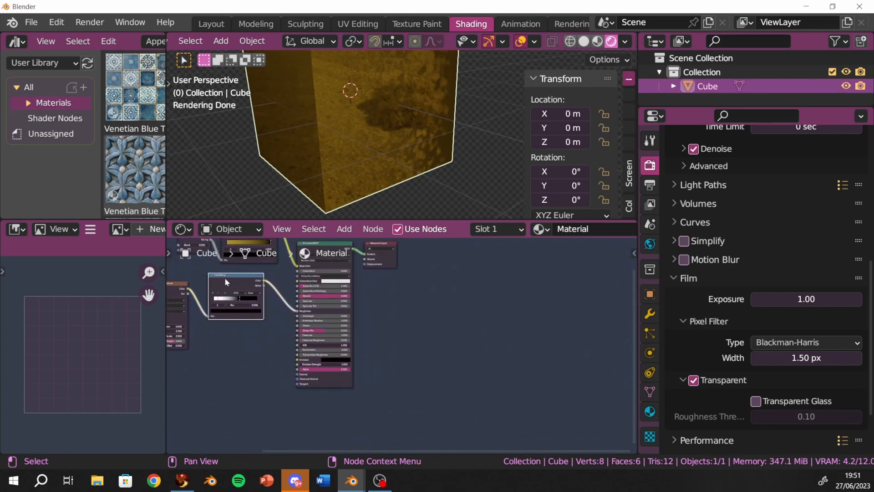
{"action": "key", "text": "shift+d"}
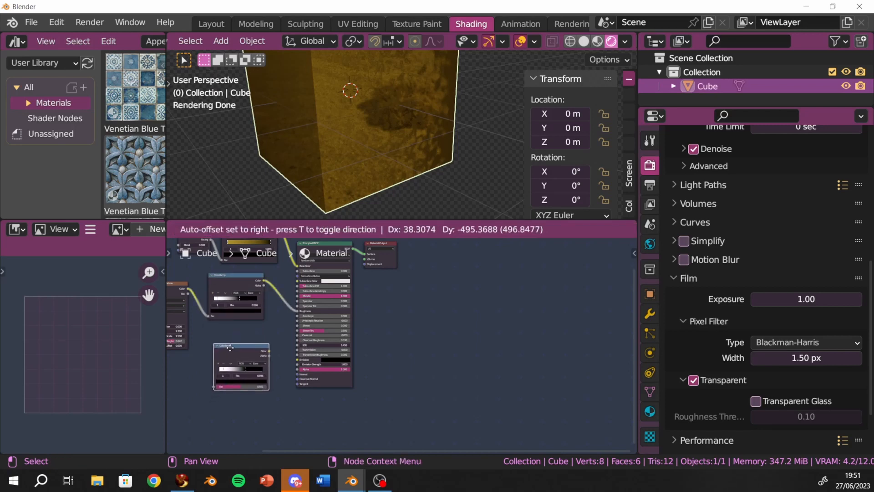
{"action": "left_click", "coordinate": [231, 345]}
- Reverse the duplicated ColorRamp's stops, with black at the very start and white at 0.134
{"action": "scroll", "coordinate": [231, 342], "scroll_direction": "up", "scroll_amount": 2}
{"action": "middle_click_drag", "start_coordinate": [244, 330], "coordinate": [340, 266]}
{"action": "scroll", "coordinate": [304, 298], "scroll_direction": "up", "scroll_amount": 2}
{"action": "mouse_move", "coordinate": [230, 288]}
{"action": "left_mouse_down"}
{"action": "mouse_move", "coordinate": [279, 293]}
{"action": "mouse_move", "coordinate": [220, 288]}
{"action": "left_mouse_up"}
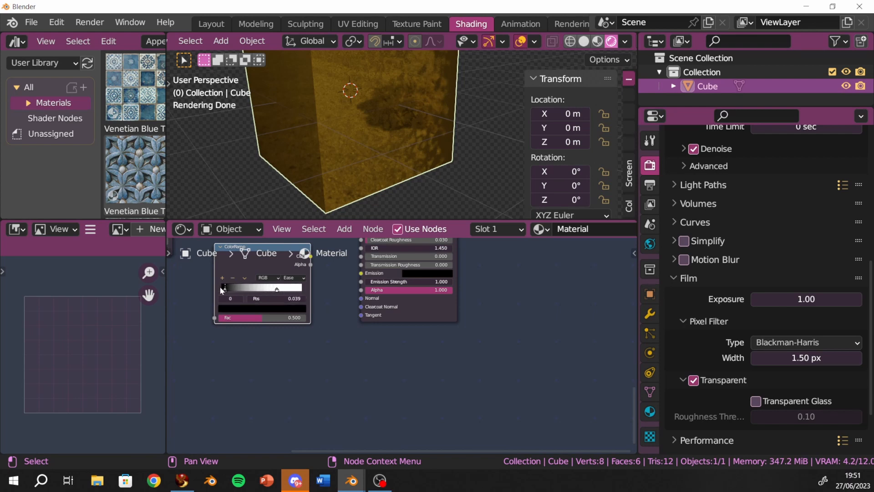
{"action": "left_click_drag", "start_coordinate": [277, 290], "coordinate": [229, 295]}
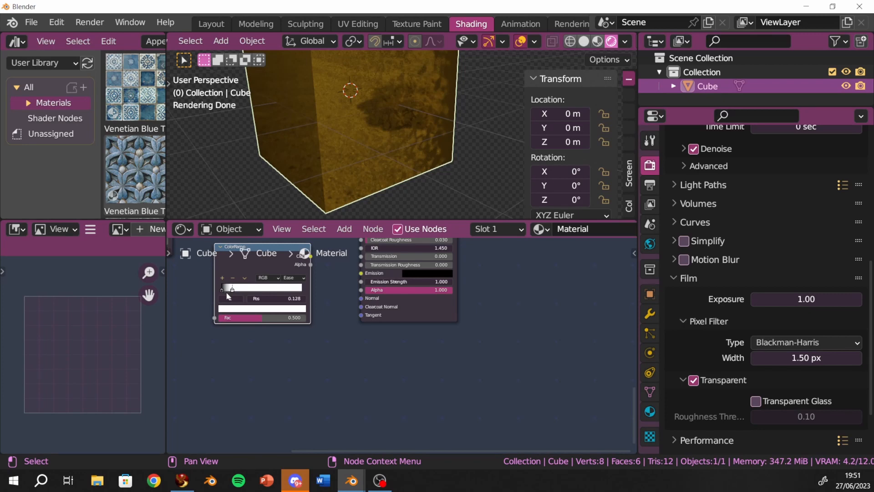
- Connect the Wave Texture's Color output to the duplicated ColorRamp's Fac input and shift the copy slightly away from the Principled BSDF
{"action": "middle_click_drag", "start_coordinate": [180, 342], "coordinate": [240, 424]}
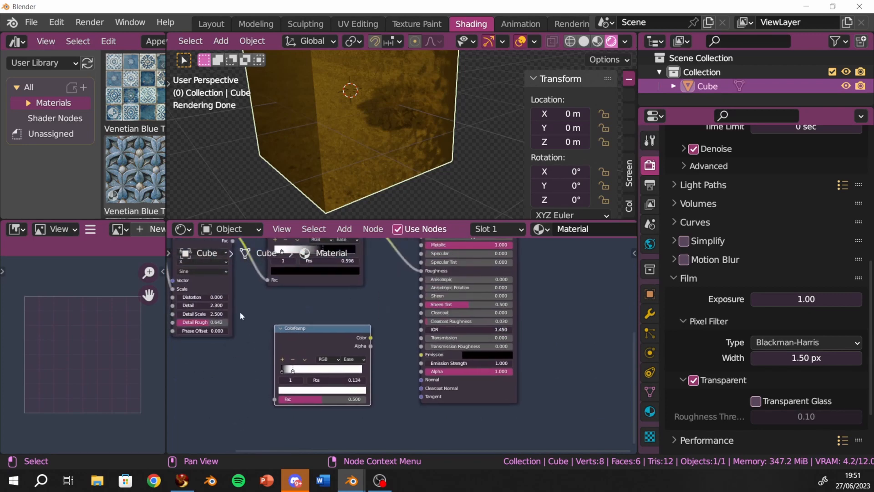
{"action": "scroll", "coordinate": [239, 269], "scroll_direction": "down", "scroll_amount": 2}
{"action": "left_click_drag", "start_coordinate": [278, 263], "coordinate": [309, 386]}
{"action": "left_click_drag", "start_coordinate": [337, 333], "coordinate": [320, 335]}
- Add a Bump node beside the duplicated ColorRamp and connect that ramp's Color output to the Bump's Height input
{"action": "middle_click_drag", "start_coordinate": [384, 383], "coordinate": [311, 395]}
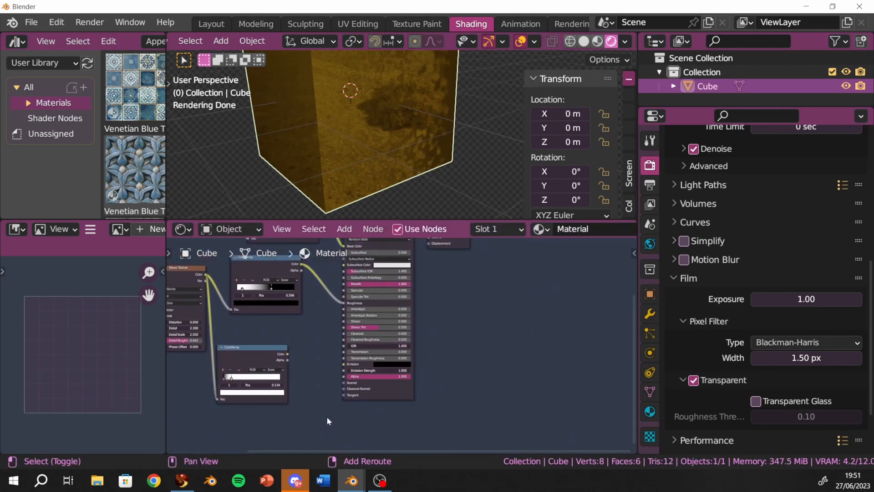
{"action": "key", "text": "shift+a"}
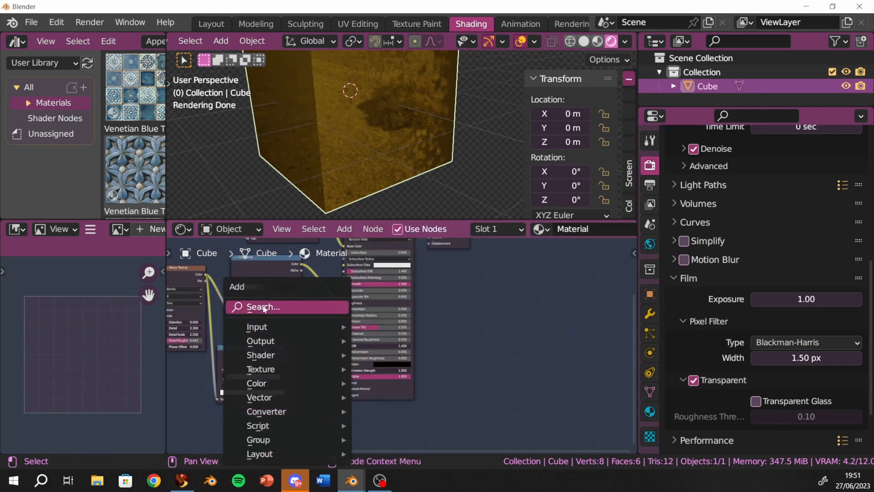
{"action": "left_click", "coordinate": [264, 308]}
{"action": "type", "text": "bump"}
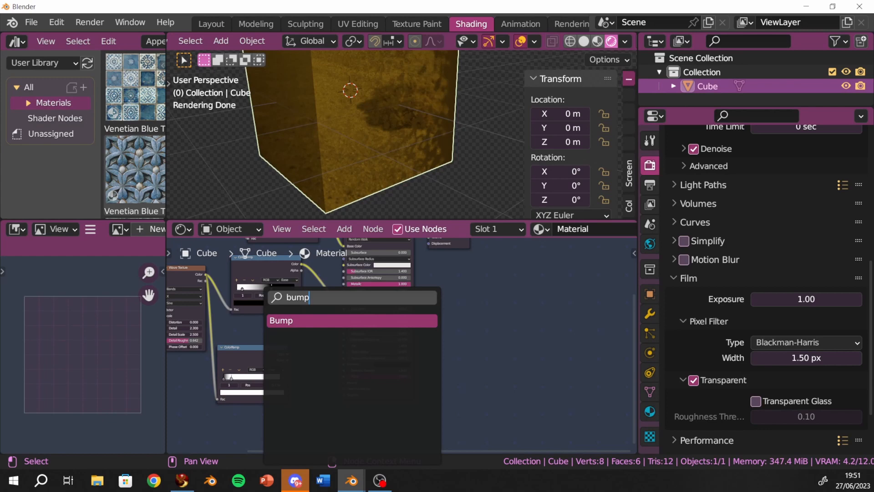
{"action": "key", "text": "Return"}
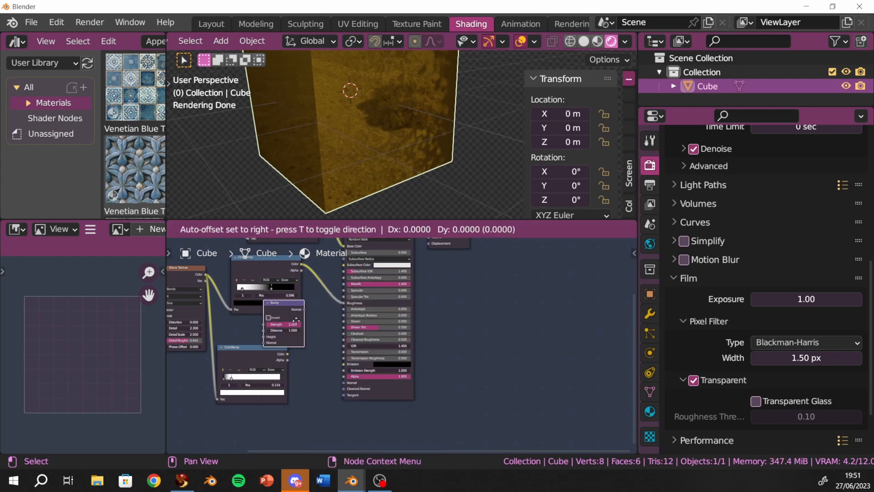
{"action": "left_click", "coordinate": [326, 408]}
{"action": "middle_click_drag", "start_coordinate": [330, 362], "coordinate": [297, 326]}
{"action": "left_click_drag", "start_coordinate": [248, 320], "coordinate": [258, 385]}
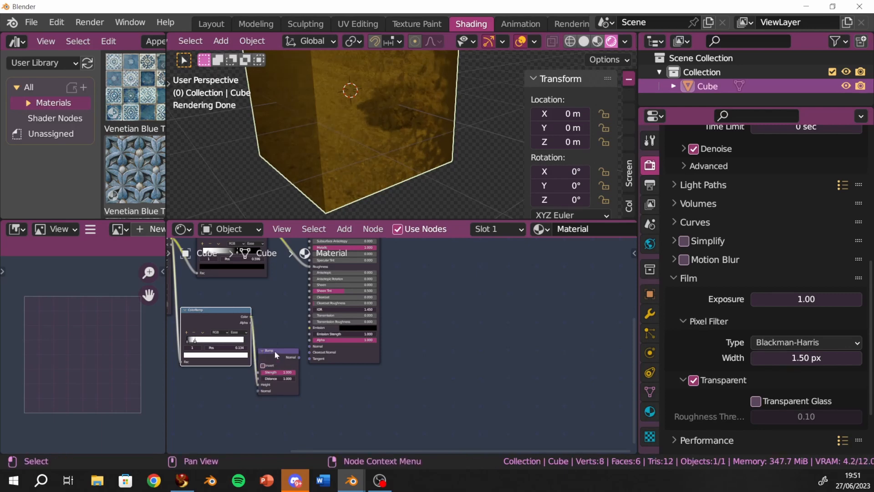
- Set the Bump strength to 0.469 and connect its Normal output to the Principled BSDF's Normal input
{"action": "left_click", "coordinate": [276, 354]}
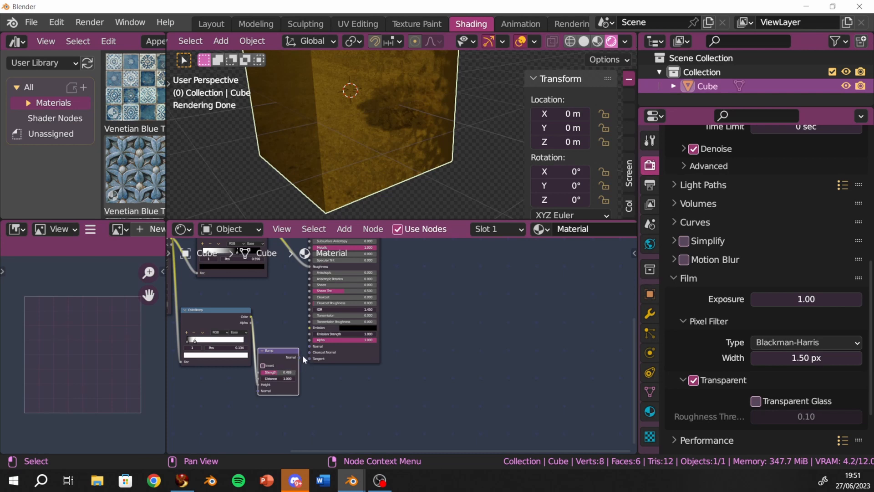
{"action": "scroll", "coordinate": [303, 355], "scroll_direction": "up", "scroll_amount": 2}
{"action": "middle_click_drag", "start_coordinate": [304, 355], "coordinate": [419, 338]}
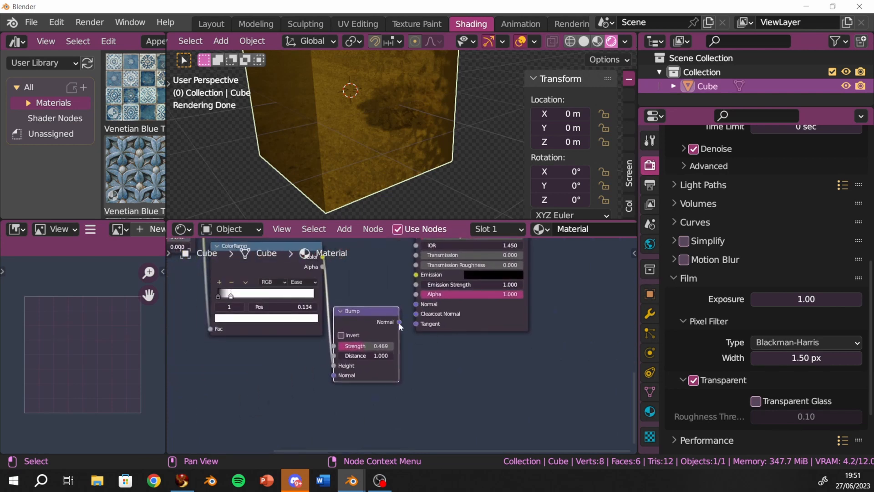
{"action": "left_click_drag", "start_coordinate": [400, 322], "coordinate": [415, 303]}
- Set the Bump node's Distance to 6.100 and its Strength to 0.107
{"action": "middle_click_drag", "start_coordinate": [373, 173], "coordinate": [389, 165]}
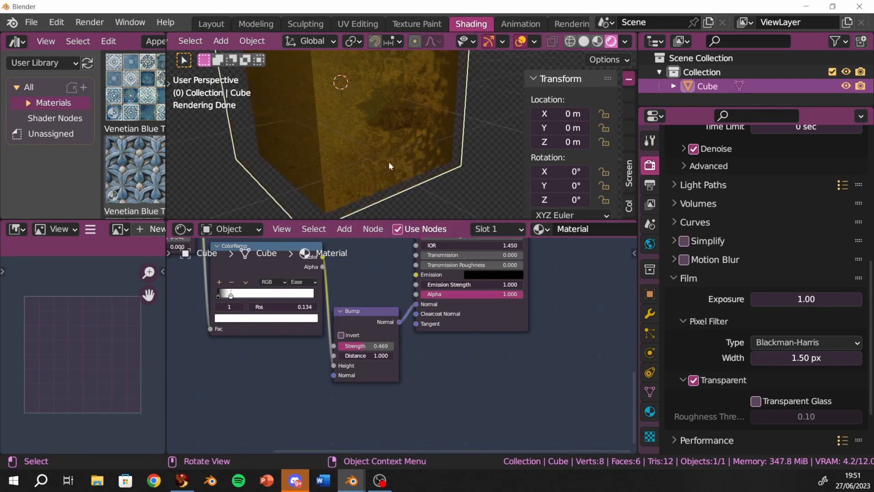
{"action": "scroll", "coordinate": [389, 163], "scroll_direction": "up", "scroll_amount": 3}
{"action": "scroll", "coordinate": [379, 184], "scroll_direction": "up", "scroll_amount": 3}
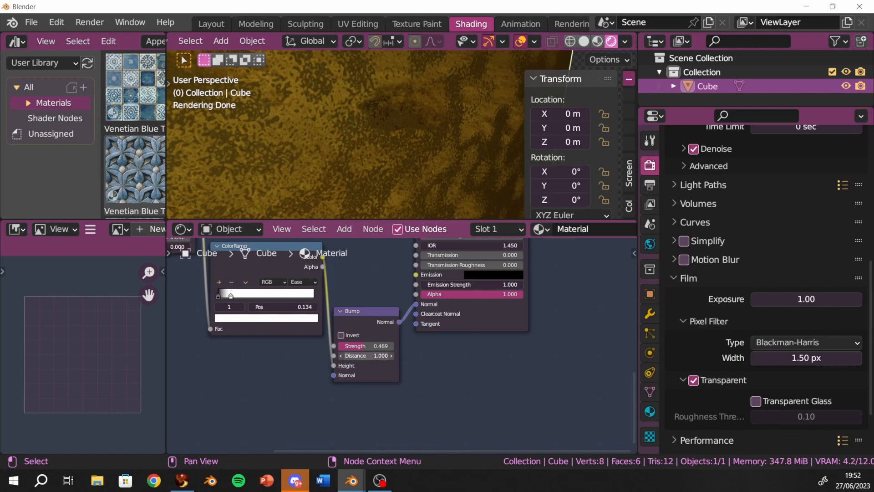
{"action": "left_click_drag", "start_coordinate": [366, 355], "coordinate": [349, 346]}
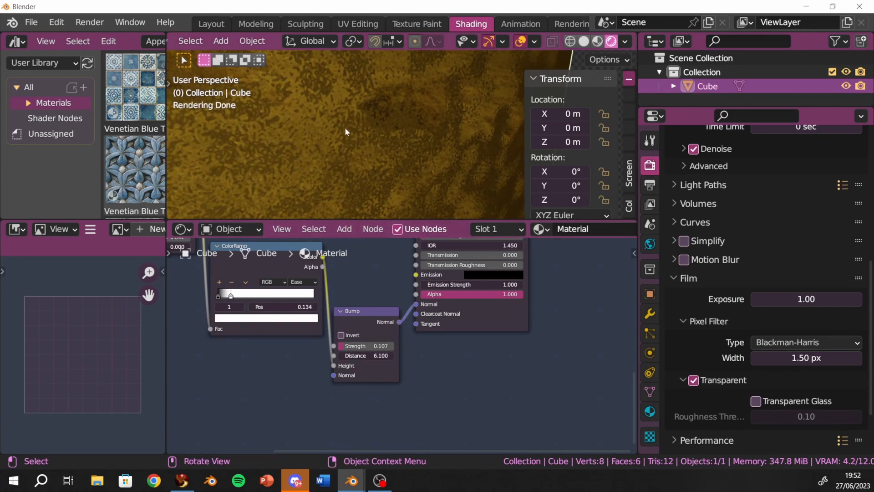
- Bring the roughness ColorRamp's stops close together near the start, with white first and the black stop at 0.058
{"action": "middle_click_drag", "start_coordinate": [345, 130], "coordinate": [326, 121]}
{"action": "middle_click_drag", "start_coordinate": [391, 269], "coordinate": [419, 393]}
{"action": "middle_click_drag", "start_coordinate": [431, 188], "coordinate": [455, 192]}
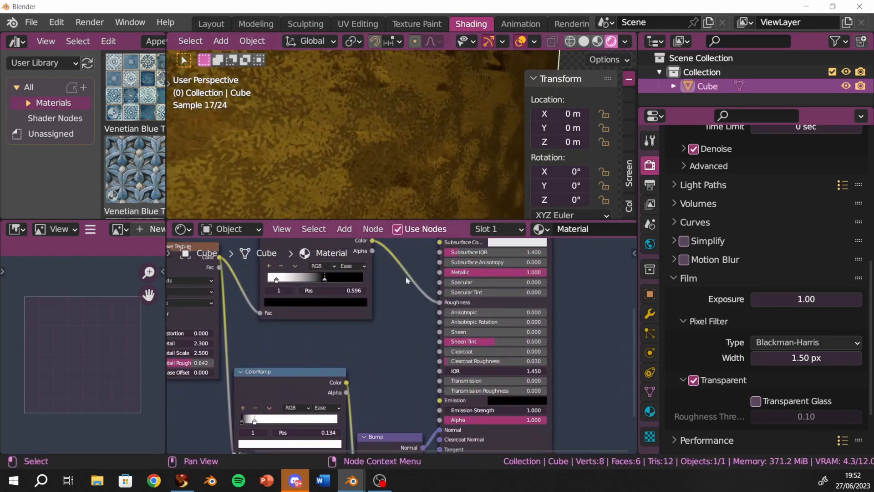
{"action": "middle_click_drag", "start_coordinate": [347, 320], "coordinate": [356, 377]}
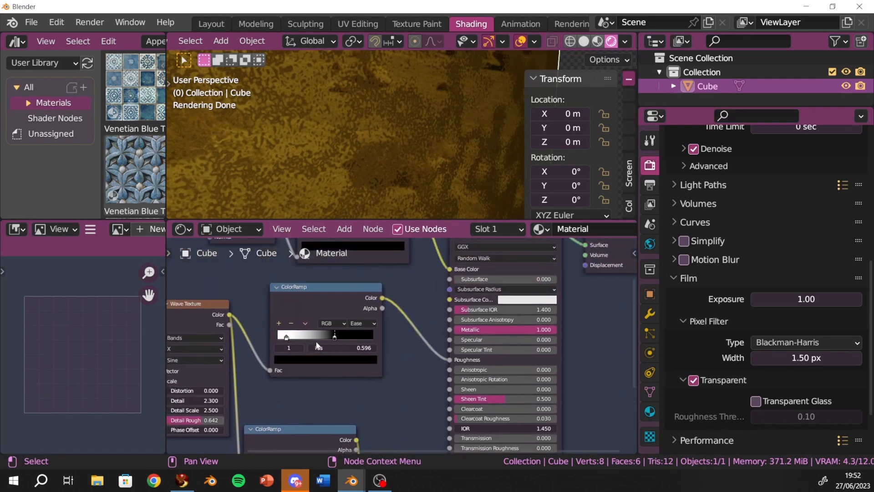
{"action": "left_click_drag", "start_coordinate": [335, 337], "coordinate": [295, 339]}
{"action": "left_click", "coordinate": [294, 336]}
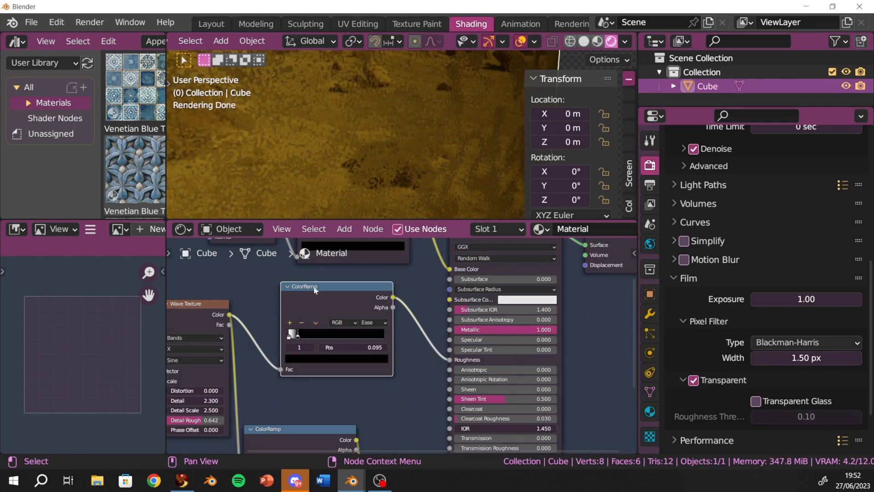
{"action": "middle_click_drag", "start_coordinate": [351, 114], "coordinate": [365, 77]}
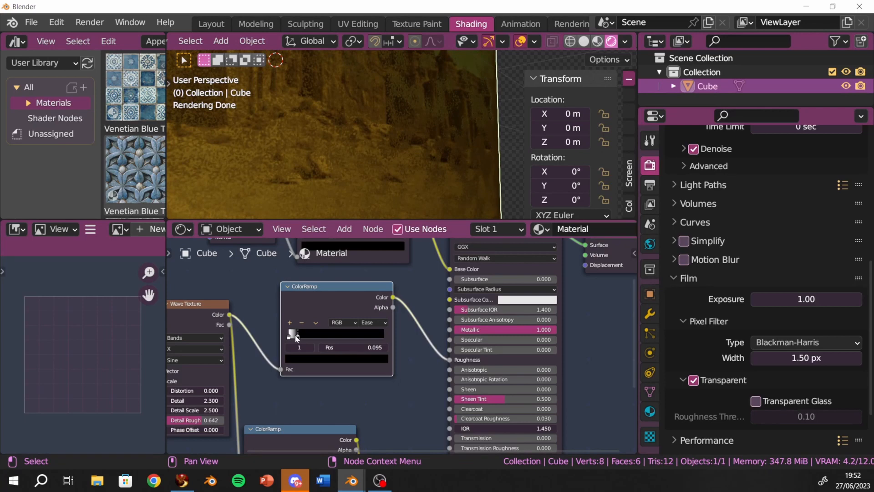
{"action": "left_click_drag", "start_coordinate": [297, 337], "coordinate": [284, 338]}
- Rename the cube's material as Gold
{"action": "scroll", "coordinate": [367, 135], "scroll_direction": "down", "scroll_amount": 5}
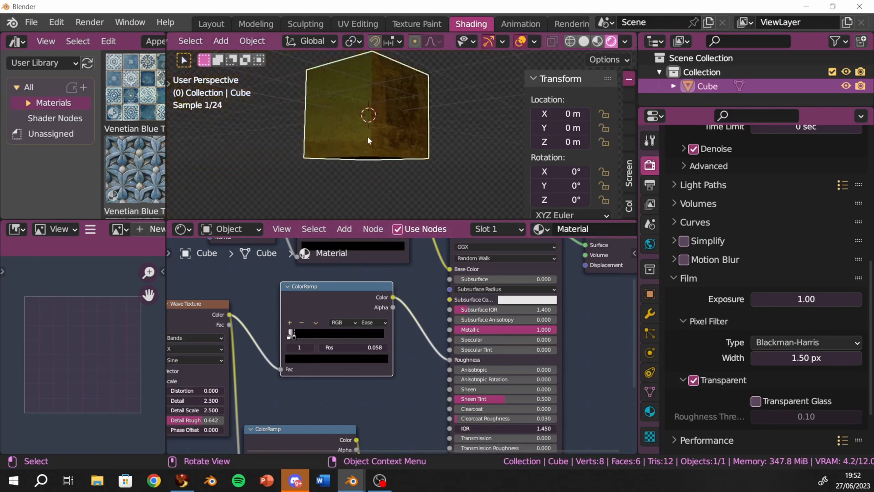
{"action": "middle_click_drag", "start_coordinate": [367, 136], "coordinate": [237, 161]}
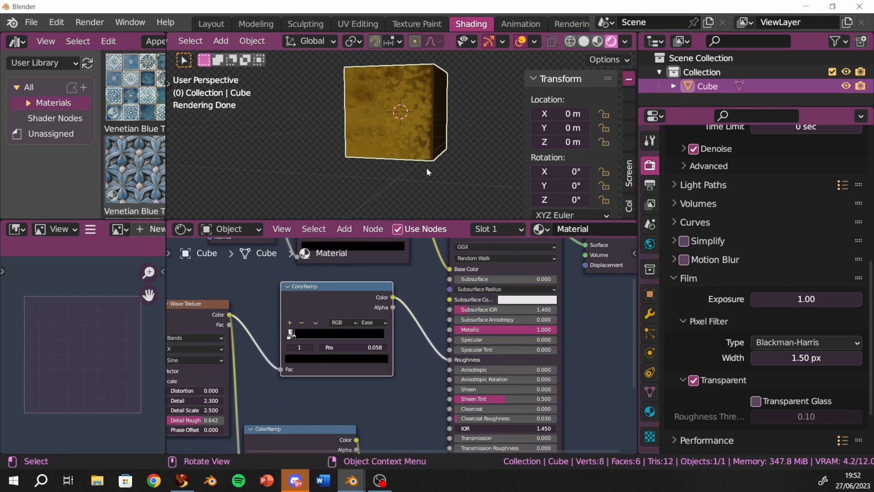
{"action": "middle_click_drag", "start_coordinate": [427, 172], "coordinate": [200, 211]}
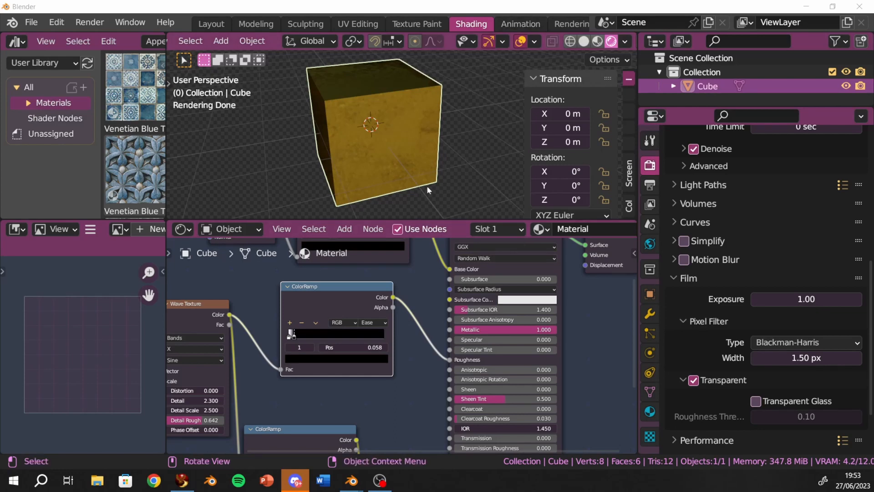
{"action": "left_click", "coordinate": [595, 230]}
{"action": "type", "text": "Gold"}
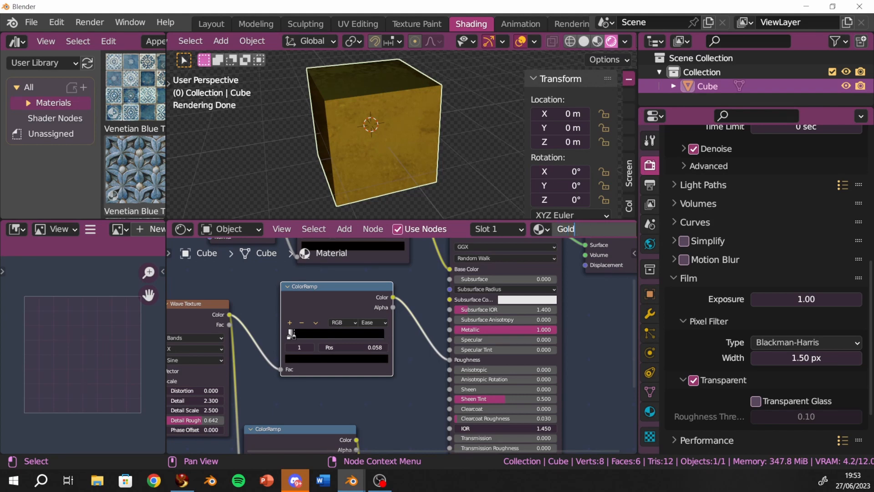
{"action": "key", "text": "Return"}
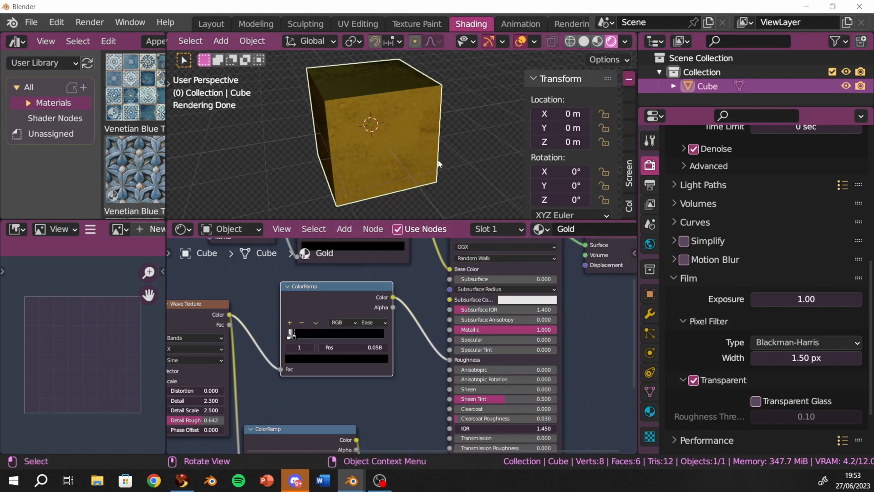
{"action": "scroll", "coordinate": [443, 162], "scroll_direction": "down", "scroll_amount": 6}
{"action": "scroll", "coordinate": [417, 165], "scroll_direction": "up", "scroll_amount": 3}
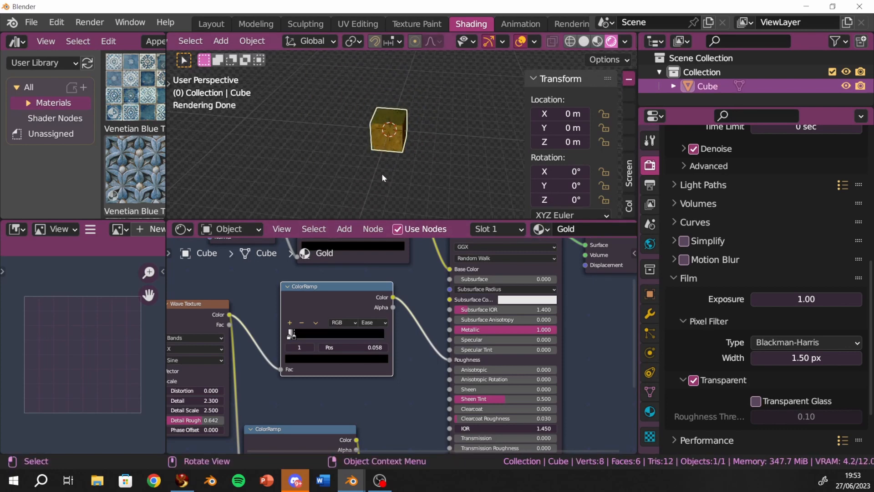
{"action": "scroll", "coordinate": [388, 160], "scroll_direction": "up", "scroll_amount": 1}
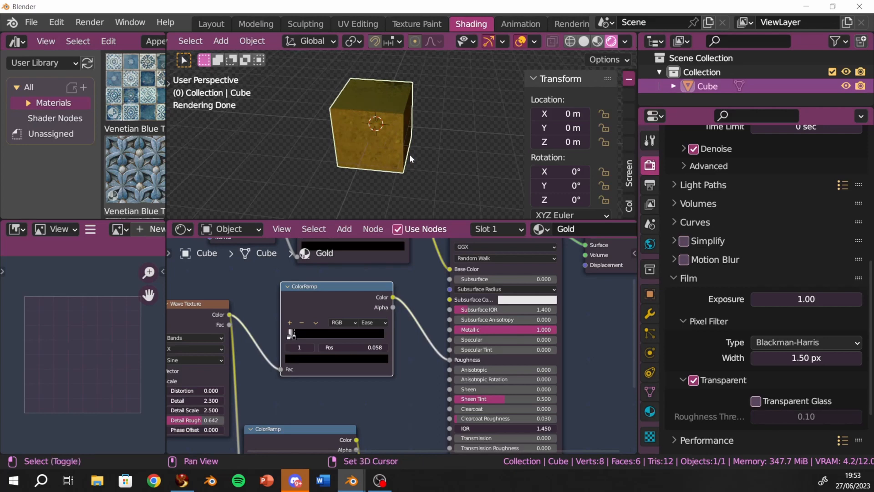
- Add a Monkey mesh at the origin and move the cube away so that it no longer covers the monkey
{"action": "key", "text": "shift+a"}
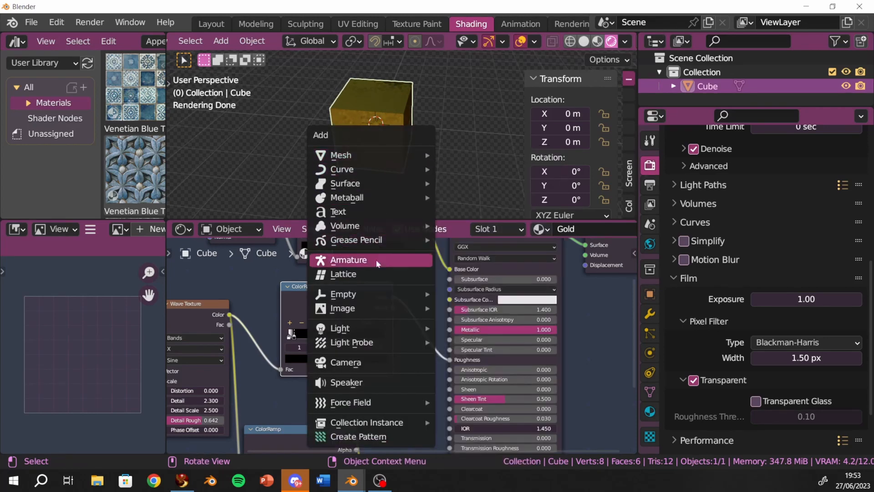
{"action": "mouse_move", "coordinate": [366, 156]}
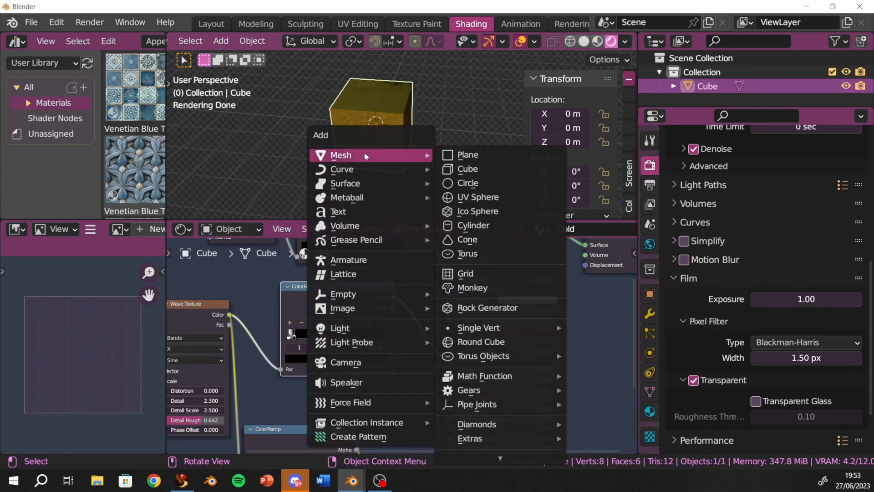
{"action": "left_click", "coordinate": [473, 287]}
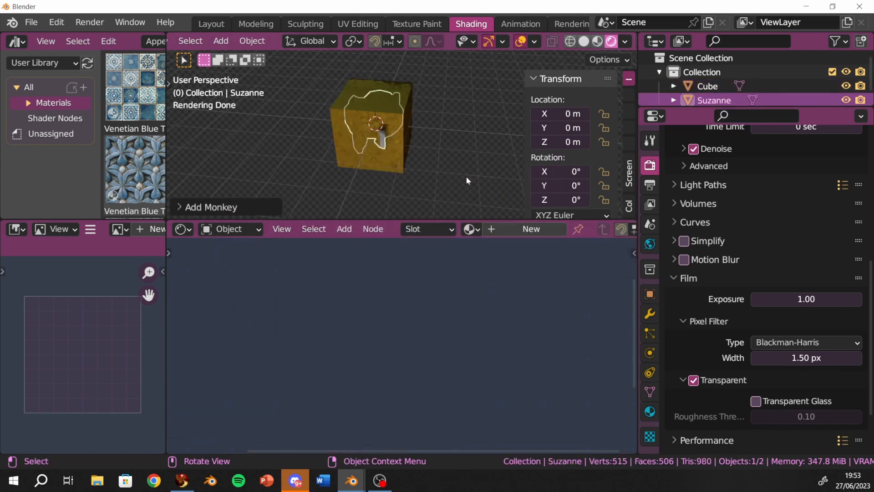
{"action": "left_click", "coordinate": [391, 167]}
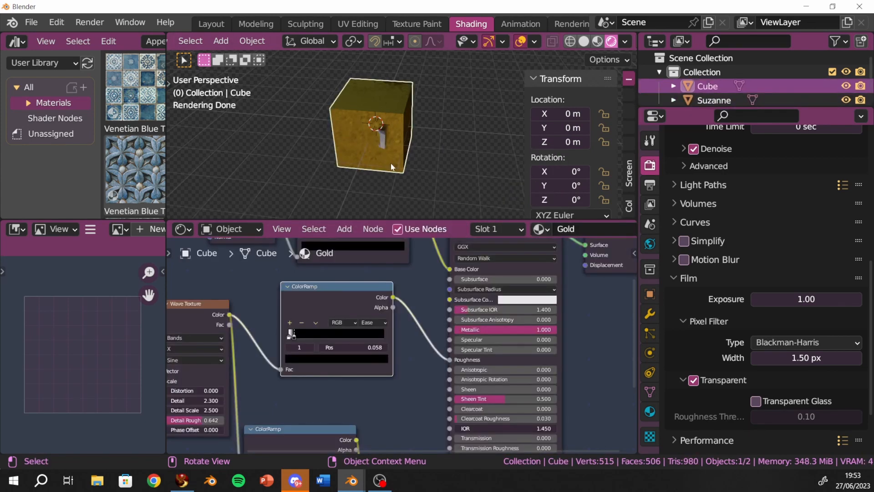
{"action": "left_click_drag", "start_coordinate": [391, 163], "coordinate": [355, 142]}
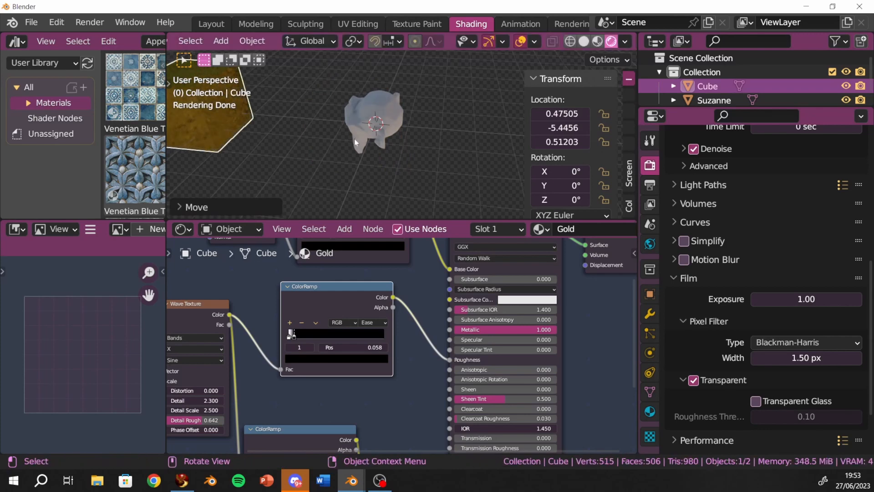
- Assign the existing Gold material to the monkey
{"action": "left_click", "coordinate": [373, 132]}
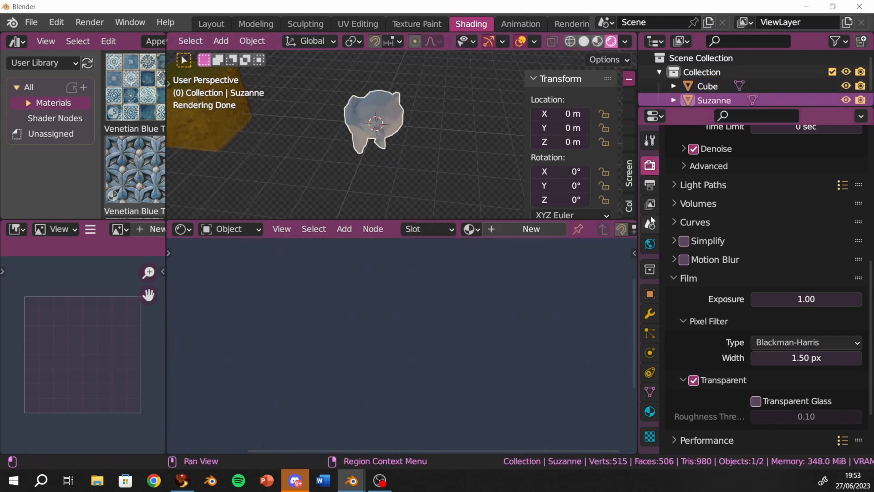
{"action": "left_click", "coordinate": [470, 229]}
{"action": "left_click", "coordinate": [495, 251]}
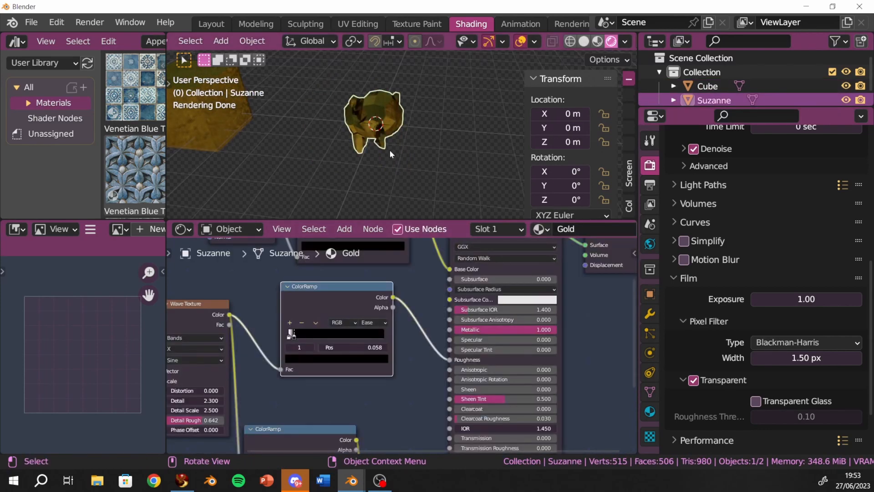
- Give the monkey a level 2 subdivision and smooth shading, and inspect the gold surface from several angles
{"action": "scroll", "coordinate": [390, 150], "scroll_direction": "up", "scroll_amount": 5}
{"action": "middle_click_drag", "start_coordinate": [390, 145], "coordinate": [460, 171]}
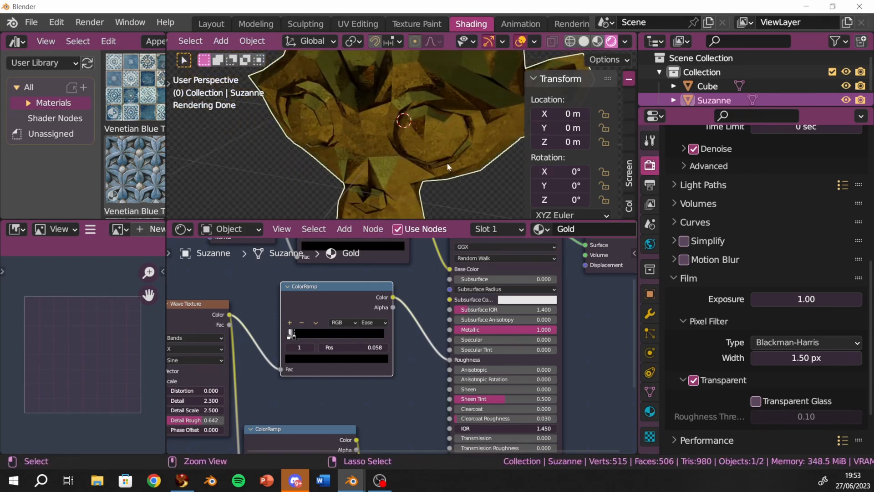
{"action": "key", "text": "ctrl+2"}
{"action": "middle_click_drag", "start_coordinate": [447, 162], "coordinate": [462, 181]}
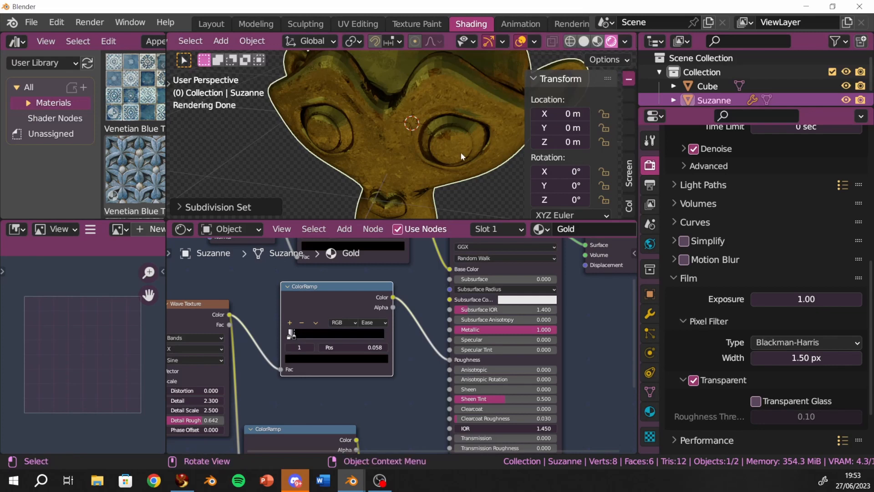
{"action": "key", "text": "q"}
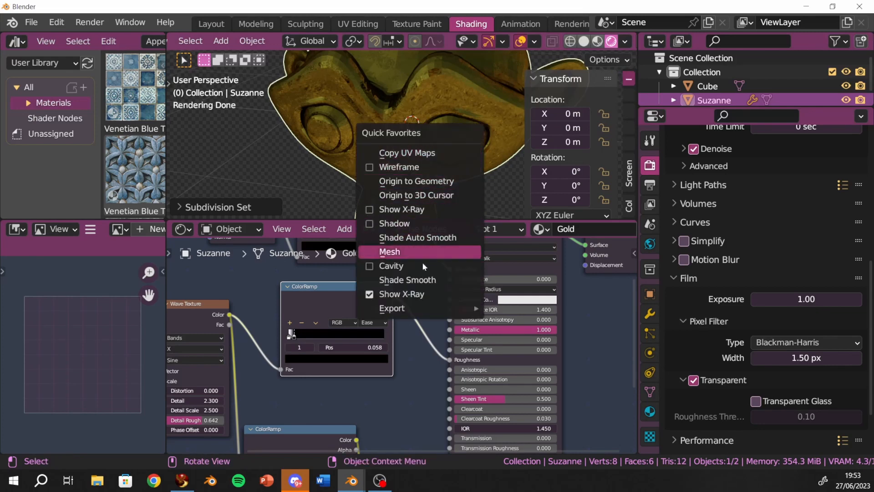
{"action": "left_click", "coordinate": [414, 279]}
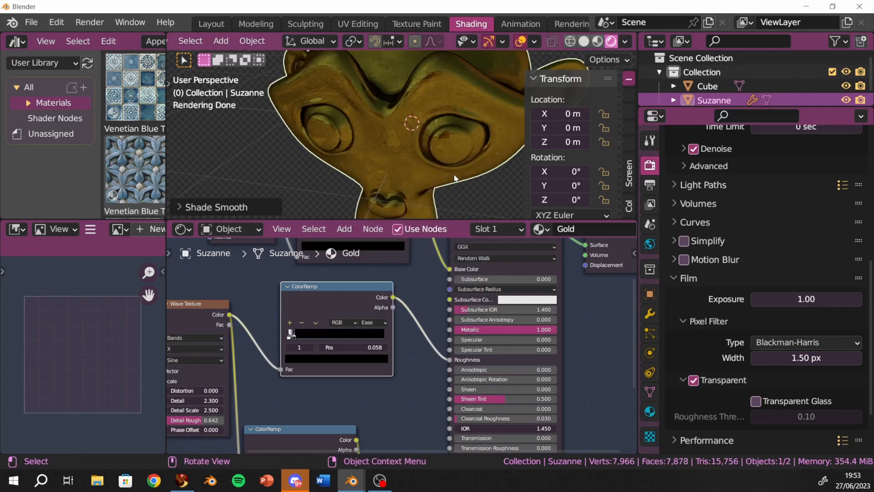
{"action": "middle_click_drag", "start_coordinate": [453, 178], "coordinate": [484, 136]}
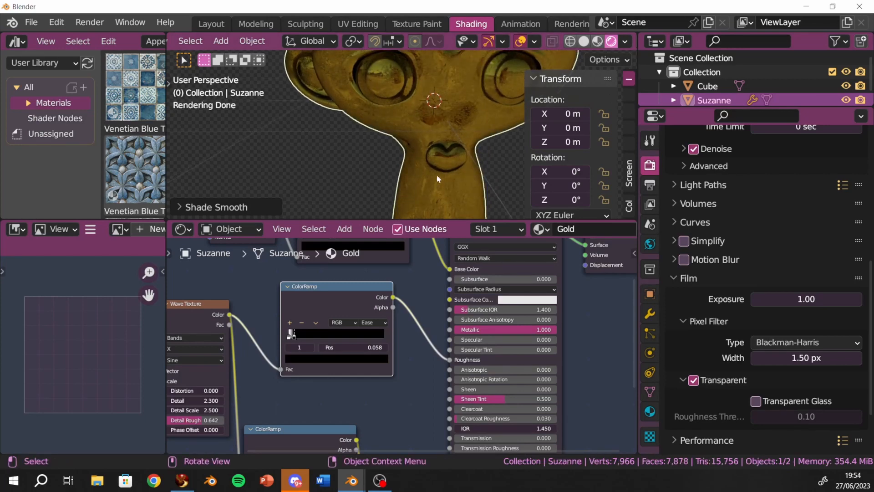
{"action": "middle_click_drag", "start_coordinate": [485, 136], "coordinate": [472, 175]}
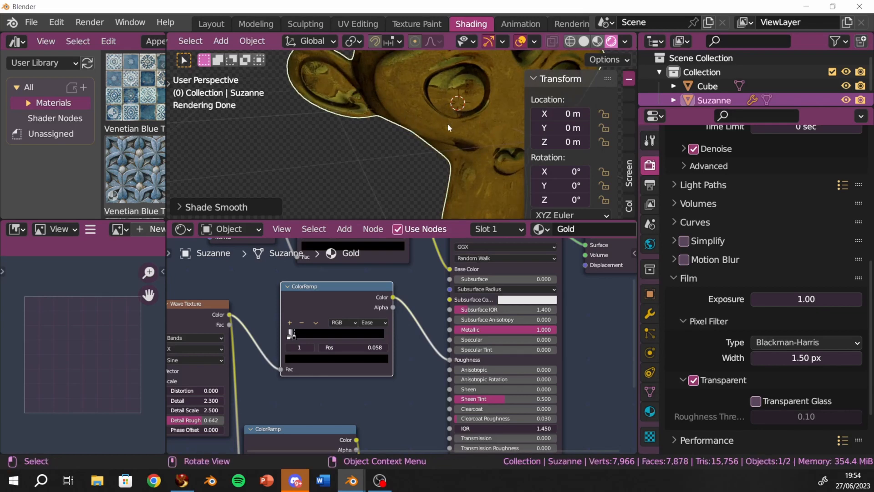
{"action": "middle_click_drag", "start_coordinate": [448, 128], "coordinate": [421, 162]}
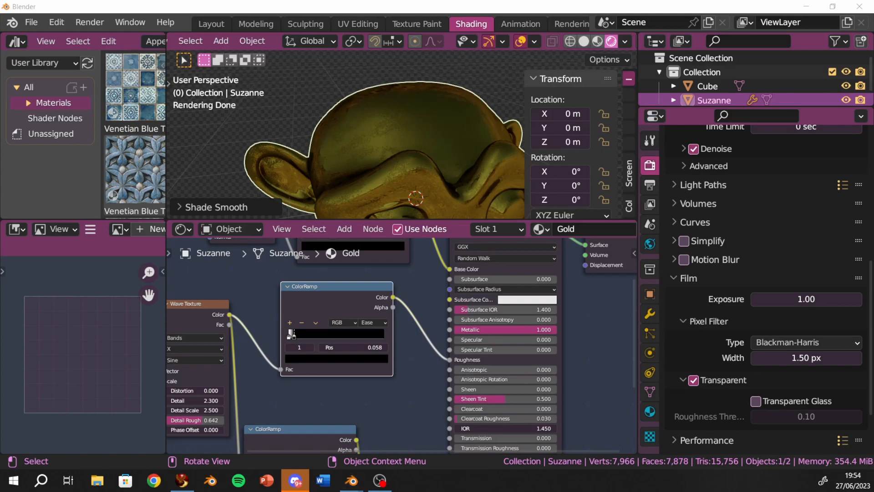
- Switch to the maximized Baking 02 Procedural.blend window and show its three monkey heads in Rendered viewport shading
{"action": "left_click_drag", "start_coordinate": [757, 0], "coordinate": [342, 108]}
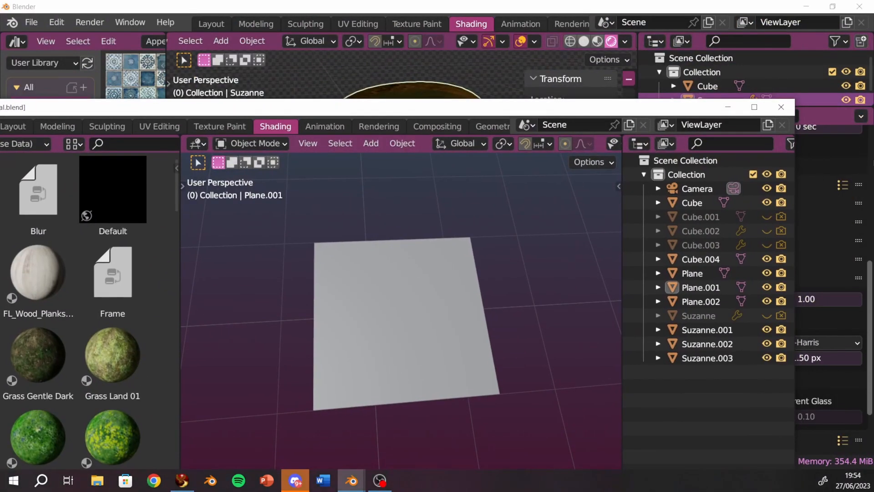
{"action": "left_click", "coordinate": [754, 107]}
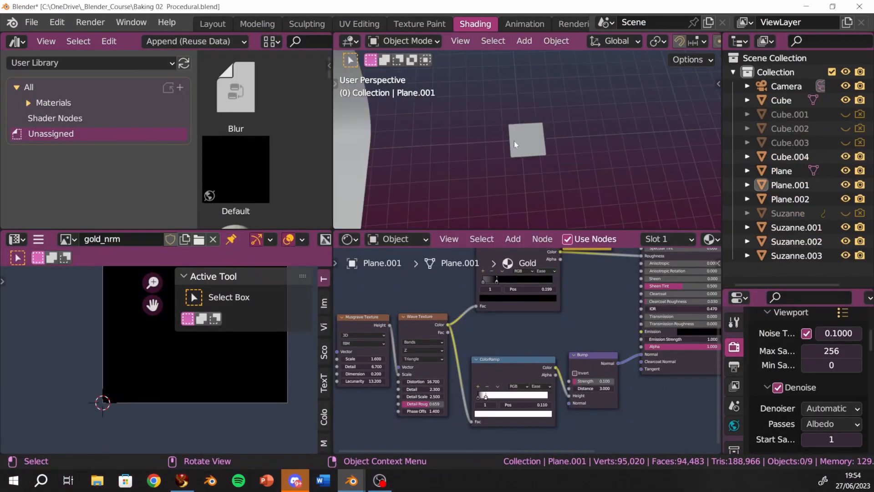
{"action": "middle_click_drag", "start_coordinate": [490, 167], "coordinate": [599, 161]}
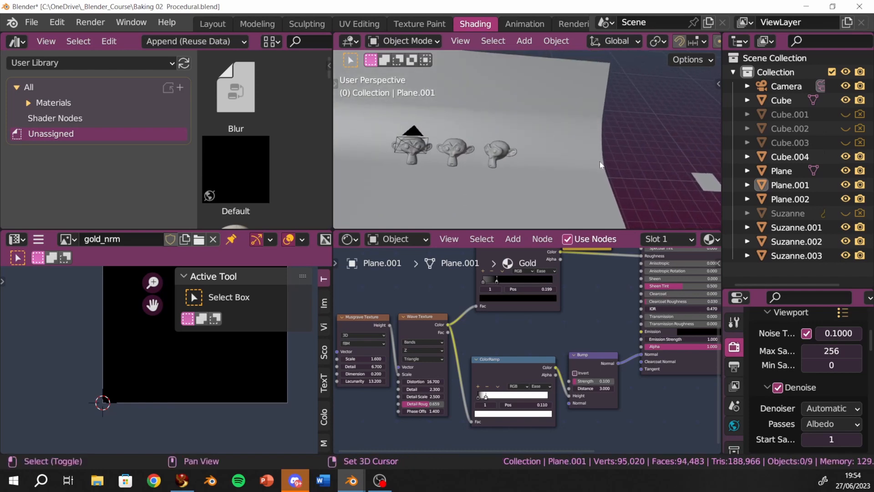
{"action": "scroll", "coordinate": [544, 151], "scroll_direction": "up", "scroll_amount": 3}
{"action": "middle_click_drag", "start_coordinate": [545, 151], "coordinate": [605, 134], "text": "shift"}
{"action": "scroll", "coordinate": [598, 163], "scroll_direction": "up", "scroll_amount": 1}
{"action": "scroll", "coordinate": [600, 164], "scroll_direction": "down", "scroll_amount": 2}
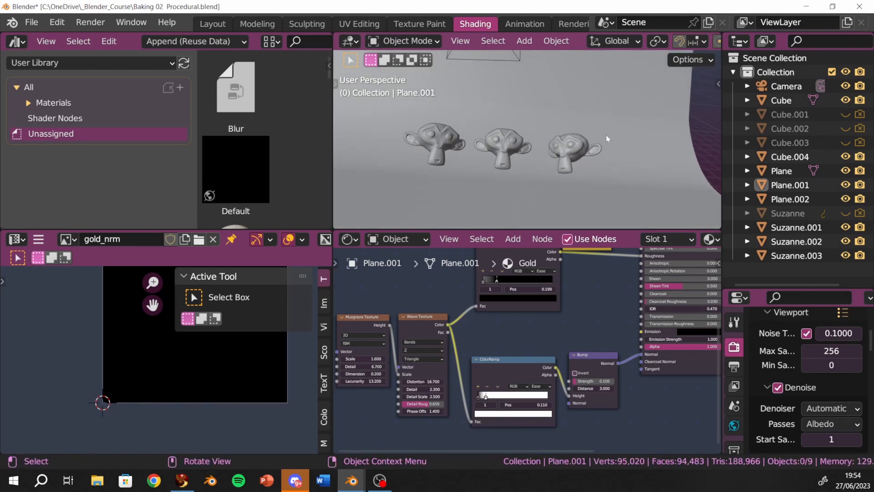
{"action": "scroll", "coordinate": [629, 136], "scroll_direction": "up", "scroll_amount": 2}
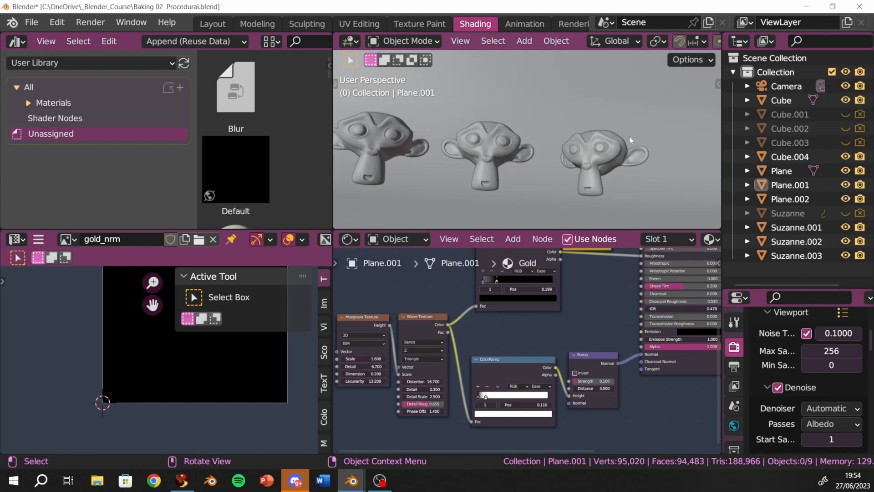
{"action": "scroll", "coordinate": [630, 135], "scroll_direction": "down", "scroll_amount": 1}
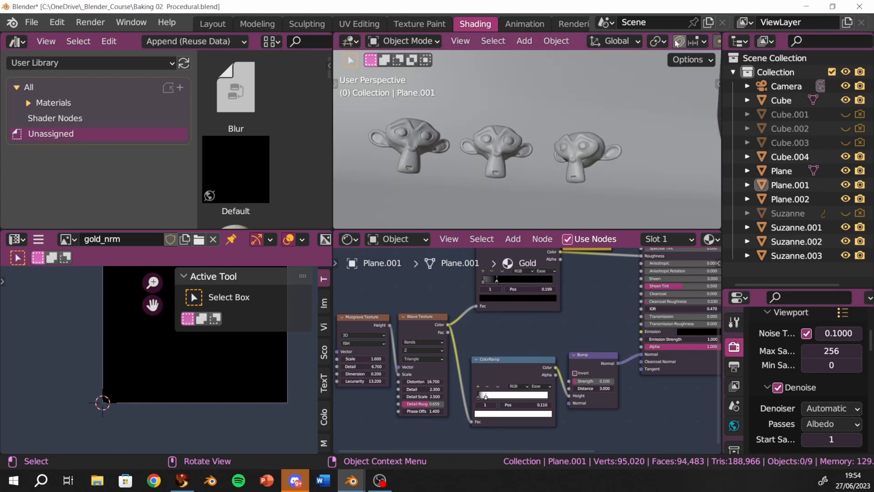
{"action": "scroll", "coordinate": [588, 45], "scroll_direction": "down", "scroll_amount": 5}
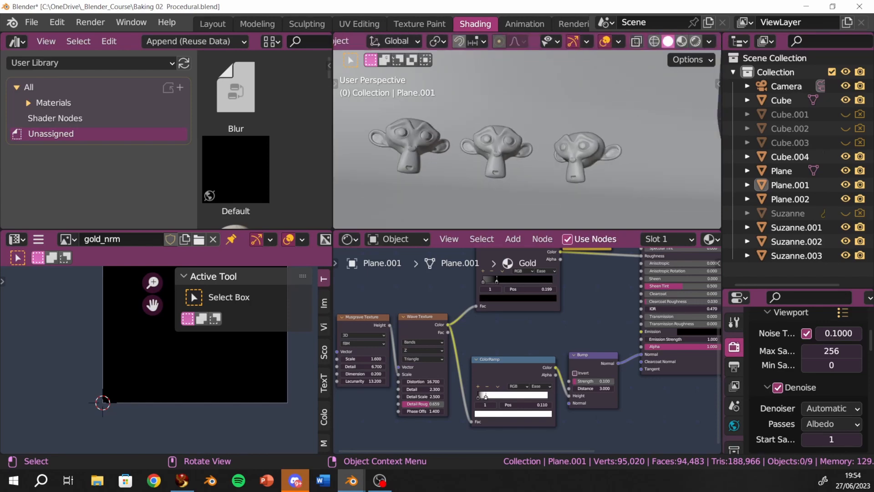
{"action": "left_click", "coordinate": [696, 41]}
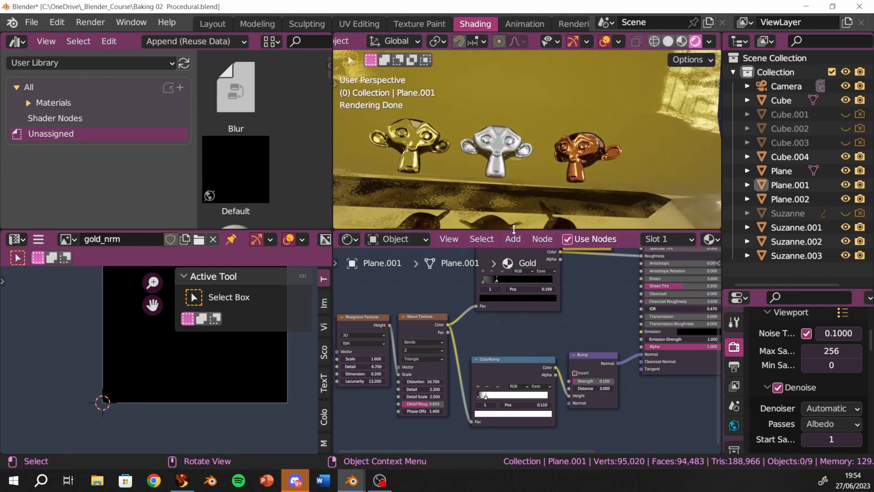
- Widen the 3D viewport and Shader Editor by narrowing the areas beside them, and frame the three metal monkeys closely
{"action": "scroll", "coordinate": [528, 164], "scroll_direction": "down", "scroll_amount": 5}
{"action": "middle_click_drag", "start_coordinate": [542, 157], "coordinate": [637, 127]}
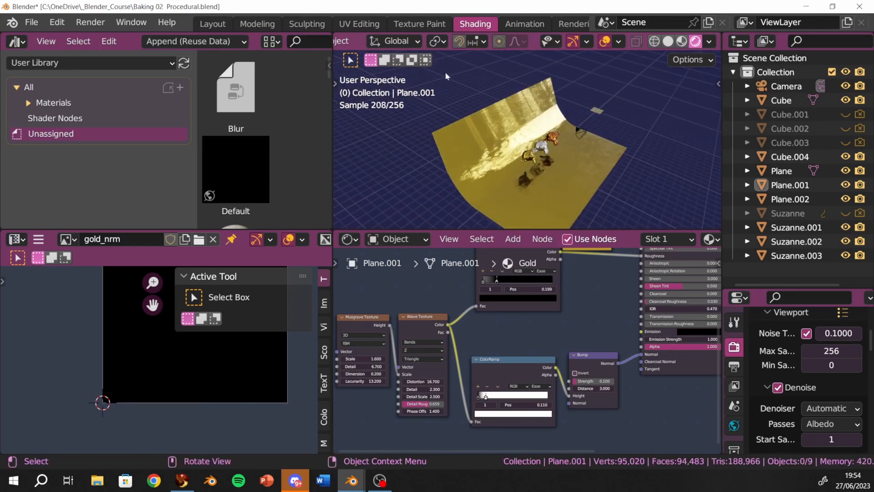
{"action": "middle_click_drag", "start_coordinate": [606, 162], "coordinate": [527, 171]}
{"action": "scroll", "coordinate": [512, 184], "scroll_direction": "up", "scroll_amount": 4}
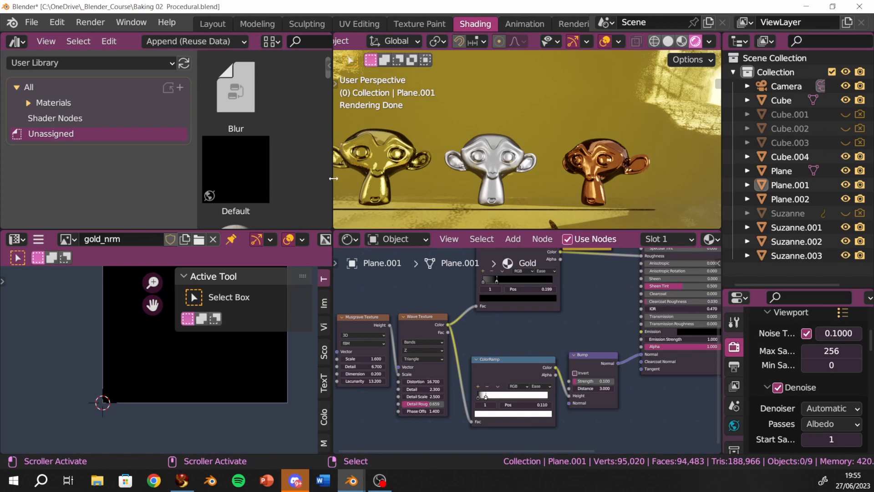
{"action": "left_click_drag", "start_coordinate": [331, 180], "coordinate": [124, 176]}
{"action": "middle_click_drag", "start_coordinate": [488, 216], "coordinate": [564, 200]}
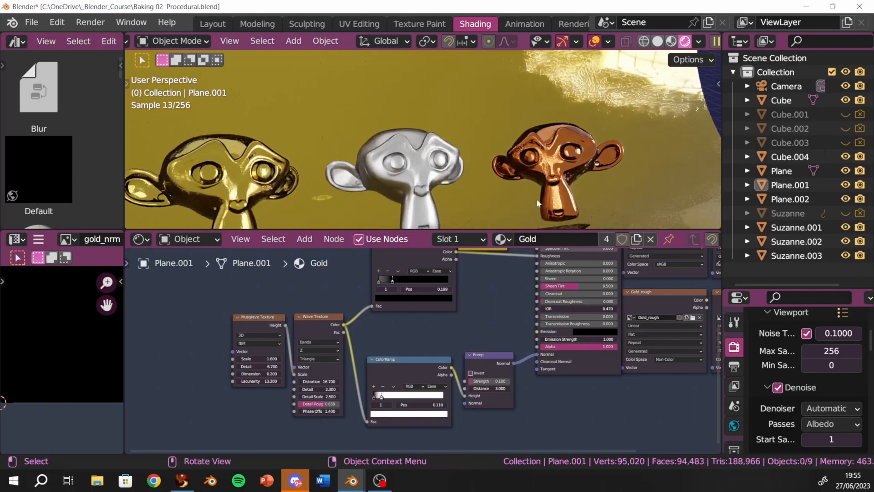
- Examine the node setups of the Bronze, Silver and Gold materials on the three monkeys
{"action": "left_click", "coordinate": [556, 216]}
{"action": "scroll", "coordinate": [341, 307], "scroll_direction": "up", "scroll_amount": 3}
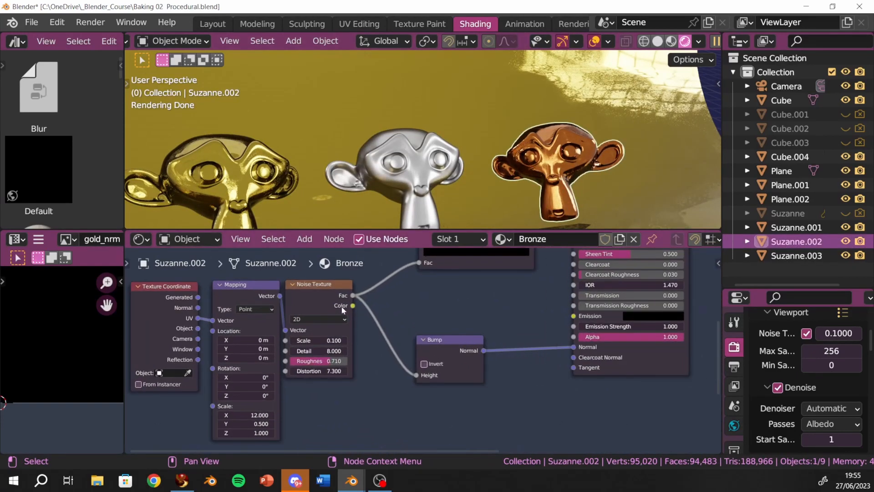
{"action": "middle_click_drag", "start_coordinate": [474, 291], "coordinate": [396, 343]}
{"action": "scroll", "coordinate": [417, 348], "scroll_direction": "down", "scroll_amount": 4}
{"action": "middle_click_drag", "start_coordinate": [472, 351], "coordinate": [465, 357]}
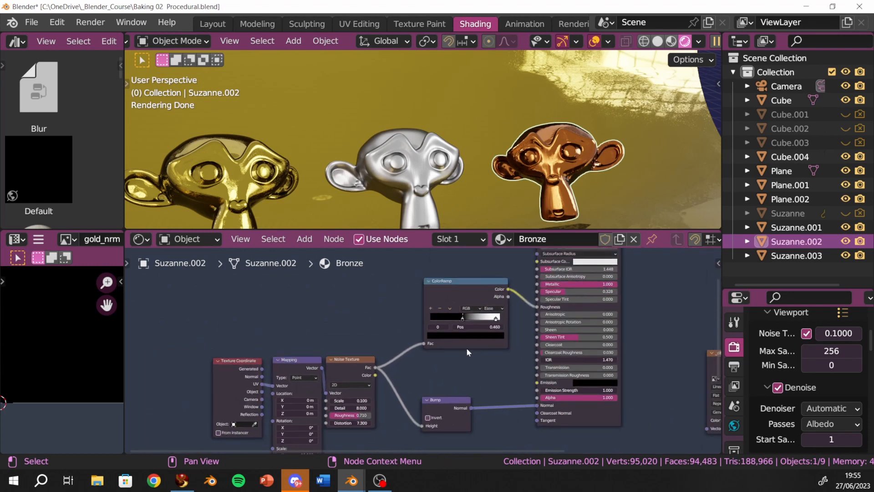
{"action": "left_click", "coordinate": [436, 216]}
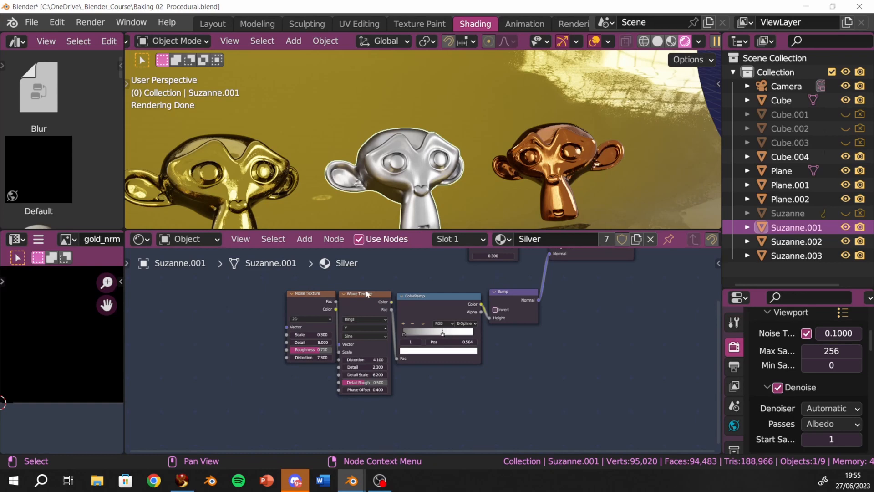
{"action": "left_click", "coordinate": [250, 190]}
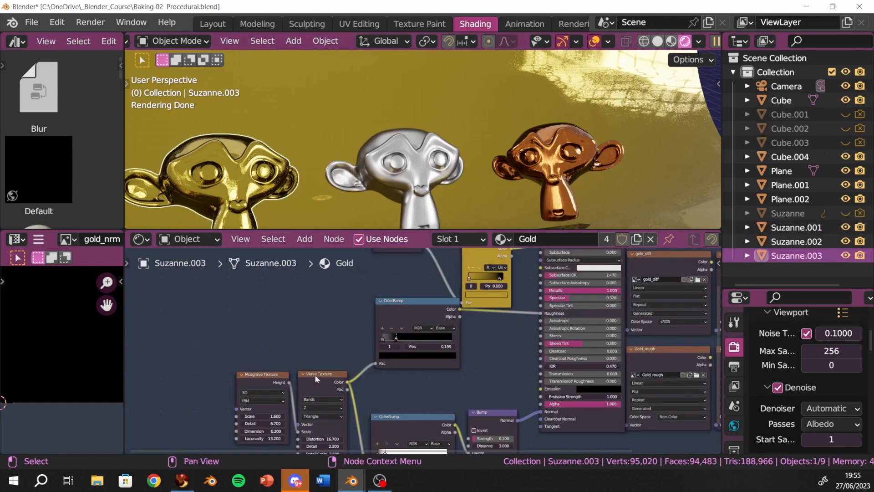
- Expand the collapsed Silver color ramp in the silver monkey's material, shift it slightly upward and show its node properties
{"action": "left_click", "coordinate": [433, 182]}
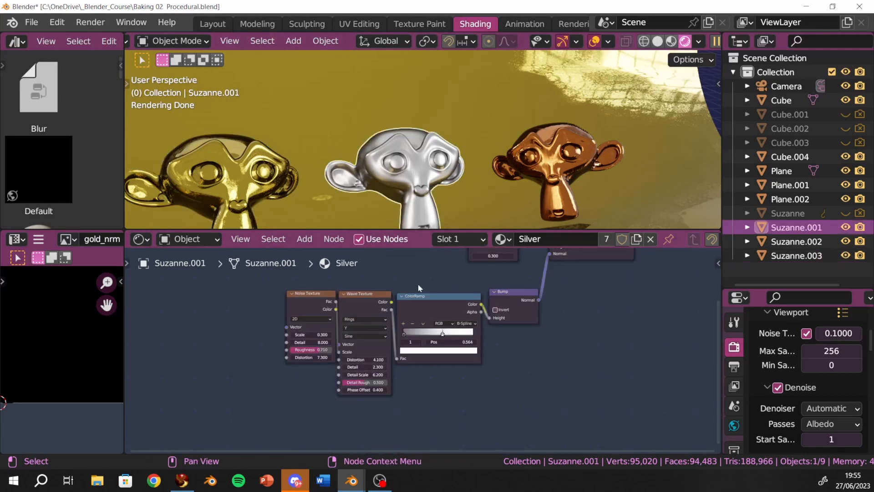
{"action": "middle_click_drag", "start_coordinate": [461, 297], "coordinate": [414, 481]}
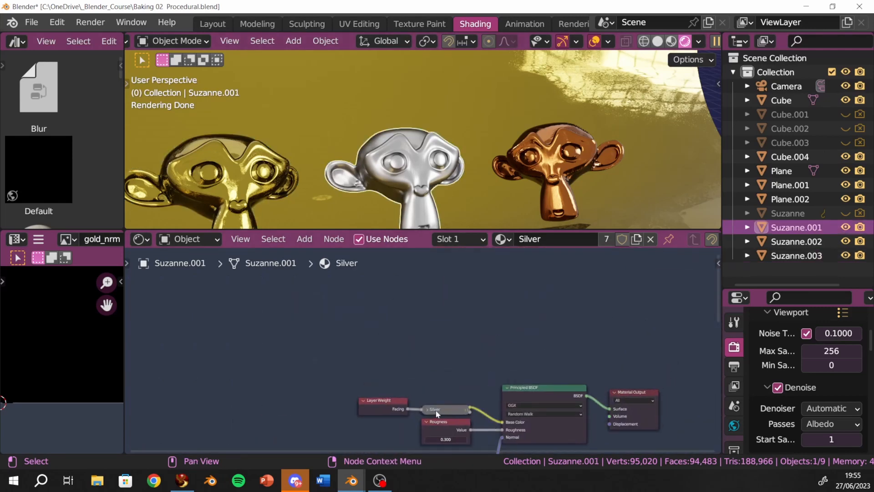
{"action": "scroll", "coordinate": [448, 366], "scroll_direction": "up", "scroll_amount": 4}
{"action": "middle_click_drag", "start_coordinate": [446, 351], "coordinate": [405, 239]}
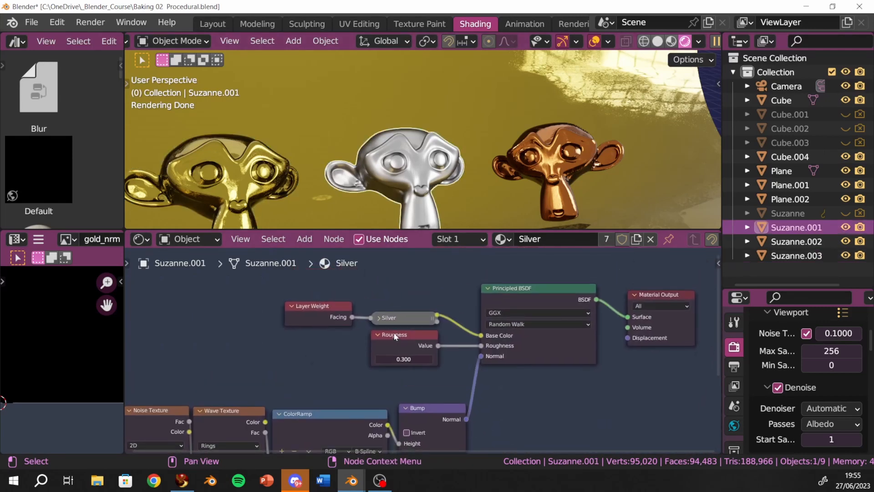
{"action": "left_click", "coordinate": [379, 318]}
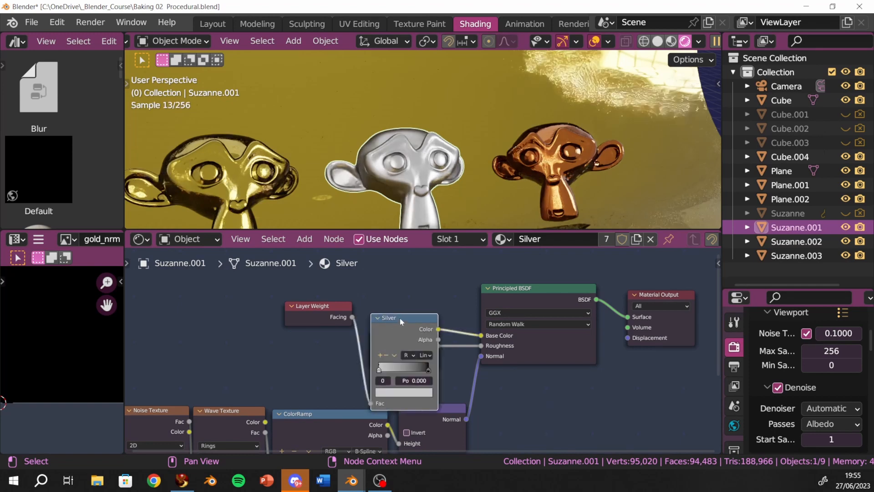
{"action": "left_click_drag", "start_coordinate": [400, 318], "coordinate": [405, 292]}
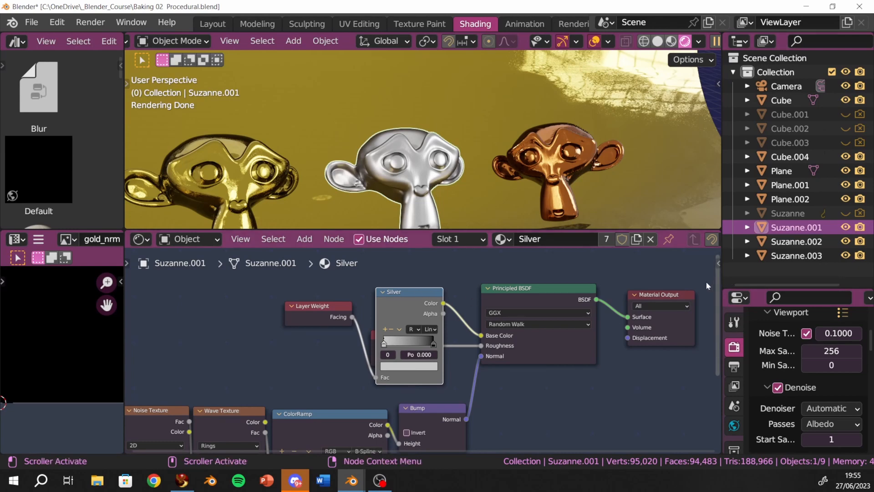
{"action": "key", "text": "n"}
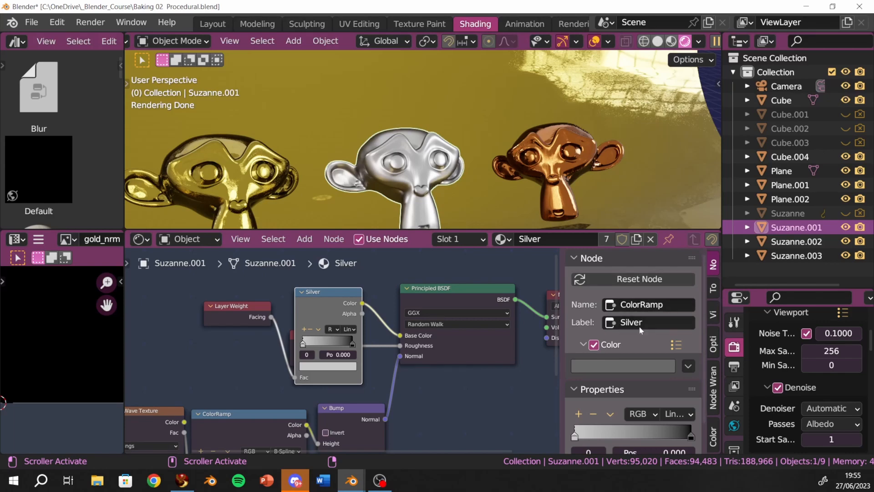
- Collapse the Silver color ramp node in the silver monkey's material
{"action": "scroll", "coordinate": [632, 364], "scroll_direction": "down", "scroll_amount": 1}
{"action": "scroll", "coordinate": [633, 360], "scroll_direction": "up", "scroll_amount": 1}
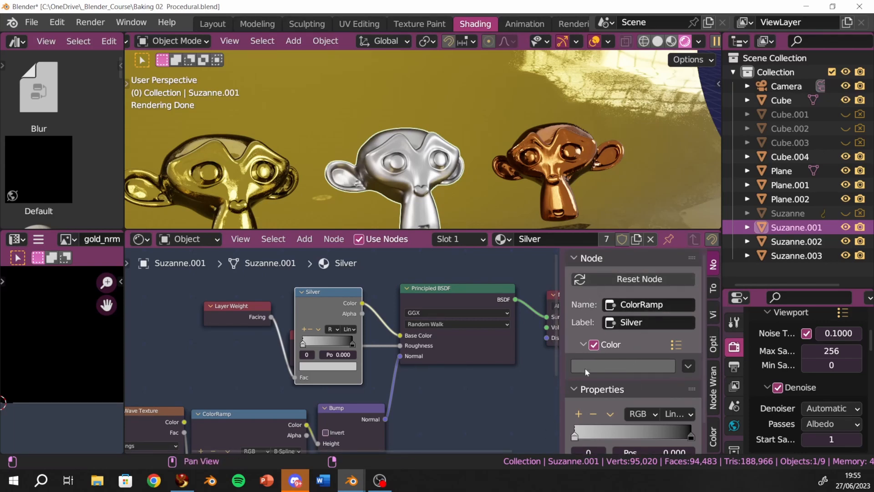
{"action": "scroll", "coordinate": [610, 377], "scroll_direction": "down", "scroll_amount": 2}
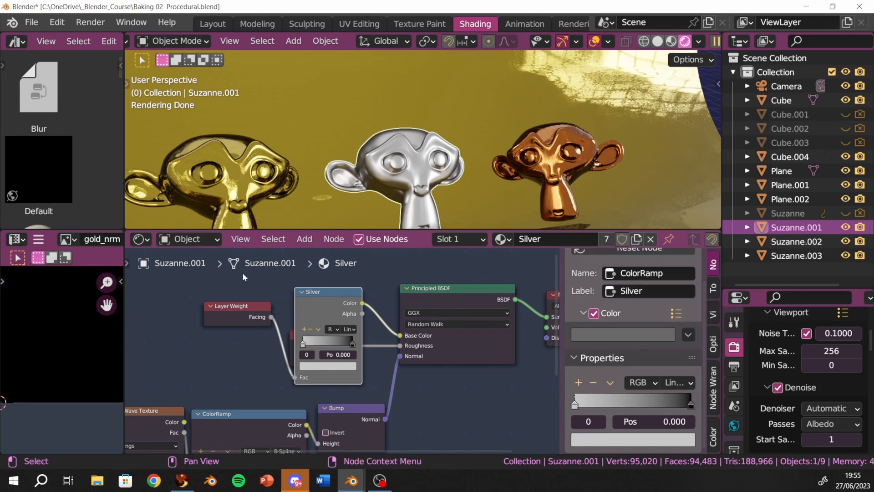
{"action": "left_click", "coordinate": [301, 293]}
{"action": "middle_click_drag", "start_coordinate": [310, 316], "coordinate": [326, 350]}
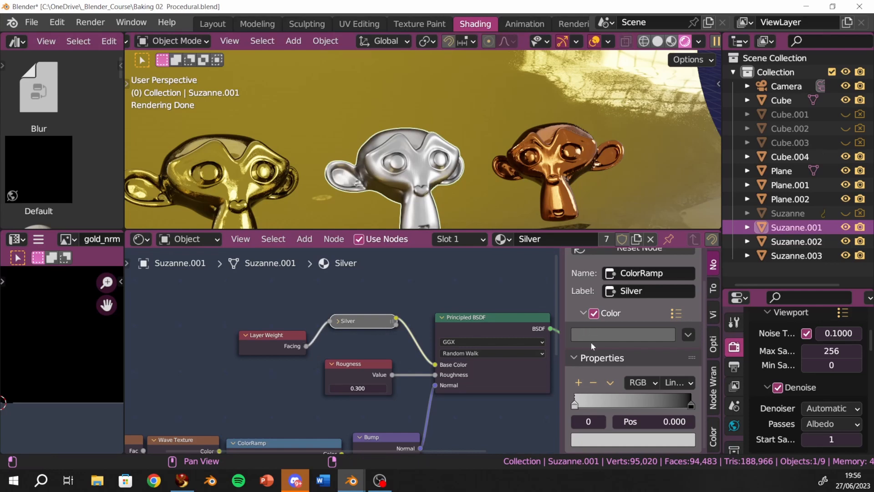
- Turn the collapsed Silver node's custom color off and on again, and check its color presets
{"action": "left_click", "coordinate": [594, 314]}
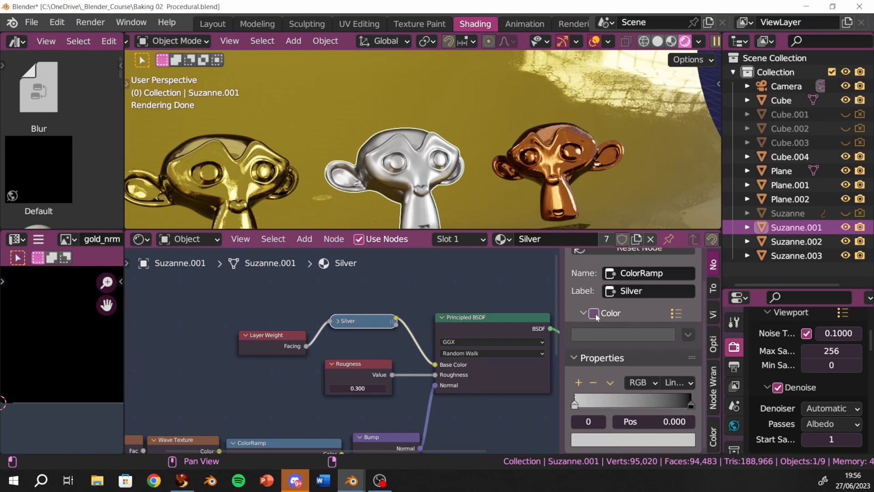
{"action": "left_click", "coordinate": [595, 313]}
{"action": "left_click", "coordinate": [676, 313]}
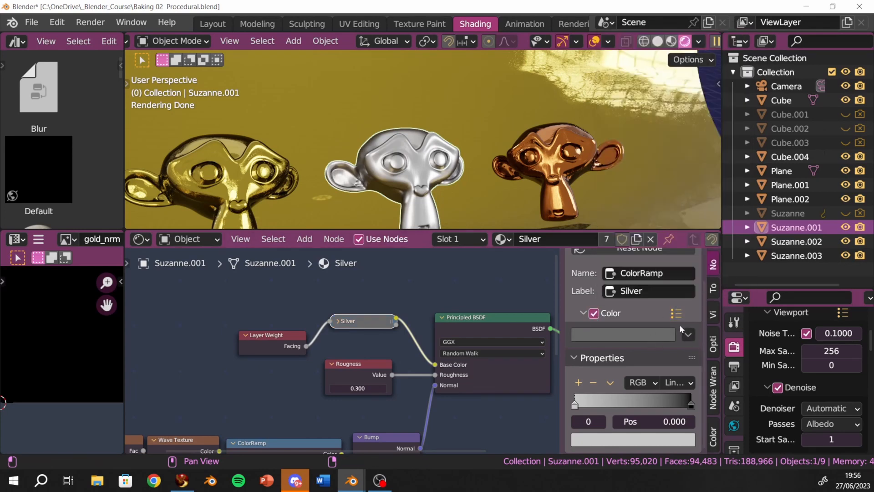
{"action": "left_click", "coordinate": [676, 313]}
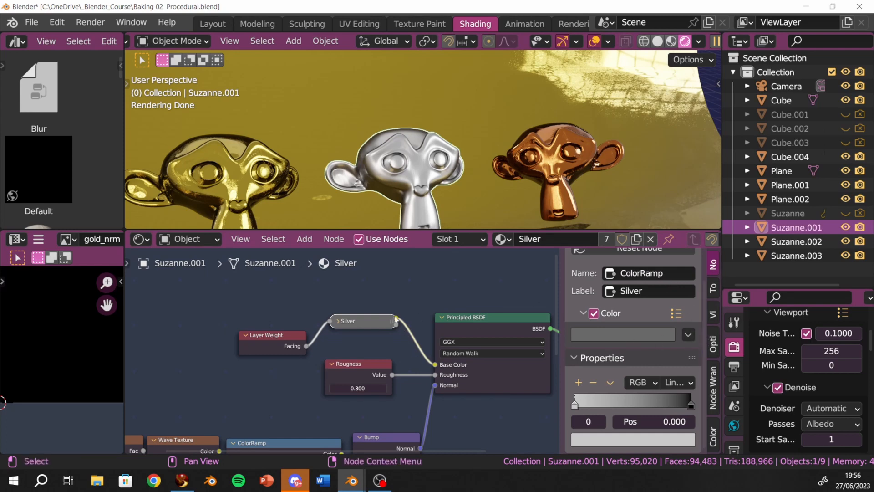
- Reveal the hidden sockets of the Silver material's Principled BSDF and move the Rougness value node farther away from it
{"action": "middle_click_drag", "start_coordinate": [392, 306], "coordinate": [396, 270]}
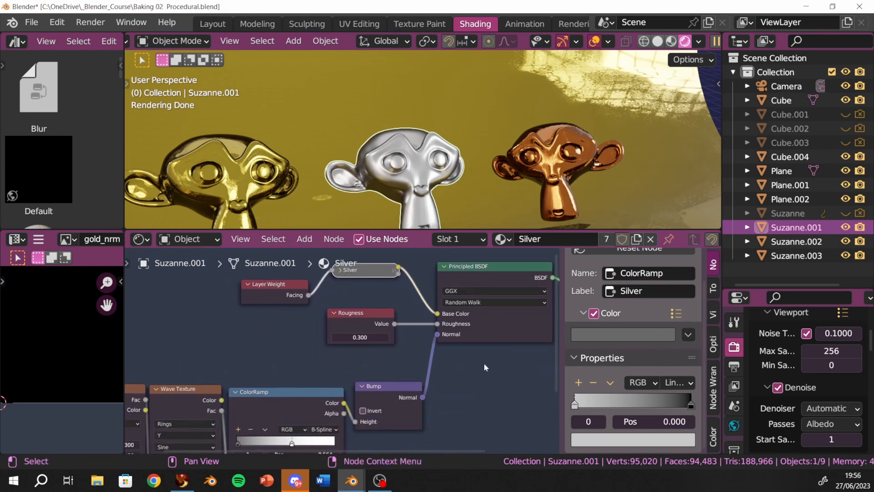
{"action": "scroll", "coordinate": [412, 345], "scroll_direction": "down", "scroll_amount": 2}
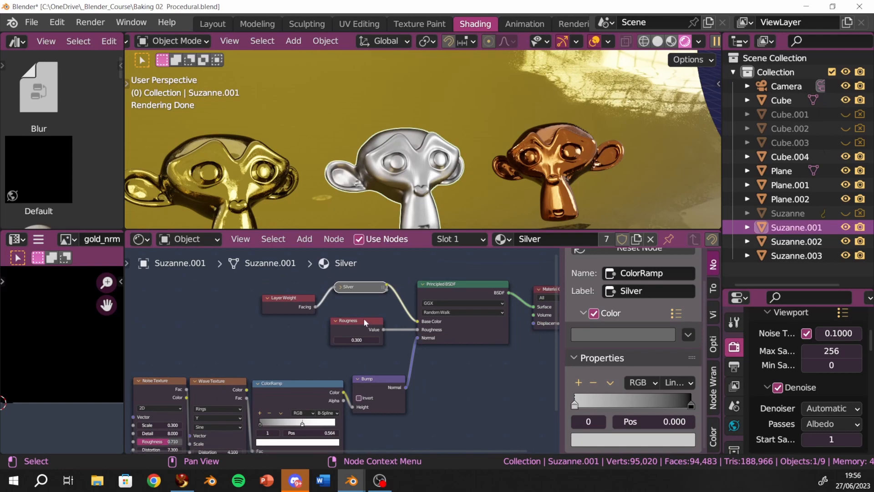
{"action": "left_click", "coordinate": [355, 330]}
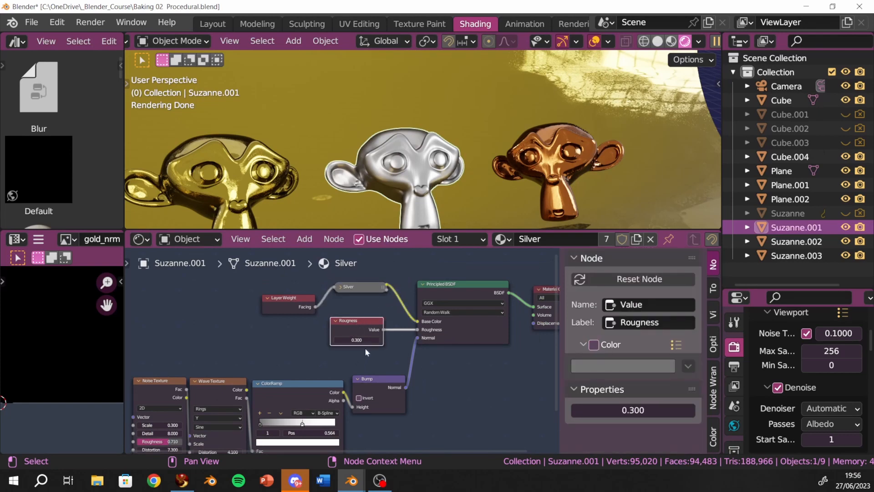
{"action": "scroll", "coordinate": [443, 370], "scroll_direction": "down", "scroll_amount": 3}
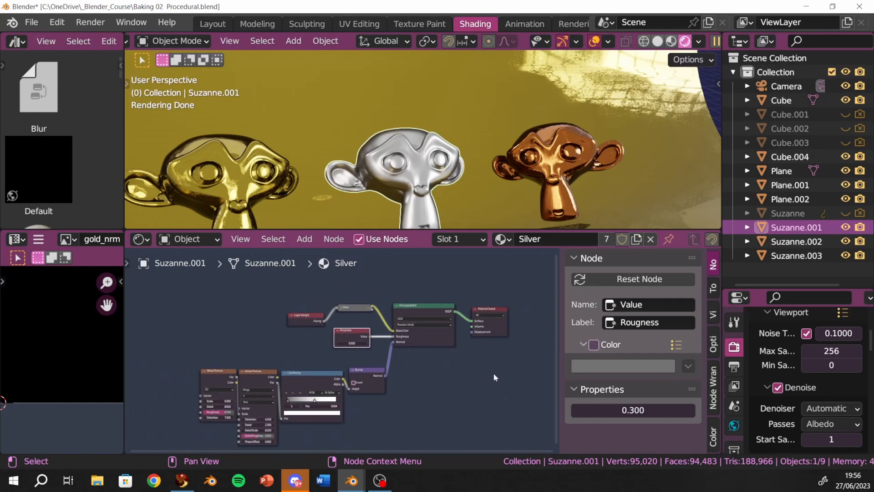
{"action": "scroll", "coordinate": [431, 357], "scroll_direction": "up", "scroll_amount": 2}
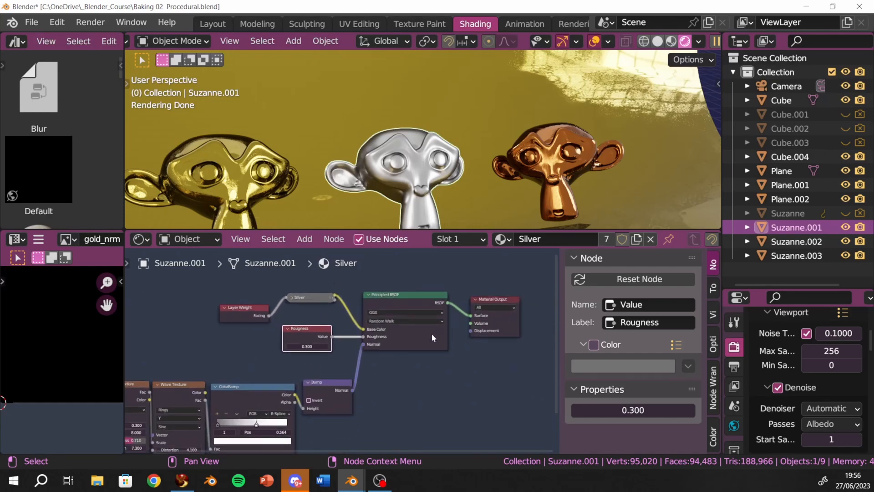
{"action": "scroll", "coordinate": [395, 307], "scroll_direction": "up", "scroll_amount": 1}
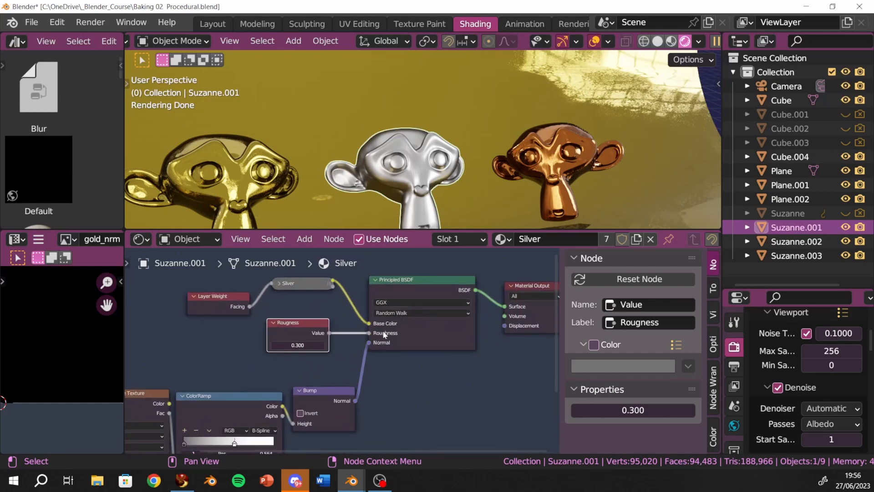
{"action": "left_click", "coordinate": [381, 283]}
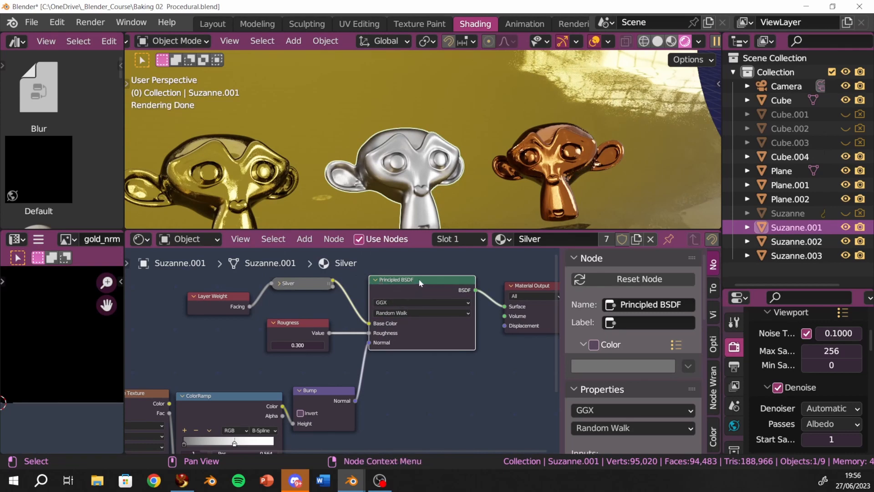
{"action": "key", "text": "ctrl+h"}
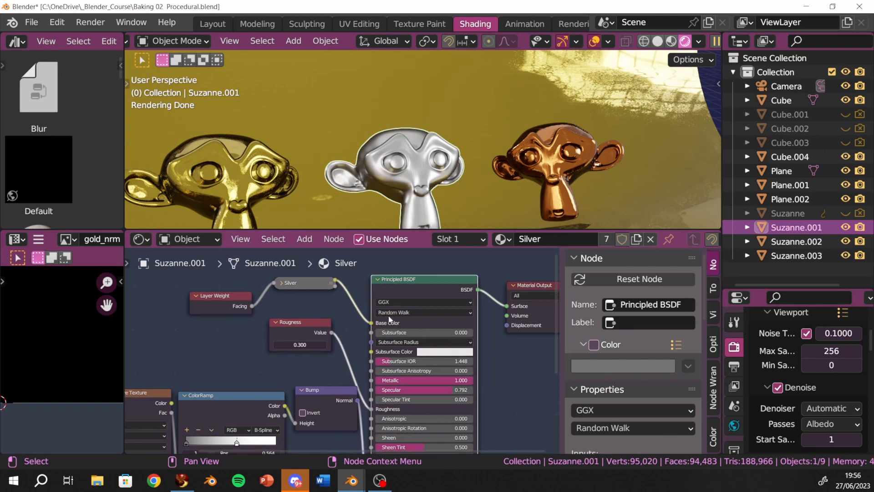
{"action": "left_click_drag", "start_coordinate": [301, 323], "coordinate": [278, 332]}
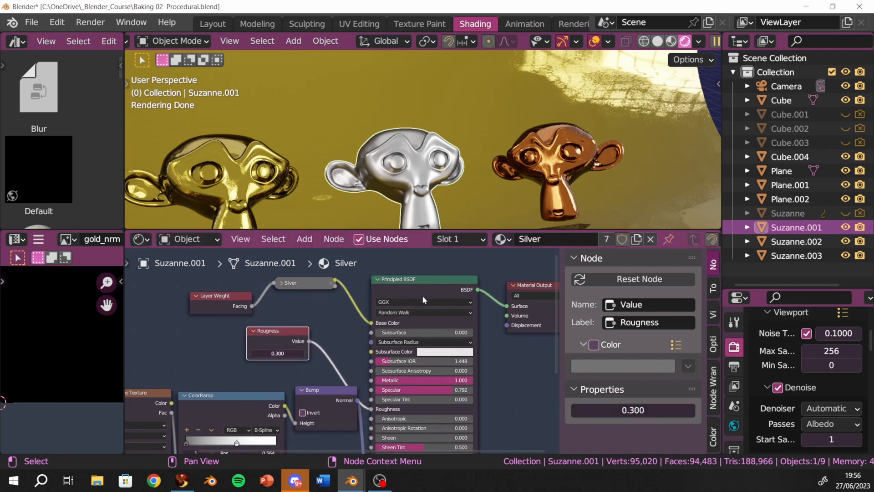
- Toggle the Principled BSDF's unused sockets between hidden and shown several times, ending with all of them shown
{"action": "left_click", "coordinate": [464, 283]}
{"action": "key", "text": "ctrl+h"}
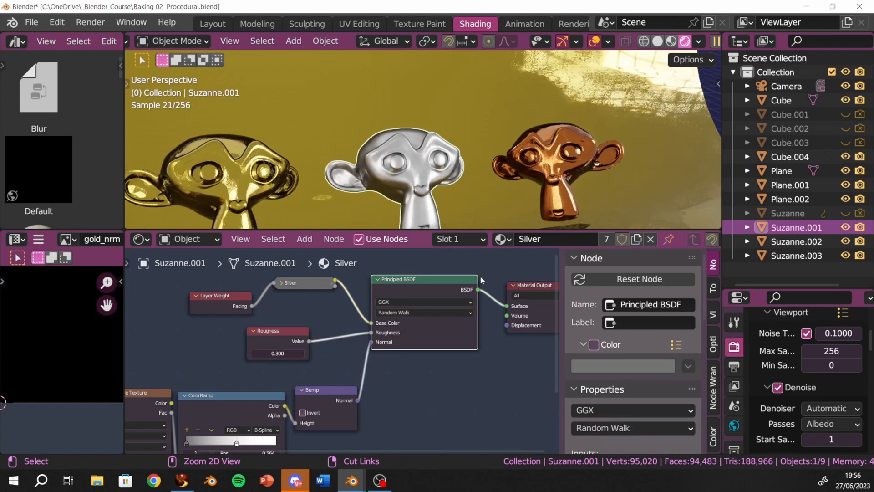
{"action": "key", "text": "ctrl+h"}
{"action": "key", "text": "ctrl+h"}
{"action": "key", "text": "ctrl+h"}
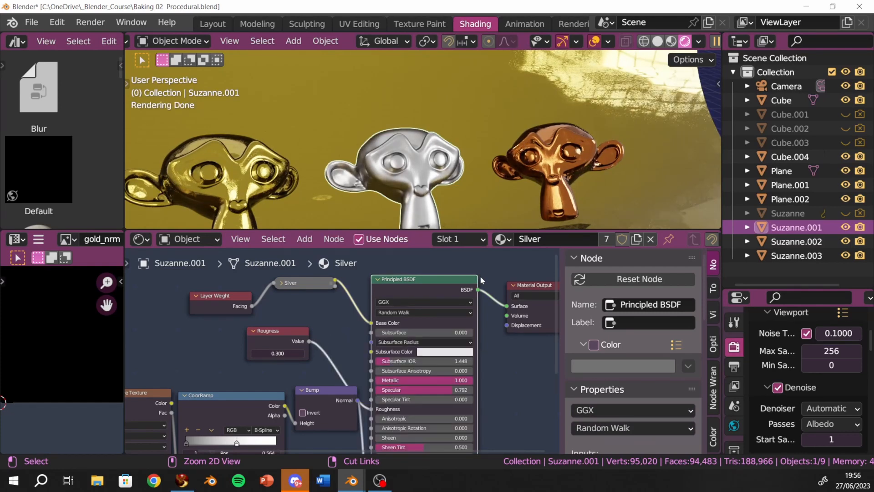
{"action": "key", "text": "ctrl+h"}
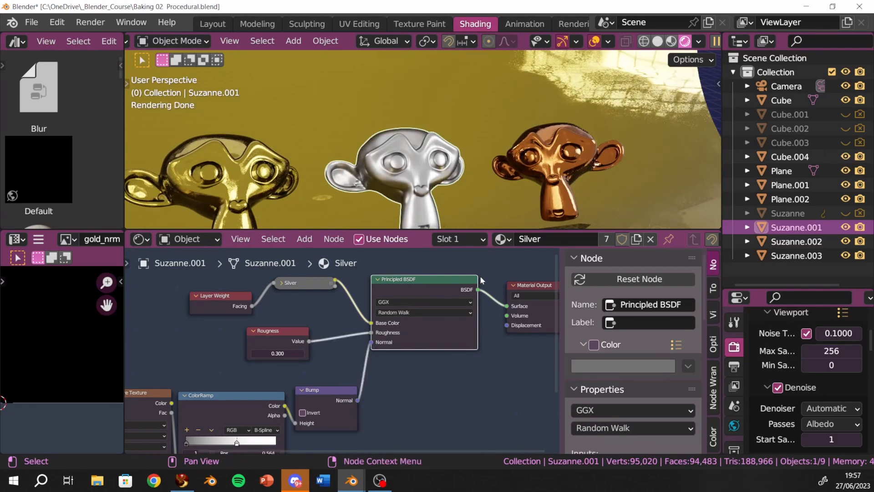
{"action": "key", "text": "ctrl+h"}
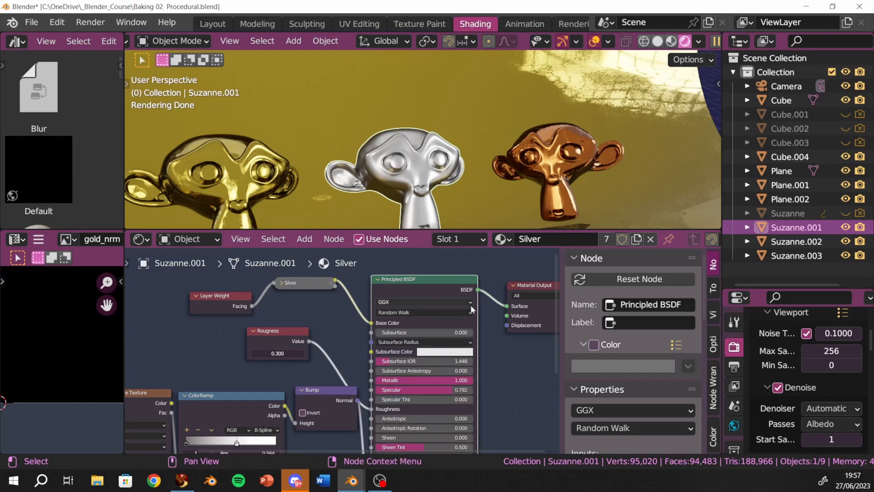
- Render an image of the three metal monkeys, inspect the result and dismiss the render window
{"action": "scroll", "coordinate": [409, 387], "scroll_direction": "down", "scroll_amount": 2}
{"action": "middle_click_drag", "start_coordinate": [514, 359], "coordinate": [518, 323]}
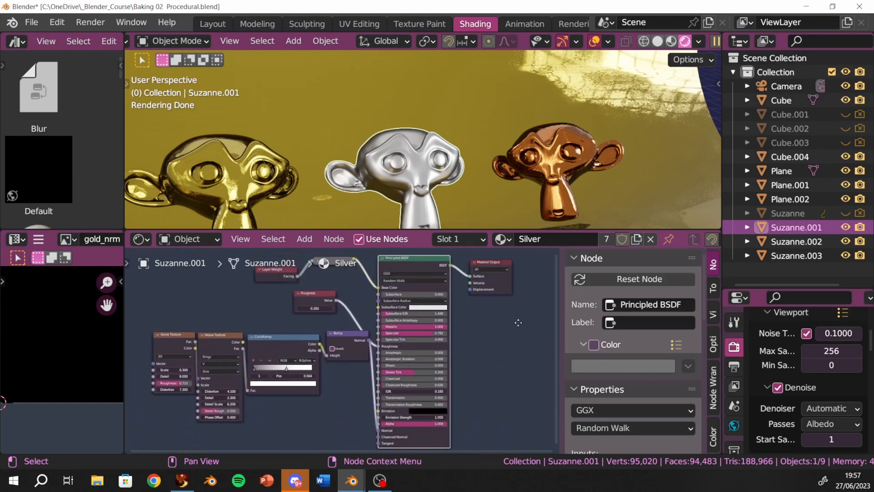
{"action": "scroll", "coordinate": [511, 326], "scroll_direction": "up", "scroll_amount": 2}
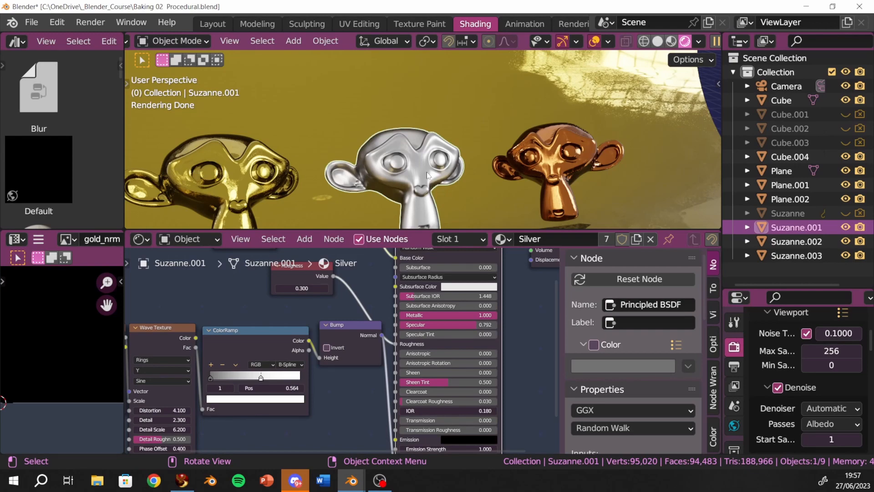
{"action": "key", "text": "F12"}
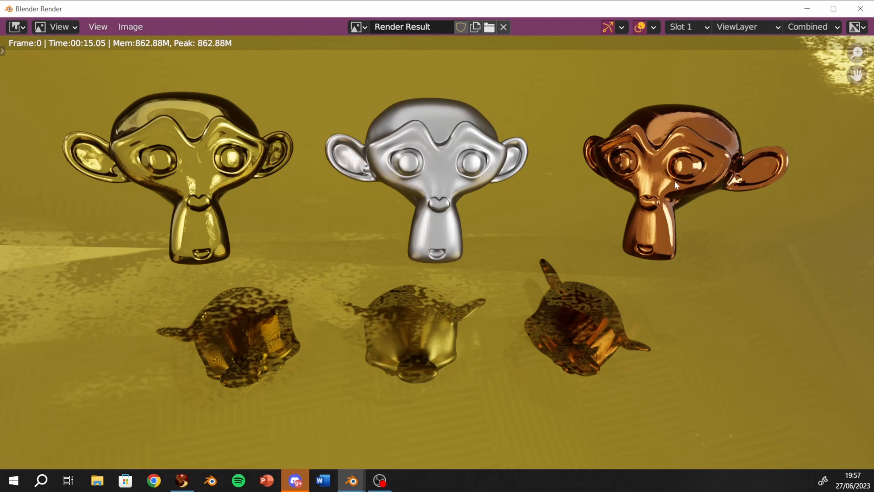
{"action": "middle_click_drag", "start_coordinate": [677, 185], "coordinate": [684, 212]}
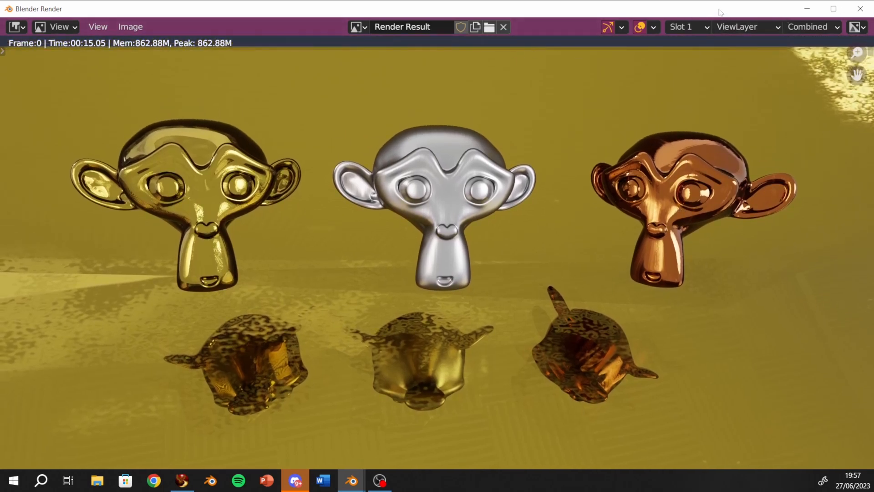
{"action": "left_click_drag", "start_coordinate": [722, 12], "coordinate": [751, 114]}
{"action": "left_click", "coordinate": [792, 118]}
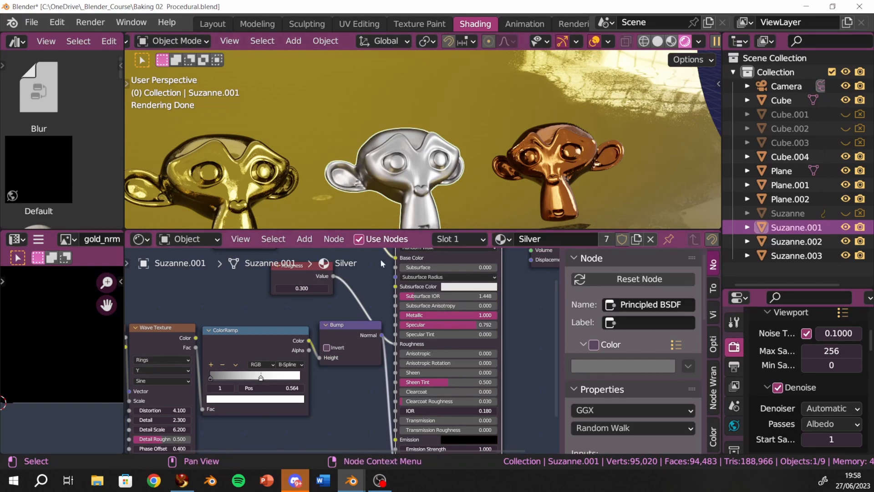
- Examine the Silver material's Principled BSDF settings, including Metallic, Specular, Sheen Tint and IOR, and the nodes connected to it
{"action": "scroll", "coordinate": [381, 260], "scroll_direction": "down", "scroll_amount": 6}
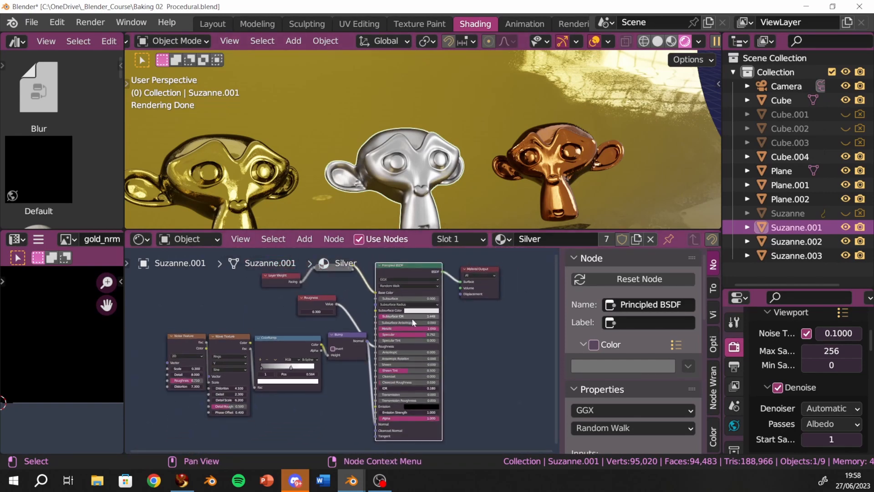
{"action": "scroll", "coordinate": [499, 313], "scroll_direction": "up", "scroll_amount": 4}
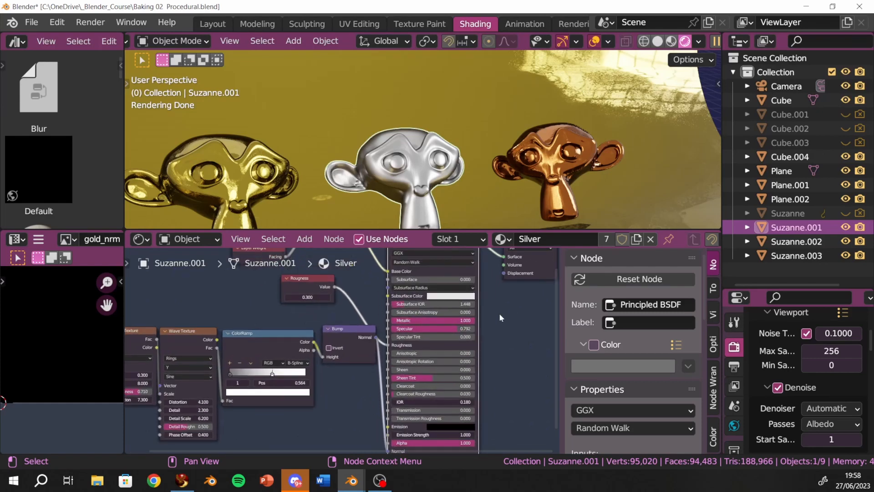
{"action": "scroll", "coordinate": [507, 351], "scroll_direction": "up", "scroll_amount": 3}
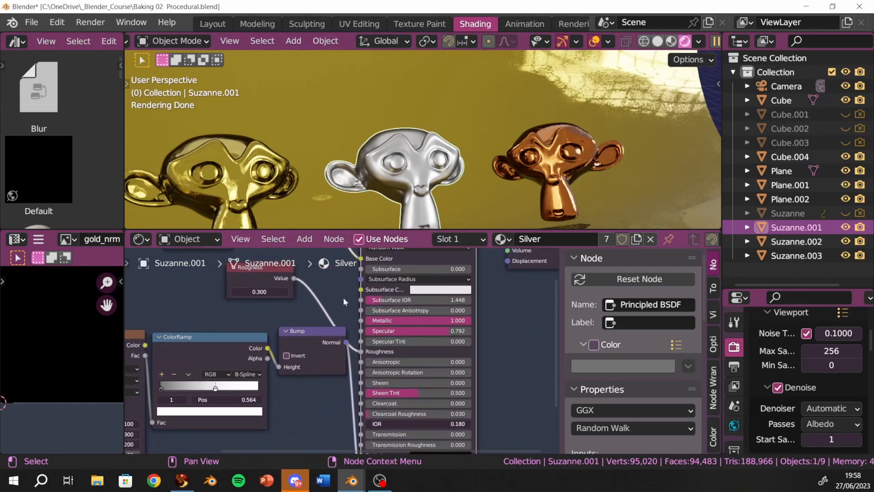
{"action": "mouse_move", "coordinate": [321, 290]}
{"action": "middle_mouse_down"}
{"action": "mouse_move", "coordinate": [325, 337]}
{"action": "mouse_move", "coordinate": [317, 274]}
{"action": "middle_mouse_up"}
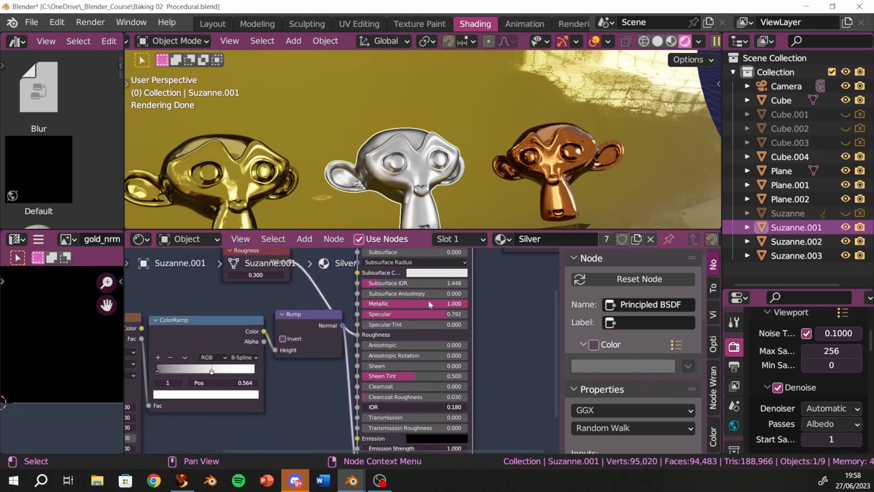
{"action": "scroll", "coordinate": [396, 272], "scroll_direction": "up", "scroll_amount": 3}
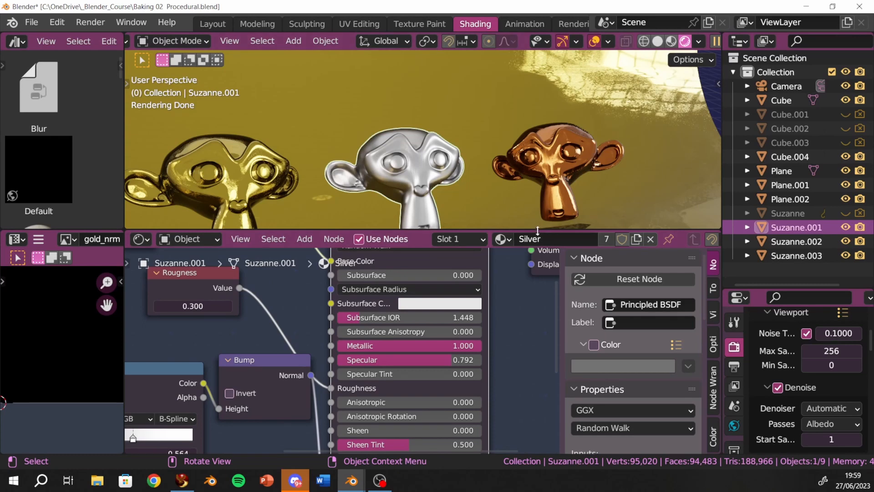
{"action": "scroll", "coordinate": [542, 327], "scroll_direction": "down", "scroll_amount": 1}
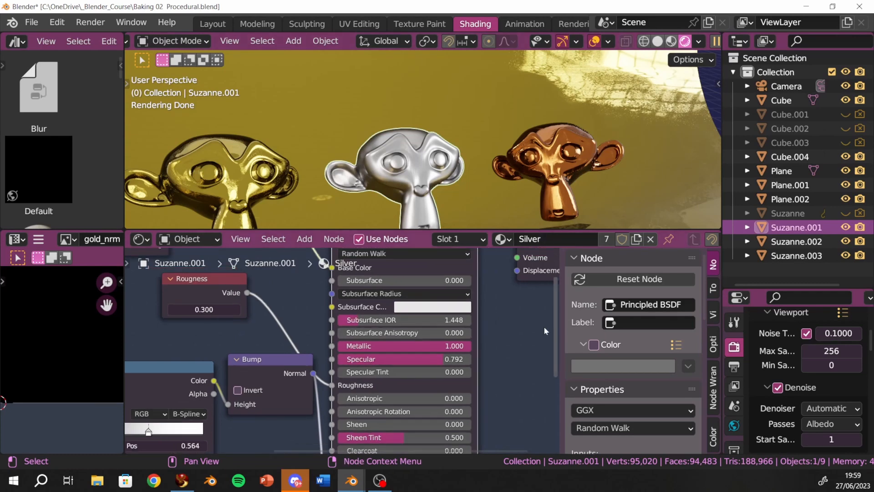
{"action": "middle_click_drag", "start_coordinate": [549, 315], "coordinate": [583, 266]}
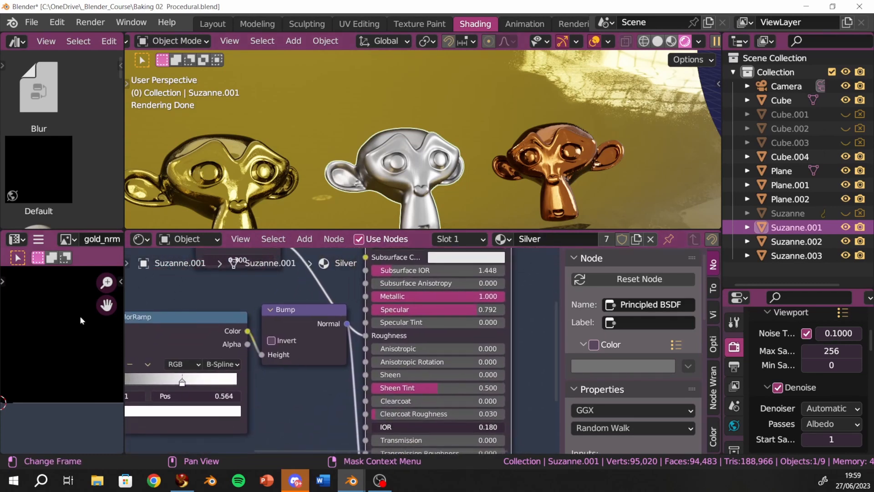
{"action": "scroll", "coordinate": [237, 296], "scroll_direction": "down", "scroll_amount": 1}
{"action": "scroll", "coordinate": [237, 296], "scroll_direction": "down", "scroll_amount": 1}
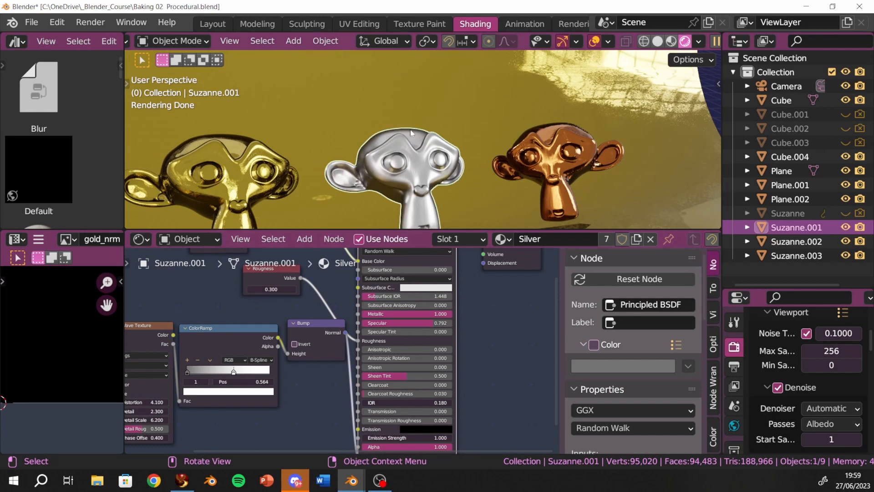
- Compare the gold monkey's material with the silver one, leaving the silver monkey selected, and switch the viewport to Material Preview shading
{"action": "scroll", "coordinate": [409, 129], "scroll_direction": "down", "scroll_amount": 6}
{"action": "middle_click_drag", "start_coordinate": [400, 128], "coordinate": [384, 185]}
{"action": "scroll", "coordinate": [381, 157], "scroll_direction": "up", "scroll_amount": 8}
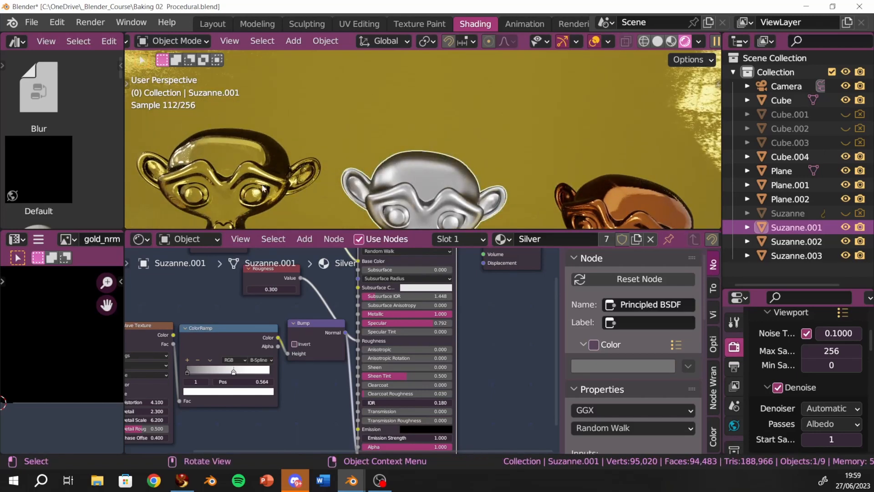
{"action": "left_click", "coordinate": [263, 188]}
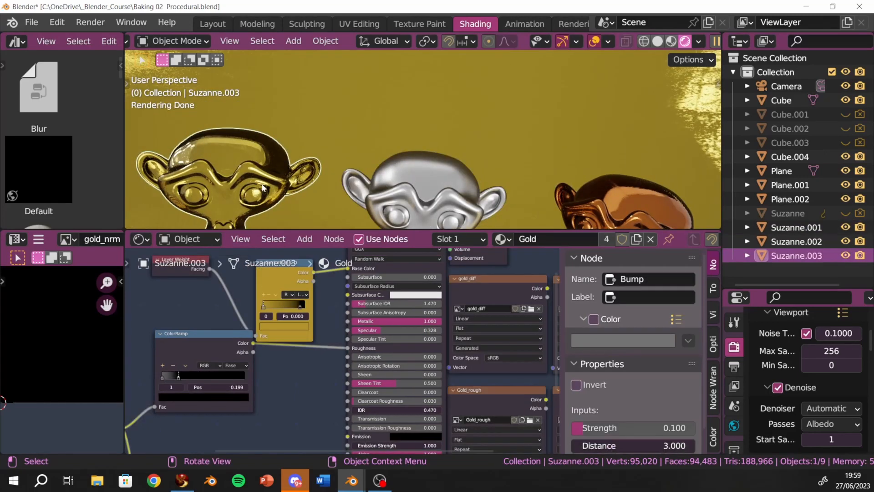
{"action": "left_click", "coordinate": [398, 192]}
{"action": "scroll", "coordinate": [302, 168], "scroll_direction": "down", "scroll_amount": 4}
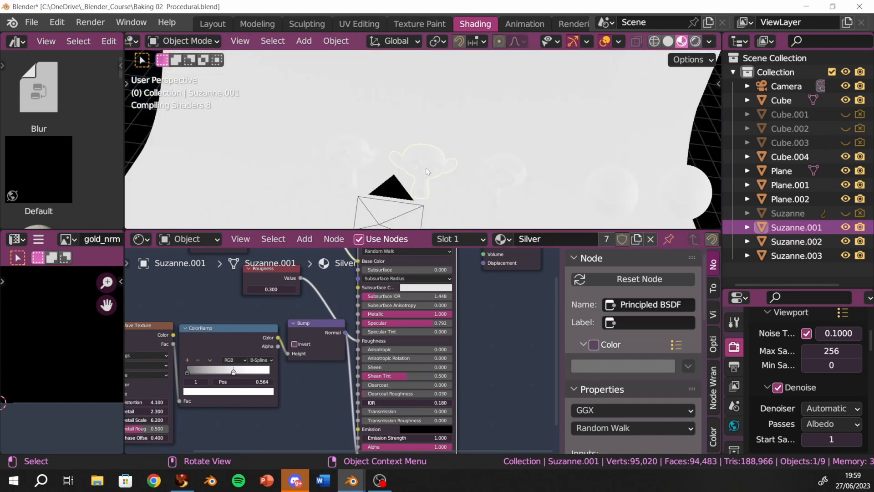
- In Solid shading, move the silver monkey about -2.18 m in X, 0.96 m in Y and 0.78 m in Z, and switch to Rendered shading
{"action": "left_click", "coordinate": [668, 42]}
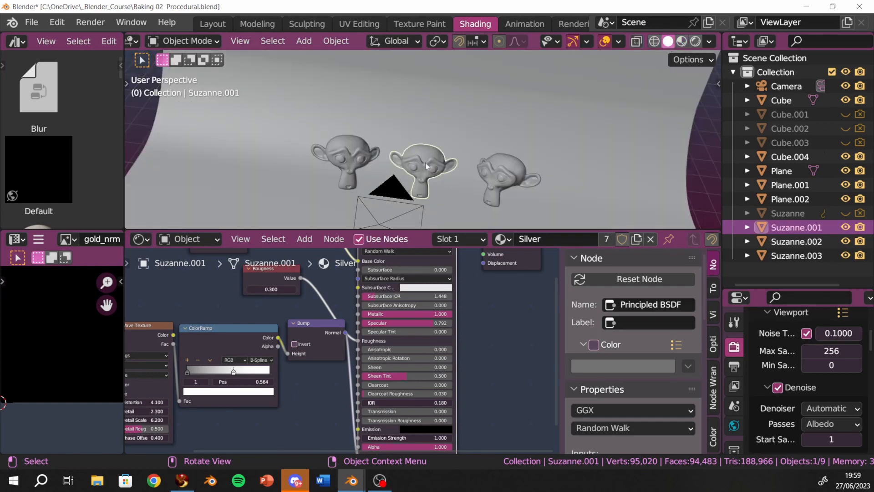
{"action": "left_click_drag", "start_coordinate": [426, 165], "coordinate": [378, 134]}
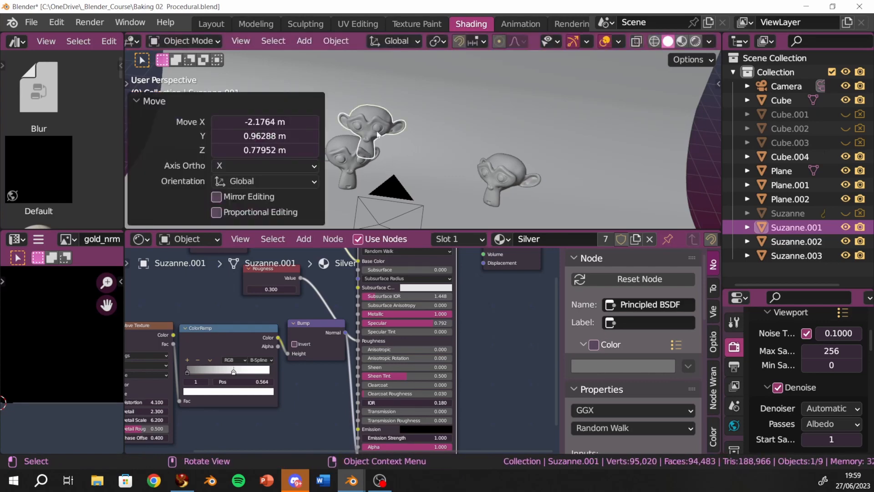
{"action": "middle_click_drag", "start_coordinate": [377, 135], "coordinate": [449, 130]}
{"action": "scroll", "coordinate": [450, 130], "scroll_direction": "up", "scroll_amount": 3}
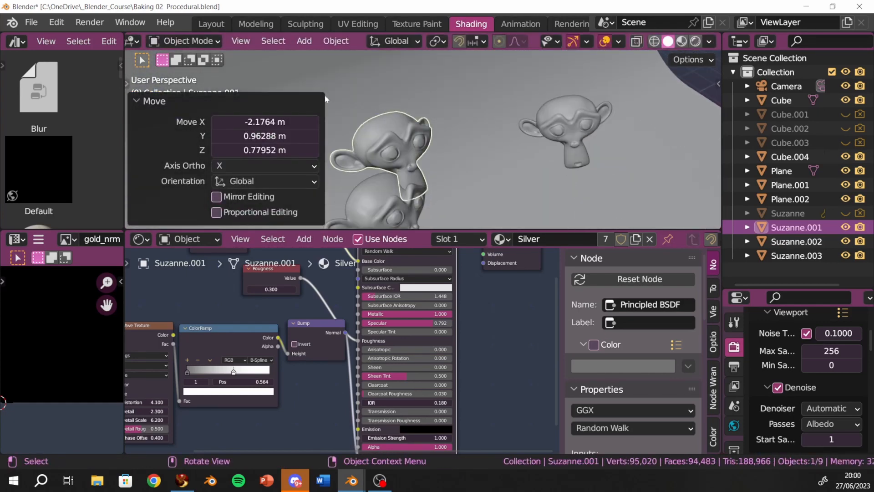
{"action": "left_click", "coordinate": [360, 103]}
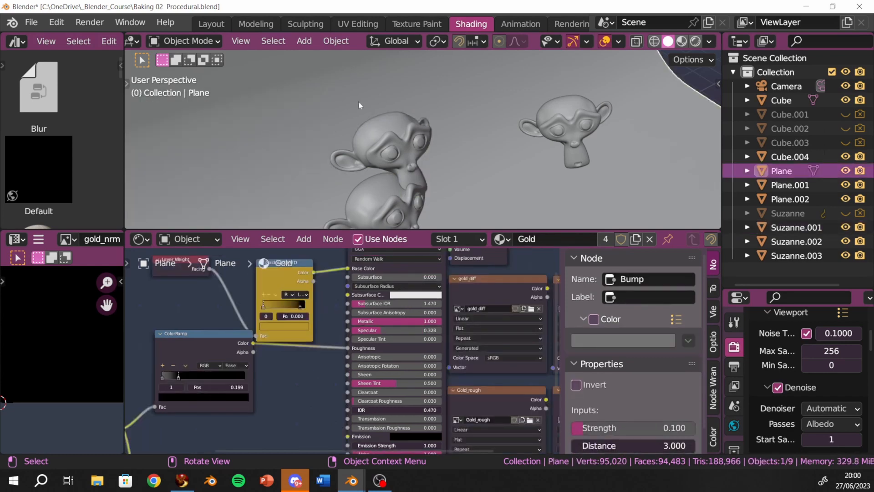
{"action": "left_click", "coordinate": [695, 42]}
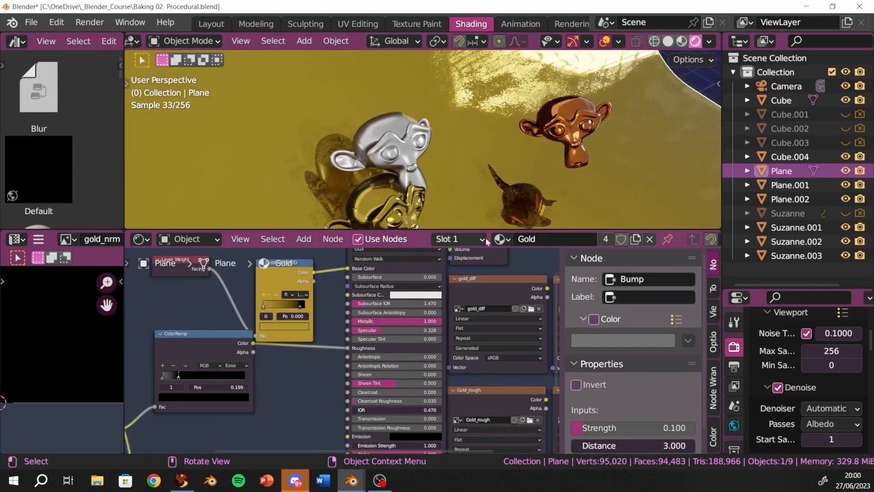
- Examine the rendered reflections where the silver and gold monkeys meet, from close up and from behind
{"action": "middle_click_drag", "start_coordinate": [443, 210], "coordinate": [549, 176]}
{"action": "scroll", "coordinate": [560, 193], "scroll_direction": "up", "scroll_amount": 4}
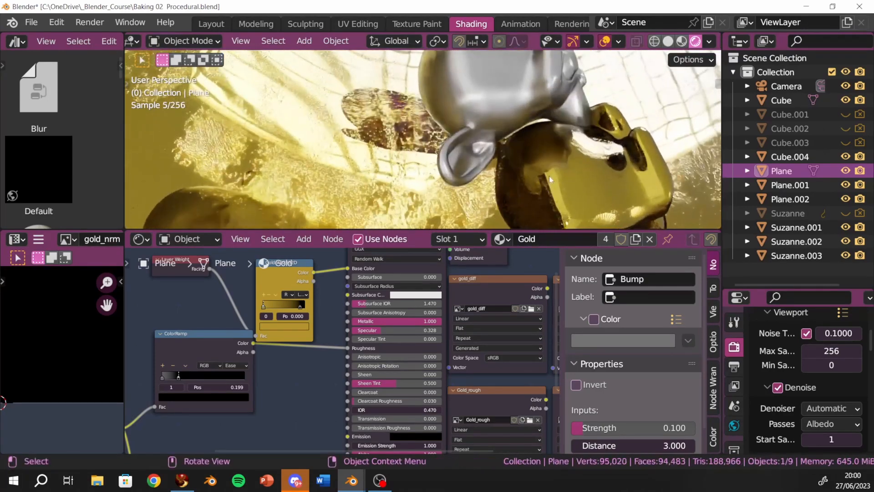
{"action": "scroll", "coordinate": [548, 165], "scroll_direction": "up", "scroll_amount": 4}
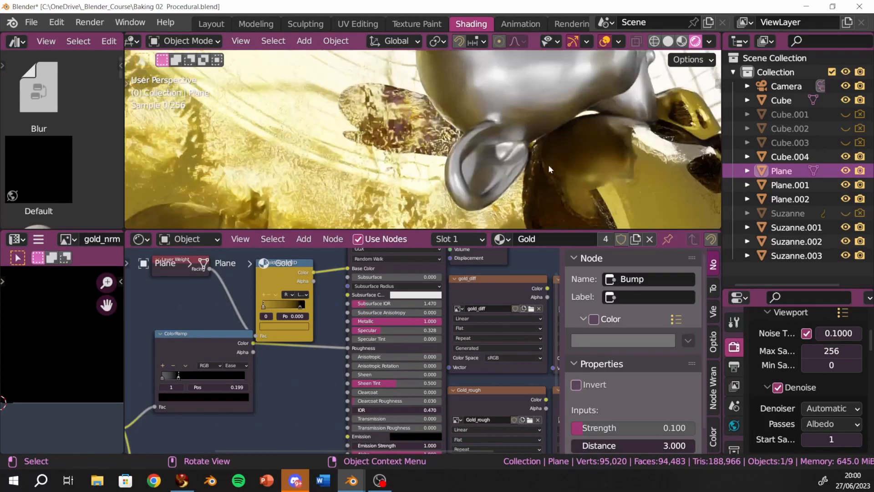
{"action": "middle_click_drag", "start_coordinate": [596, 173], "coordinate": [536, 171], "text": "shift"}
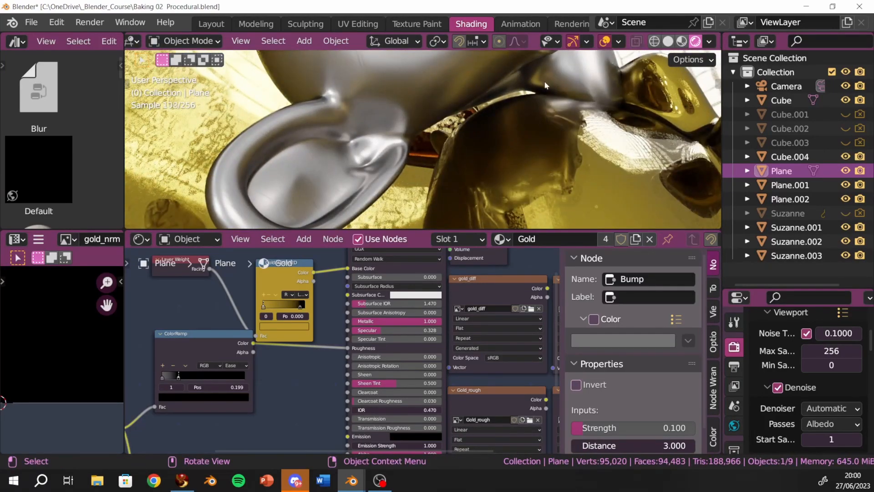
{"action": "scroll", "coordinate": [539, 146], "scroll_direction": "down", "scroll_amount": 5}
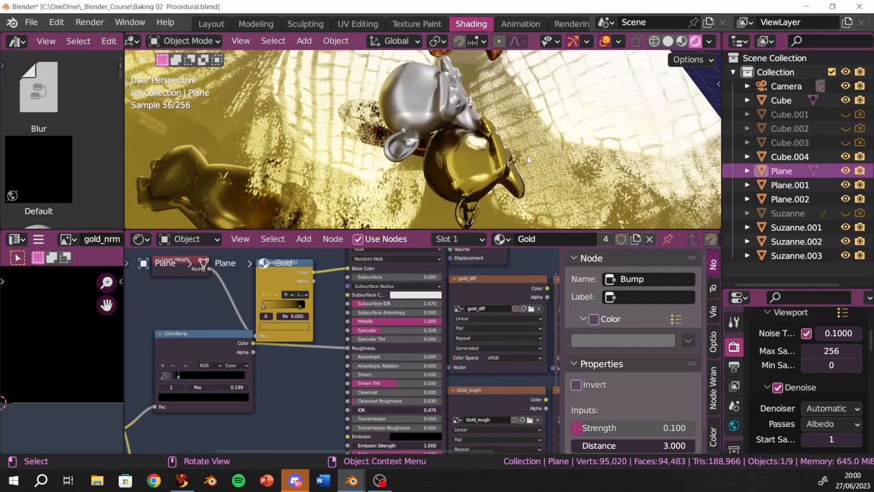
{"action": "scroll", "coordinate": [530, 157], "scroll_direction": "up", "scroll_amount": 2}
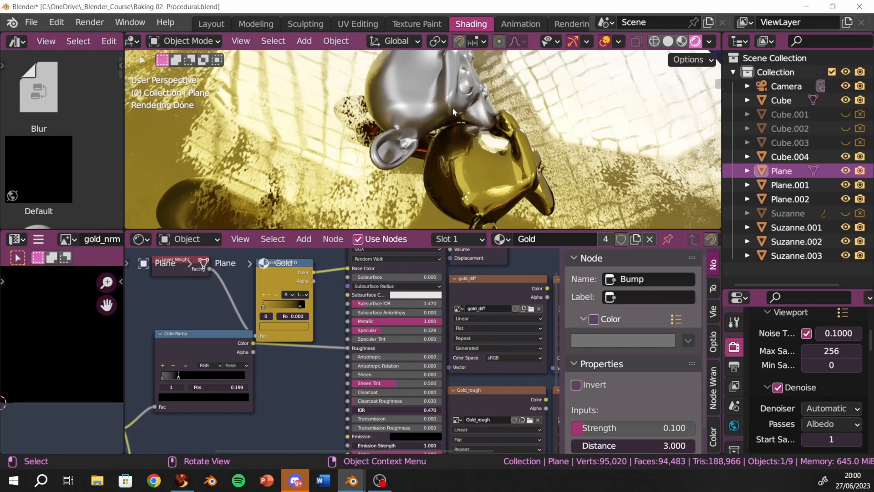
{"action": "mouse_move", "coordinate": [453, 112]}
{"action": "middle_mouse_down"}
{"action": "mouse_move", "coordinate": [424, 88]}
{"action": "mouse_move", "coordinate": [314, 108]}
{"action": "mouse_move", "coordinate": [453, 114]}
{"action": "middle_mouse_up"}
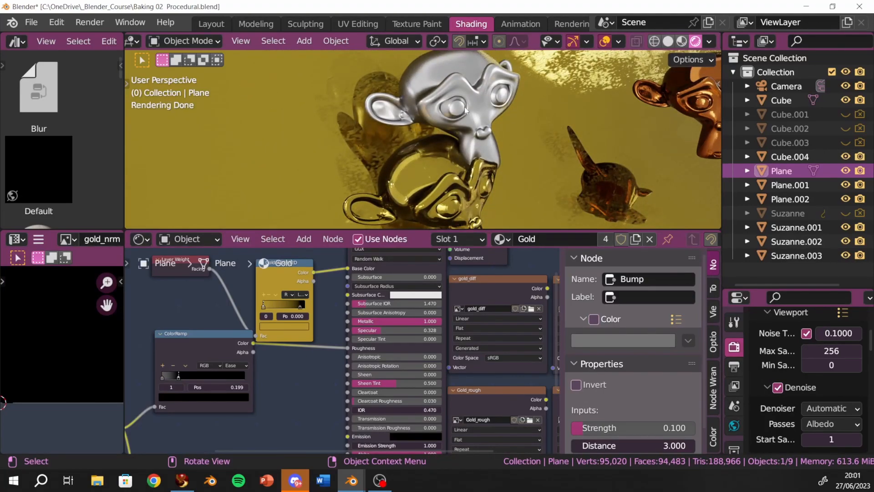
- Move the silver monkey off the gold one, towards the bronze monkey
{"action": "right_click", "coordinate": [468, 110]}
{"action": "left_click", "coordinate": [484, 102]}
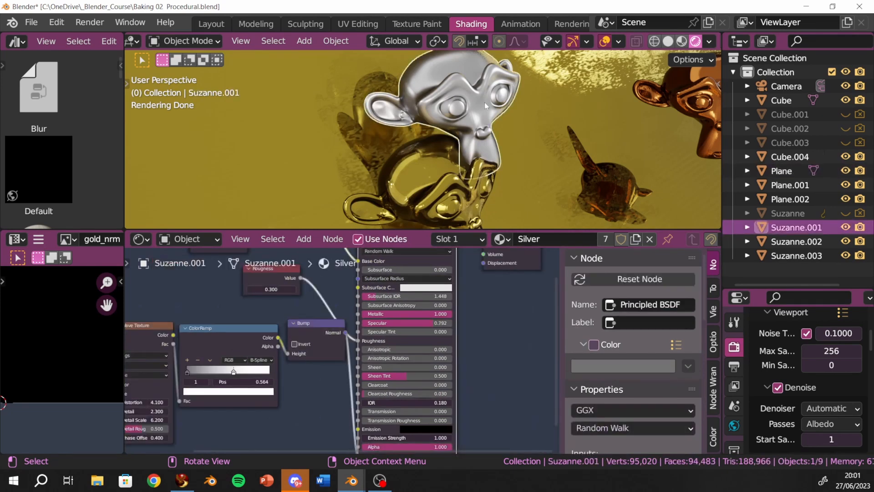
{"action": "key", "text": "g"}
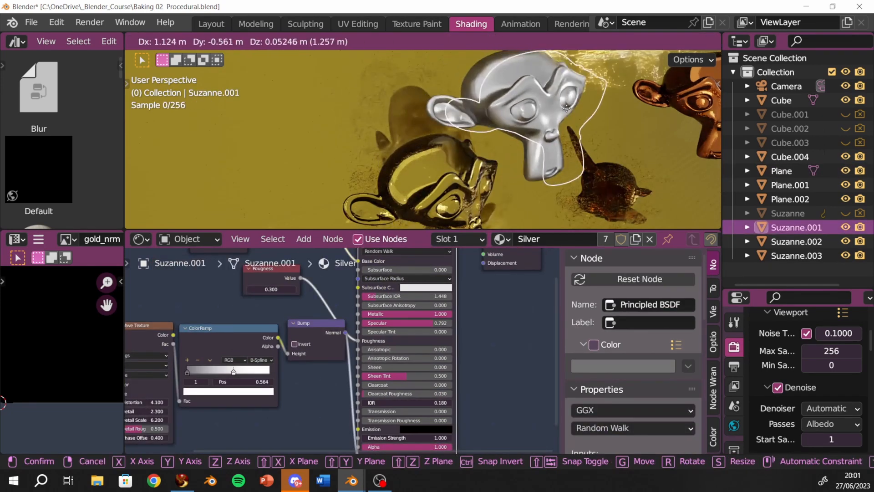
{"action": "left_click", "coordinate": [565, 118]}
- Move the gold monkey beside the silver one, by about 0.67 m in X, 0.91 m in Y and 0.80 m in Z
{"action": "left_click", "coordinate": [445, 171]}
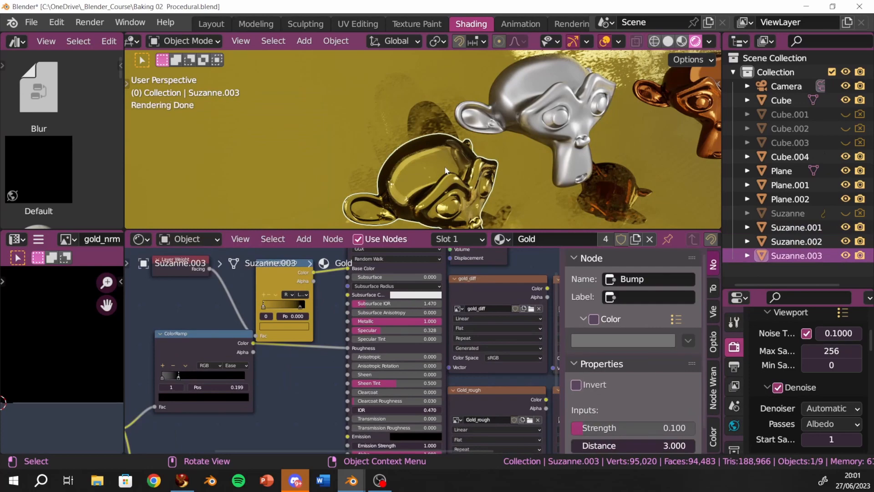
{"action": "key", "text": "g"}
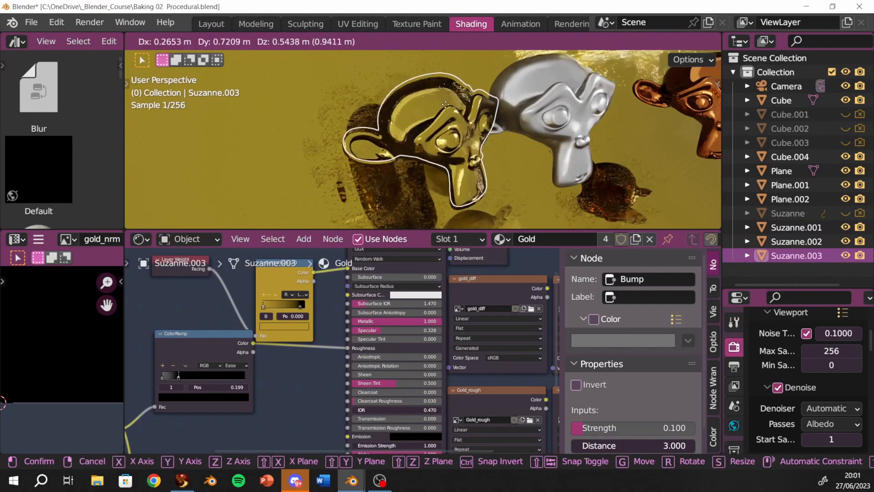
{"action": "left_click", "coordinate": [467, 84]}
- Examine how the gold and silver monkeys reflect each other, especially around the gold monkey's eyes and snout
{"action": "middle_click_drag", "start_coordinate": [535, 107], "coordinate": [450, 141]}
{"action": "scroll", "coordinate": [448, 154], "scroll_direction": "up", "scroll_amount": 5}
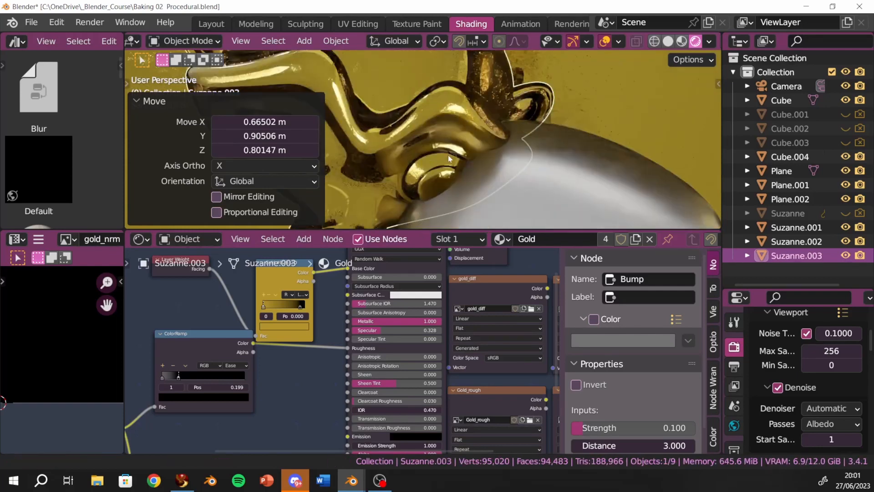
{"action": "scroll", "coordinate": [500, 139], "scroll_direction": "down", "scroll_amount": 4}
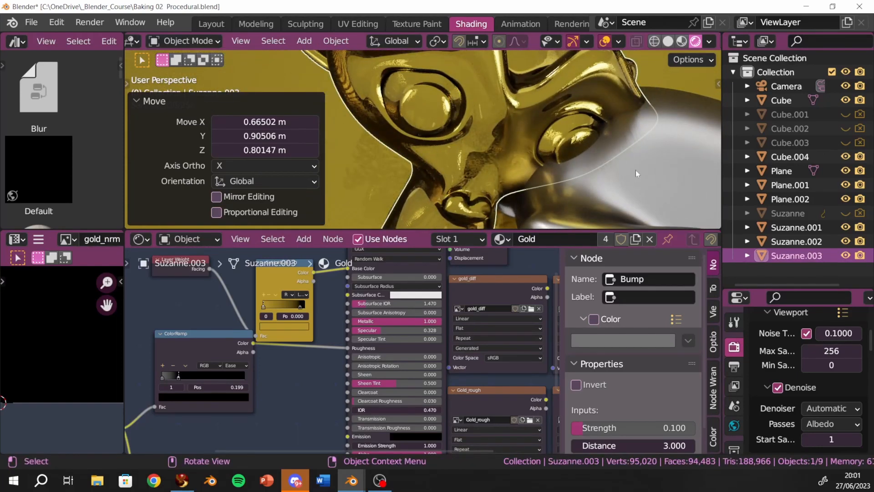
{"action": "scroll", "coordinate": [636, 170], "scroll_direction": "down", "scroll_amount": 3}
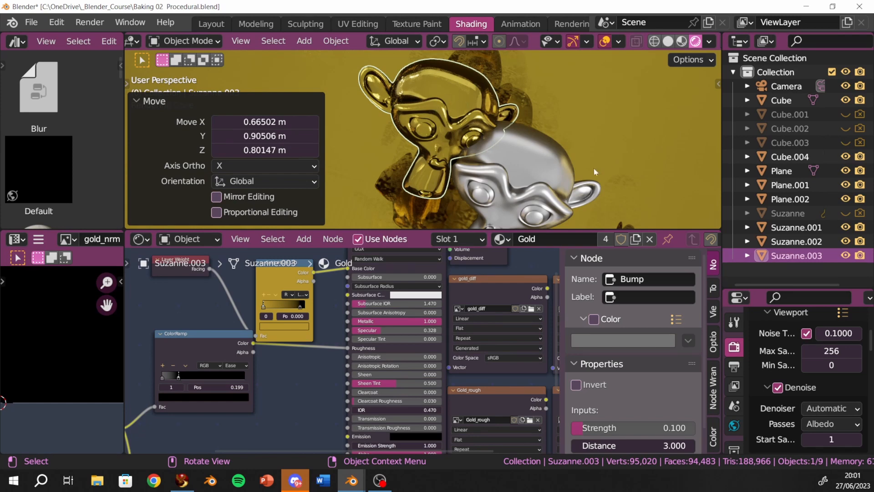
{"action": "scroll", "coordinate": [549, 169], "scroll_direction": "up", "scroll_amount": 4}
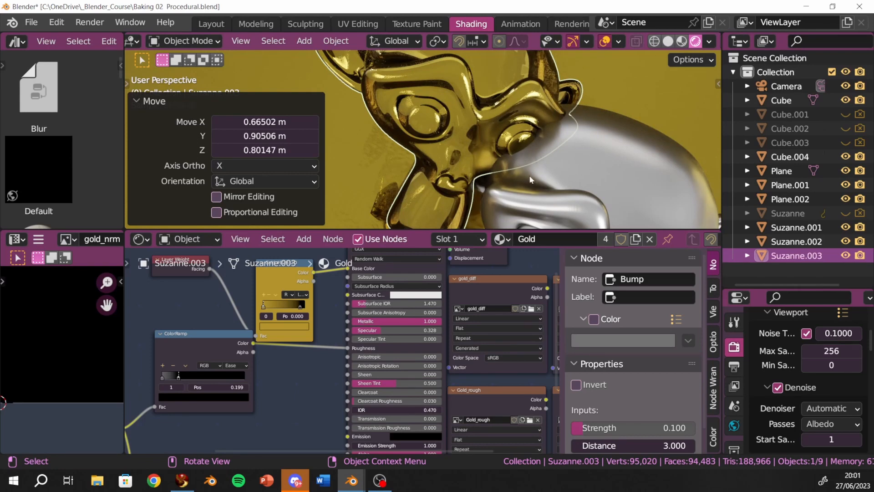
{"action": "scroll", "coordinate": [535, 180], "scroll_direction": "up", "scroll_amount": 2}
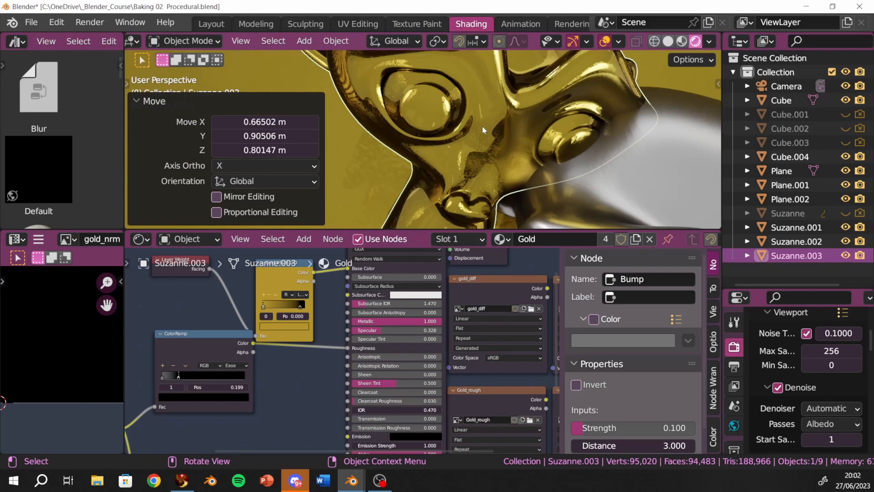
{"action": "scroll", "coordinate": [572, 200], "scroll_direction": "down", "scroll_amount": 5}
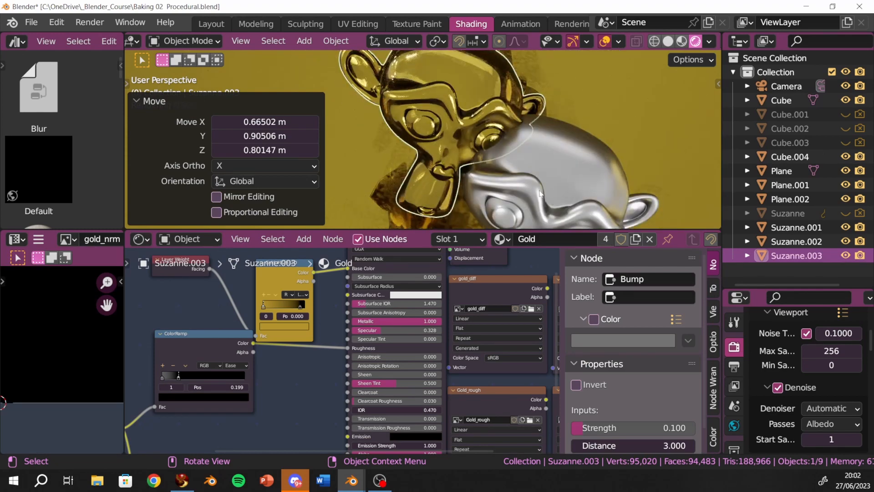
{"action": "middle_click_drag", "start_coordinate": [539, 192], "coordinate": [586, 179]}
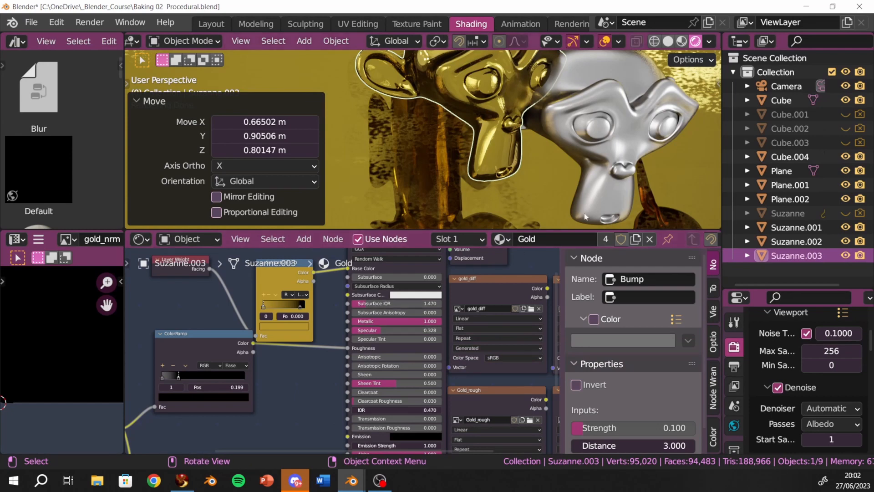
- Move the gold monkey away from the silver one, by about -0.54 m in X, -0.09 m in Y and -0.02 m in Z
{"action": "left_click", "coordinate": [488, 145]}
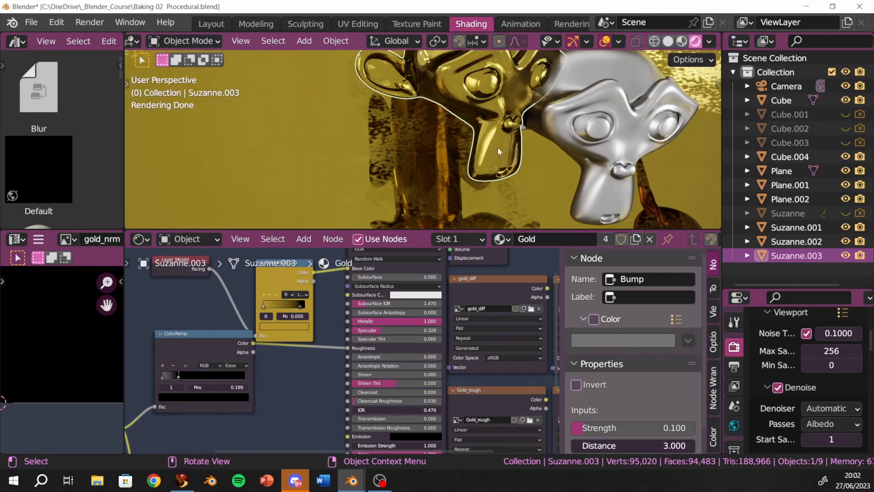
{"action": "middle_click_drag", "start_coordinate": [498, 148], "coordinate": [457, 183]}
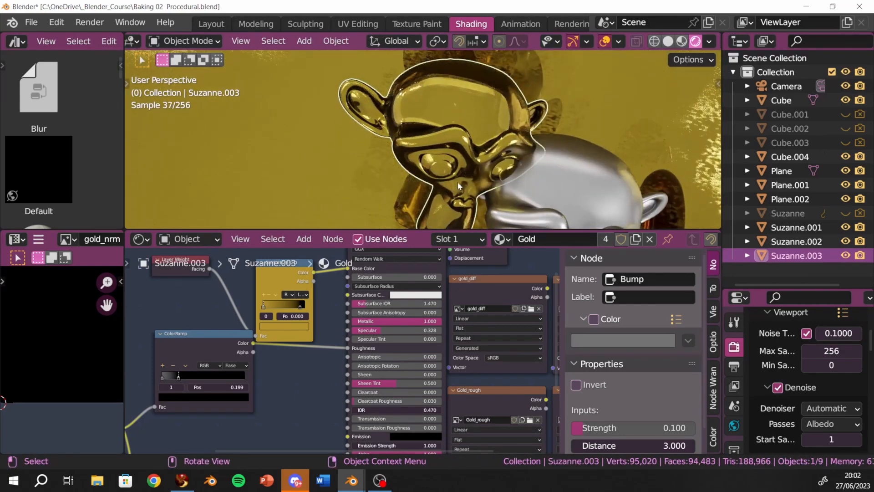
{"action": "key", "text": "g"}
{"action": "left_click", "coordinate": [411, 179]}
- Try a Subsurface IOR of 1.128 on the Gold material, settle on 2.644, and collapse the Move settings
{"action": "scroll", "coordinate": [417, 174], "scroll_direction": "up", "scroll_amount": 8}
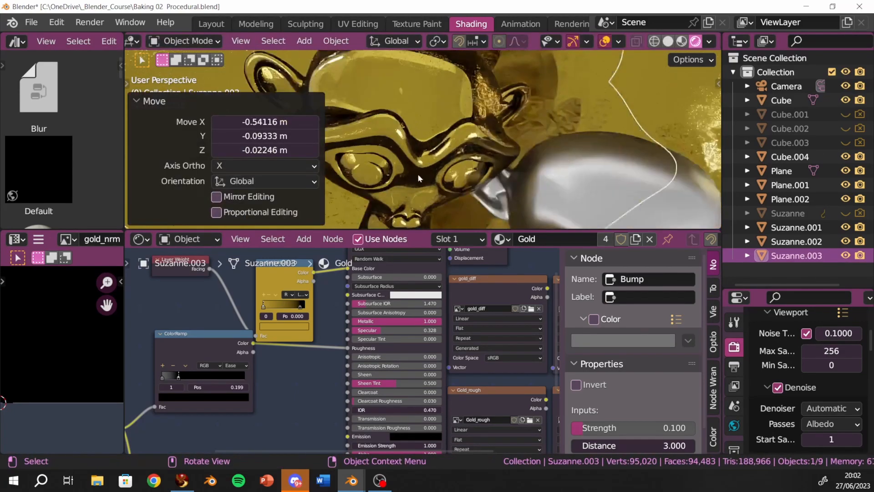
{"action": "middle_click_drag", "start_coordinate": [534, 132], "coordinate": [505, 154]}
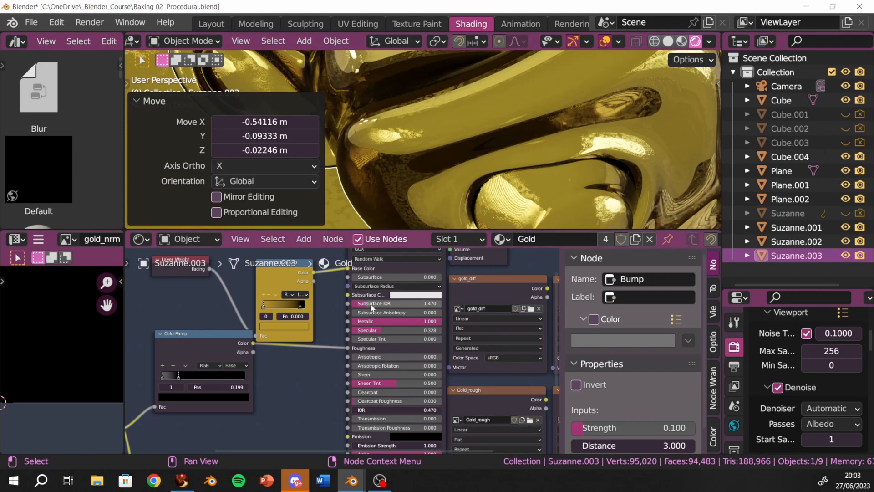
{"action": "scroll", "coordinate": [409, 313], "scroll_direction": "up", "scroll_amount": 1}
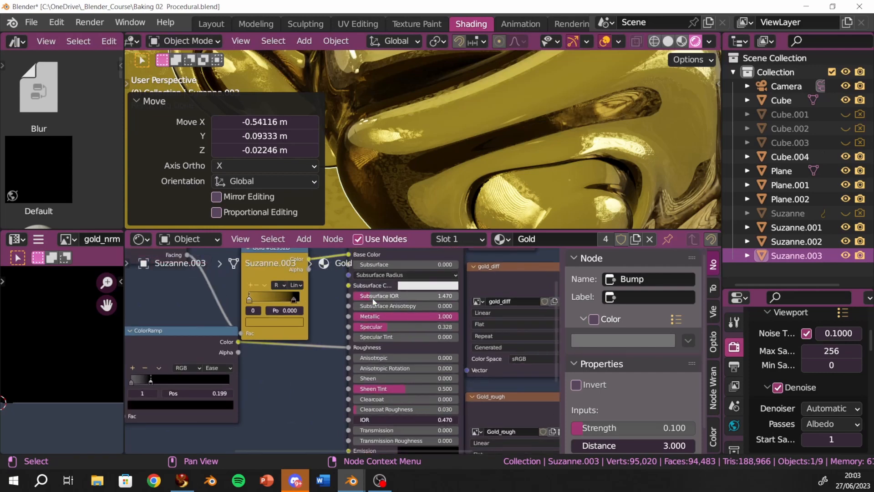
{"action": "mouse_move", "coordinate": [374, 301]}
{"action": "left_mouse_down"}
{"action": "mouse_move", "coordinate": [448, 296]}
{"action": "mouse_move", "coordinate": [361, 298]}
{"action": "left_mouse_up"}
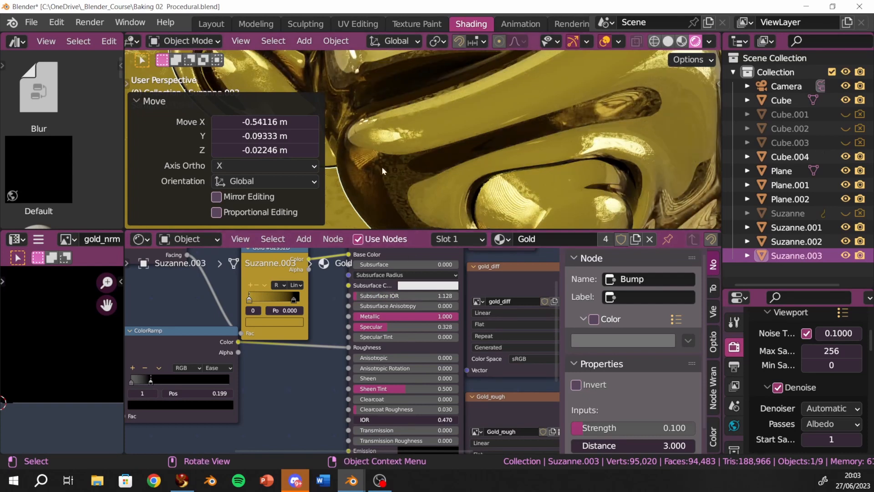
{"action": "left_click_drag", "start_coordinate": [365, 296], "coordinate": [416, 297]}
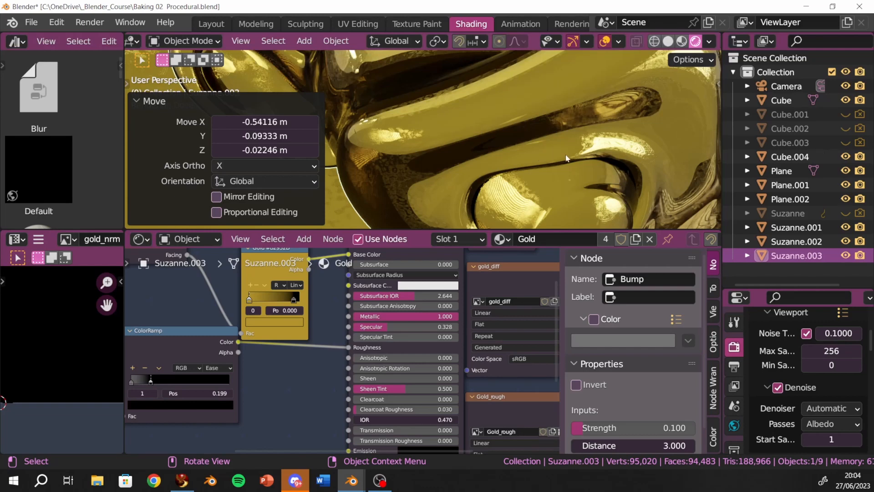
{"action": "left_click", "coordinate": [139, 101]}
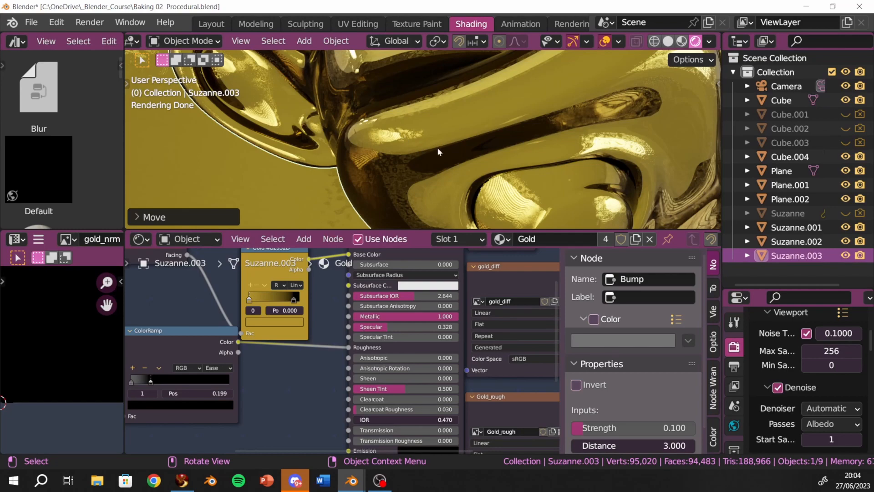
- Examine the Gold material's whole node tree and its unconnected gold_diff, Gold_metal, Gold_rough and gold_nrm image texture nodes
{"action": "scroll", "coordinate": [539, 153], "scroll_direction": "down", "scroll_amount": 5}
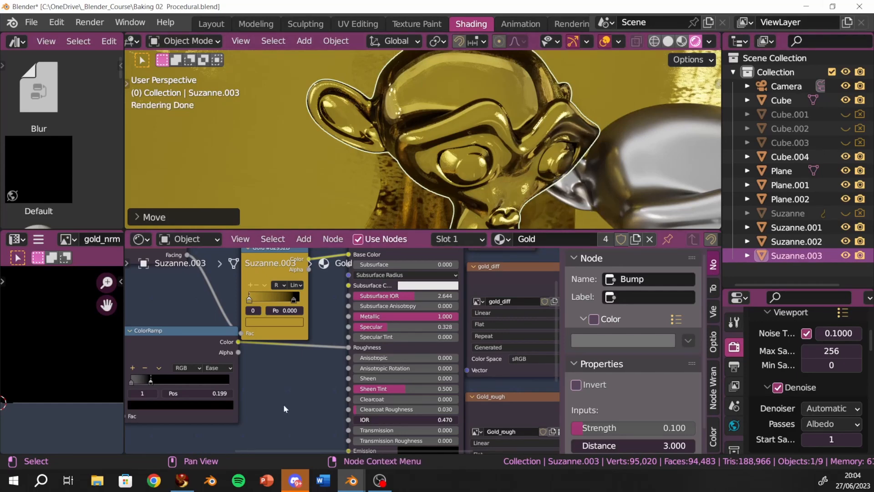
{"action": "scroll", "coordinate": [291, 391], "scroll_direction": "down", "scroll_amount": 3}
{"action": "scroll", "coordinate": [290, 390], "scroll_direction": "down", "scroll_amount": 2}
{"action": "scroll", "coordinate": [301, 378], "scroll_direction": "down", "scroll_amount": 2}
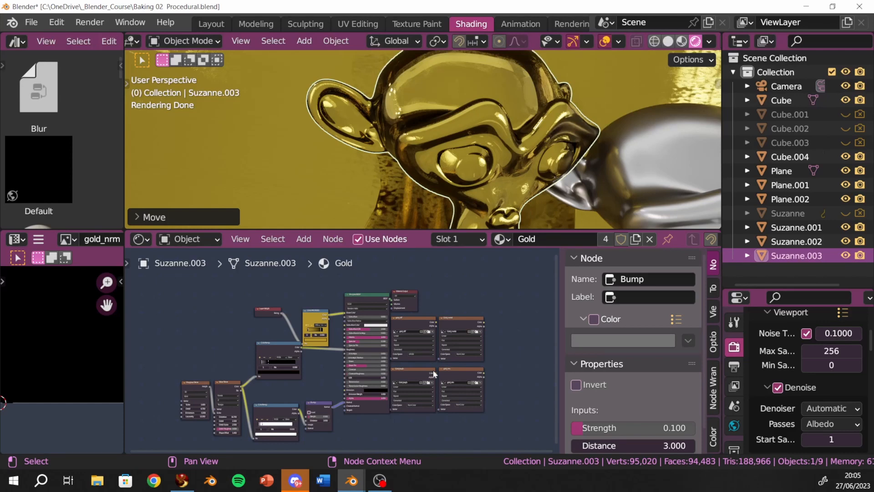
{"action": "scroll", "coordinate": [430, 355], "scroll_direction": "up", "scroll_amount": 2}
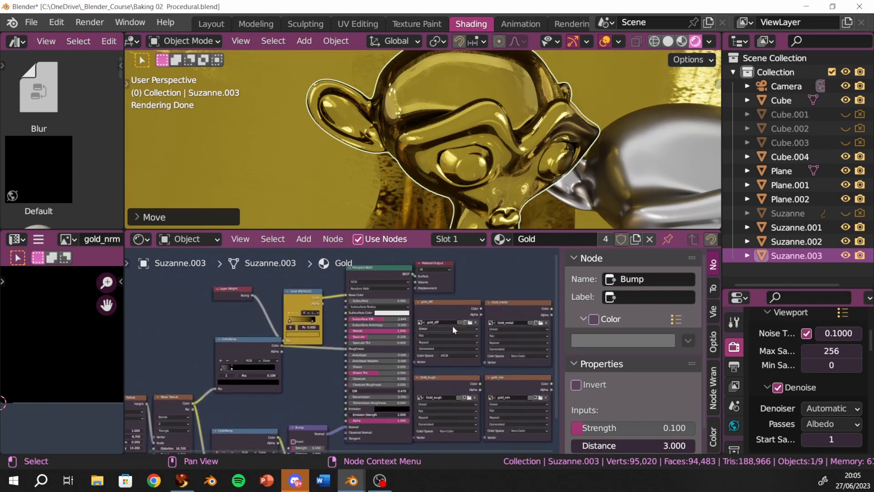
{"action": "middle_click_drag", "start_coordinate": [452, 325], "coordinate": [363, 315]}
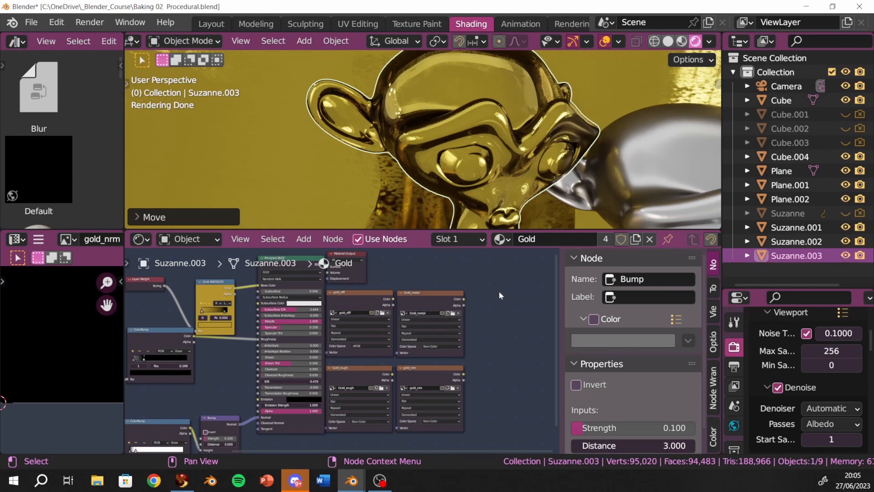
{"action": "middle_click_drag", "start_coordinate": [498, 288], "coordinate": [529, 303]}
{"action": "scroll", "coordinate": [509, 307], "scroll_direction": "up", "scroll_amount": 3}
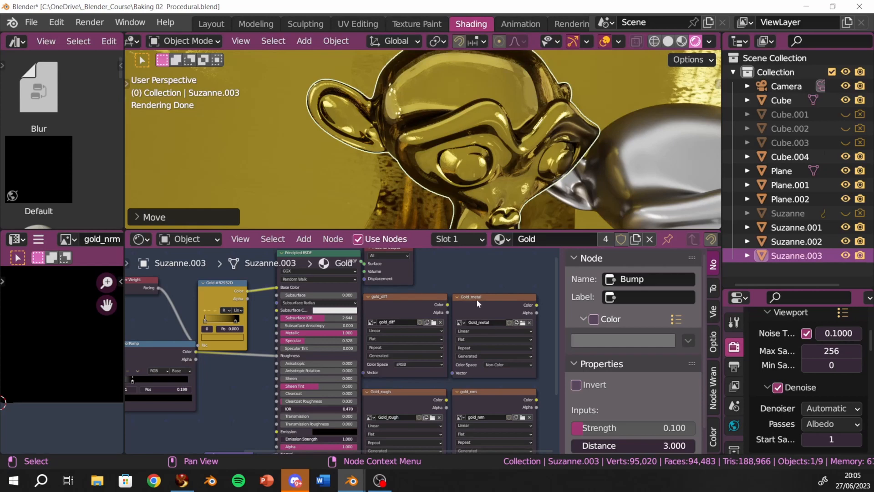
- Examine the gold_diff, Gold_metal, Gold_rough and gold_nrm image texture nodes beside the Principled BSDF and its incoming colour and roughness nodes
{"action": "middle_click_drag", "start_coordinate": [477, 304], "coordinate": [481, 270]}
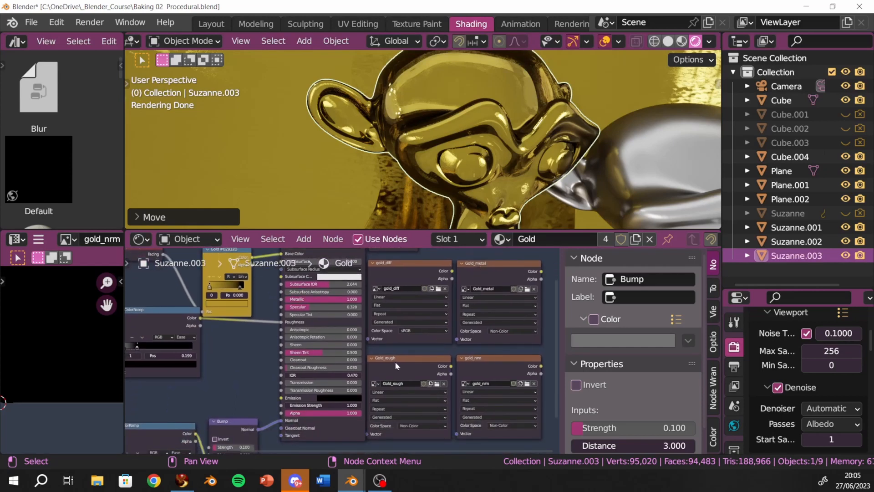
{"action": "scroll", "coordinate": [490, 363], "scroll_direction": "up", "scroll_amount": 1}
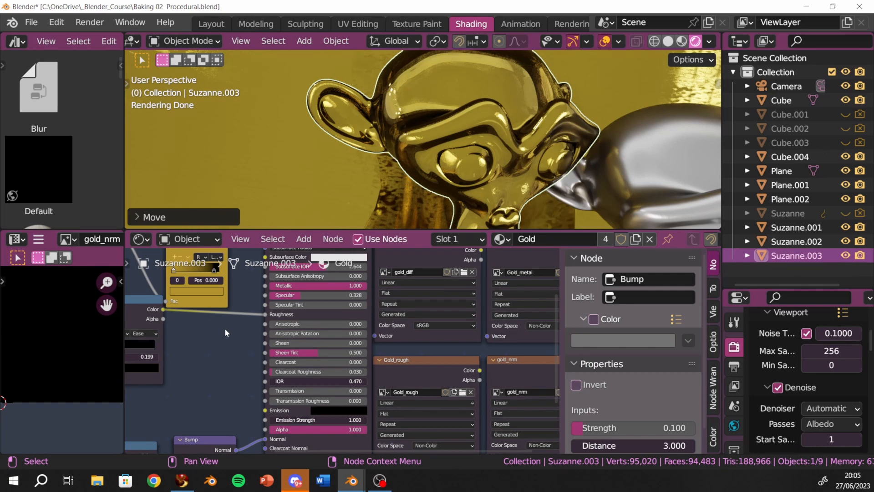
{"action": "scroll", "coordinate": [198, 341], "scroll_direction": "down", "scroll_amount": 3}
{"action": "middle_click_drag", "start_coordinate": [197, 341], "coordinate": [428, 412]}
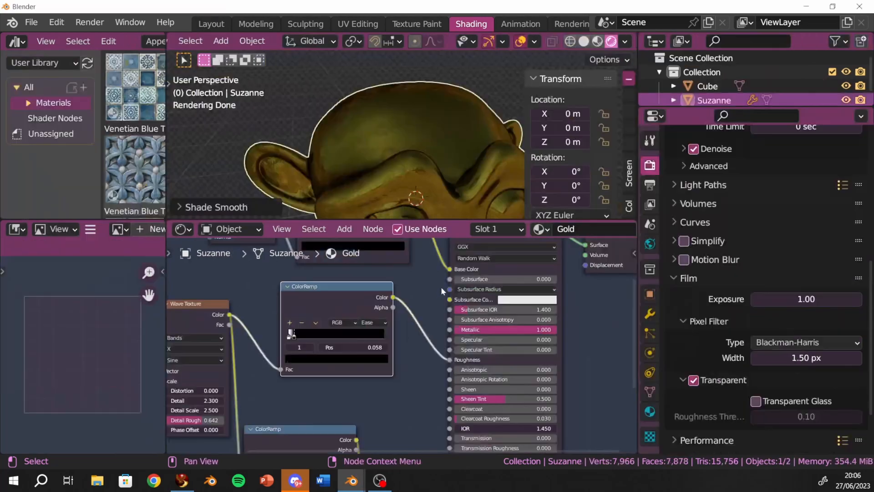
- In the other Blender file's Gold material, preview the Wave Texture's output directly on the Suzanne mesh
{"action": "scroll", "coordinate": [440, 288], "scroll_direction": "down", "scroll_amount": 3}
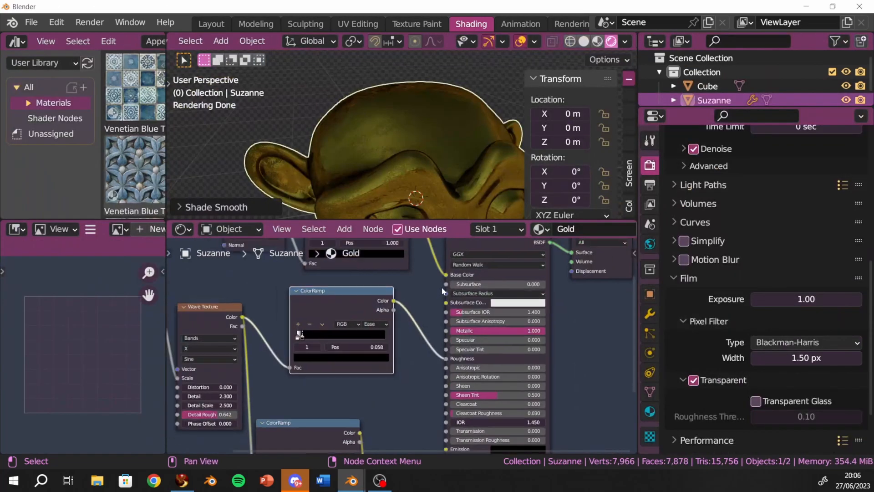
{"action": "scroll", "coordinate": [409, 346], "scroll_direction": "down", "scroll_amount": 6}
{"action": "middle_click_drag", "start_coordinate": [403, 345], "coordinate": [438, 308]}
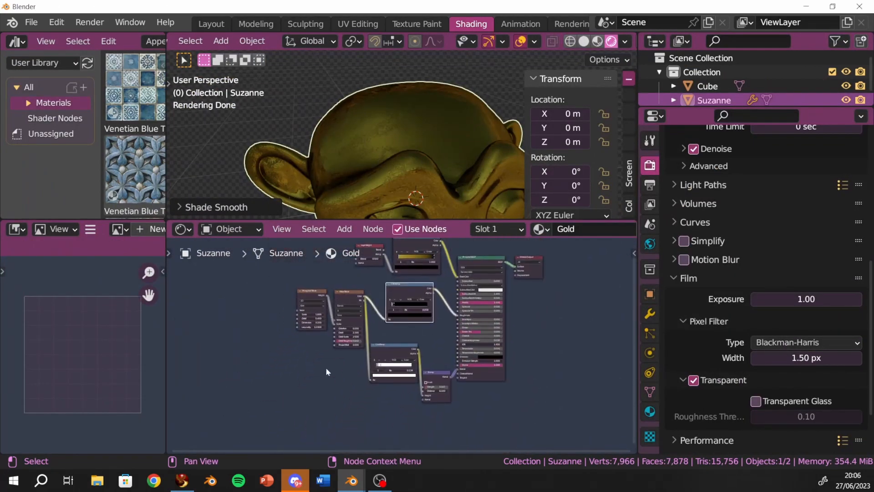
{"action": "scroll", "coordinate": [326, 366], "scroll_direction": "up", "scroll_amount": 4}
{"action": "middle_click_drag", "start_coordinate": [326, 362], "coordinate": [322, 412]}
{"action": "left_click", "coordinate": [333, 326], "text": "ctrl+shift"}
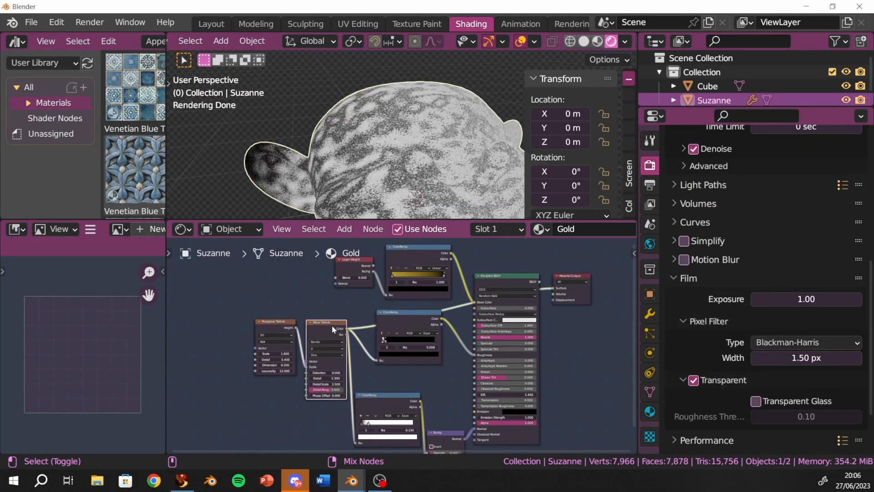
- Move the Musgrave Texture and Wave Texture nodes farther away from the ColorRamps
{"action": "scroll", "coordinate": [342, 296], "scroll_direction": "up", "scroll_amount": 2}
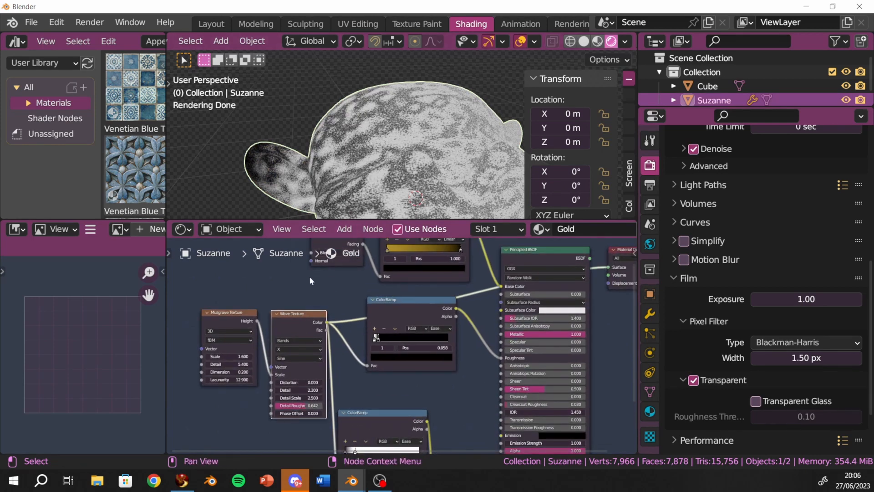
{"action": "middle_click_drag", "start_coordinate": [277, 304], "coordinate": [289, 294]}
{"action": "left_click_drag", "start_coordinate": [249, 310], "coordinate": [201, 317]}
{"action": "left_click_drag", "start_coordinate": [314, 297], "coordinate": [268, 293]}
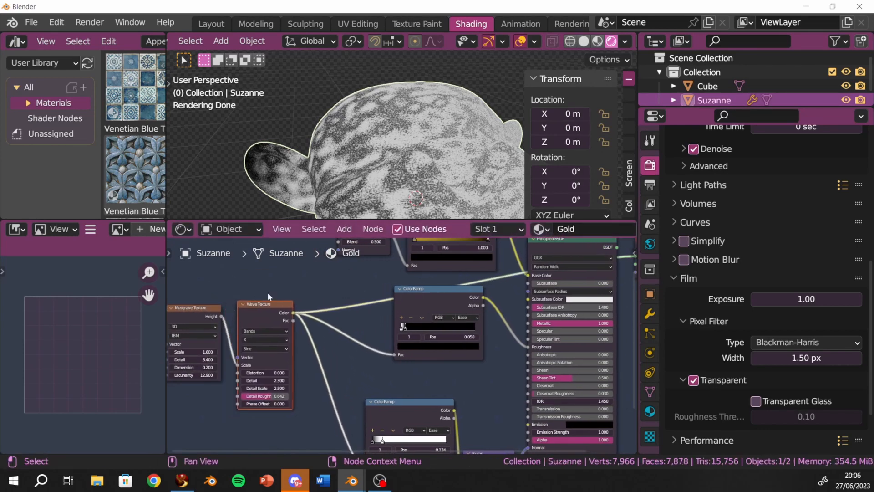
- Add a Brick Texture node to the Gold material and place it below the Wave Texture
{"action": "scroll", "coordinate": [271, 291], "scroll_direction": "down", "scroll_amount": 1}
{"action": "middle_click_drag", "start_coordinate": [287, 431], "coordinate": [235, 406]}
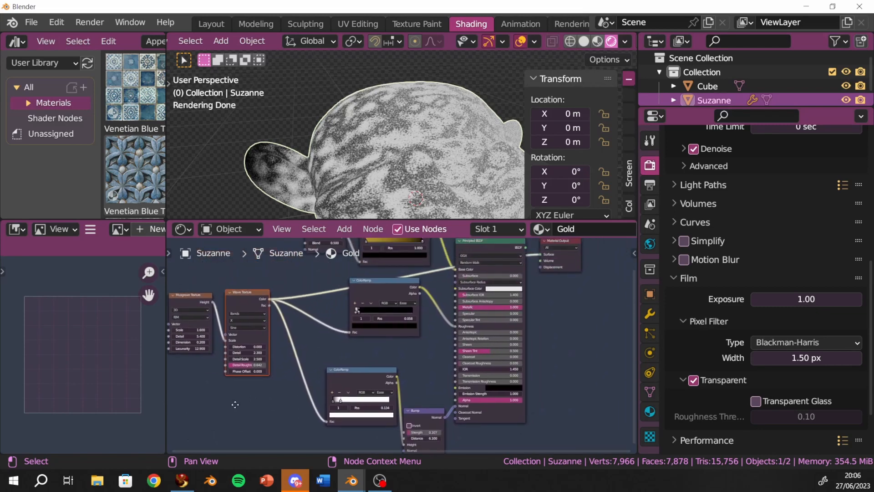
{"action": "left_click", "coordinate": [226, 417]}
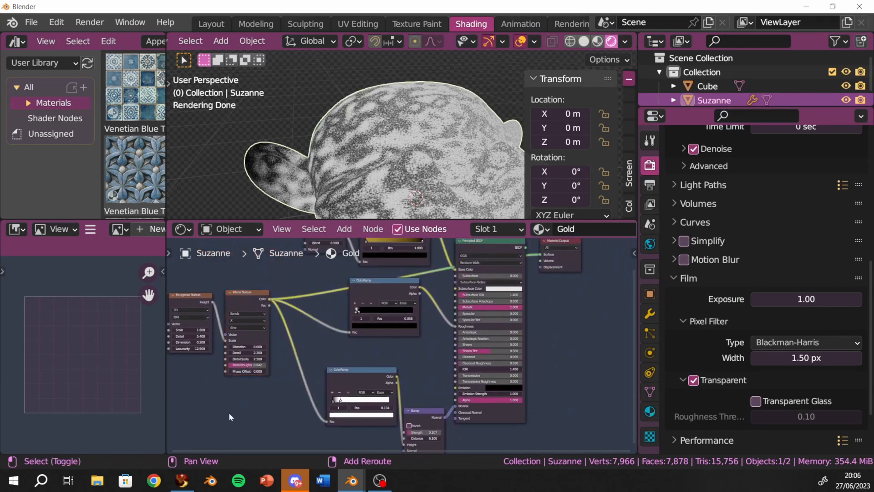
{"action": "key", "text": "shift+a"}
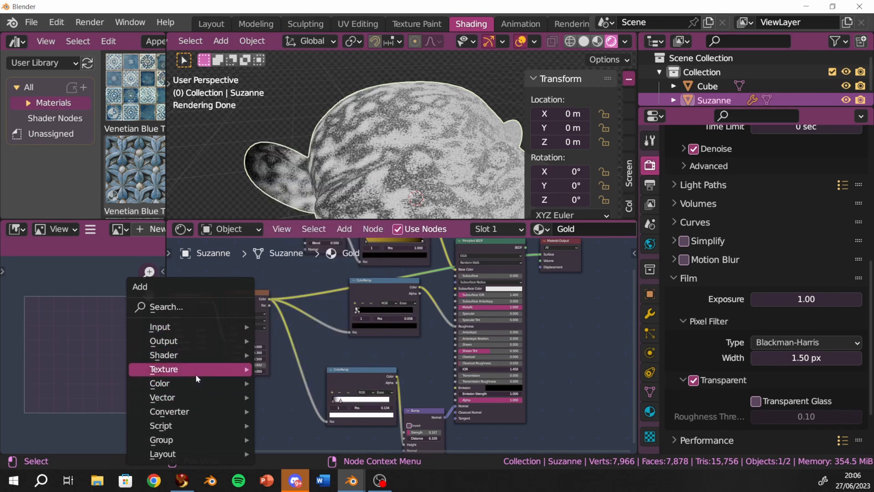
{"action": "mouse_move", "coordinate": [196, 376]}
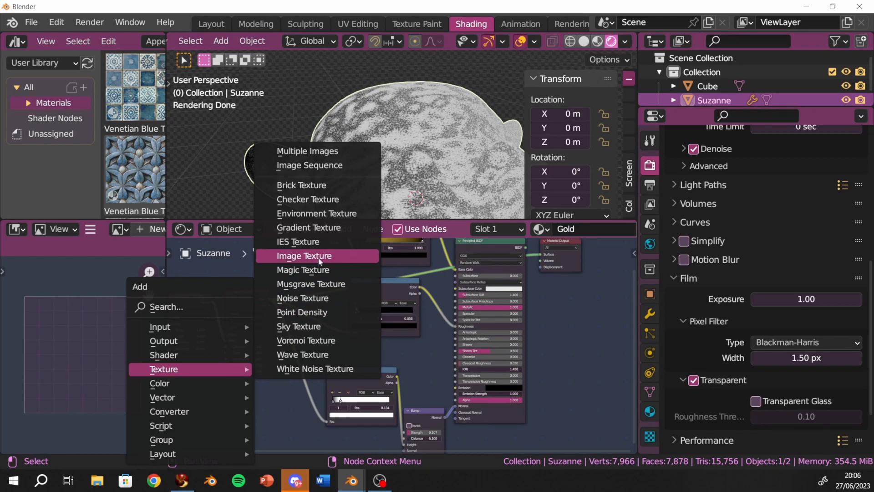
{"action": "left_click", "coordinate": [309, 185]}
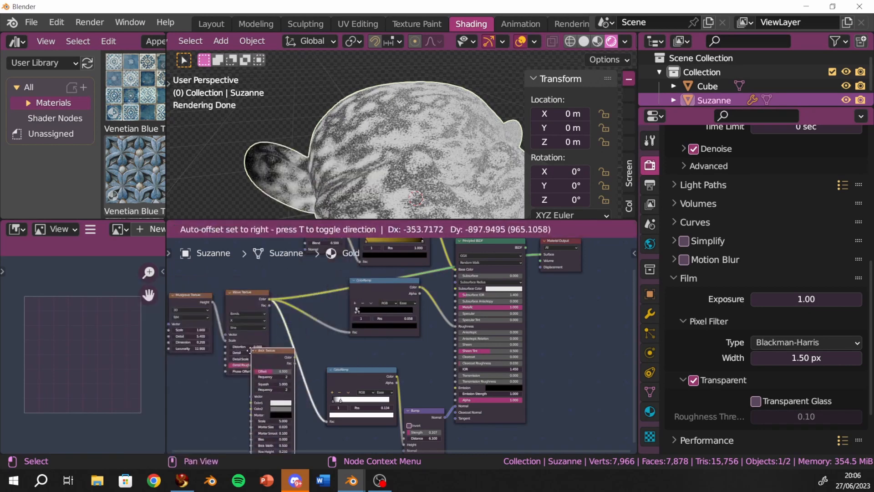
{"action": "left_click", "coordinate": [229, 393]}
{"action": "middle_click_drag", "start_coordinate": [277, 371], "coordinate": [249, 368]}
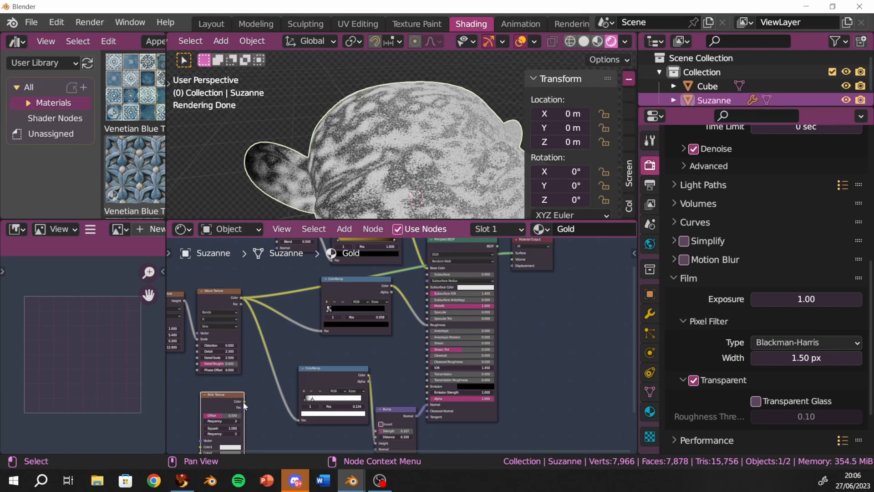
- Preview the Brick Texture alone on Suzanne and examine its pattern from the side of the head
{"action": "left_click_drag", "start_coordinate": [247, 397], "coordinate": [429, 271]}
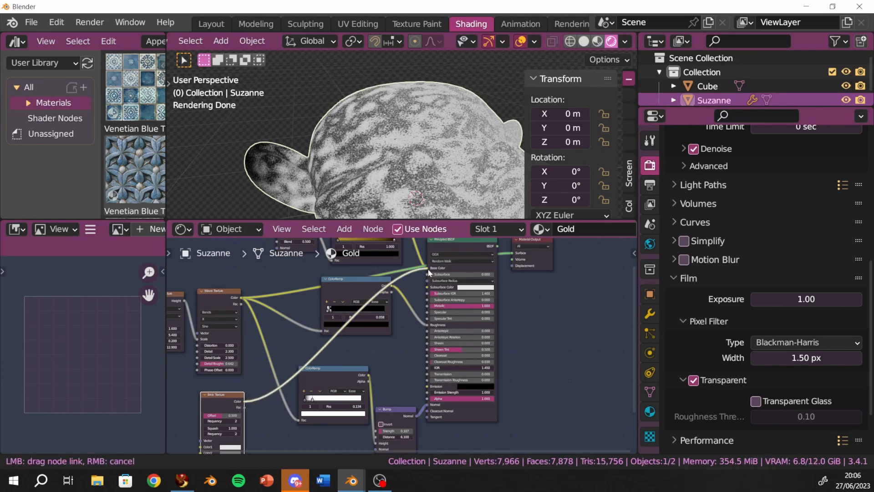
{"action": "left_click_drag", "start_coordinate": [428, 271], "coordinate": [294, 345]}
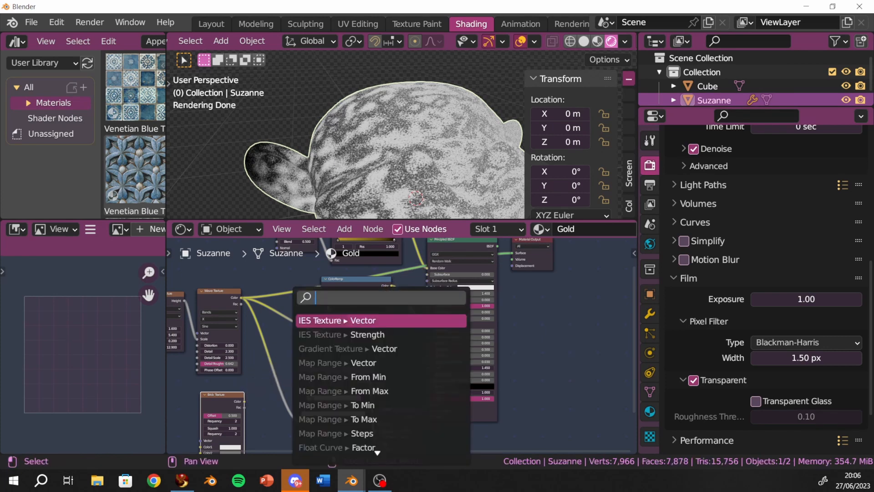
{"action": "left_click", "coordinate": [230, 395], "text": "ctrl+shift"}
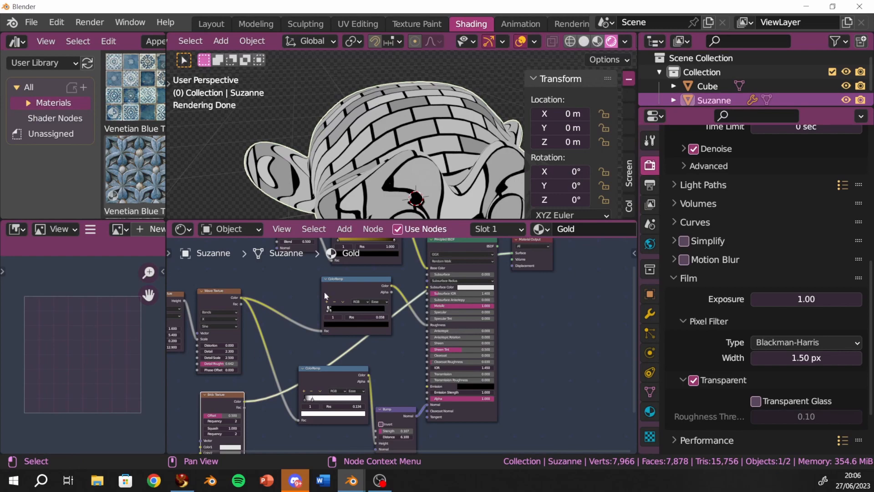
{"action": "scroll", "coordinate": [427, 195], "scroll_direction": "down", "scroll_amount": 5}
{"action": "scroll", "coordinate": [427, 196], "scroll_direction": "up", "scroll_amount": 5}
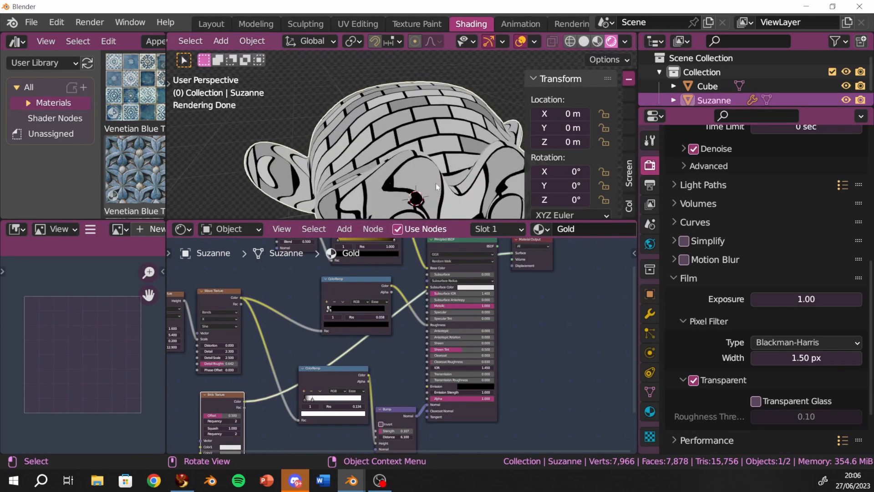
{"action": "middle_click_drag", "start_coordinate": [427, 196], "coordinate": [499, 164]}
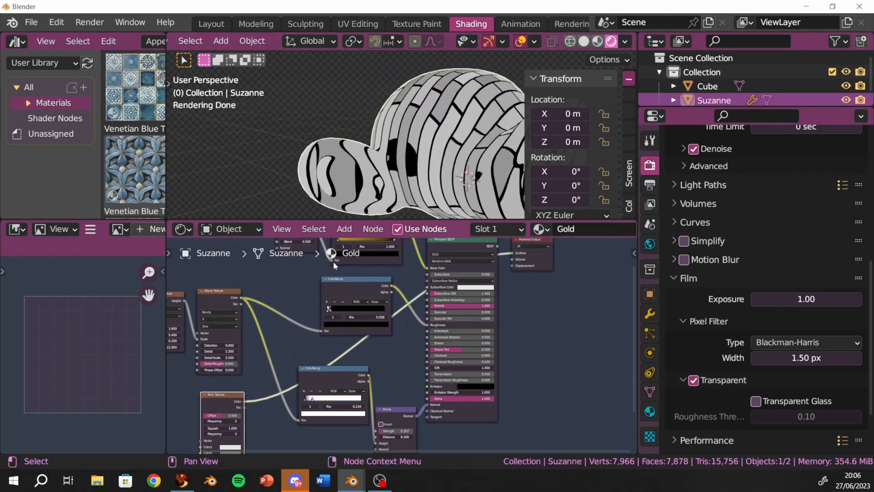
- Shift the Musgrave and Wave Texture nodes away from the Brick Texture and inspect the brick pattern close up near the ear
{"action": "middle_click_drag", "start_coordinate": [242, 435], "coordinate": [341, 448]}
{"action": "left_click_drag", "start_coordinate": [263, 309], "coordinate": [216, 303]}
{"action": "left_click_drag", "start_coordinate": [303, 304], "coordinate": [257, 296]}
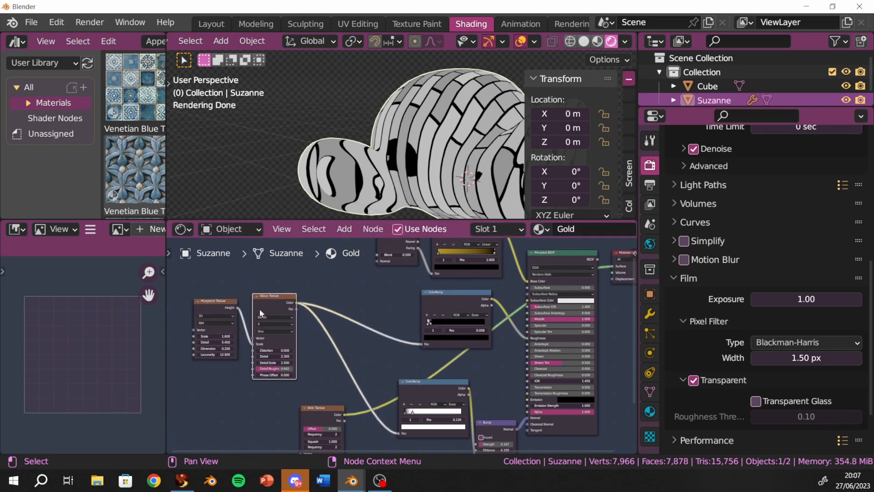
{"action": "middle_click_drag", "start_coordinate": [283, 341], "coordinate": [269, 312]}
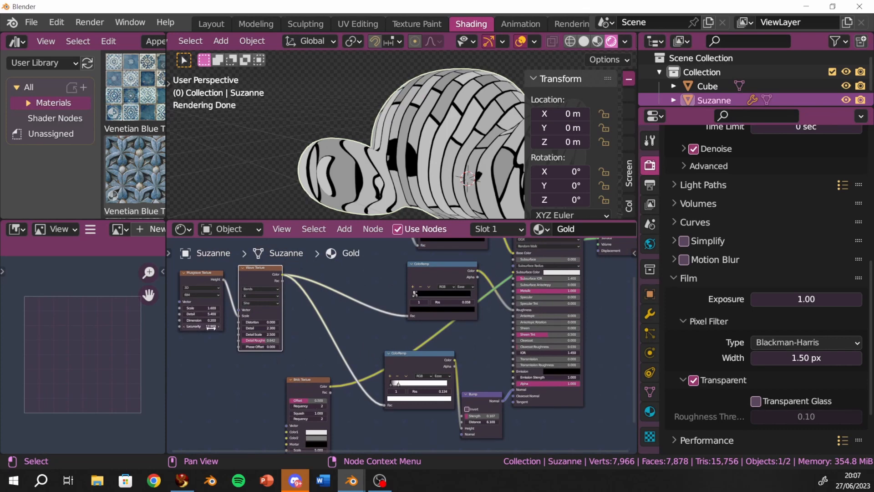
{"action": "middle_click_drag", "start_coordinate": [213, 327], "coordinate": [212, 306]}
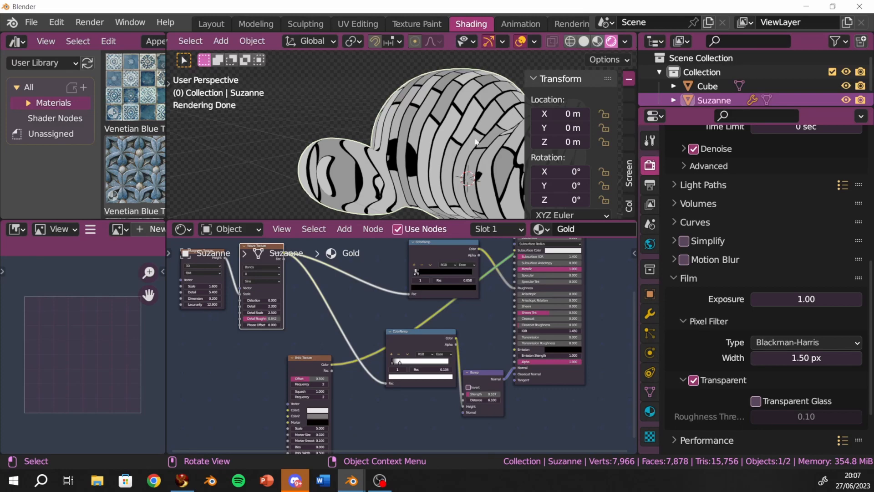
{"action": "scroll", "coordinate": [490, 128], "scroll_direction": "up", "scroll_amount": 4}
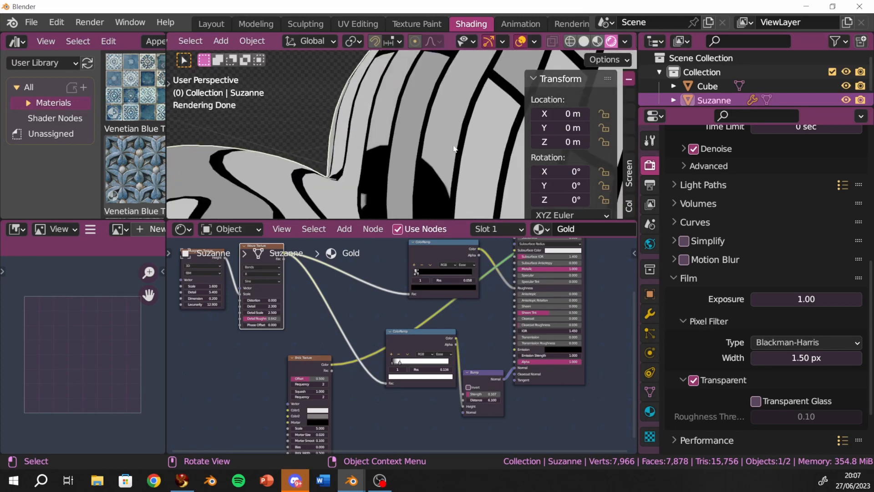
{"action": "scroll", "coordinate": [232, 346], "scroll_direction": "down", "scroll_amount": 1}
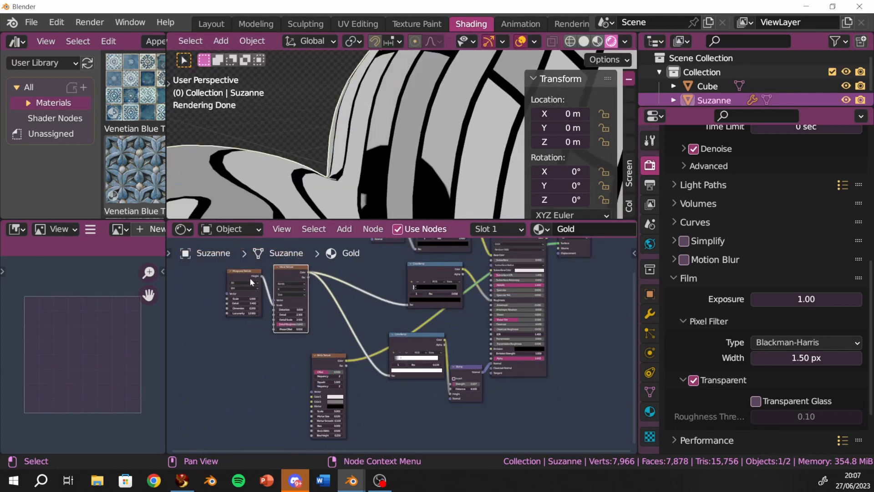
- Move the Musgrave Texture beside the Brick Texture and connect its Height output to the Brick Texture's Scale
{"action": "left_click_drag", "start_coordinate": [250, 277], "coordinate": [231, 372]}
{"action": "scroll", "coordinate": [231, 368], "scroll_direction": "up", "scroll_amount": 1}
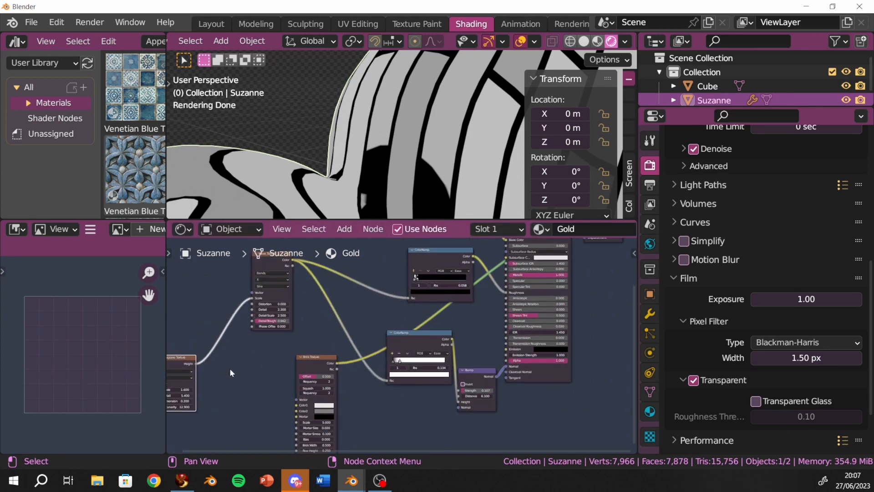
{"action": "middle_click_drag", "start_coordinate": [199, 370], "coordinate": [232, 342]}
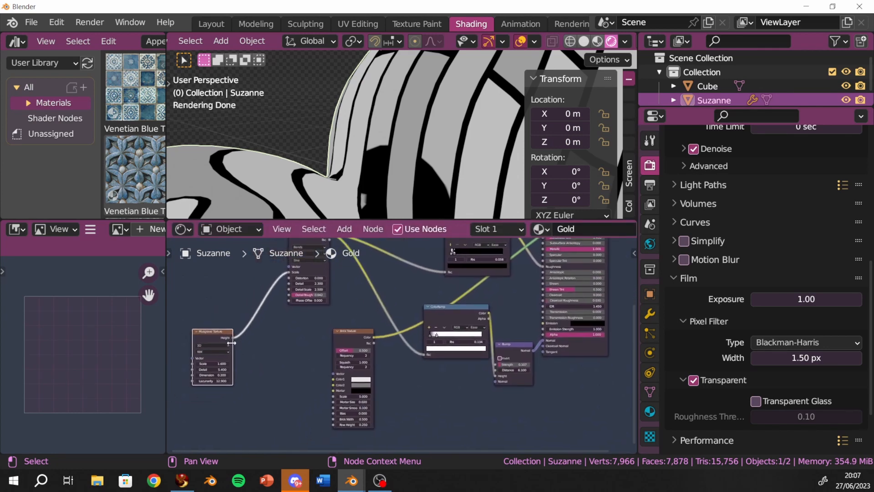
{"action": "left_click_drag", "start_coordinate": [233, 342], "coordinate": [335, 401]}
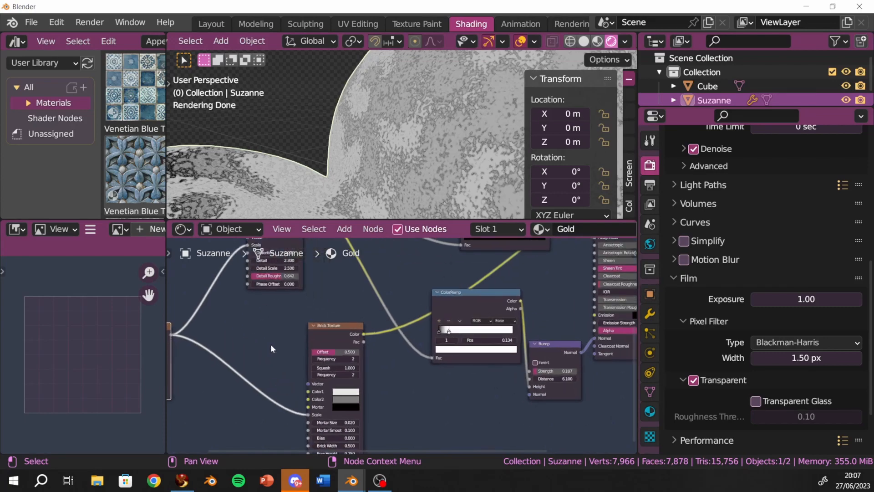
- Set the Musgrave Texture's Scale to 0.500 and check the pattern over the whole monkey head
{"action": "scroll", "coordinate": [270, 343], "scroll_direction": "up", "scroll_amount": 3}
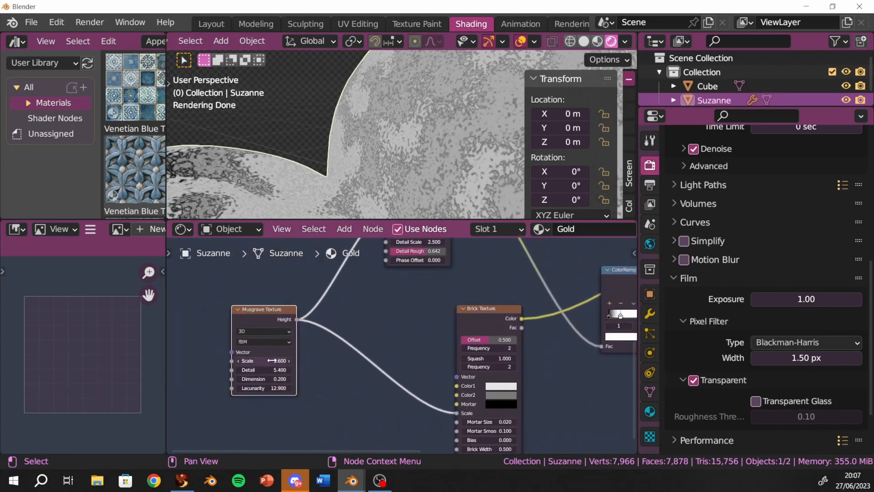
{"action": "left_click_drag", "start_coordinate": [258, 363], "coordinate": [207, 363]}
{"action": "scroll", "coordinate": [427, 231], "scroll_direction": "down", "scroll_amount": 3}
{"action": "scroll", "coordinate": [453, 178], "scroll_direction": "down", "scroll_amount": 2}
{"action": "scroll", "coordinate": [453, 178], "scroll_direction": "down", "scroll_amount": 3}
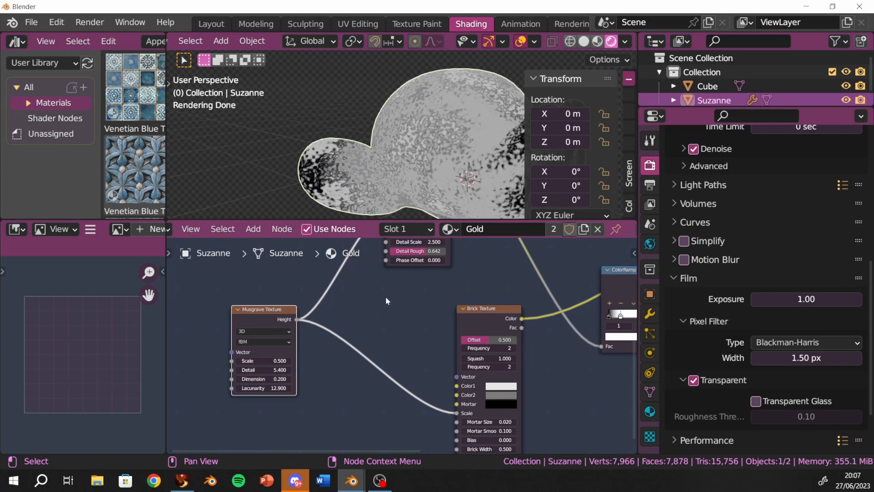
- Cut the Brick Texture's Color and Scale links and move the node ahead of the Musgrave Texture
{"action": "left_click_drag", "start_coordinate": [489, 308], "coordinate": [414, 311]}
{"action": "scroll", "coordinate": [316, 323], "scroll_direction": "down", "scroll_amount": 1}
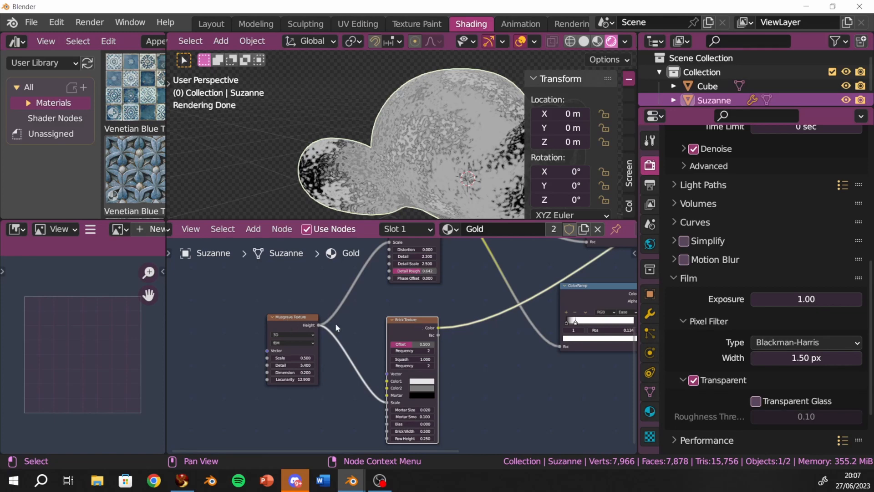
{"action": "left_click_drag", "start_coordinate": [438, 328], "coordinate": [452, 291]}
{"action": "right_click_drag", "start_coordinate": [449, 301], "coordinate": [483, 344], "text": "ctrl"}
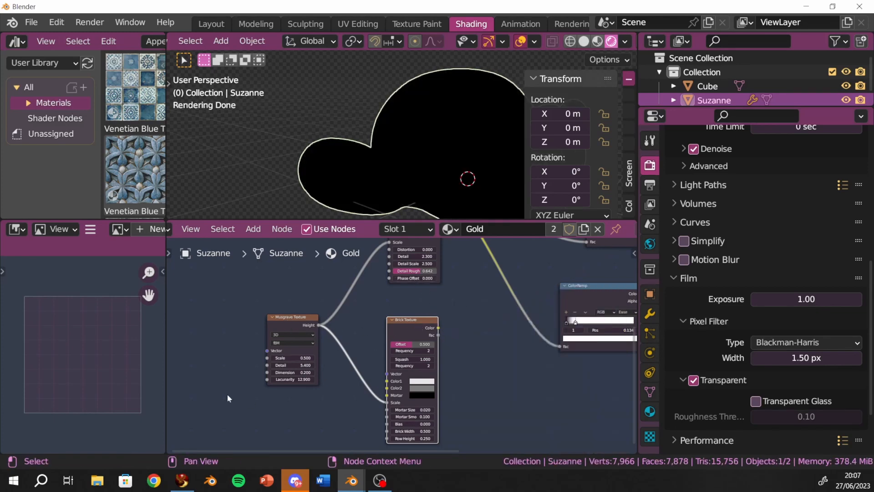
{"action": "left_click_drag", "start_coordinate": [419, 332], "coordinate": [194, 310]}
{"action": "mouse_move", "coordinate": [287, 341]}
{"action": "right_mouse_down", "text": "ctrl"}
{"action": "mouse_move", "coordinate": [298, 378]}
{"action": "mouse_move", "coordinate": [280, 385]}
{"action": "right_mouse_up", "text": "ctrl"}
- Connect the Brick Texture's Color to the Musgrave Texture's Scale and preview the Musgrave output on Suzanne up close
{"action": "middle_click_drag", "start_coordinate": [267, 311], "coordinate": [300, 317]}
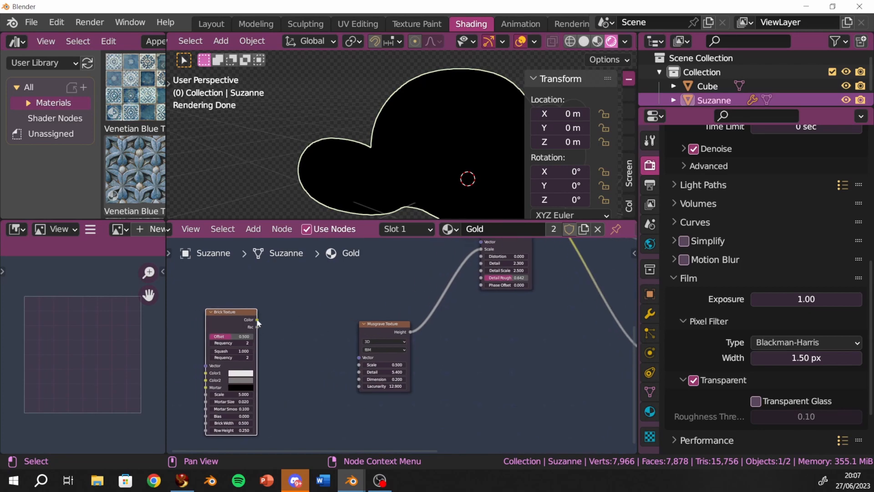
{"action": "left_click_drag", "start_coordinate": [257, 320], "coordinate": [362, 367]}
{"action": "left_click", "coordinate": [379, 326], "text": "shift"}
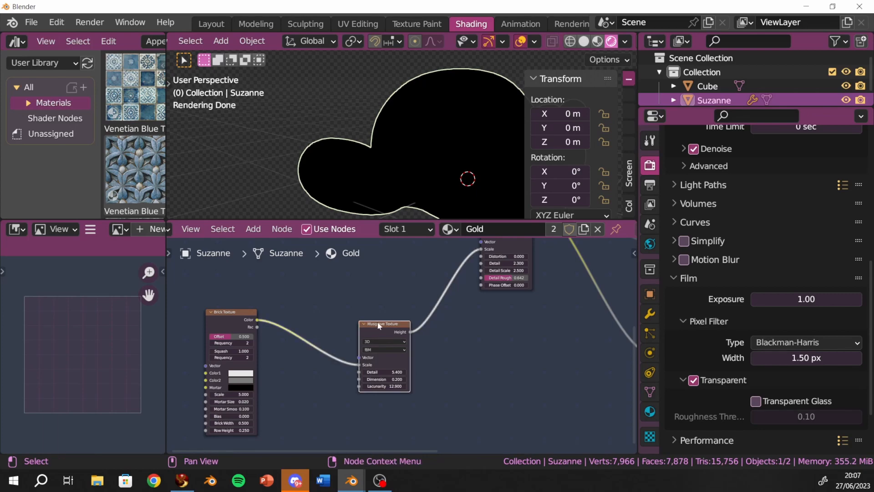
{"action": "left_click", "coordinate": [380, 326], "text": "ctrl+shift"}
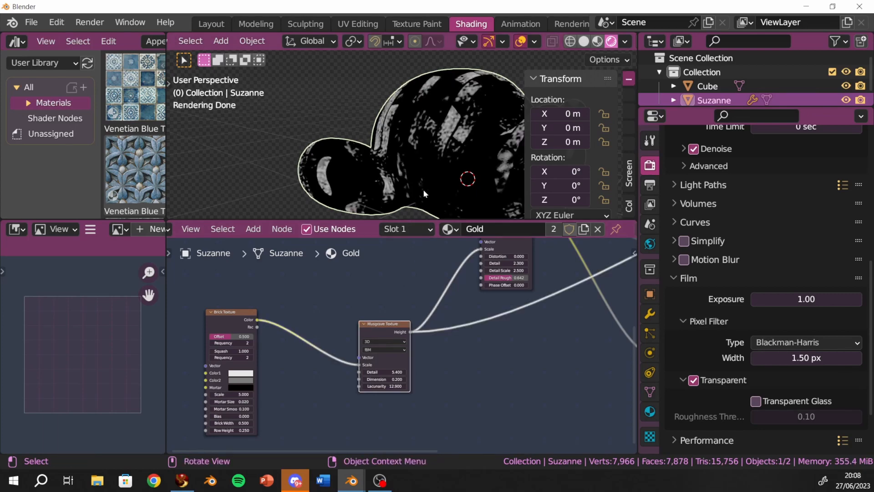
{"action": "scroll", "coordinate": [478, 152], "scroll_direction": "up", "scroll_amount": 5}
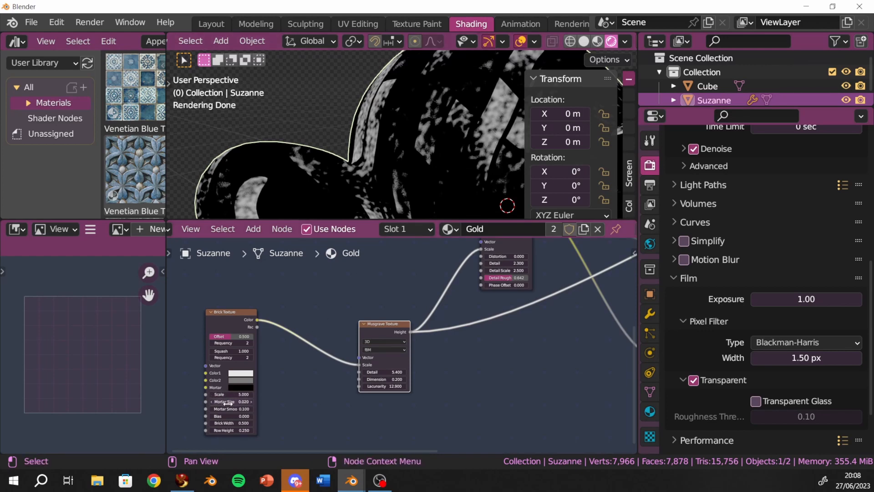
- Move the Brick Texture node closer to the Musgrave Texture and nudge the Musgrave node slightly upward
{"action": "left_click_drag", "start_coordinate": [229, 308], "coordinate": [261, 309]}
{"action": "left_click_drag", "start_coordinate": [287, 285], "coordinate": [270, 302]}
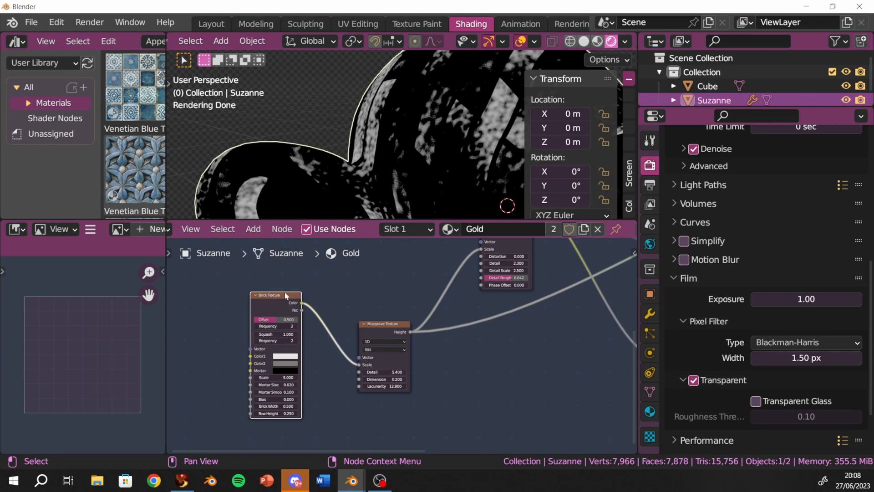
{"action": "left_click_drag", "start_coordinate": [286, 295], "coordinate": [311, 283]}
{"action": "left_click_drag", "start_coordinate": [391, 322], "coordinate": [390, 320]}
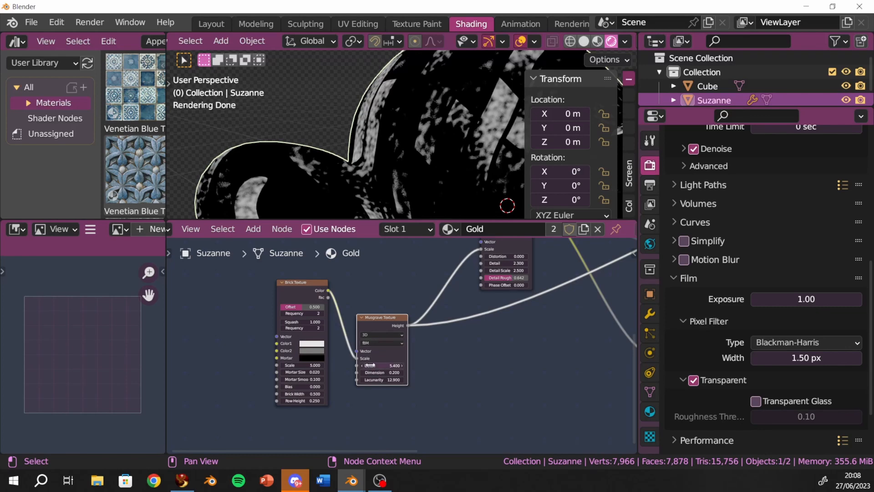
- Set the Musgrave Texture's Detail to 2.800 and Dimension to 0.200, and the Brick Texture's Scale to 2.500 and Mortar Size to 0.000
{"action": "mouse_move", "coordinate": [372, 365]}
{"action": "left_mouse_down"}
{"action": "mouse_move", "coordinate": [387, 365]}
{"action": "mouse_move", "coordinate": [346, 366]}
{"action": "mouse_move", "coordinate": [405, 379]}
{"action": "mouse_move", "coordinate": [382, 380]}
{"action": "left_mouse_up"}
{"action": "scroll", "coordinate": [382, 372], "scroll_direction": "up", "scroll_amount": 1}
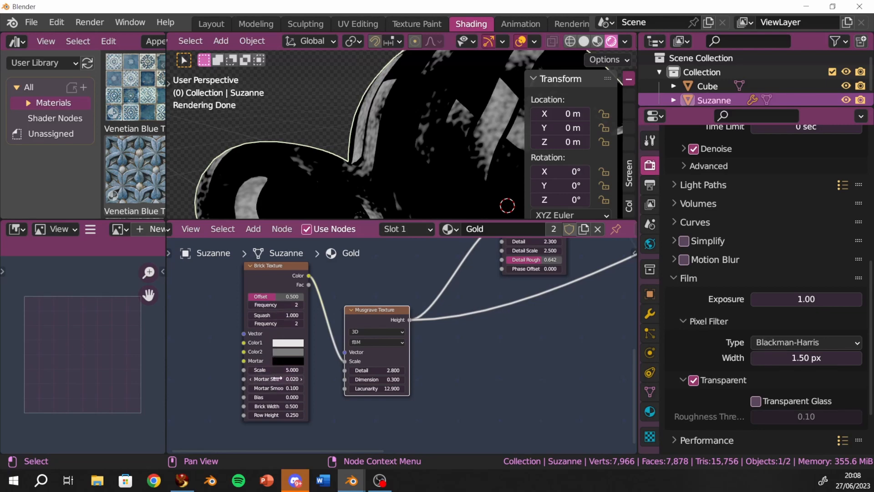
{"action": "mouse_move", "coordinate": [260, 371]}
{"action": "left_mouse_down"}
{"action": "mouse_move", "coordinate": [282, 371]}
{"action": "mouse_move", "coordinate": [247, 370]}
{"action": "mouse_move", "coordinate": [278, 379]}
{"action": "mouse_move", "coordinate": [270, 378]}
{"action": "left_mouse_up"}
{"action": "mouse_move", "coordinate": [377, 379]}
{"action": "left_mouse_down"}
{"action": "mouse_move", "coordinate": [387, 379]}
{"action": "mouse_move", "coordinate": [374, 379]}
{"action": "left_mouse_up"}
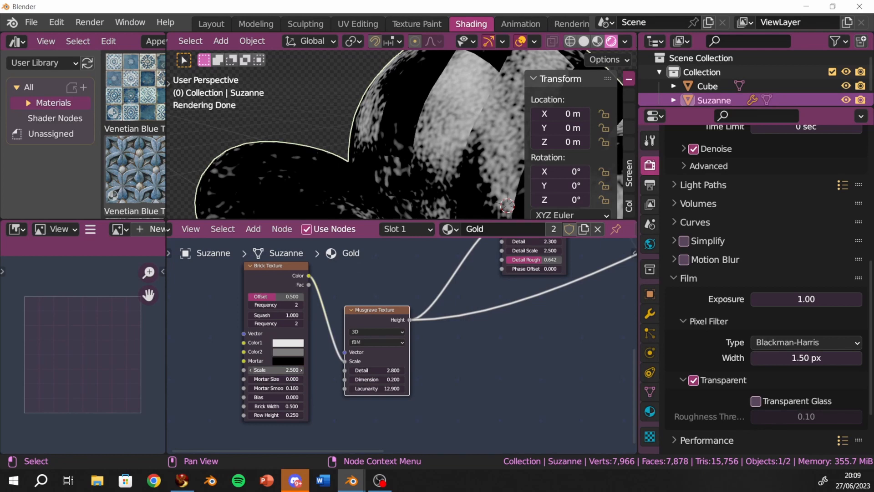
- Set the Brick Texture's Mortar Size to 0.050 and the Musgrave Texture's Lacunarity to 19.700
{"action": "left_click", "coordinate": [276, 370]}
{"action": "left_click", "coordinate": [276, 387]}
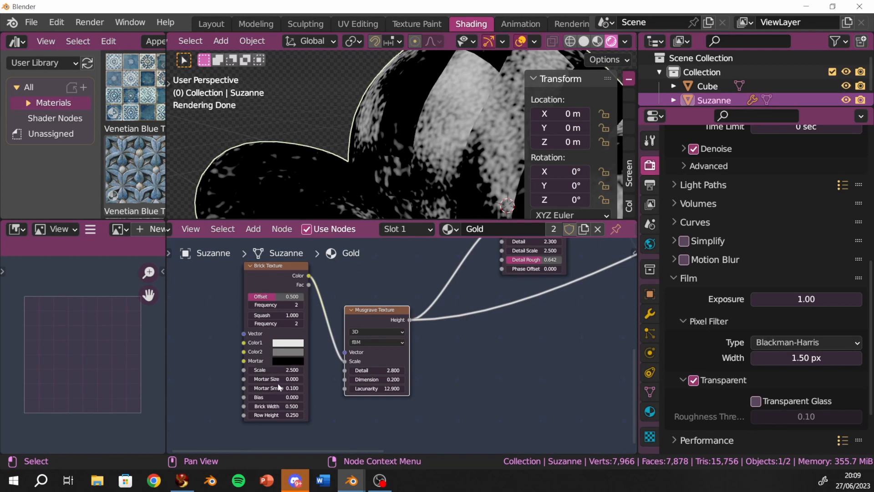
{"action": "mouse_move", "coordinate": [275, 379]}
{"action": "left_mouse_down"}
{"action": "mouse_move", "coordinate": [301, 379]}
{"action": "mouse_move", "coordinate": [276, 379]}
{"action": "mouse_move", "coordinate": [298, 379]}
{"action": "mouse_move", "coordinate": [290, 378]}
{"action": "left_mouse_up"}
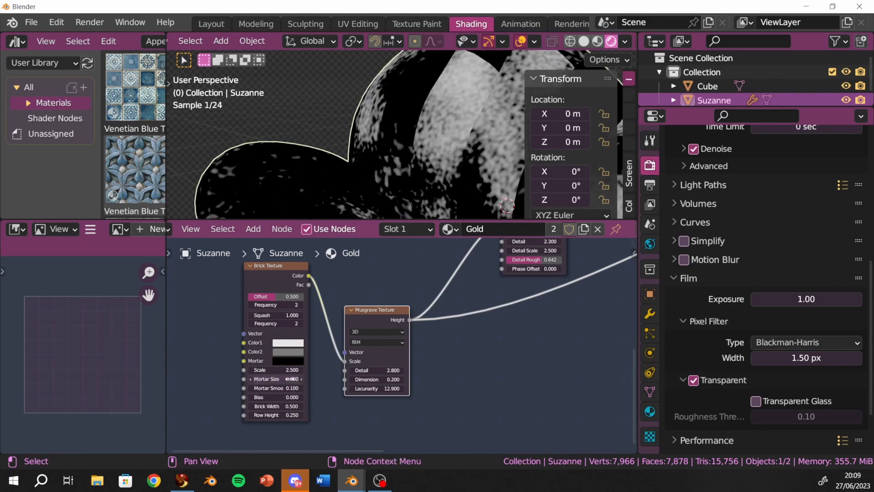
{"action": "left_click", "coordinate": [301, 381]}
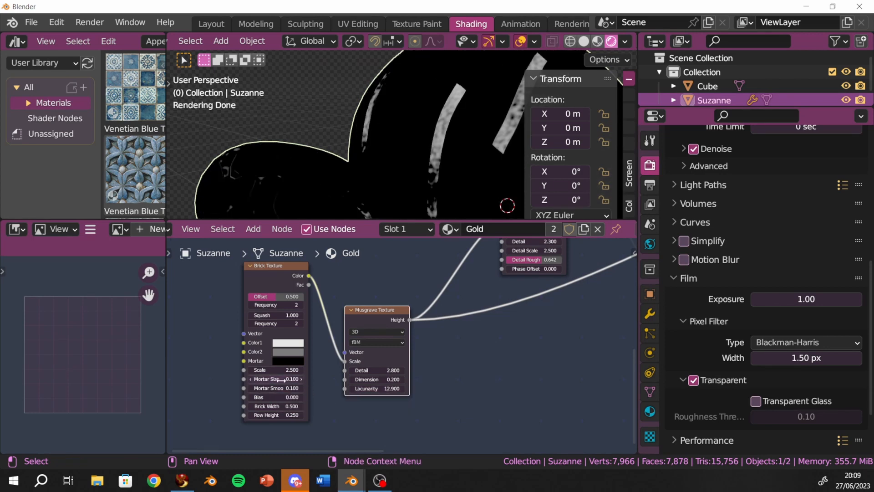
{"action": "mouse_move", "coordinate": [281, 379]}
{"action": "left_mouse_down"}
{"action": "mouse_move", "coordinate": [271, 379]}
{"action": "mouse_move", "coordinate": [283, 379]}
{"action": "left_mouse_up"}
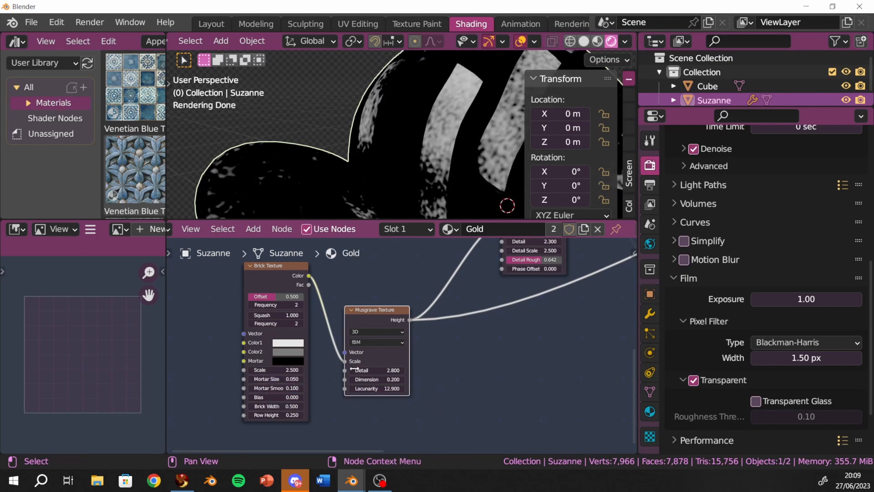
{"action": "left_click_drag", "start_coordinate": [362, 379], "coordinate": [532, 389]}
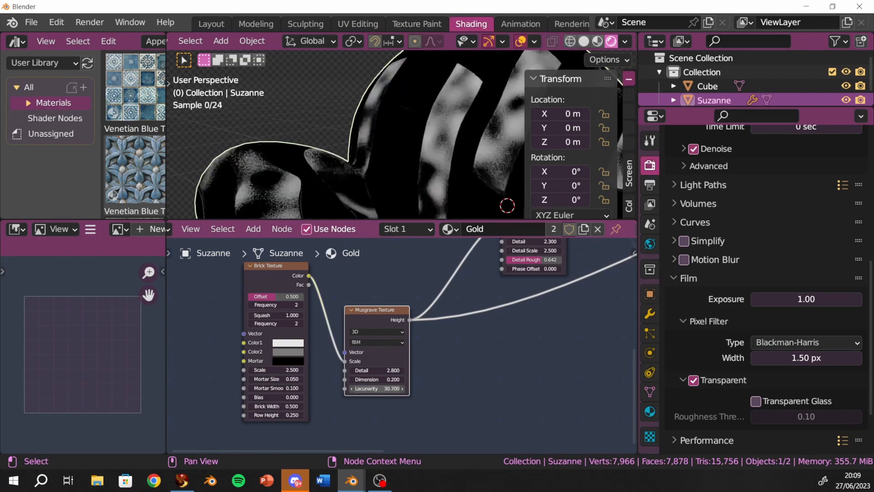
- Review the whole node tree, then space the Brick Texture and Musgrave Texture nodes further apart
{"action": "scroll", "coordinate": [482, 230], "scroll_direction": "down", "scroll_amount": 2}
{"action": "scroll", "coordinate": [434, 410], "scroll_direction": "down", "scroll_amount": 4}
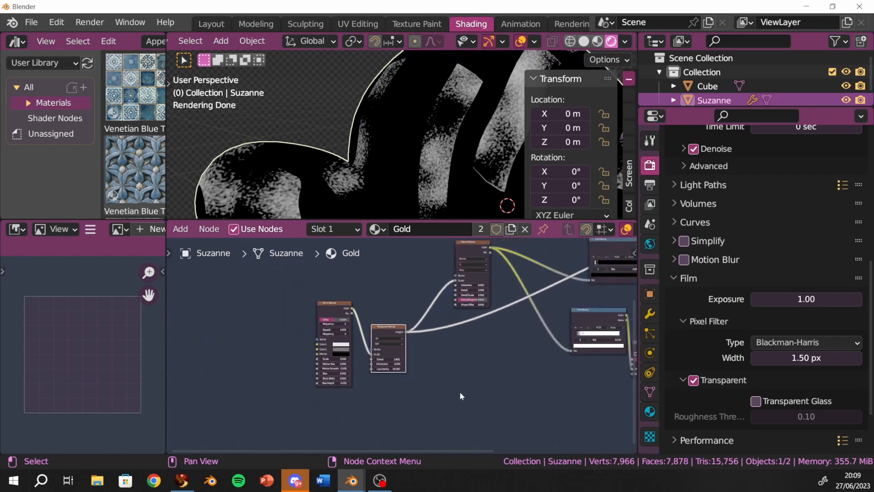
{"action": "scroll", "coordinate": [460, 391], "scroll_direction": "down", "scroll_amount": 2}
{"action": "middle_click_drag", "start_coordinate": [455, 351], "coordinate": [390, 431]}
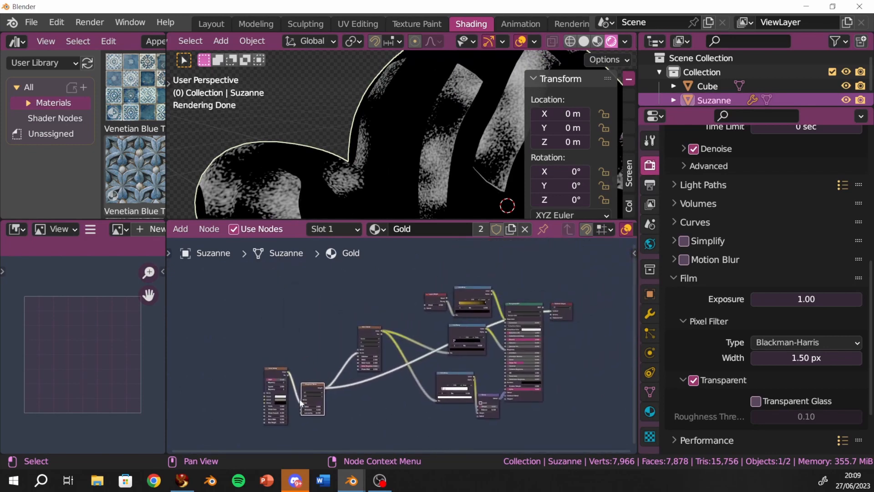
{"action": "middle_click_drag", "start_coordinate": [350, 401], "coordinate": [352, 368]}
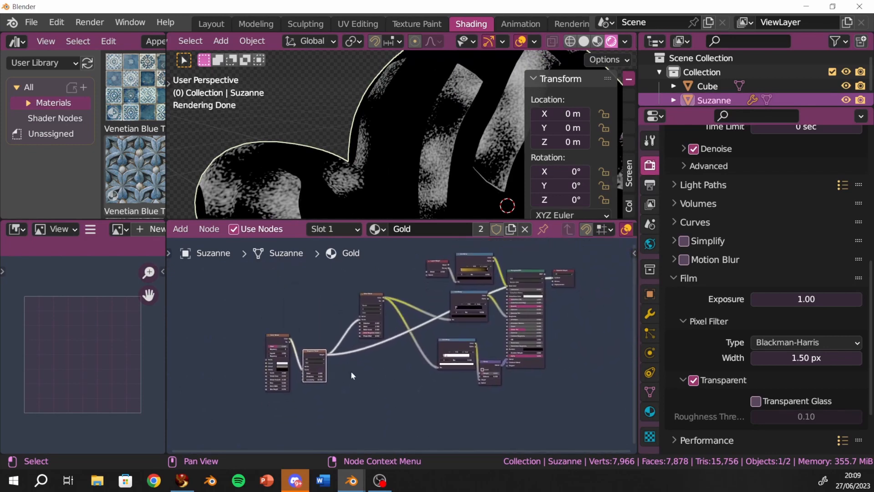
{"action": "scroll", "coordinate": [360, 379], "scroll_direction": "up", "scroll_amount": 2}
{"action": "scroll", "coordinate": [275, 336], "scroll_direction": "up", "scroll_amount": 5}
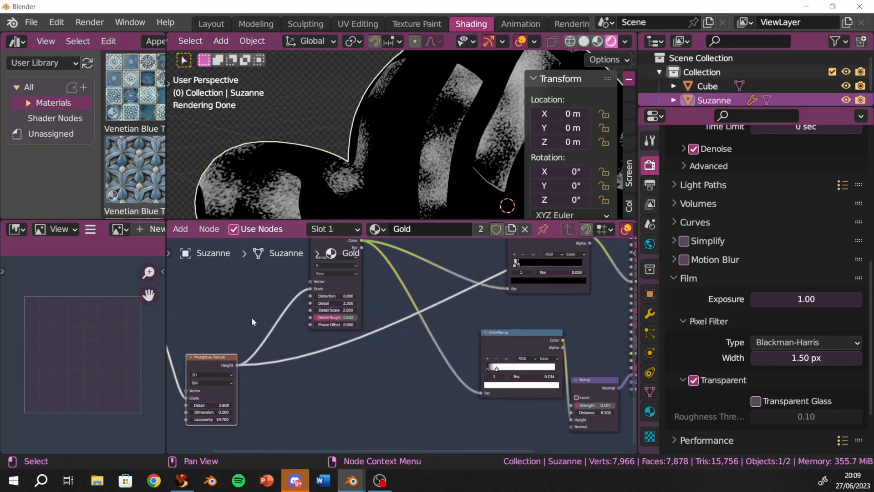
{"action": "middle_click_drag", "start_coordinate": [237, 321], "coordinate": [392, 306]}
{"action": "left_click_drag", "start_coordinate": [279, 308], "coordinate": [261, 308]}
{"action": "left_click_drag", "start_coordinate": [377, 342], "coordinate": [375, 314]}
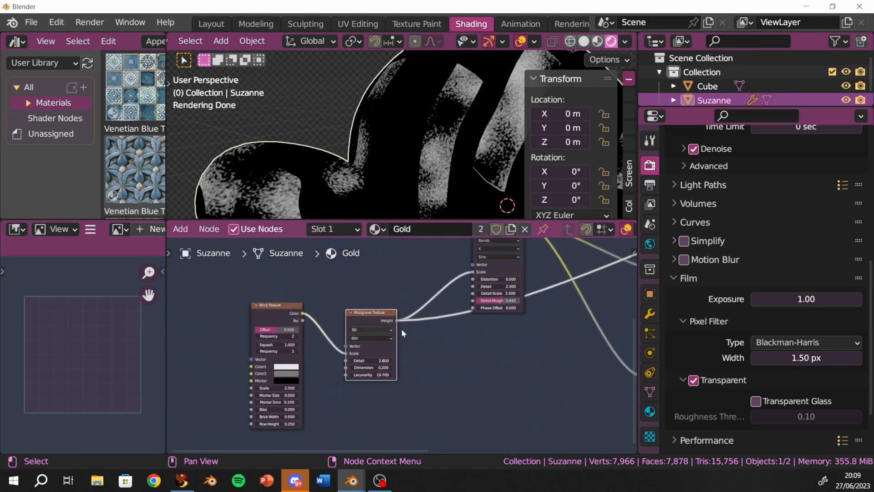
- Move the ColorRamps feeding the Bump node and the Roughness input further away from the Principled BSDF
{"action": "middle_click_drag", "start_coordinate": [572, 397], "coordinate": [479, 395]}
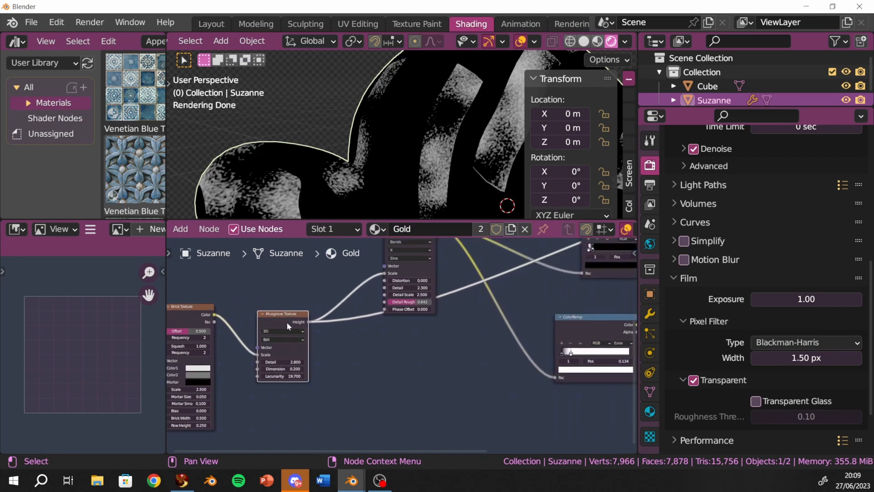
{"action": "scroll", "coordinate": [466, 359], "scroll_direction": "down", "scroll_amount": 3}
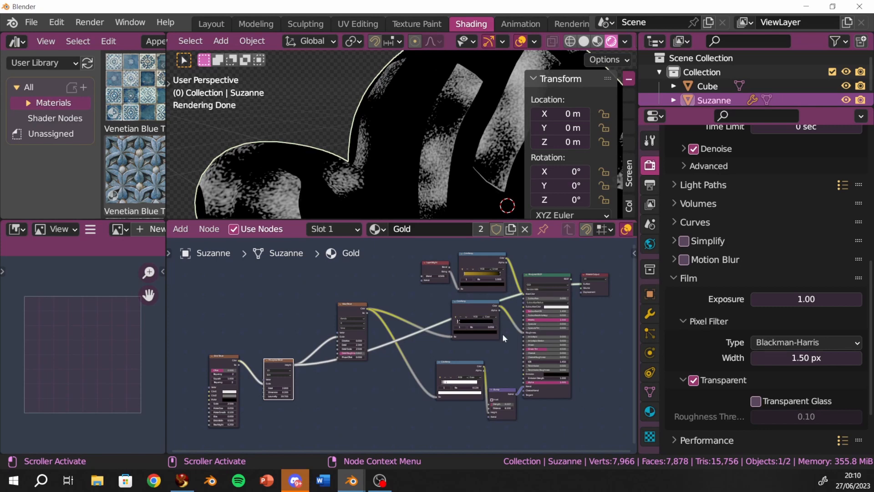
{"action": "left_click_drag", "start_coordinate": [467, 371], "coordinate": [449, 395]}
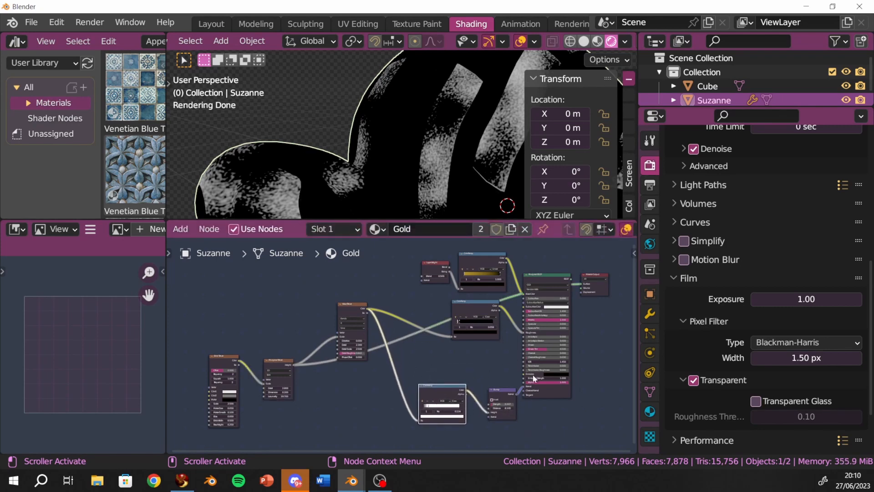
{"action": "left_click_drag", "start_coordinate": [472, 301], "coordinate": [450, 309]}
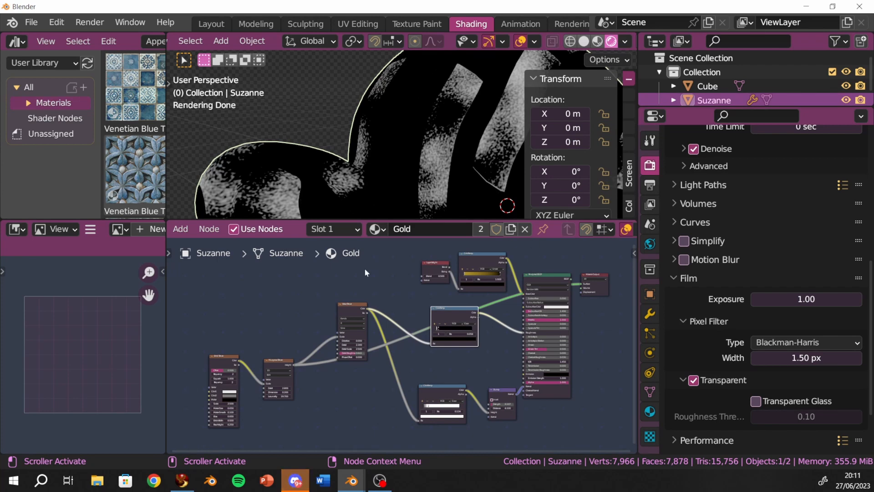
- Check the pattern on Suzanne at different distances, then set the Brick Texture's Scale to 175.600
{"action": "scroll", "coordinate": [416, 107], "scroll_direction": "down", "scroll_amount": 2}
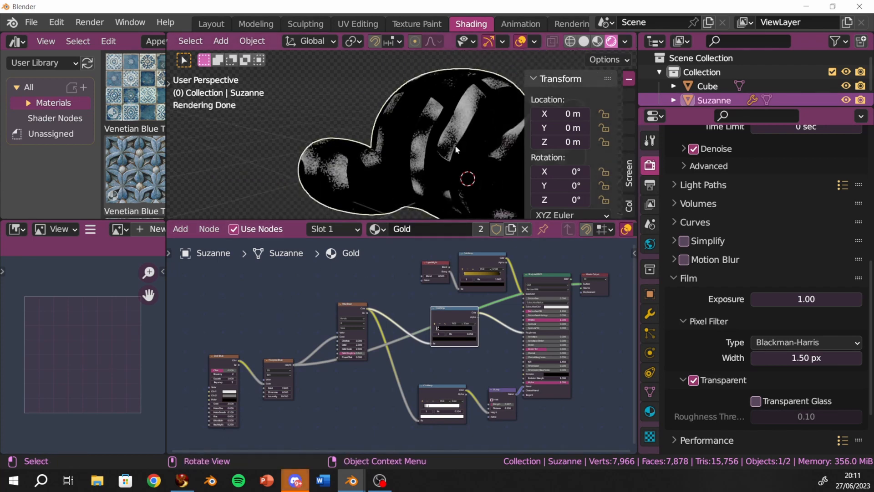
{"action": "scroll", "coordinate": [454, 146], "scroll_direction": "up", "scroll_amount": 5}
{"action": "scroll", "coordinate": [401, 145], "scroll_direction": "down", "scroll_amount": 2}
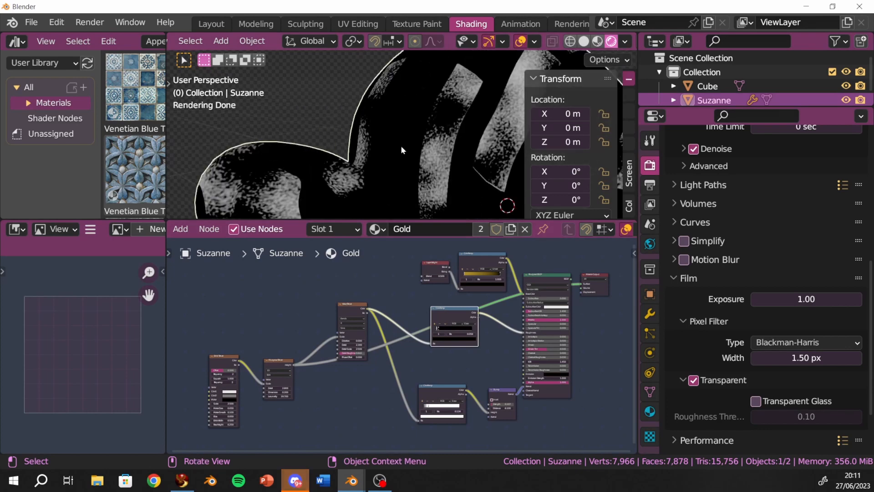
{"action": "scroll", "coordinate": [311, 317], "scroll_direction": "up", "scroll_amount": 2}
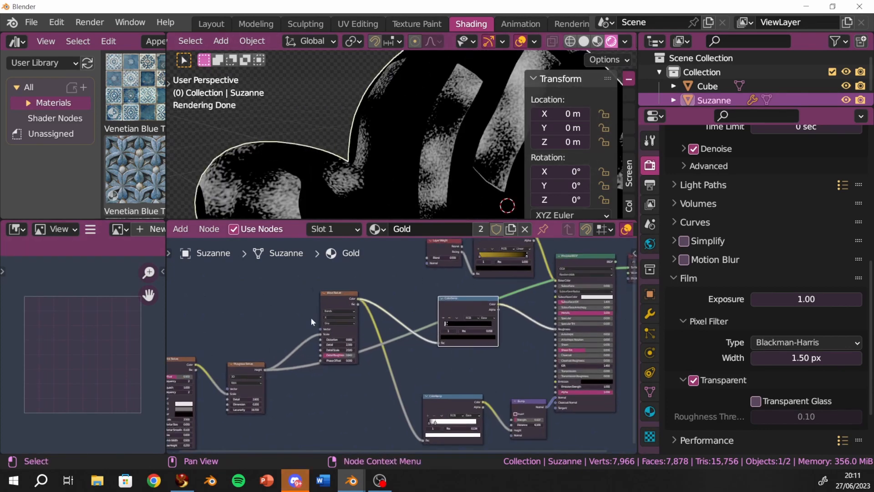
{"action": "middle_click_drag", "start_coordinate": [310, 317], "coordinate": [419, 283]}
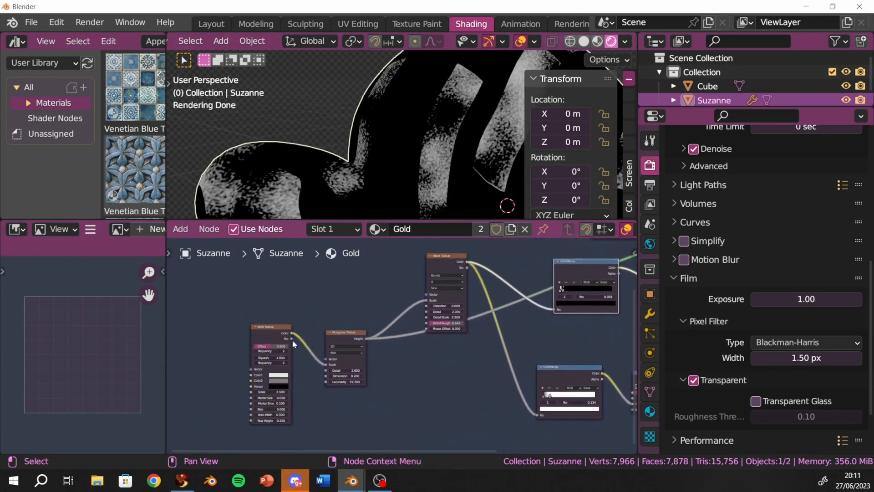
{"action": "scroll", "coordinate": [299, 349], "scroll_direction": "up", "scroll_amount": 2}
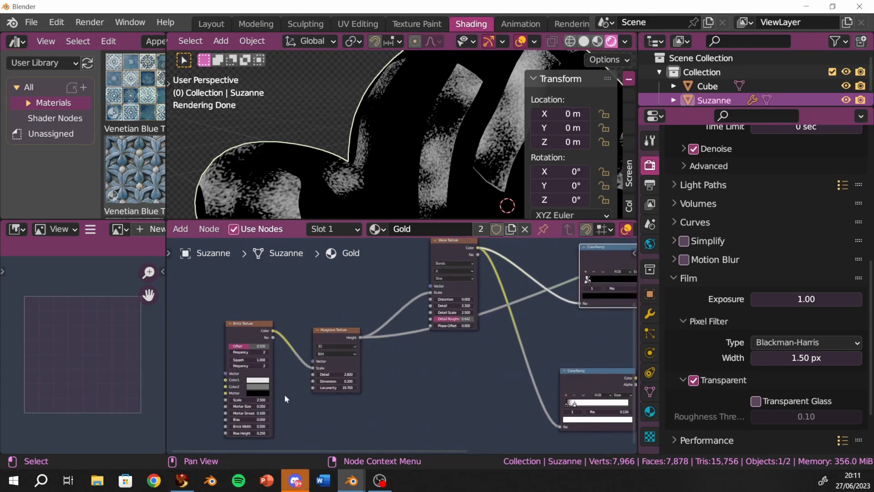
{"action": "scroll", "coordinate": [272, 397], "scroll_direction": "up", "scroll_amount": 4}
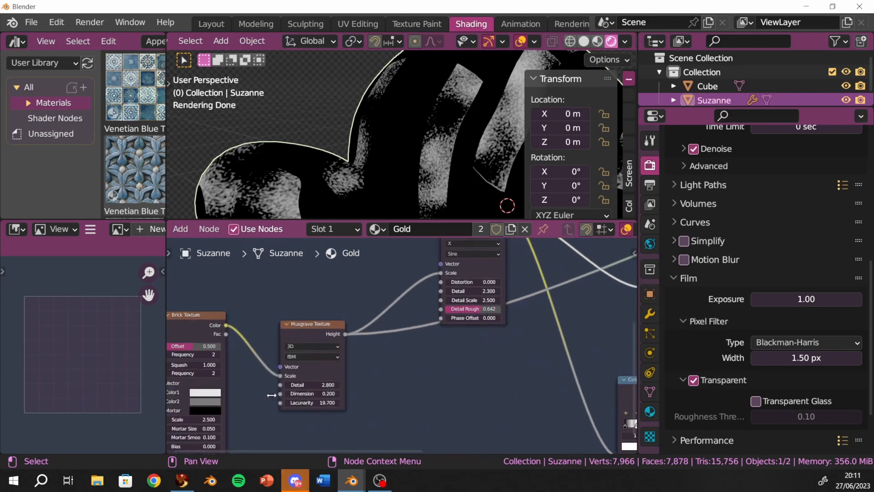
{"action": "middle_click_drag", "start_coordinate": [365, 380], "coordinate": [473, 334]}
{"action": "scroll", "coordinate": [360, 348], "scroll_direction": "up", "scroll_amount": 3}
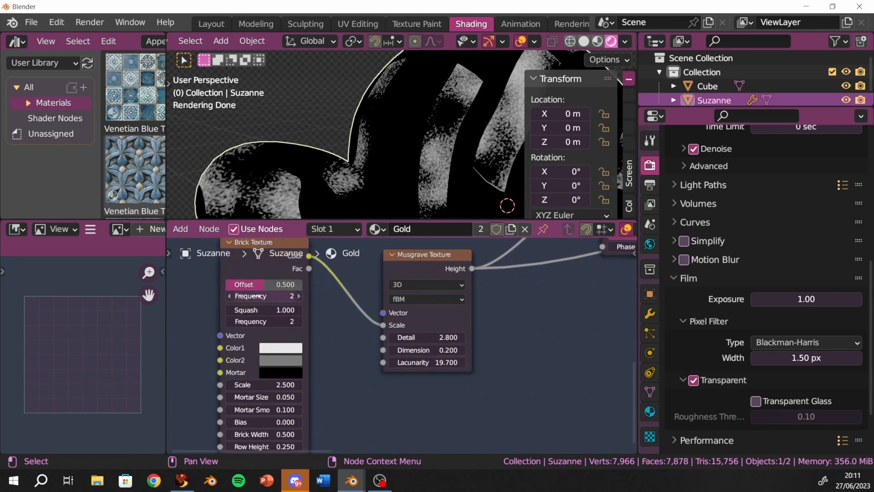
{"action": "left_click_drag", "start_coordinate": [284, 384], "coordinate": [343, 385]}
{"action": "left_click_drag", "start_coordinate": [263, 385], "coordinate": [819, 384]}
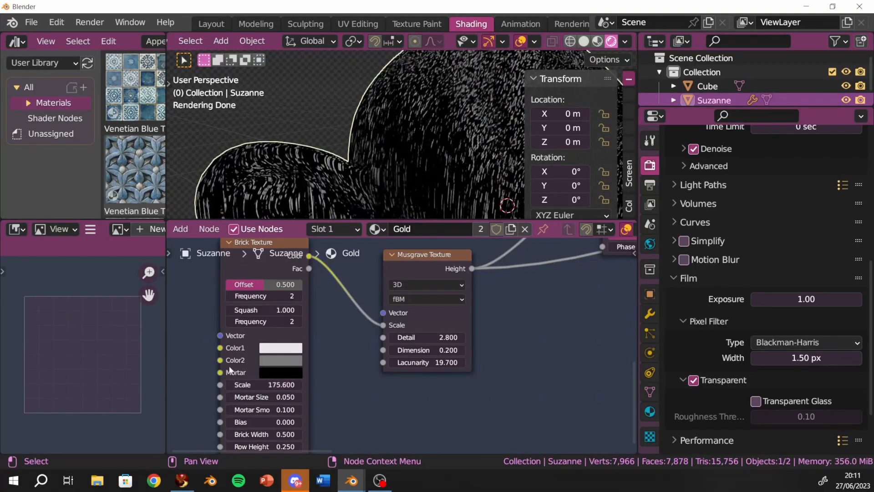
- Set the Brick Texture's Mortar Size and Mortar Smooth to 0.000 and its Brick Width to 1.100
{"action": "scroll", "coordinate": [269, 367], "scroll_direction": "up", "scroll_amount": 2}
{"action": "middle_click_drag", "start_coordinate": [236, 414], "coordinate": [294, 380]}
{"action": "mouse_move", "coordinate": [297, 382]}
{"action": "left_mouse_down"}
{"action": "mouse_move", "coordinate": [249, 383]}
{"action": "mouse_move", "coordinate": [278, 383]}
{"action": "mouse_move", "coordinate": [250, 382]}
{"action": "mouse_move", "coordinate": [278, 382]}
{"action": "mouse_move", "coordinate": [249, 383]}
{"action": "mouse_move", "coordinate": [278, 382]}
{"action": "mouse_move", "coordinate": [249, 398]}
{"action": "mouse_move", "coordinate": [296, 398]}
{"action": "mouse_move", "coordinate": [259, 398]}
{"action": "mouse_move", "coordinate": [266, 381]}
{"action": "mouse_move", "coordinate": [265, 399]}
{"action": "mouse_move", "coordinate": [299, 400]}
{"action": "mouse_move", "coordinate": [258, 399]}
{"action": "left_mouse_up"}
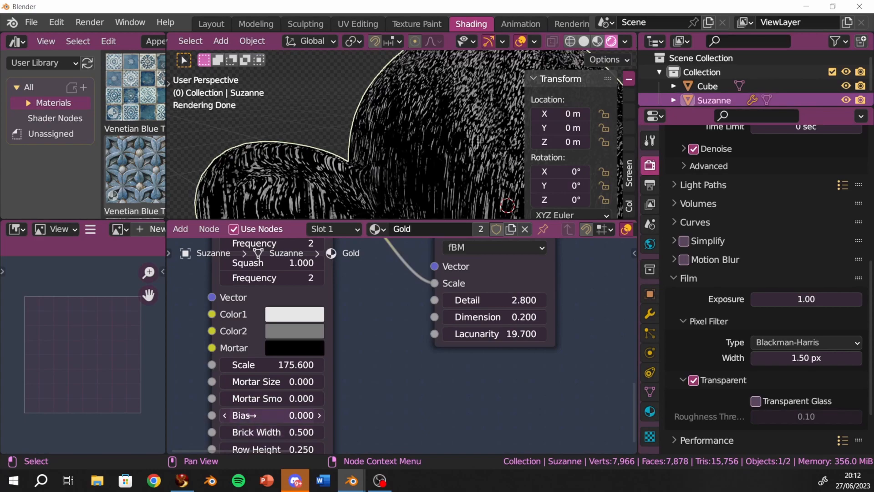
{"action": "mouse_move", "coordinate": [254, 432]}
{"action": "left_mouse_down"}
{"action": "mouse_move", "coordinate": [318, 432]}
{"action": "mouse_move", "coordinate": [259, 431]}
{"action": "left_mouse_up"}
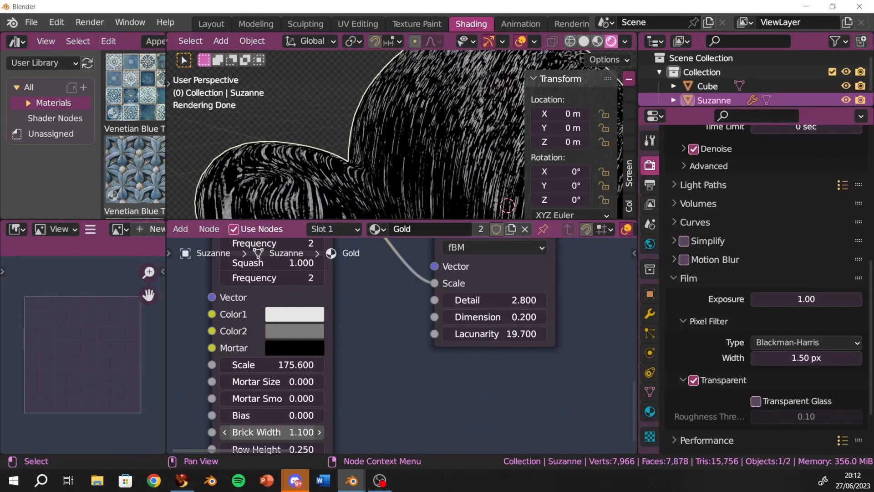
- Switch the preview to the Principled BSDF and examine the gold material on Suzanne's face and ear up close
{"action": "scroll", "coordinate": [484, 166], "scroll_direction": "down", "scroll_amount": 5}
{"action": "scroll", "coordinate": [485, 166], "scroll_direction": "up", "scroll_amount": 4}
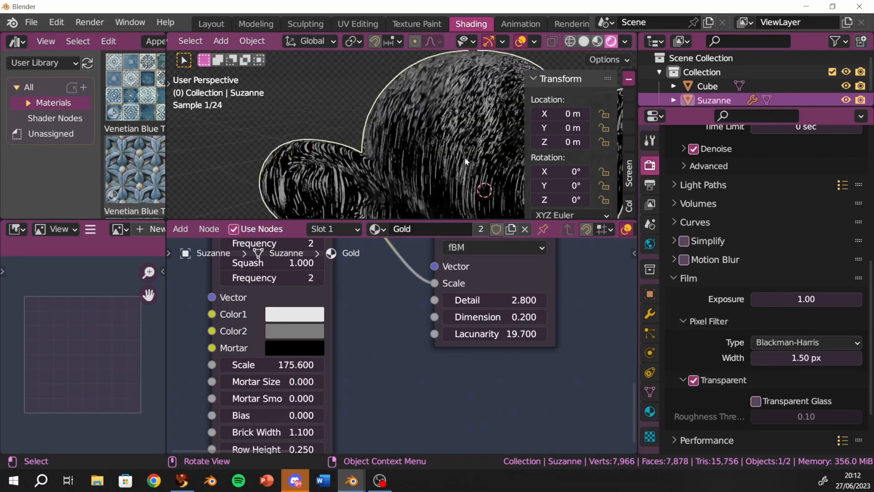
{"action": "middle_click_drag", "start_coordinate": [476, 164], "coordinate": [387, 168]}
{"action": "scroll", "coordinate": [378, 259], "scroll_direction": "down", "scroll_amount": 4}
{"action": "middle_click_drag", "start_coordinate": [400, 262], "coordinate": [544, 421]}
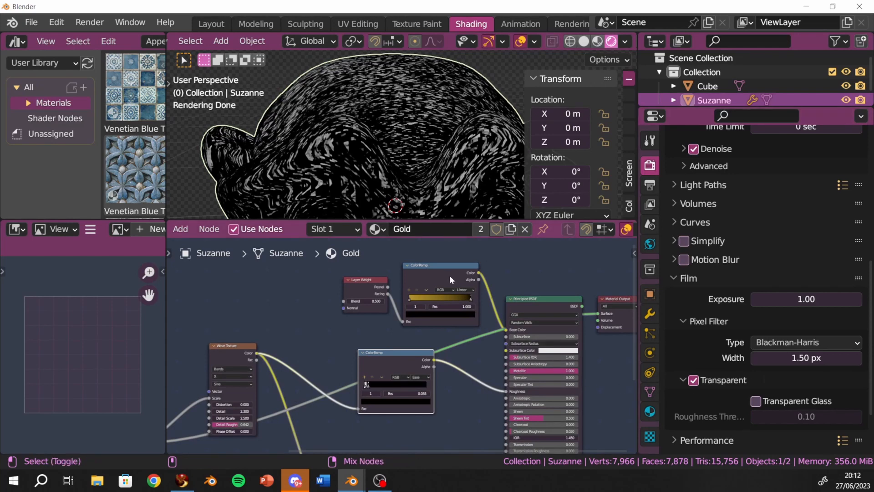
{"action": "left_click", "coordinate": [550, 302]}
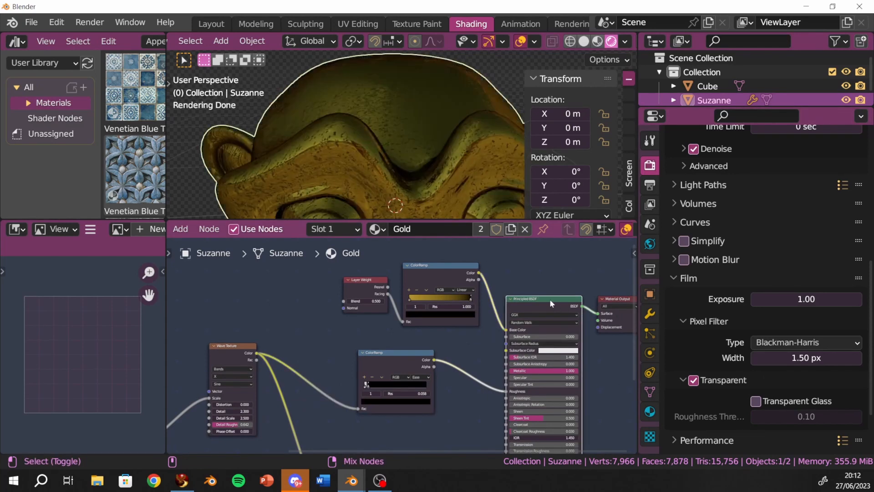
{"action": "scroll", "coordinate": [408, 114], "scroll_direction": "up", "scroll_amount": 4}
{"action": "middle_click_drag", "start_coordinate": [405, 119], "coordinate": [376, 146]}
{"action": "middle_click_drag", "start_coordinate": [303, 206], "coordinate": [442, 157]}
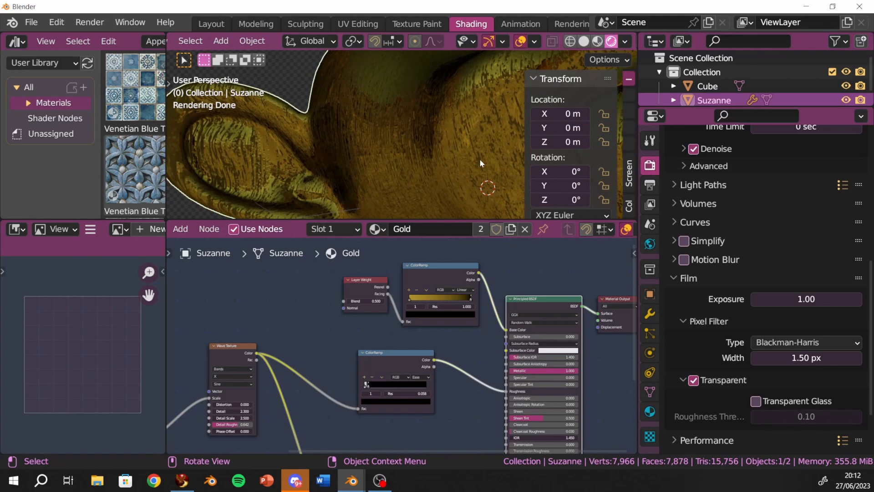